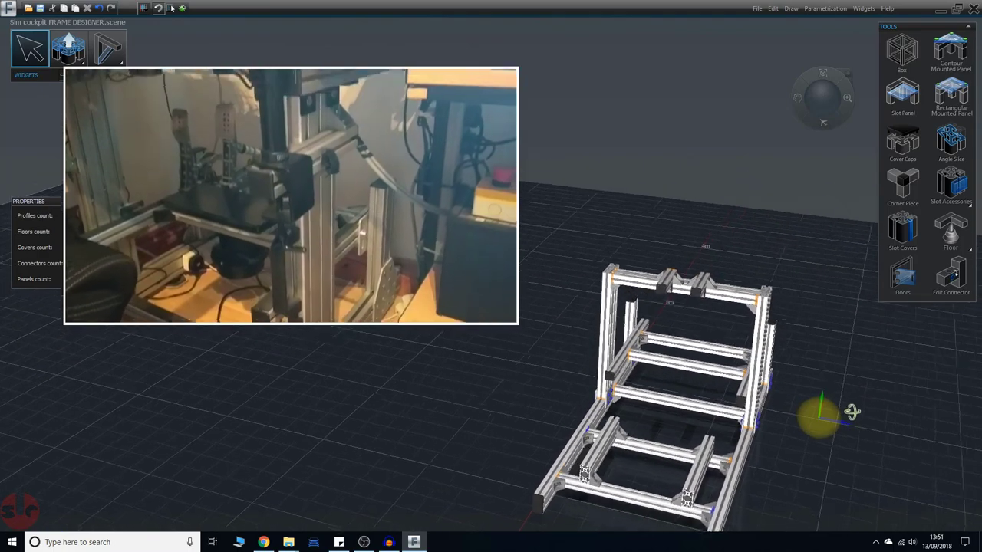
# Examine the sim cockpit frame from several angles and distances
pyautogui.moveTo(788, 417); pyautogui.dragTo(826, 420, button='middle')
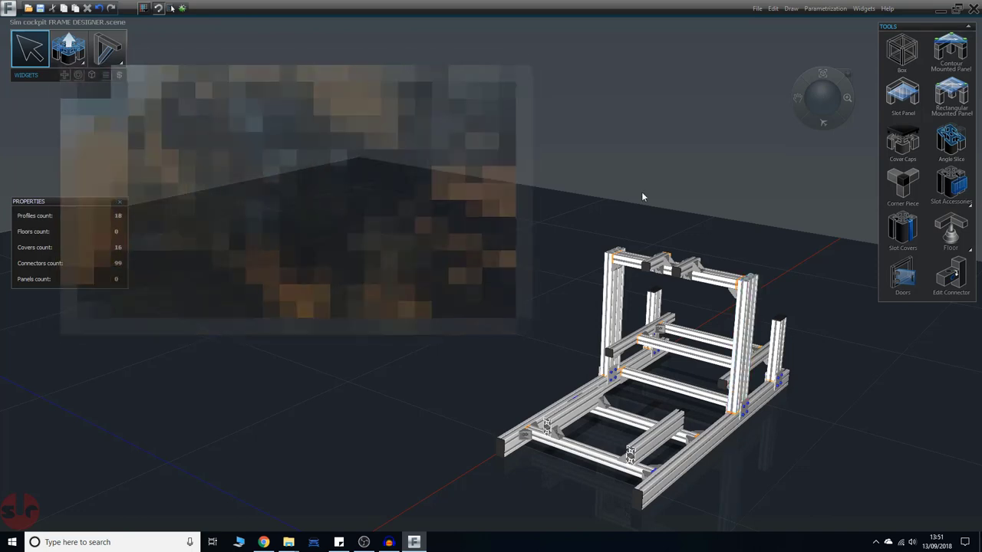
pyautogui.moveTo(873, 404); pyautogui.dragTo(803, 337, button='middle')
pyautogui.moveTo(803, 337)
pyautogui.mouseDown(button='right')
pyautogui.moveTo(842, 371)
pyautogui.moveTo(836, 357)
pyautogui.moveTo(798, 349)
pyautogui.mouseUp(button='right')
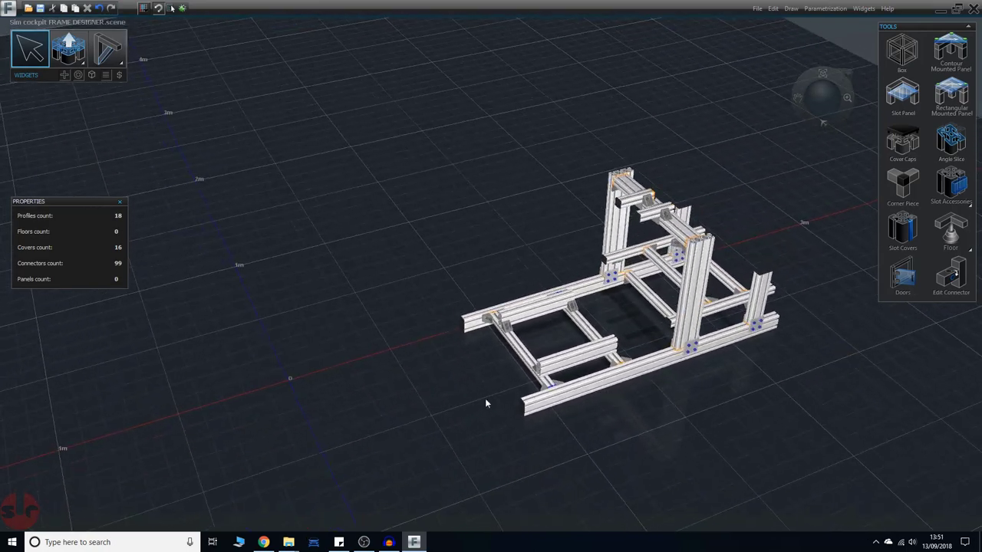
pyautogui.scroll(-3, 764, 396)
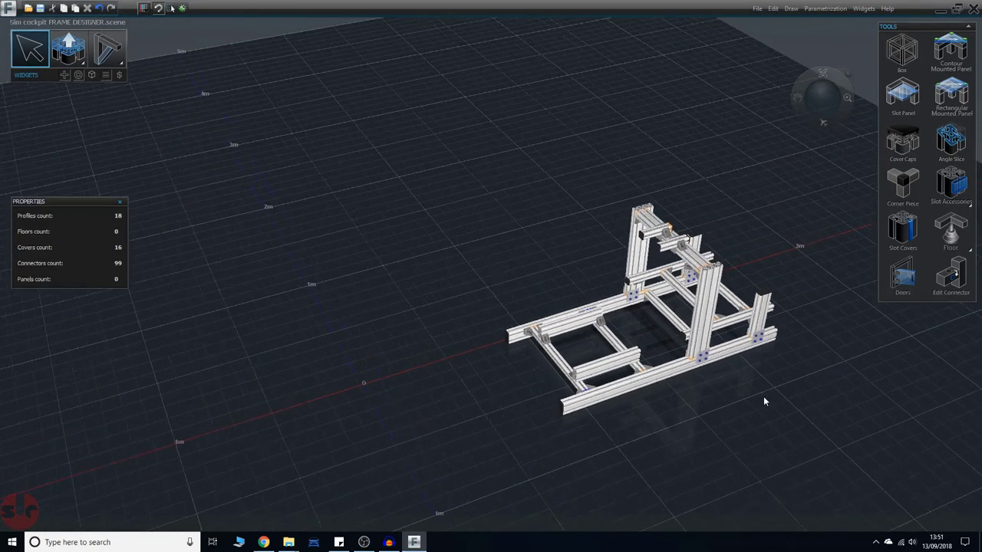
pyautogui.scroll(4, 764, 395)
pyautogui.moveTo(796, 382)
pyautogui.mouseDown(button='right')
pyautogui.moveTo(794, 394)
pyautogui.moveTo(795, 346)
pyautogui.moveTo(824, 360)
pyautogui.moveTo(831, 390)
pyautogui.moveTo(916, 401)
pyautogui.moveTo(778, 404)
pyautogui.moveTo(770, 376)
pyautogui.moveTo(788, 376)
pyautogui.moveTo(768, 388)
pyautogui.mouseUp(button='right')
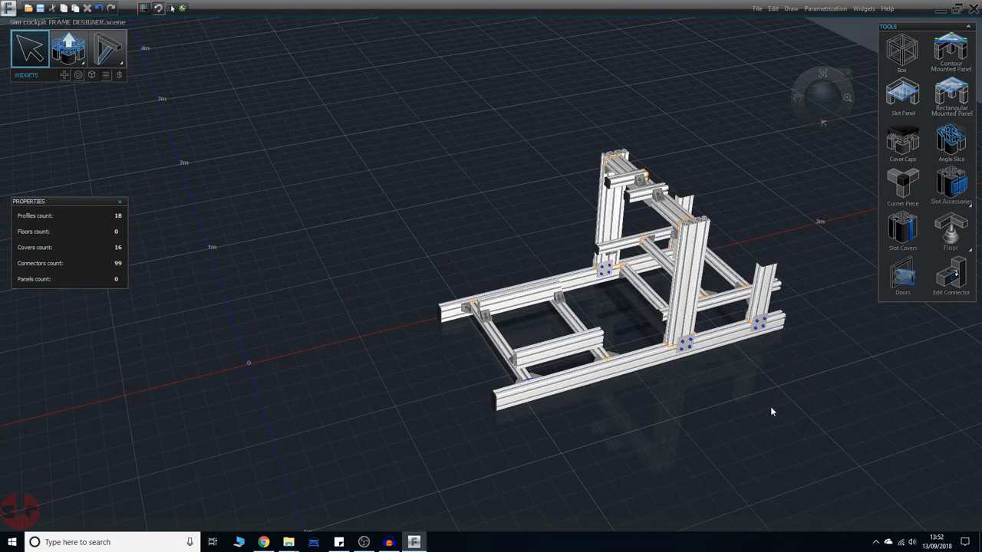
# Try orbiting the frame with the view navigation control, and move that control to free space beneath the Tools palette
pyautogui.scroll(-3, 772, 412)
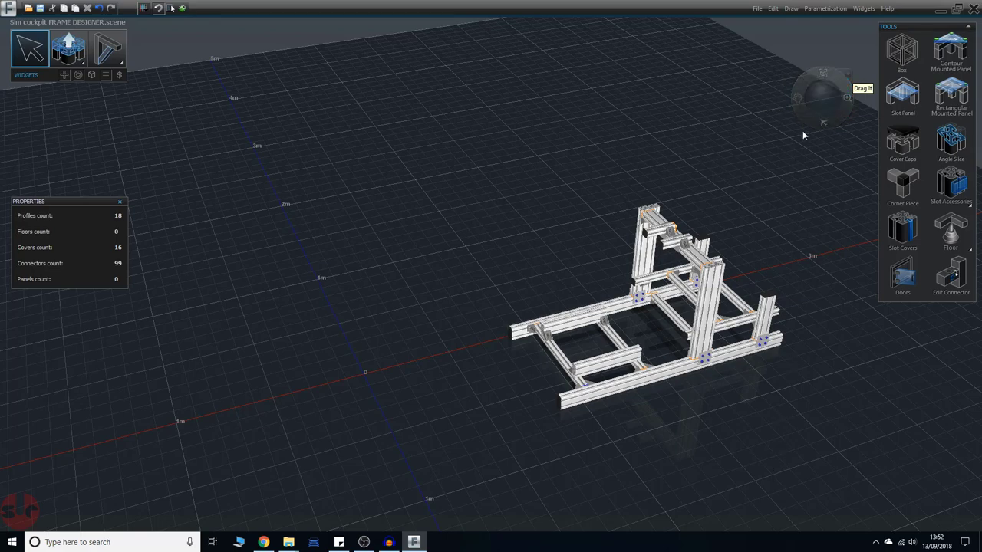
pyautogui.moveTo(822, 97); pyautogui.dragTo(807, 174)
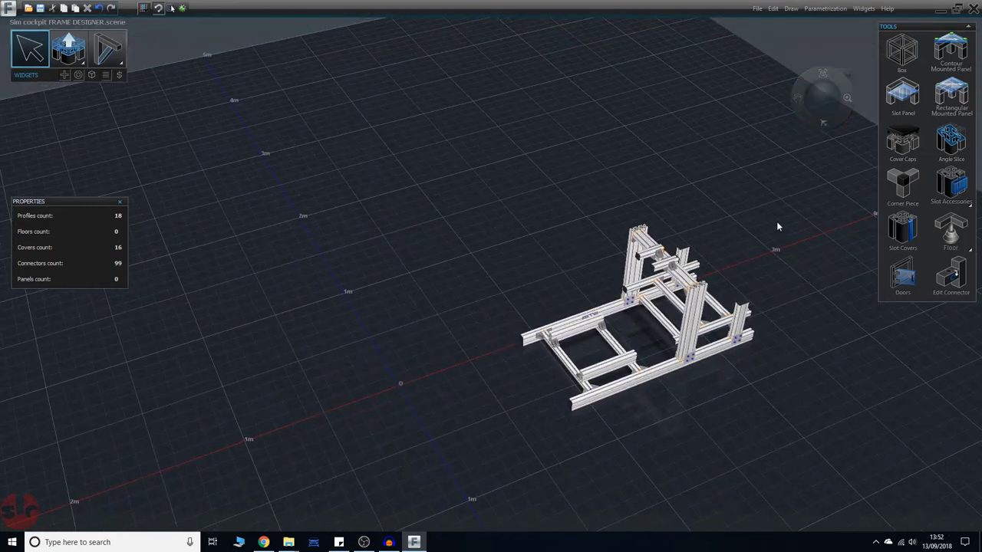
pyautogui.moveTo(849, 75); pyautogui.dragTo(921, 319)
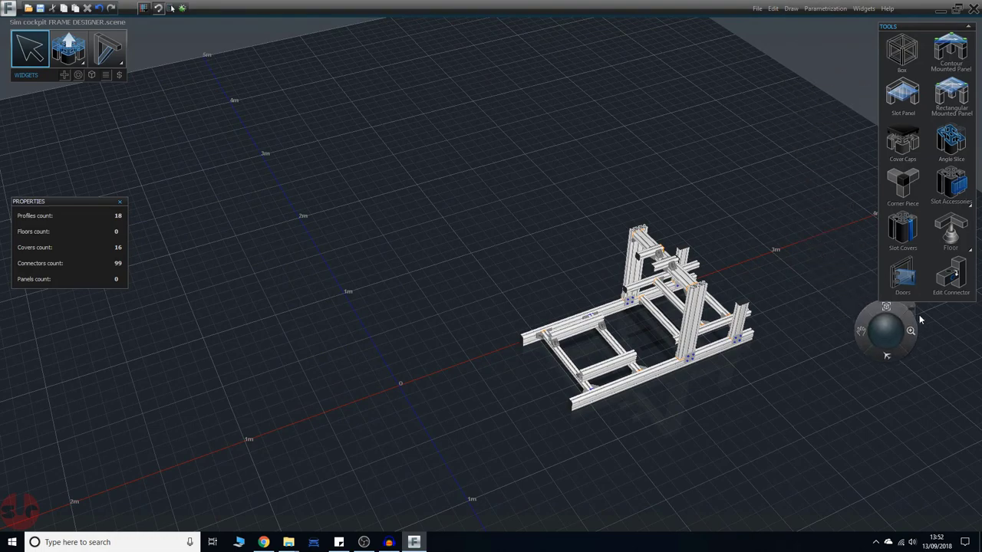
# Examine the frame's side view, base rails, uprights and joining plates from several angles
pyautogui.moveTo(724, 210); pyautogui.dragTo(680, 210, button='middle')
pyautogui.moveTo(733, 285); pyautogui.dragTo(710, 313, button='middle')
pyautogui.scroll(5, 660, 307)
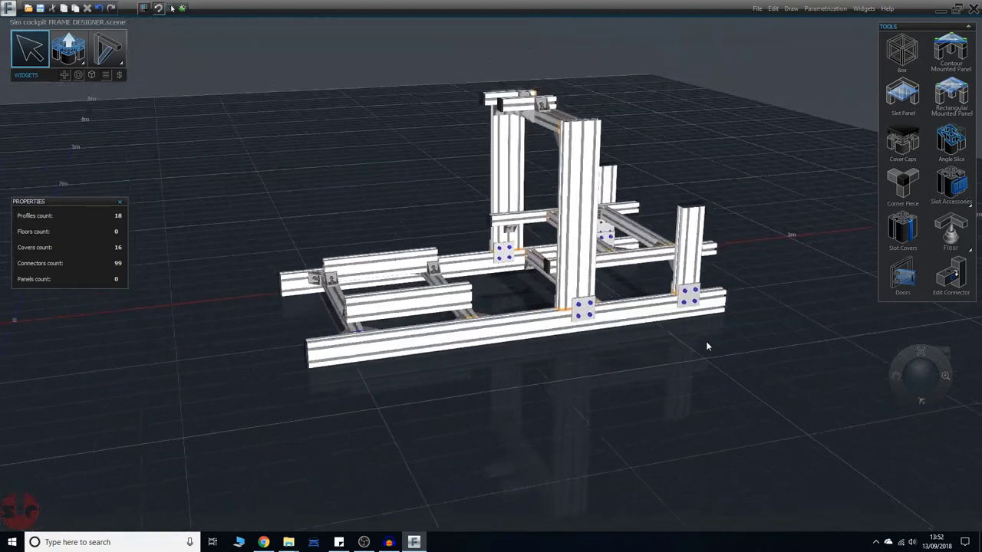
pyautogui.scroll(-4, 705, 341)
pyautogui.moveTo(712, 325); pyautogui.dragTo(877, 405, button='middle')
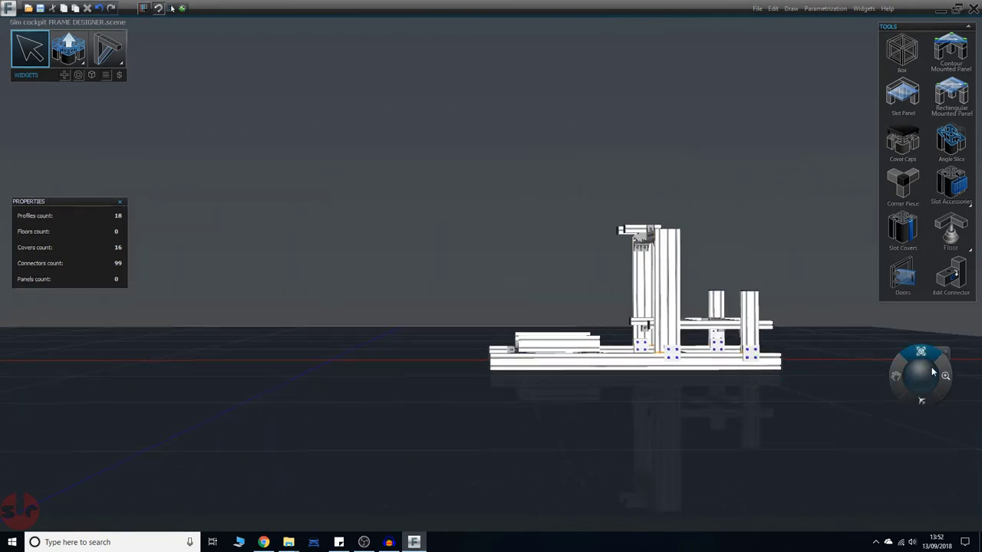
pyautogui.moveTo(733, 208); pyautogui.dragTo(763, 206, button='middle')
pyautogui.moveTo(712, 416); pyautogui.dragTo(677, 291, button='middle')
pyautogui.scroll(-2, 677, 292)
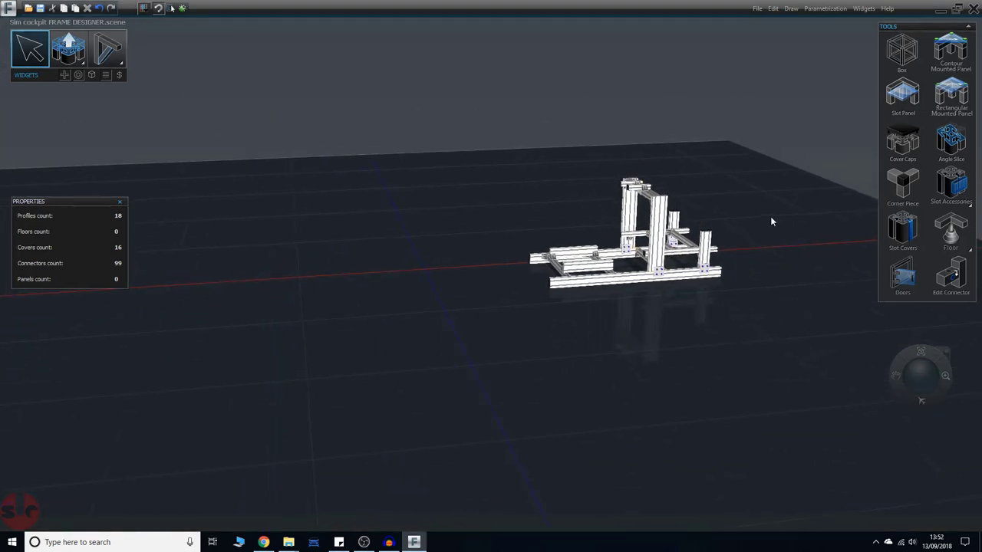
pyautogui.scroll(5, 767, 217)
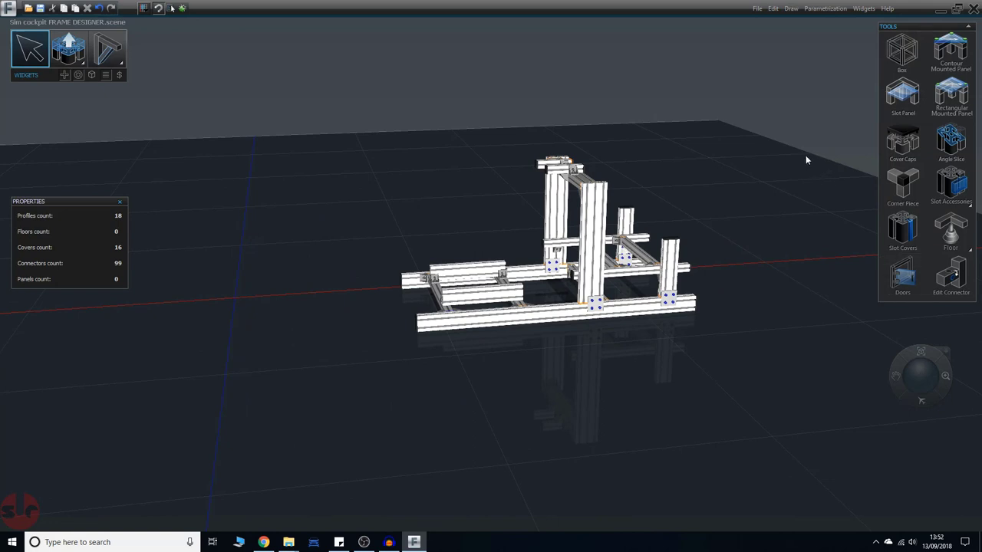
# Browse the connection plate and gusset models among the slot accessories, and close the model list
pyautogui.click(969, 203)
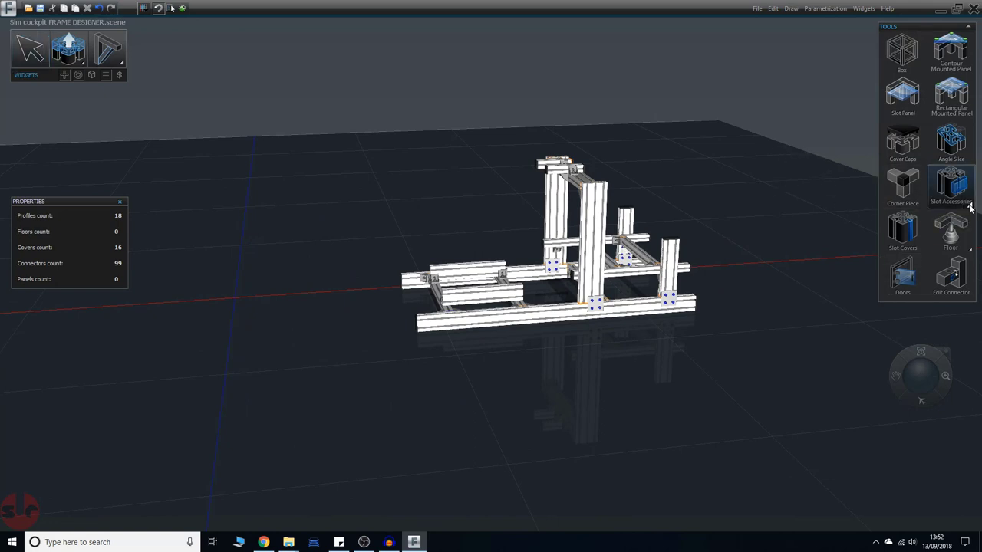
pyautogui.click(700, 54)
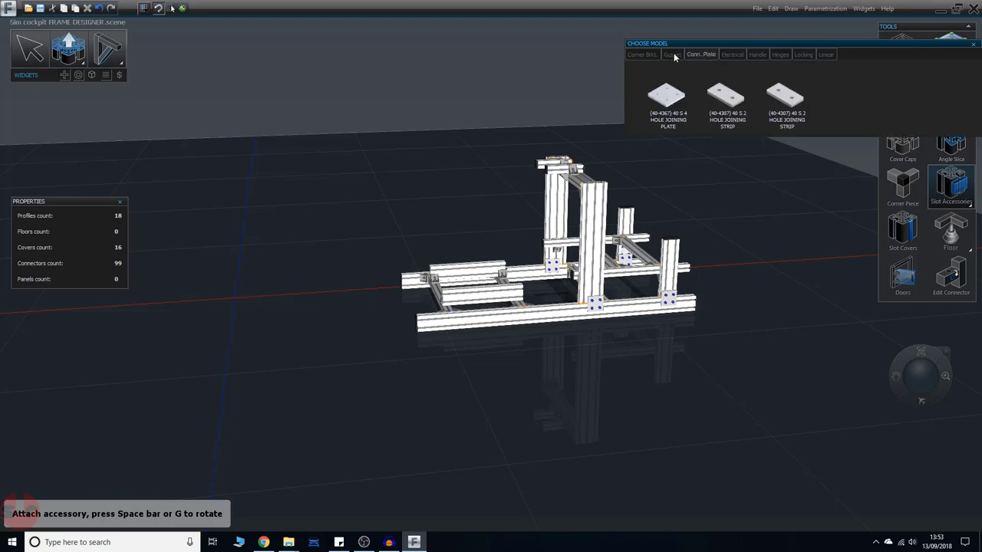
pyautogui.click(674, 55)
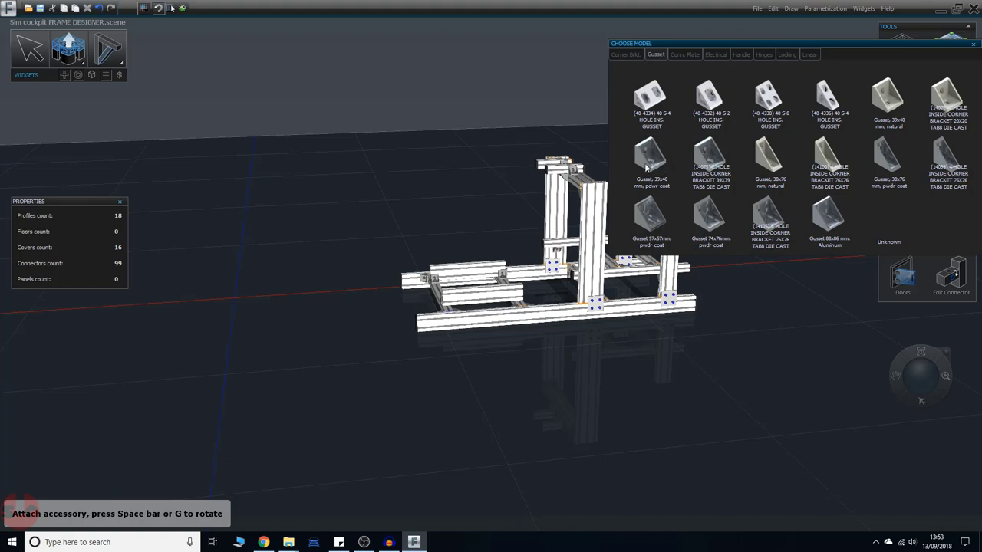
pyautogui.click(974, 45)
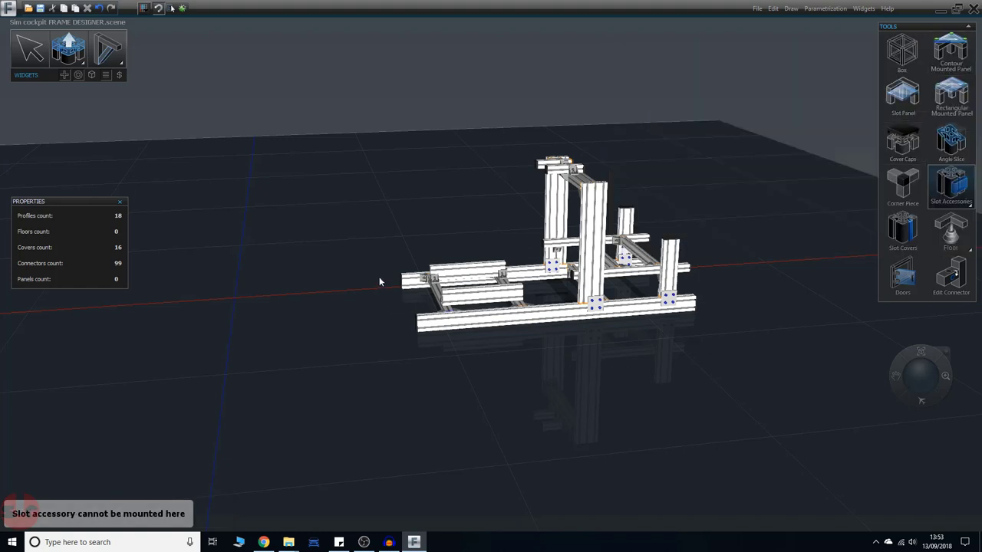
# Move the Properties panel a little closer to the Widgets bar
pyautogui.moveTo(381, 282); pyautogui.dragTo(467, 341, button='middle')
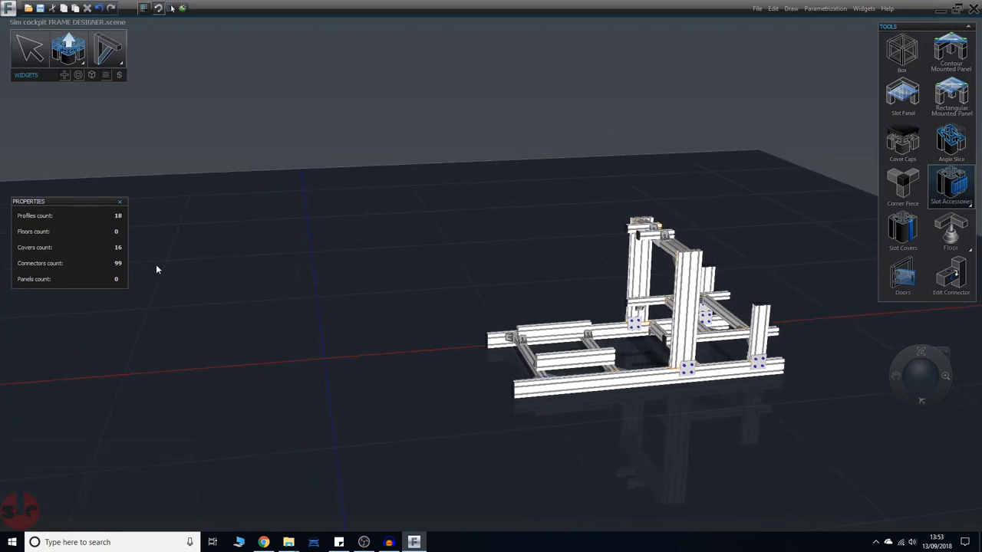
pyautogui.moveTo(57, 201); pyautogui.dragTo(71, 172)
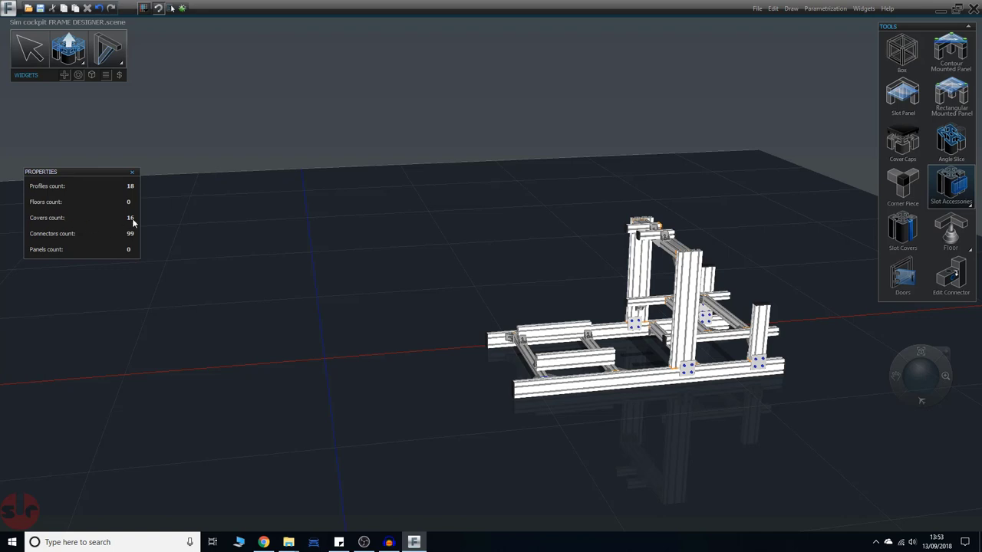
pyautogui.moveTo(756, 337); pyautogui.dragTo(735, 365, button='middle')
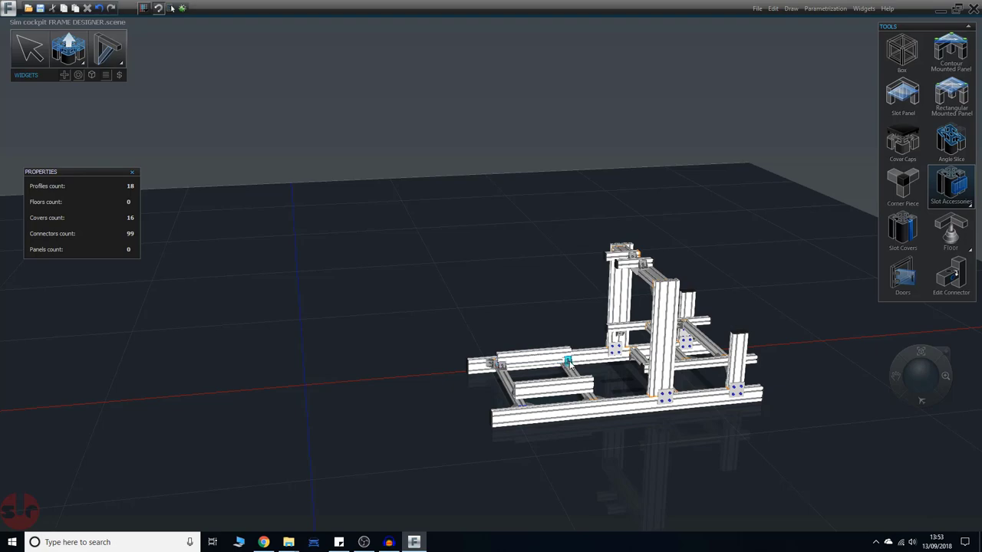
# Inspect the seat-mount profiles up close and select the nearer tall upright to show its profile properties
pyautogui.scroll(2, 470, 341)
pyautogui.scroll(3, 453, 334)
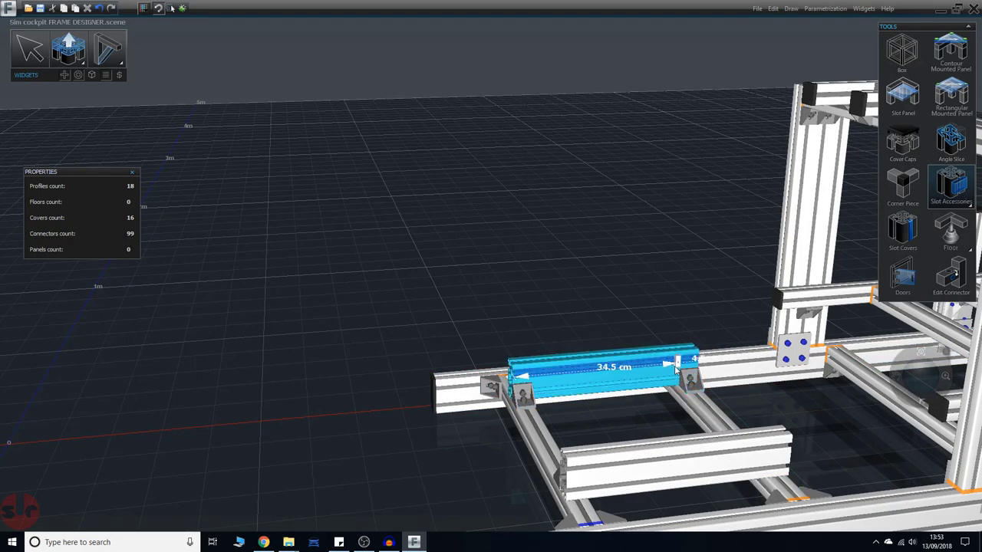
pyautogui.scroll(-5, 677, 355)
pyautogui.moveTo(531, 289); pyautogui.dragTo(442, 220, button='middle')
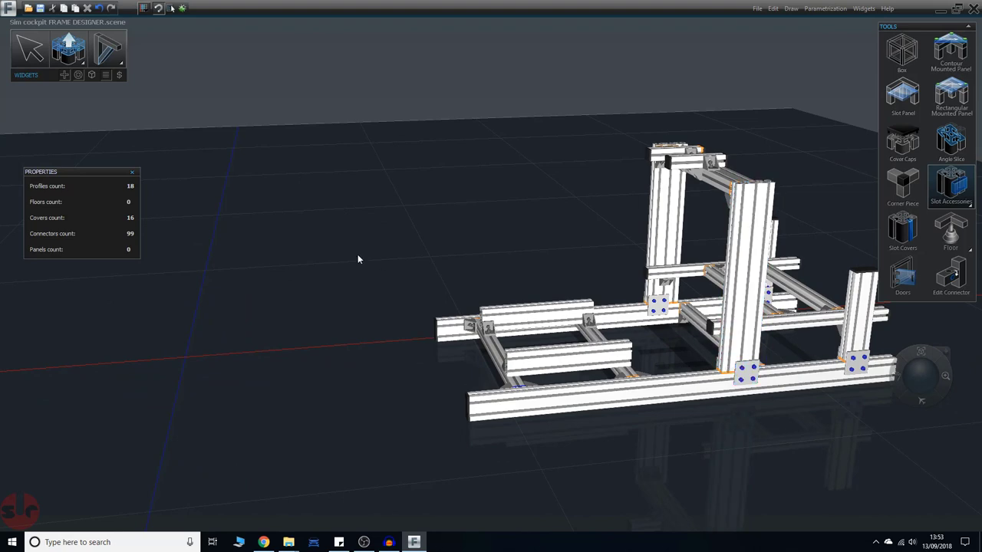
pyautogui.moveTo(325, 243); pyautogui.dragTo(346, 249, button='middle')
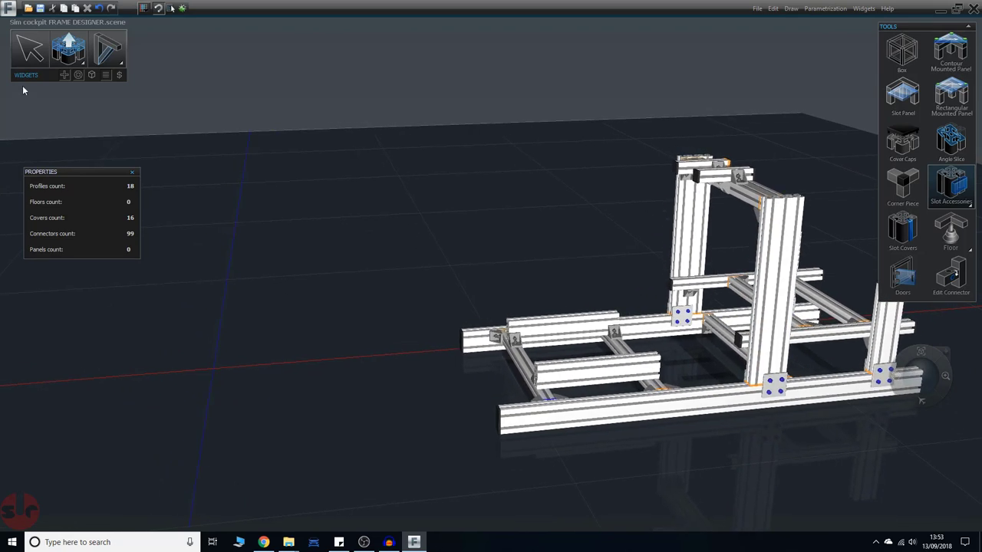
pyautogui.click(27, 57)
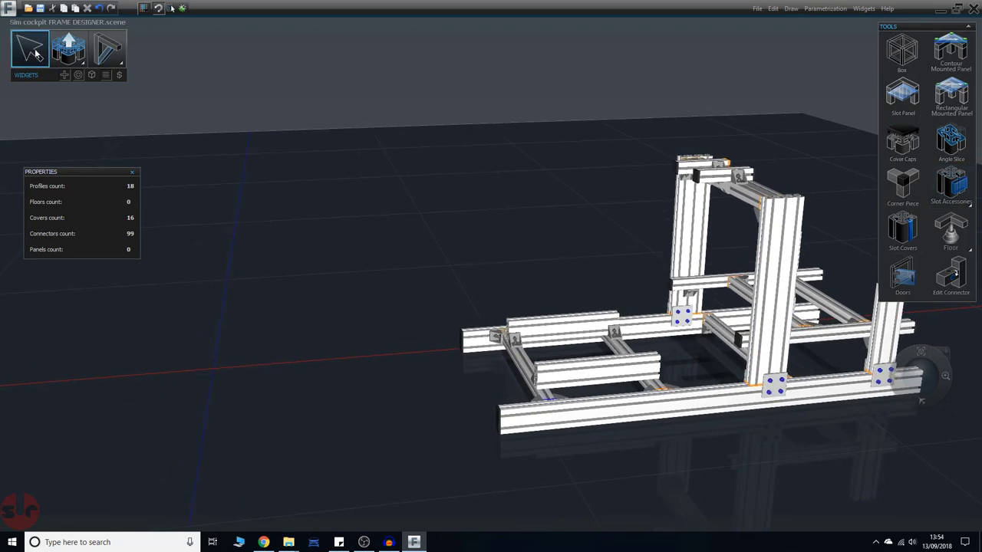
pyautogui.click(789, 268)
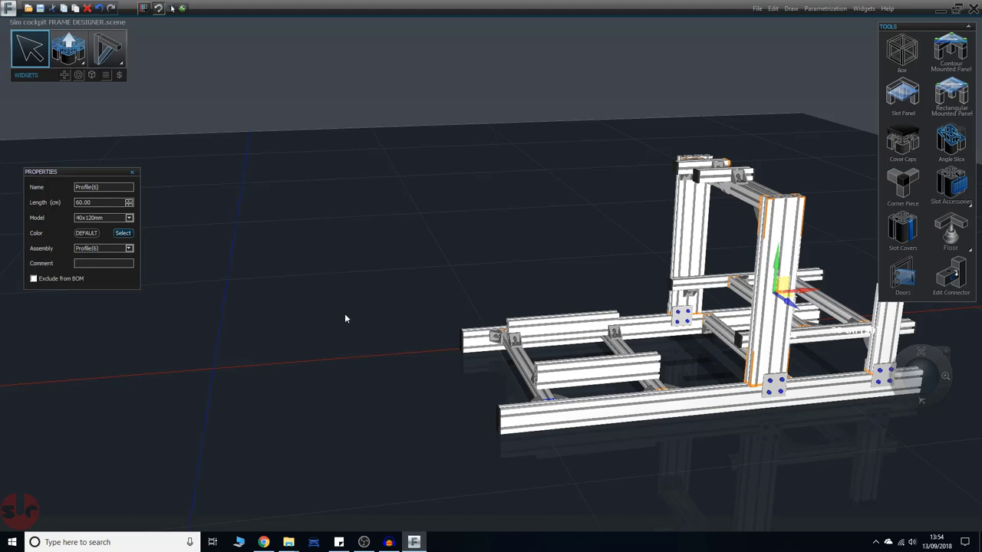
pyautogui.moveTo(338, 241)
pyautogui.mouseDown(button='middle')
pyautogui.moveTo(330, 250)
pyautogui.moveTo(340, 258)
pyautogui.moveTo(362, 241)
pyautogui.moveTo(322, 249)
pyautogui.mouseUp(button='middle')
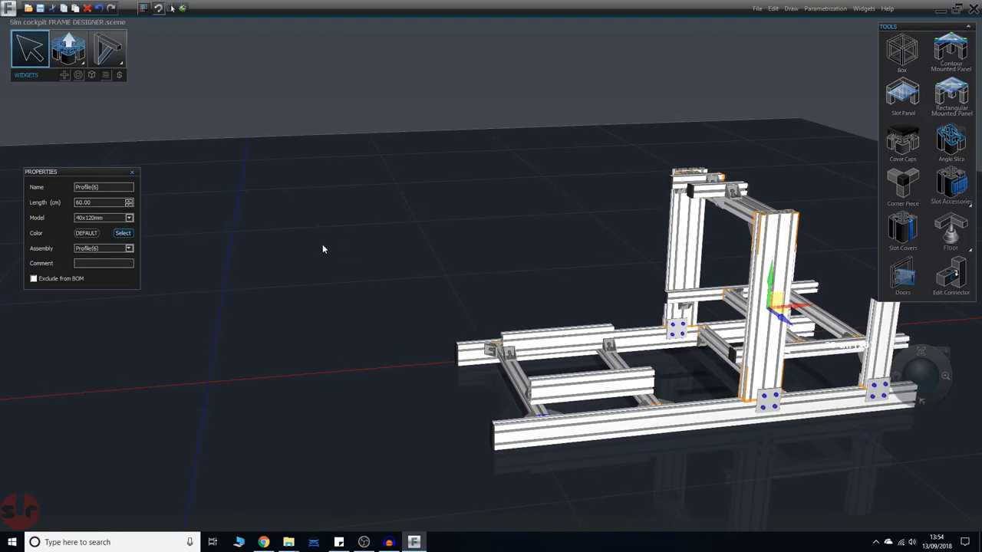
# Open the profile model list at the 40 mm series and compare its models with the profiles used in the frame
pyautogui.click(82, 66)
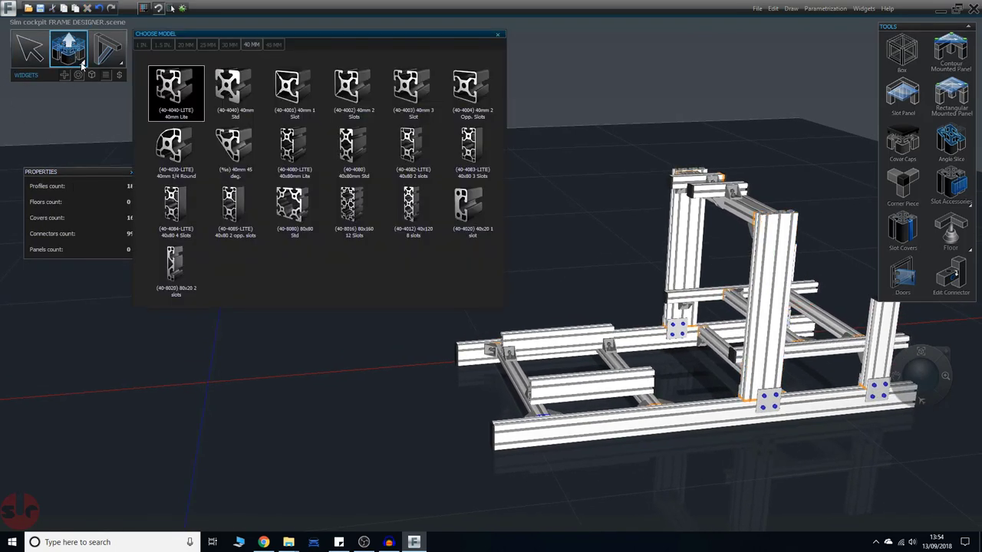
pyautogui.click(250, 45)
pyautogui.click(536, 350)
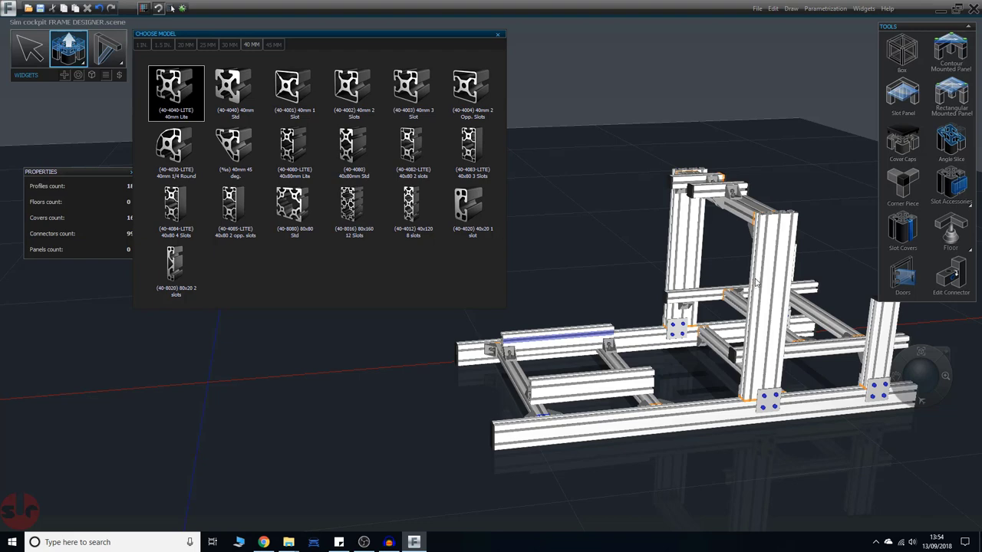
pyautogui.scroll(1, 367, 353)
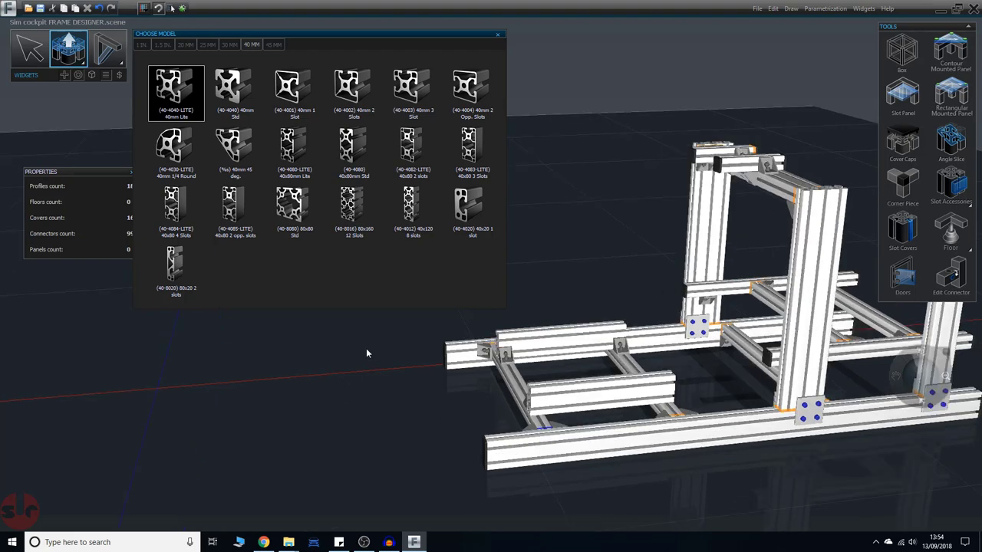
pyautogui.scroll(-1, 367, 354)
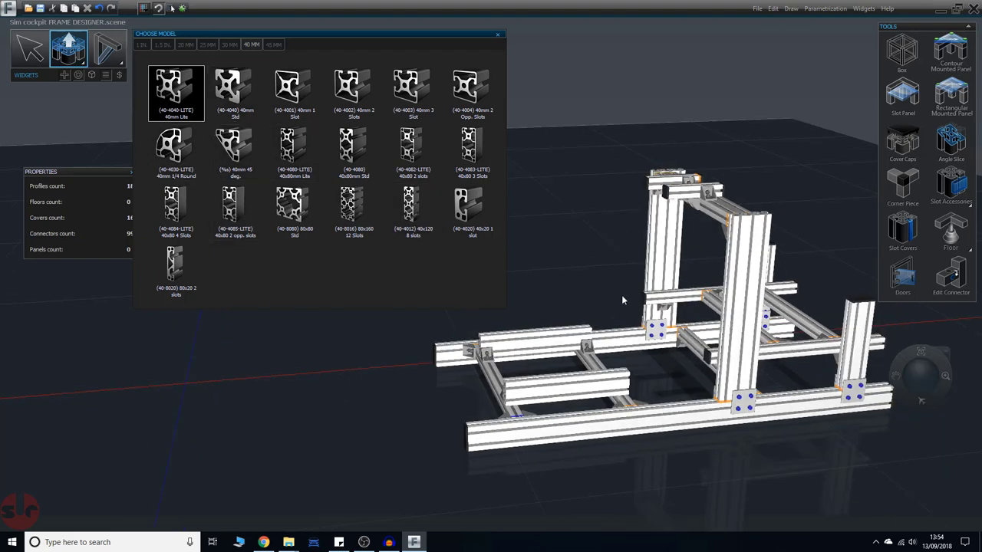
pyautogui.scroll(1, 623, 300)
pyautogui.scroll(-1, 556, 269)
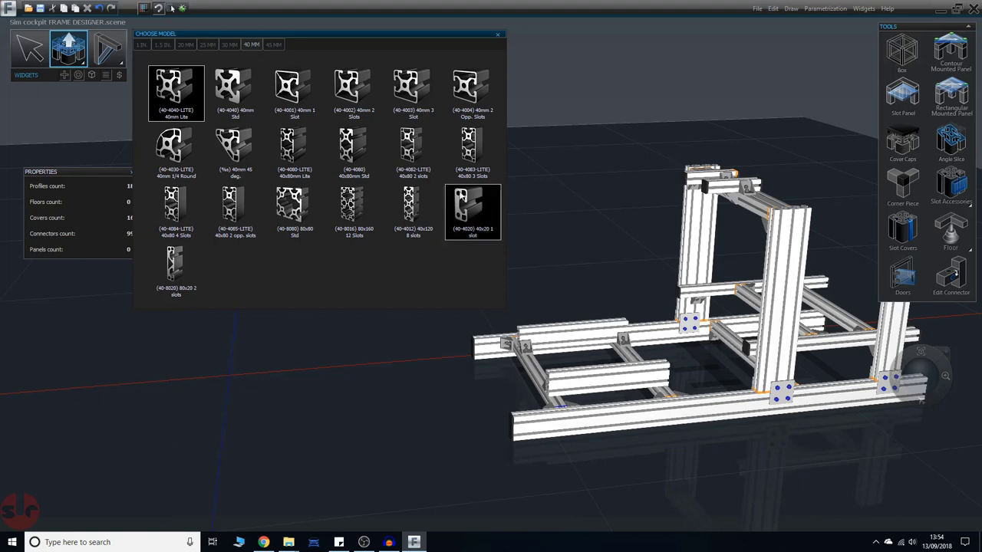
# Compare the profile models offered in the 30 mm, 40 mm and 45 mm series
pyautogui.click(229, 45)
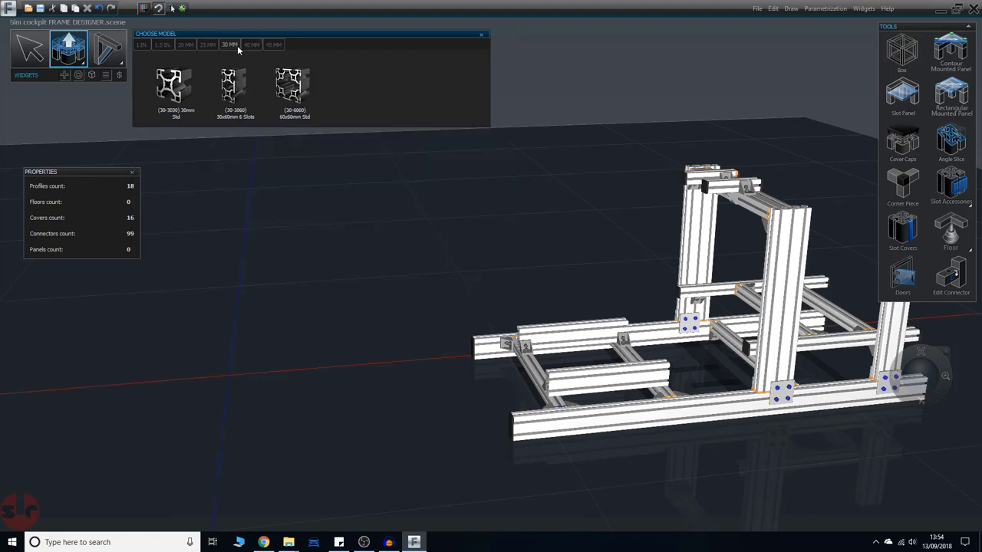
pyautogui.click(250, 44)
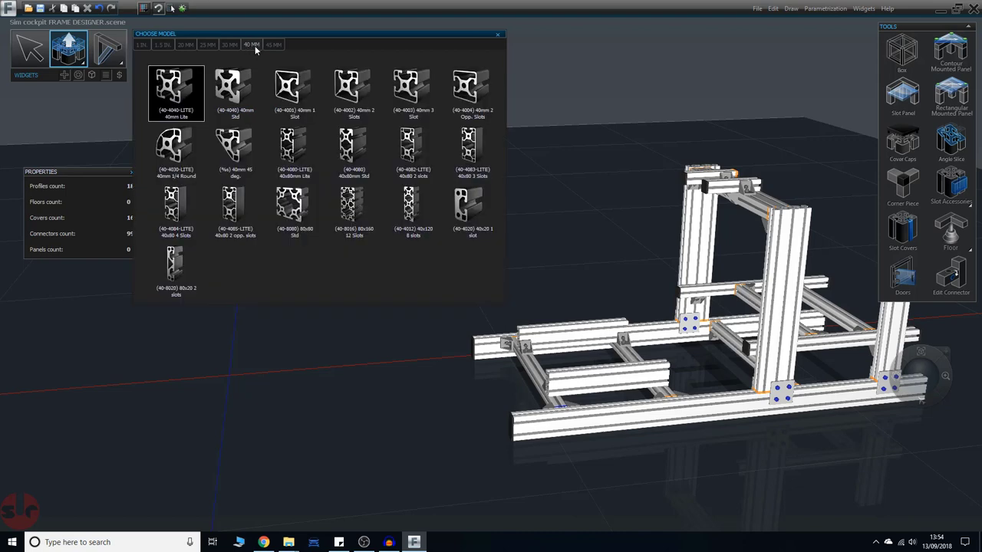
pyautogui.click(273, 45)
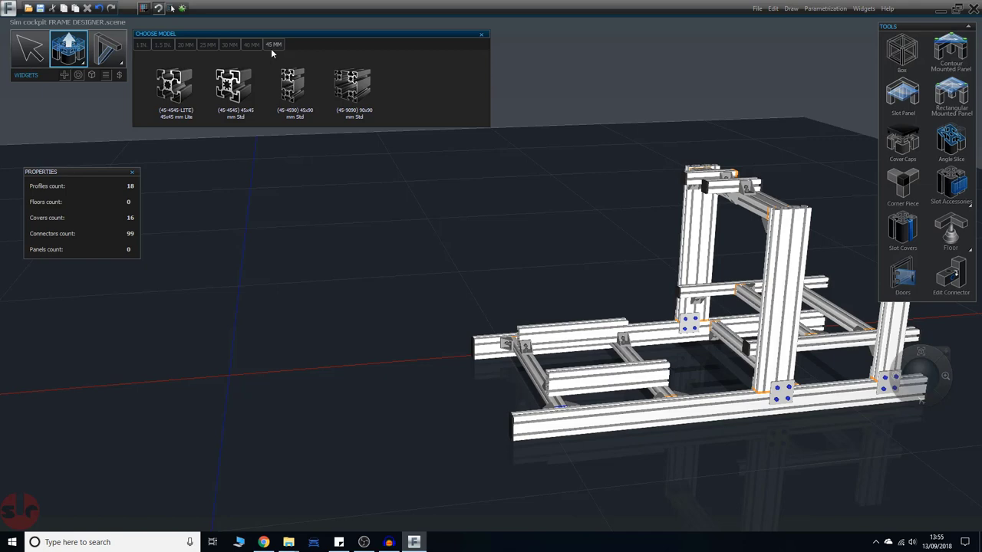
# Choose the (40-4040) 40mm Std profile from the 40 mm series for drawing, and reopen the profile model list
pyautogui.click(253, 45)
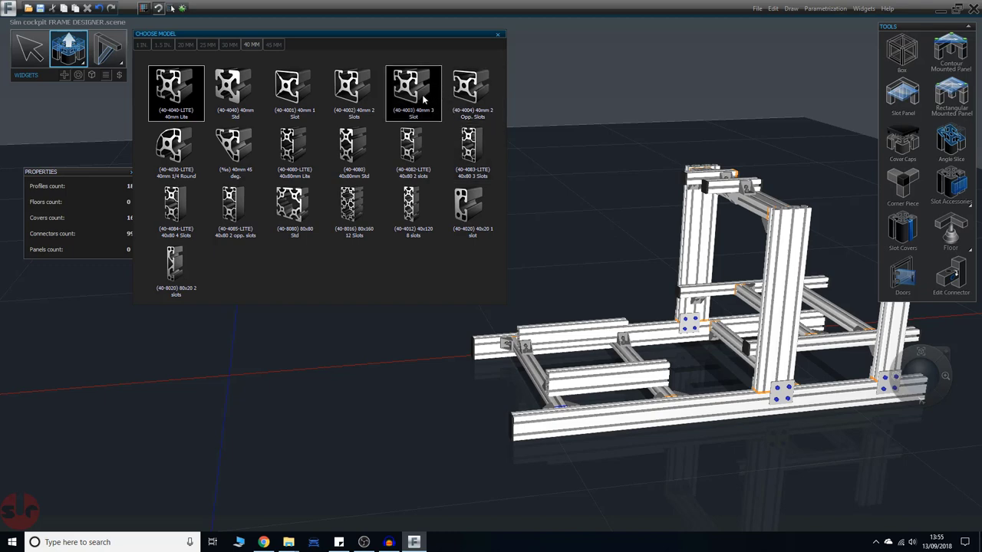
pyautogui.doubleClick(244, 93)
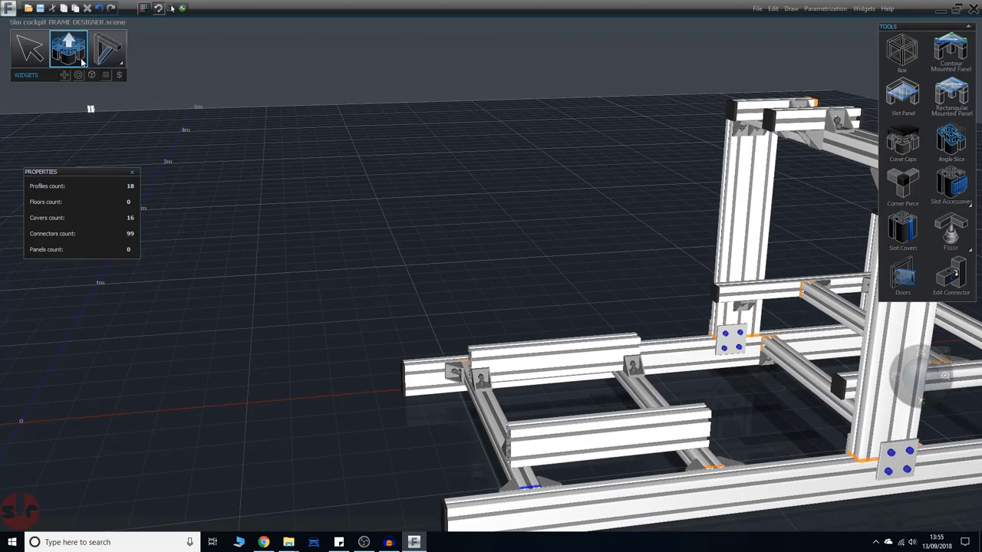
pyautogui.click(82, 63)
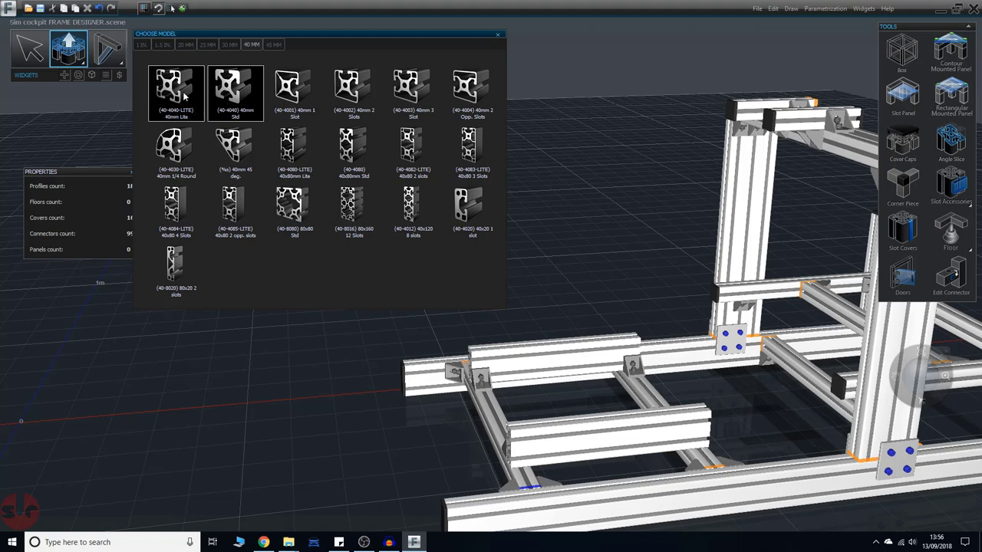
# Close the profile model list and return to selection with the whole cockpit frame in view
pyautogui.click(30, 48)
pyautogui.click(497, 35)
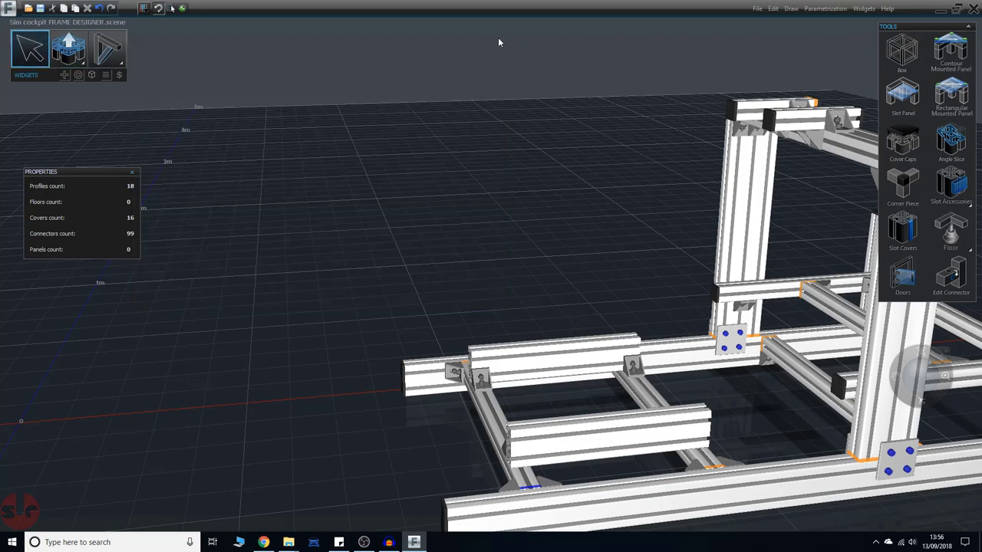
pyautogui.scroll(-3, 557, 255)
pyautogui.moveTo(611, 244); pyautogui.dragTo(556, 230, button='middle')
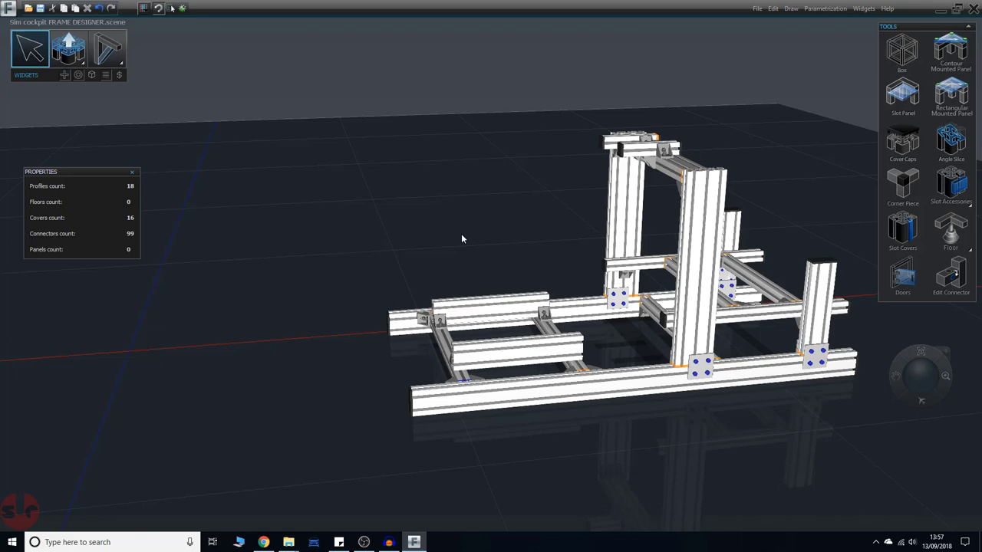
# Look over the widget and parametrization options, and examine the cockpit frame and its connectors from above and from both sides
pyautogui.click(864, 8)
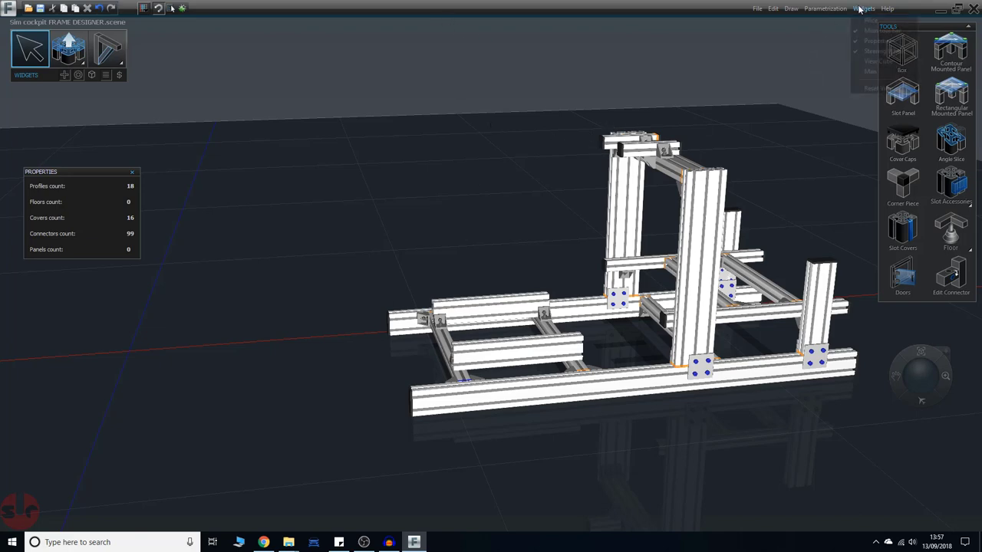
pyautogui.moveTo(846, 12)
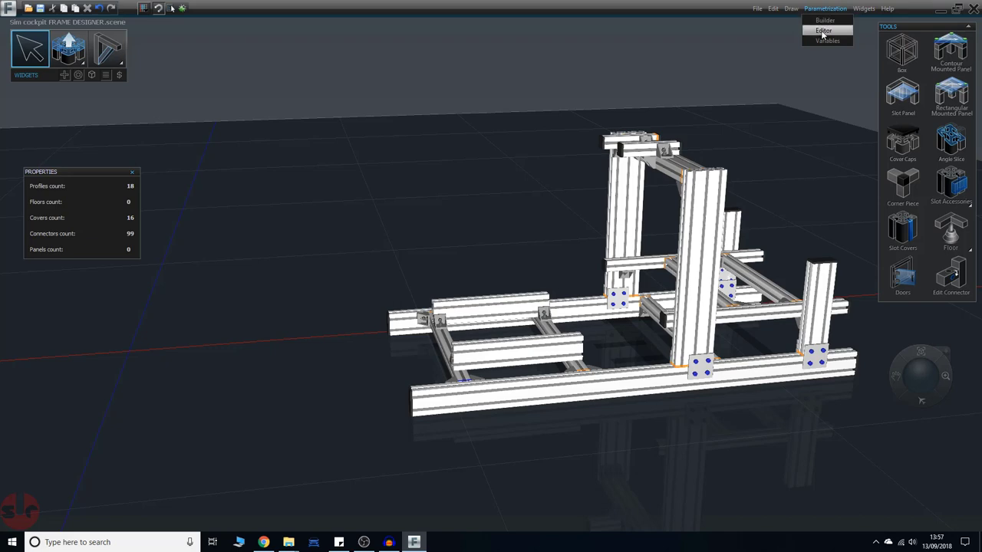
pyautogui.click(824, 31)
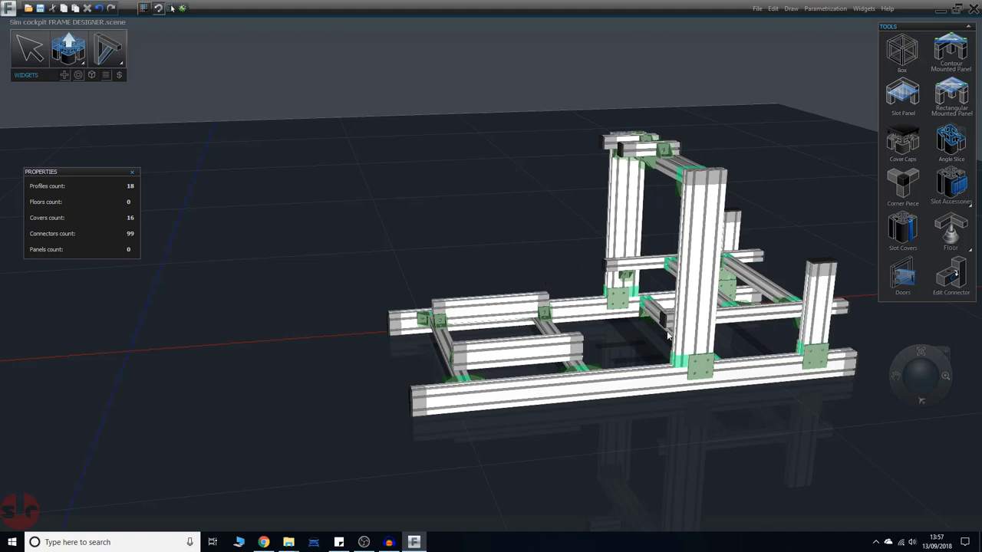
pyautogui.moveTo(565, 256); pyautogui.dragTo(487, 239, button='middle')
pyautogui.moveTo(807, 346); pyautogui.dragTo(716, 266, button='right')
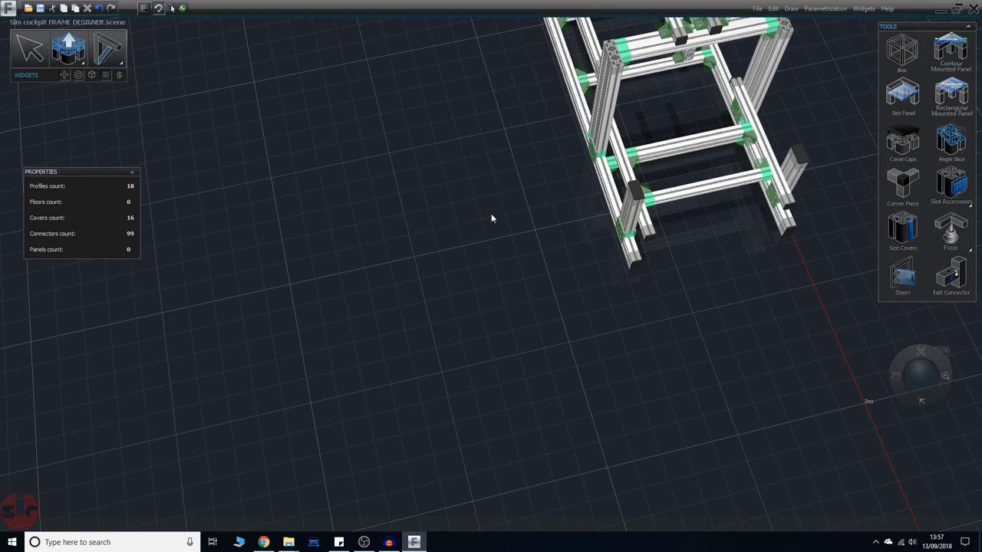
pyautogui.moveTo(492, 215); pyautogui.dragTo(474, 376, button='middle')
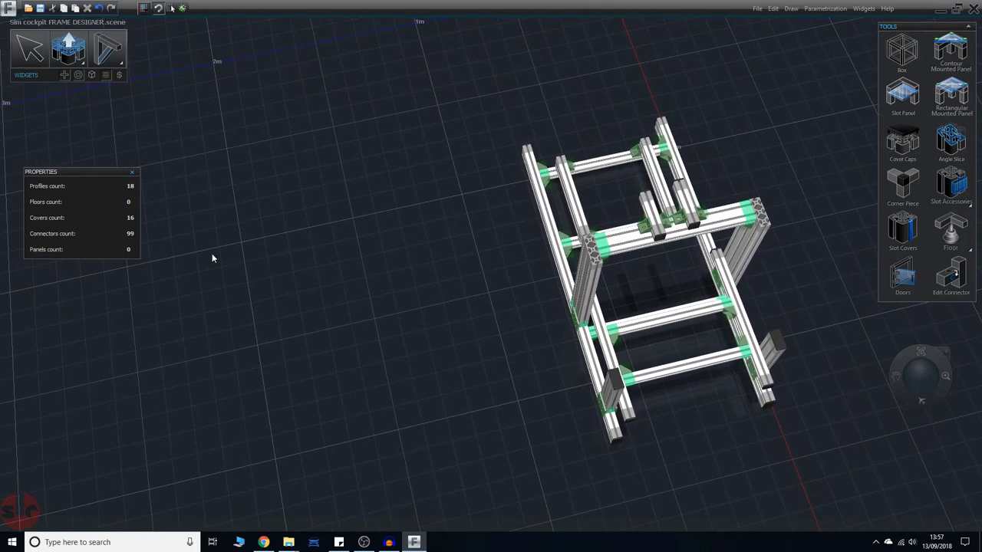
pyautogui.click(30, 51)
pyautogui.moveTo(430, 348); pyautogui.dragTo(393, 303, button='middle')
pyautogui.moveTo(923, 376); pyautogui.dragTo(949, 403)
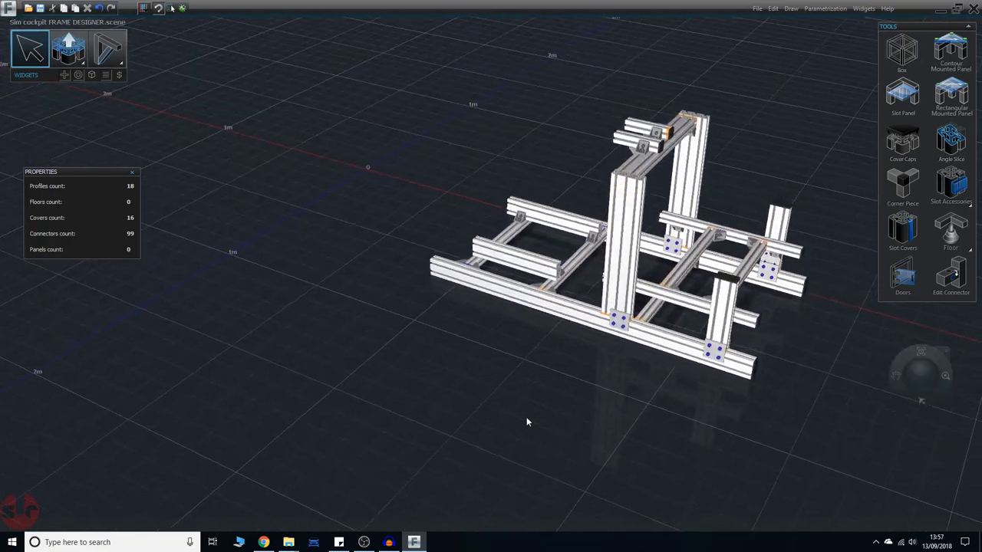
pyautogui.moveTo(526, 403); pyautogui.dragTo(547, 360, button='middle')
pyautogui.moveTo(570, 358); pyautogui.dragTo(667, 335, button='right')
pyautogui.moveTo(667, 334); pyautogui.dragTo(647, 353, button='middle')
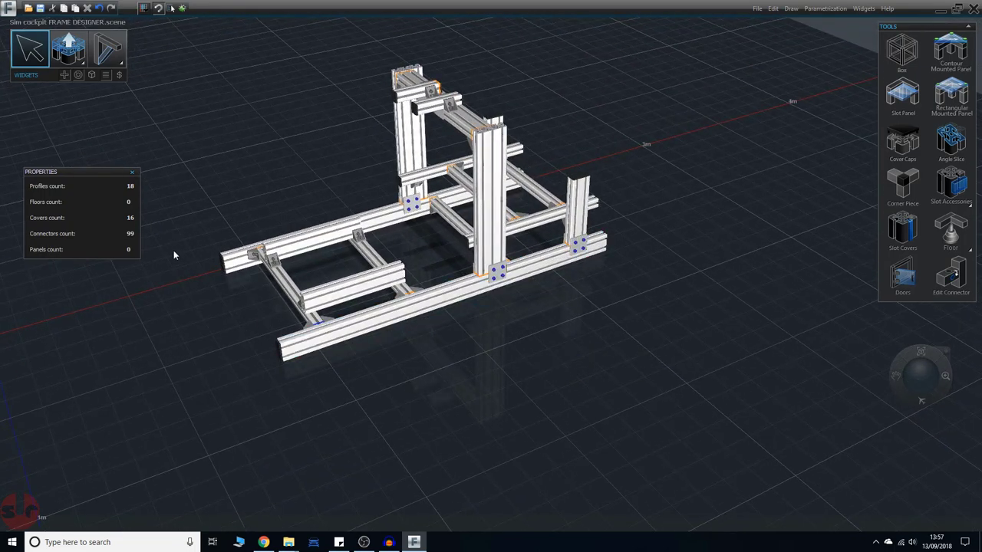
# Draw a horizontal (40-4080-LITE) 40x80mm Lite profile about 115 cm long on the ground beside the frame, parallel to its base rail
pyautogui.click(410, 314)
pyautogui.click(71, 51)
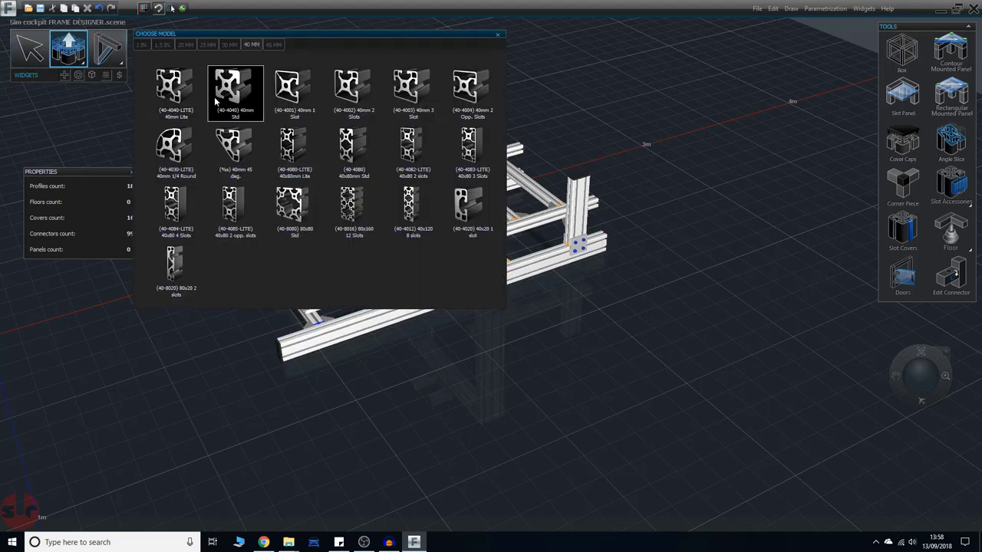
pyautogui.click(288, 156)
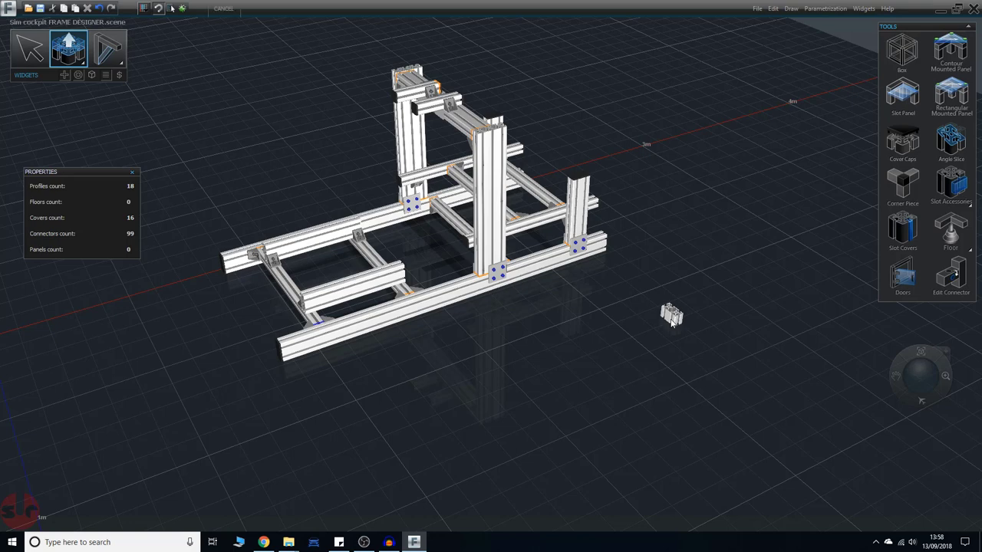
pyautogui.moveTo(671, 322); pyautogui.dragTo(377, 372)
pyautogui.moveTo(363, 336); pyautogui.dragTo(385, 415)
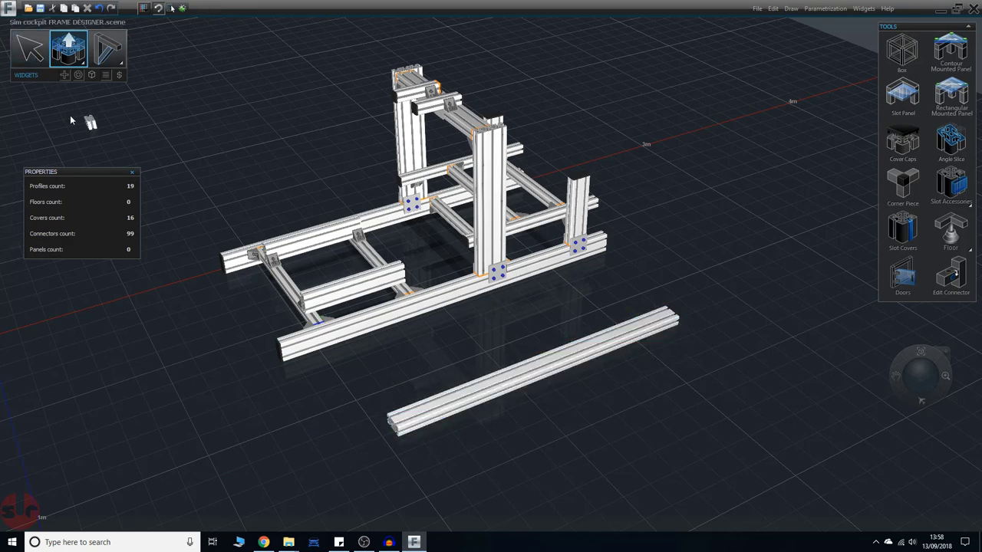
pyautogui.click(30, 52)
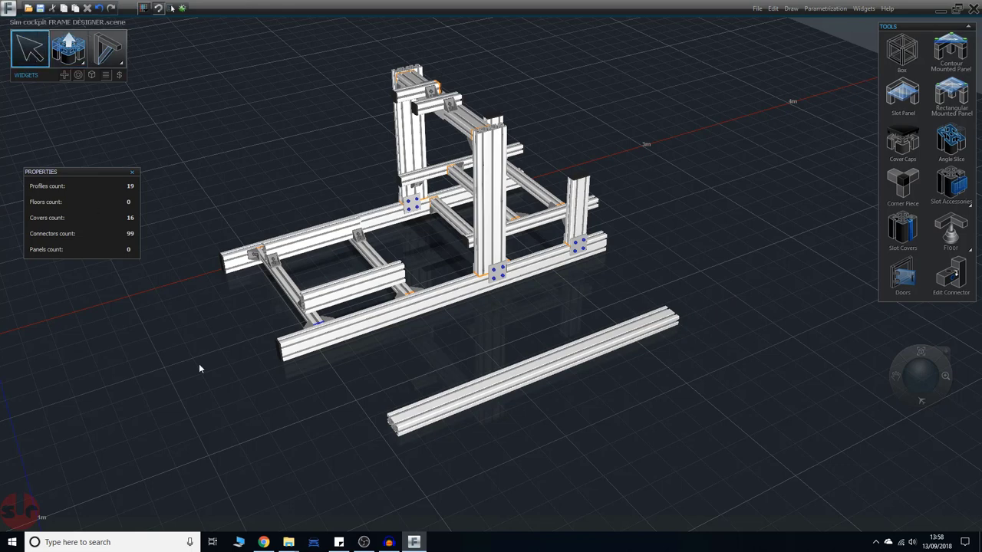
# Check the length of the frame's near base rail and set the loose profile's length to 140 cm
pyautogui.click(443, 305)
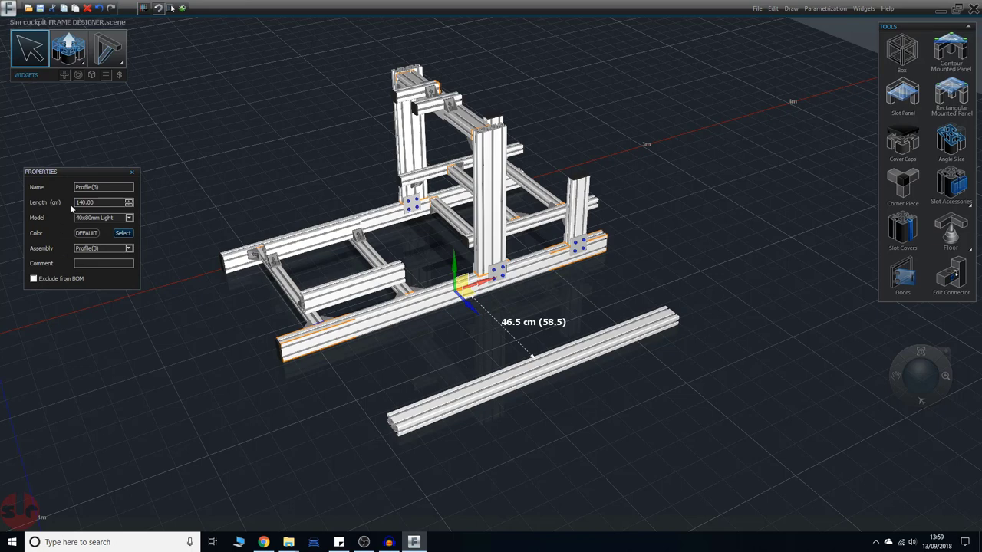
pyautogui.click(475, 392)
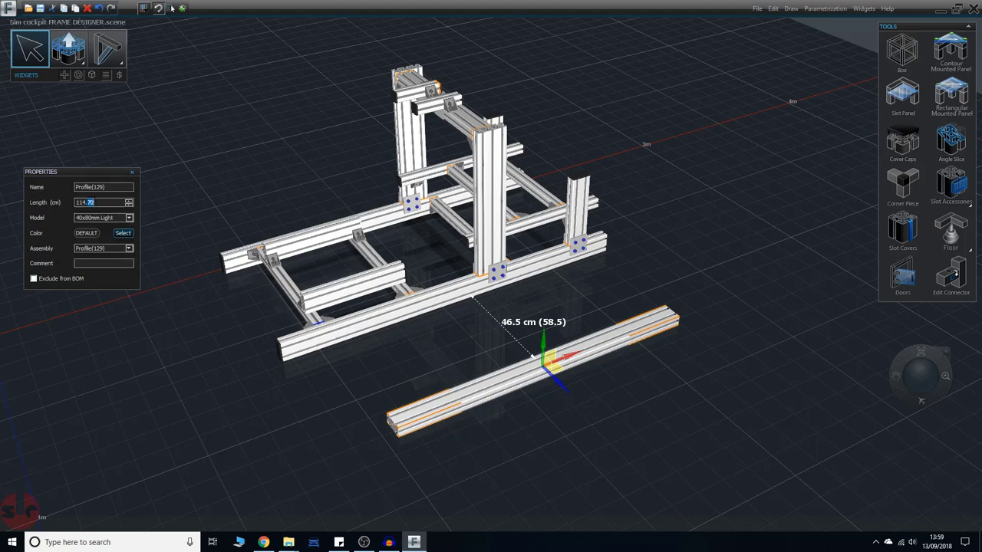
pyautogui.moveTo(88, 202); pyautogui.dragTo(75, 202)
pyautogui.write('140')
pyautogui.press('Return')
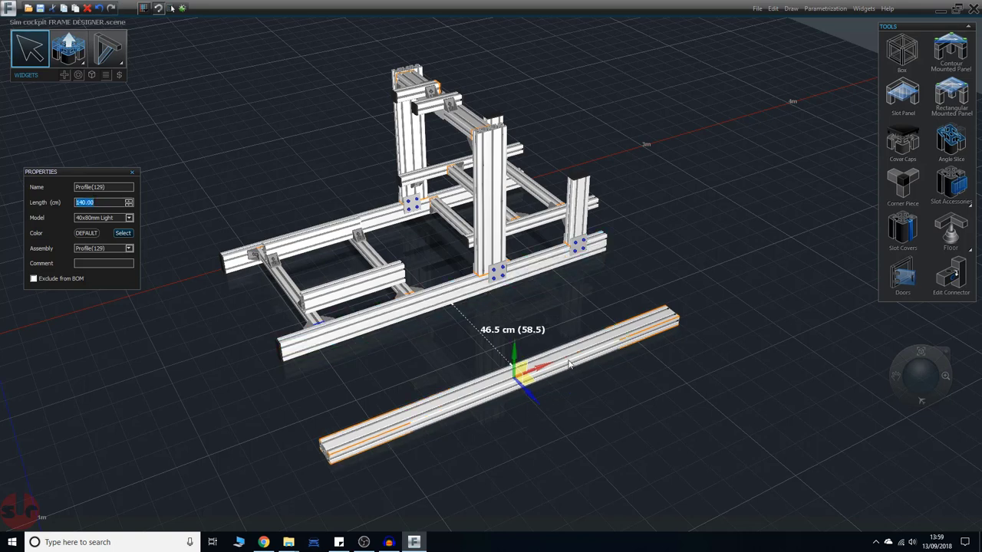
# Shift the loose profile slightly along its own axis and set its length to 138 cm
pyautogui.moveTo(543, 370); pyautogui.dragTo(565, 371)
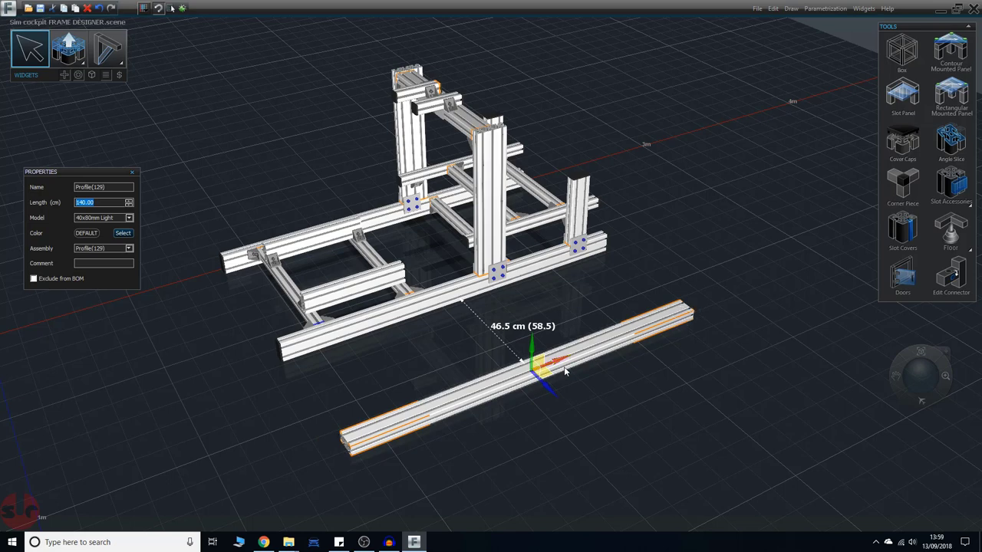
pyautogui.write('138')
pyautogui.press('Return')
# Rotate the loose profile about its long axis so that it stands on its narrow side
pyautogui.rightClick(596, 345)
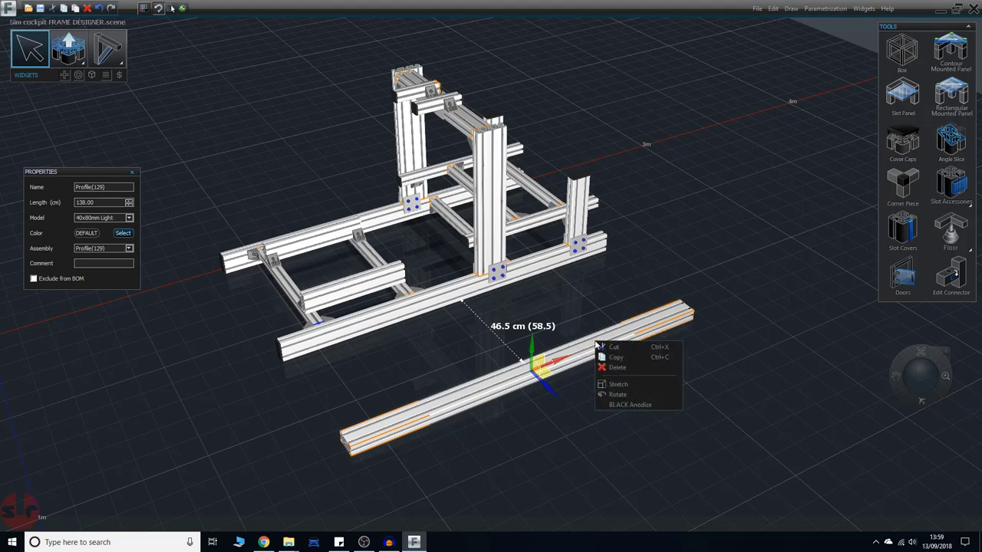
pyautogui.click(620, 396)
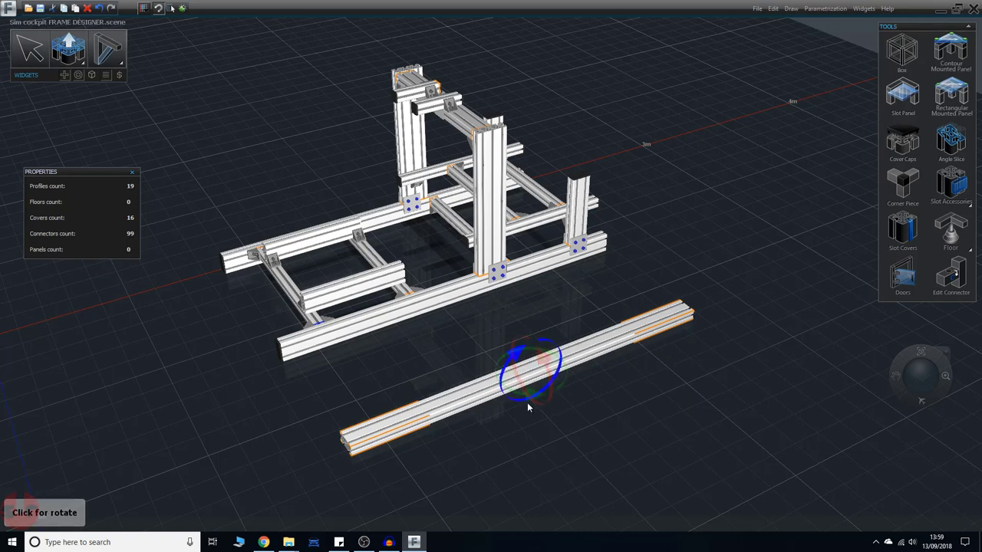
pyautogui.click(543, 363)
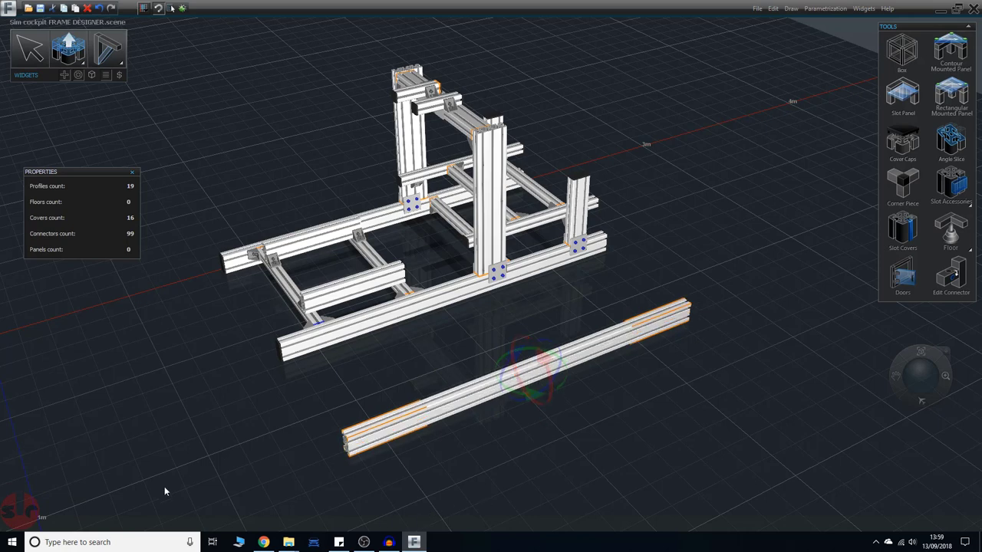
pyautogui.click(31, 49)
# Move the rotated profile away from the frame to a distance of about 69 cm from the base rail
pyautogui.click(496, 384)
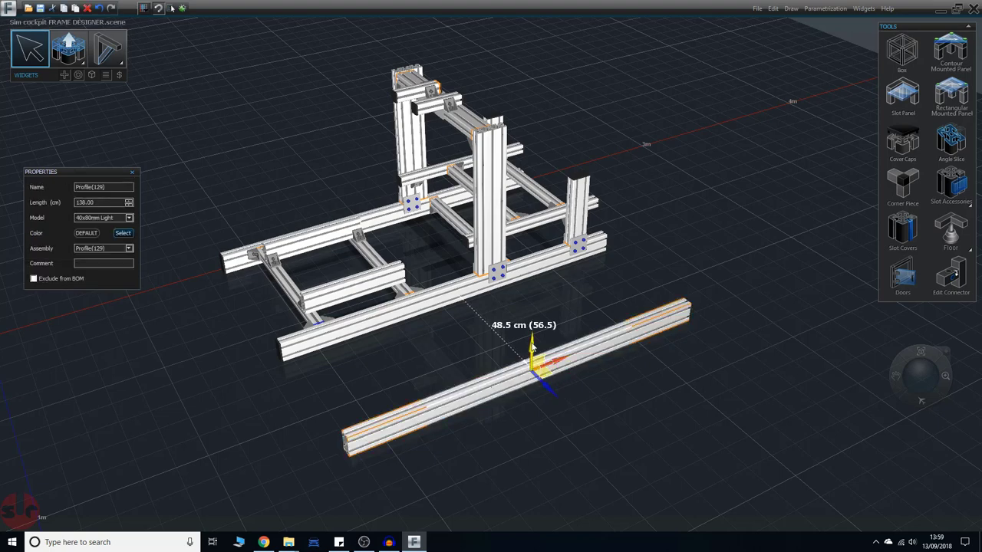
pyautogui.moveTo(533, 347); pyautogui.dragTo(621, 417)
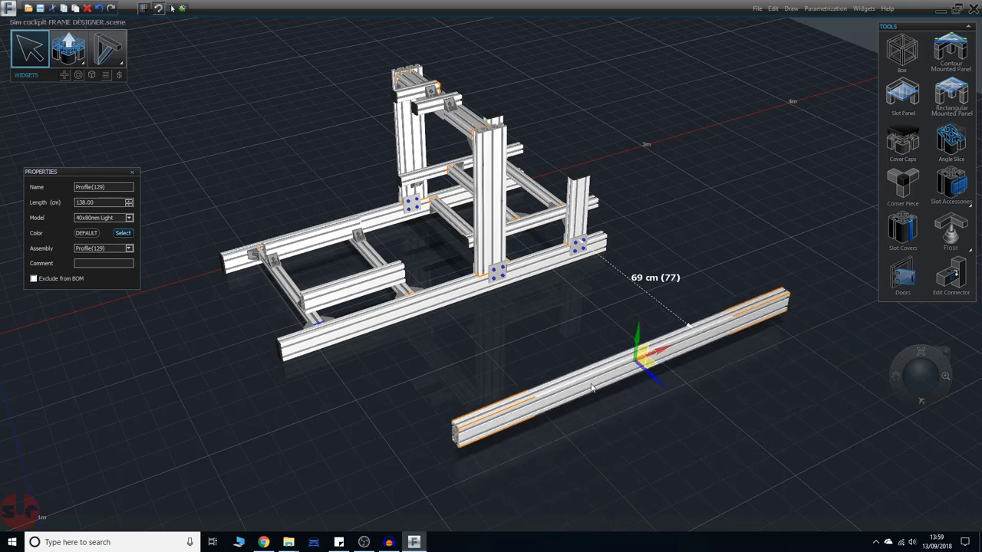
pyautogui.moveTo(546, 383); pyautogui.dragTo(654, 474)
pyautogui.click(571, 400)
pyautogui.click(570, 392)
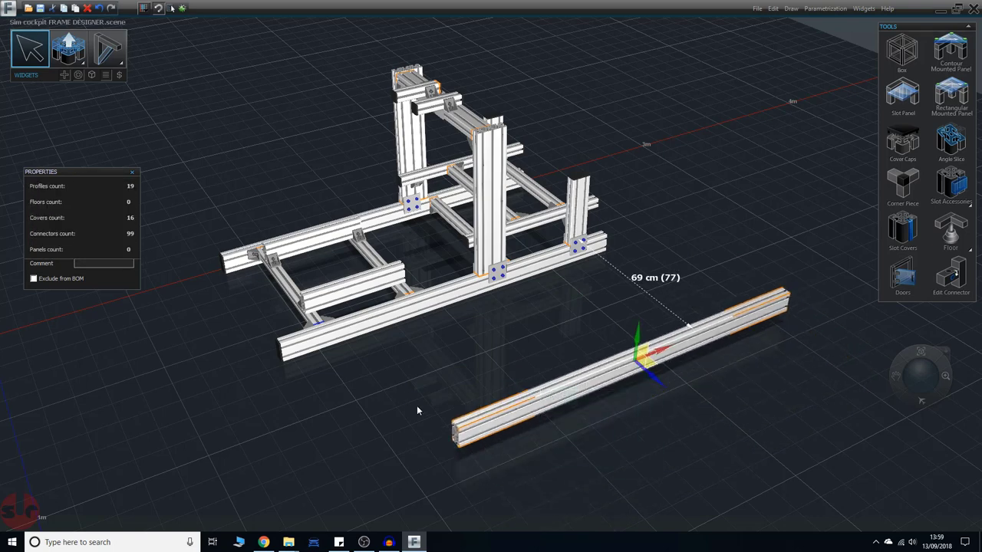
# Move the loose profile out to about 85 cm from the base rail and slide it back along its length beside the frame
pyautogui.click(561, 407)
pyautogui.click(555, 388)
pyautogui.moveTo(654, 381); pyautogui.dragTo(655, 428)
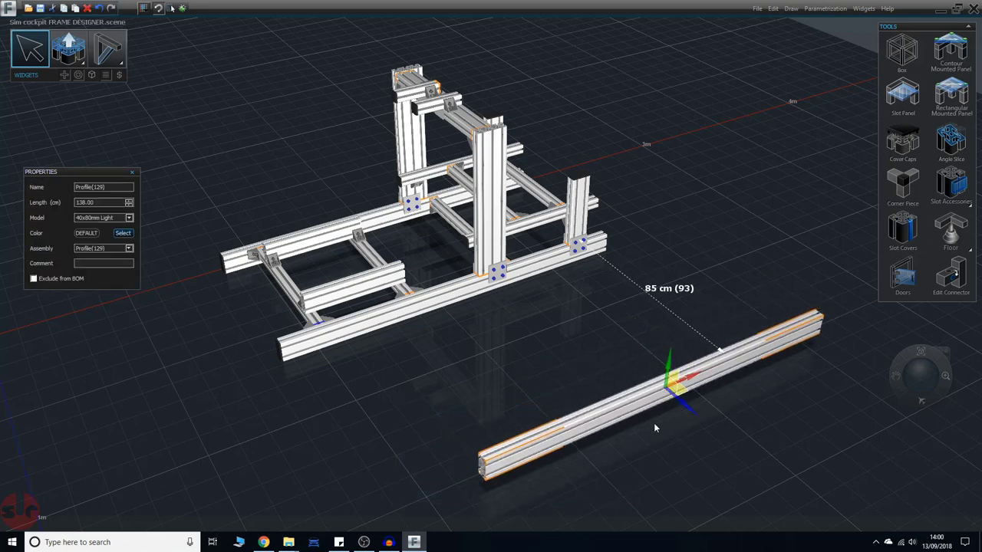
pyautogui.moveTo(673, 396); pyautogui.dragTo(623, 406)
pyautogui.scroll(-3, 740, 475)
pyautogui.scroll(4, 743, 472)
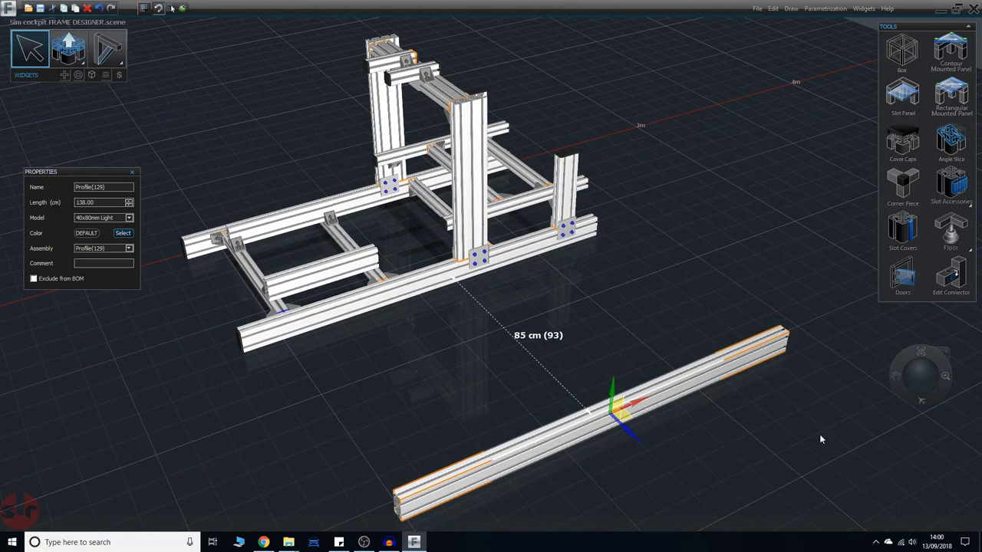
pyautogui.moveTo(925, 382); pyautogui.dragTo(916, 372)
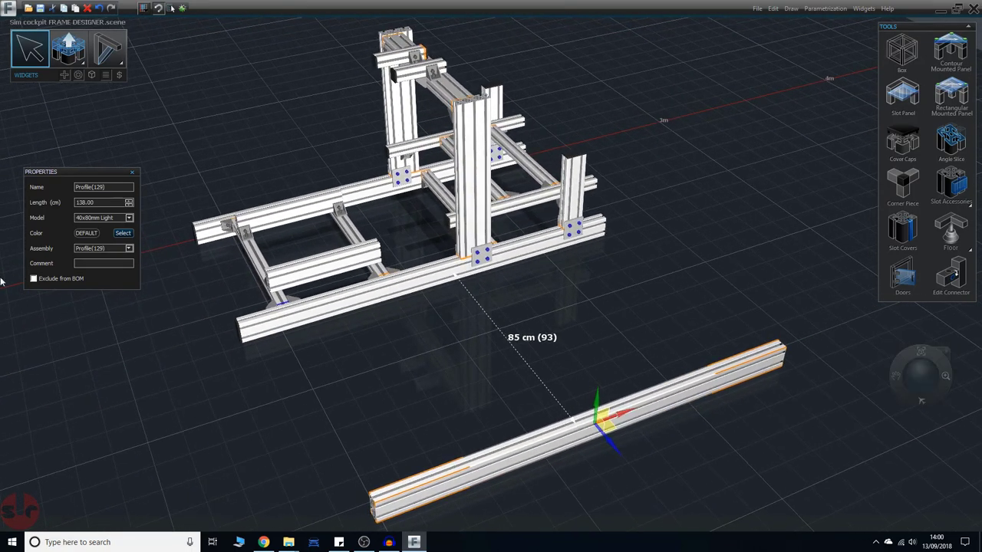
# Draw a second 40x80mm Light profile about 57 cm long between the frame and the loose profile, and delete it
pyautogui.click(67, 49)
pyautogui.click(621, 341)
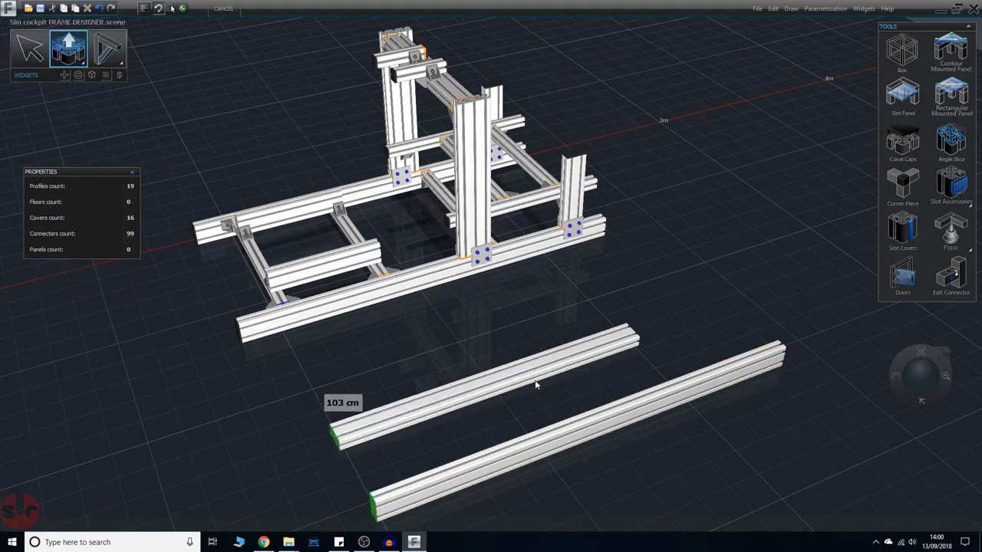
pyautogui.click(476, 397)
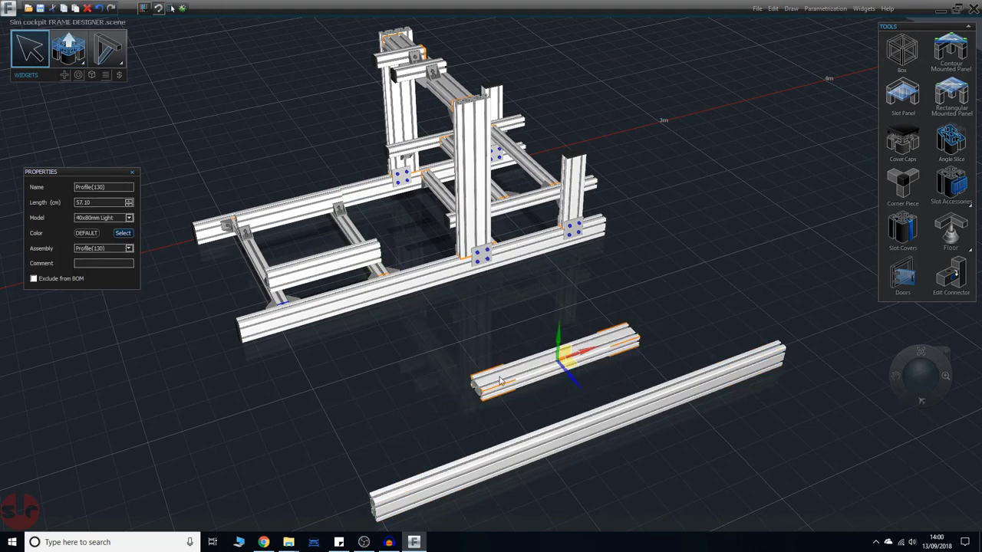
pyautogui.press('Delete')
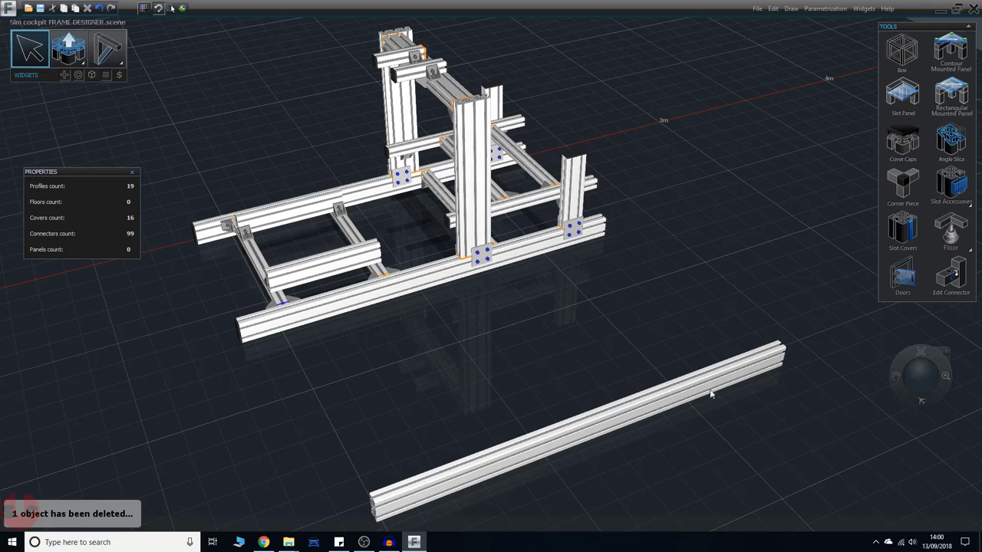
# Copy the 138 cm loose profile and place the duplicate parallel to it, about 59 cm farther from the frame
pyautogui.click(686, 394)
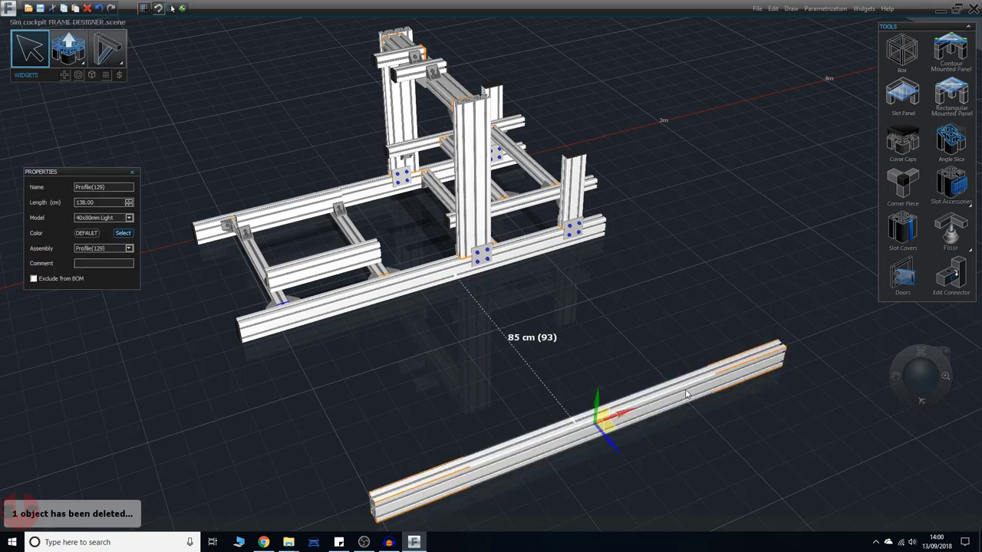
pyautogui.moveTo(806, 484); pyautogui.dragTo(550, 416, button='middle')
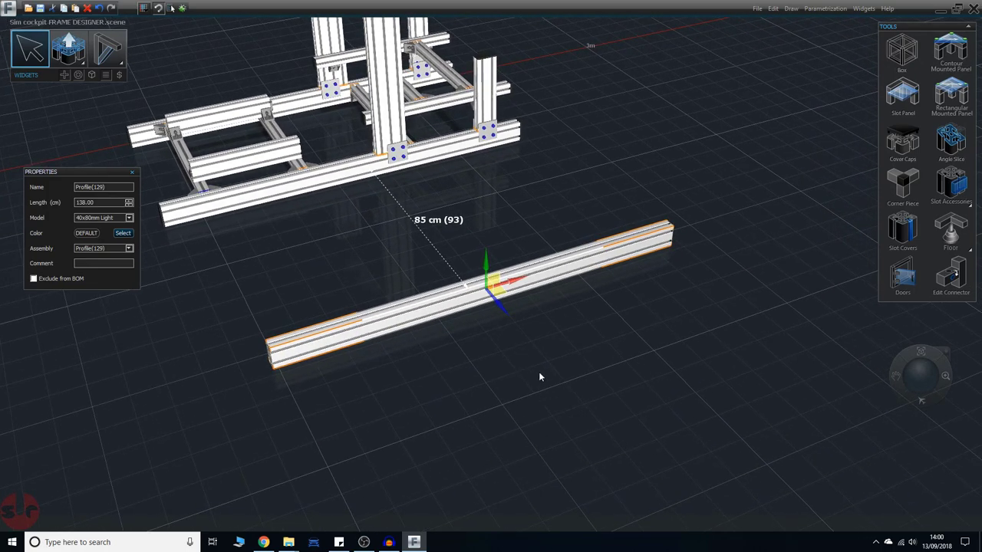
pyautogui.click(581, 359)
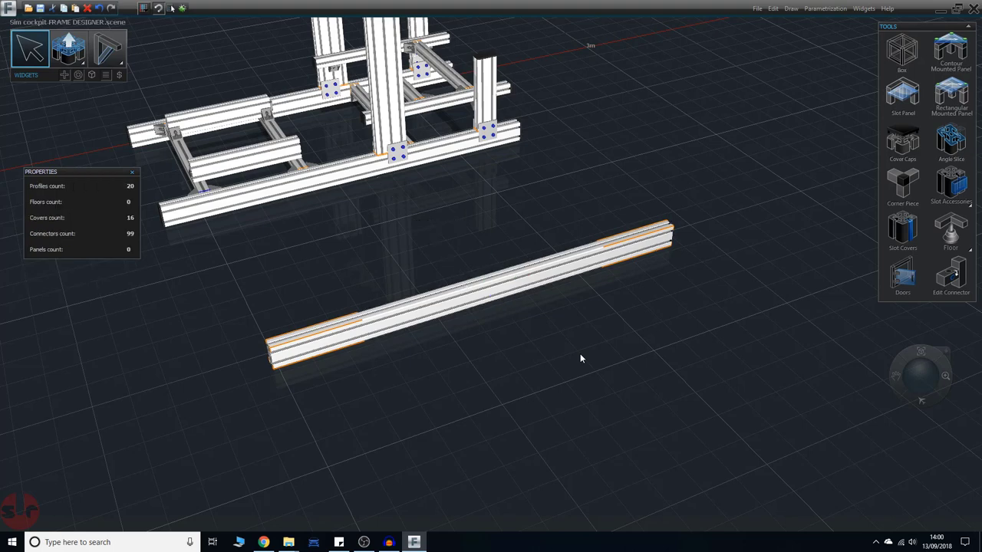
pyautogui.hotkey('ctrl', 'v')
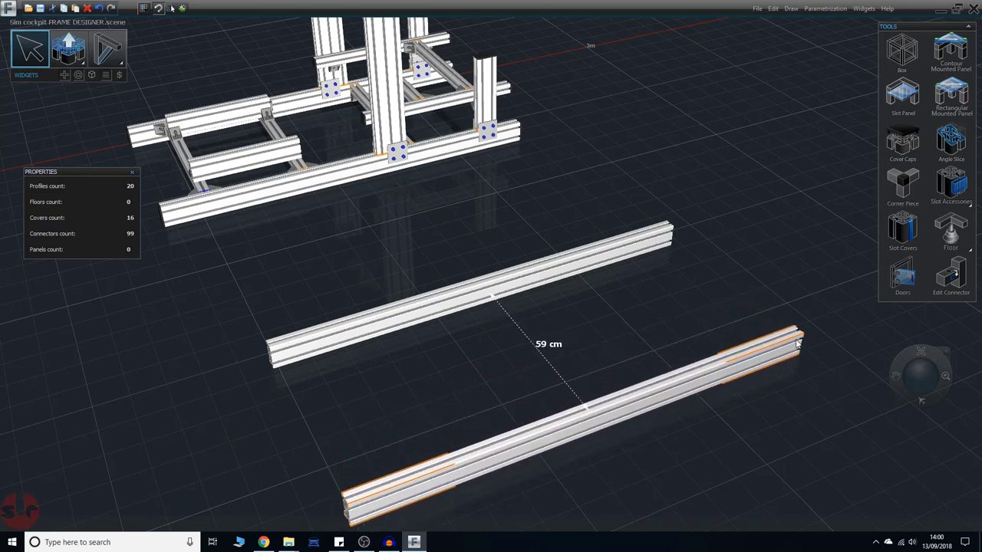
pyautogui.click(794, 342)
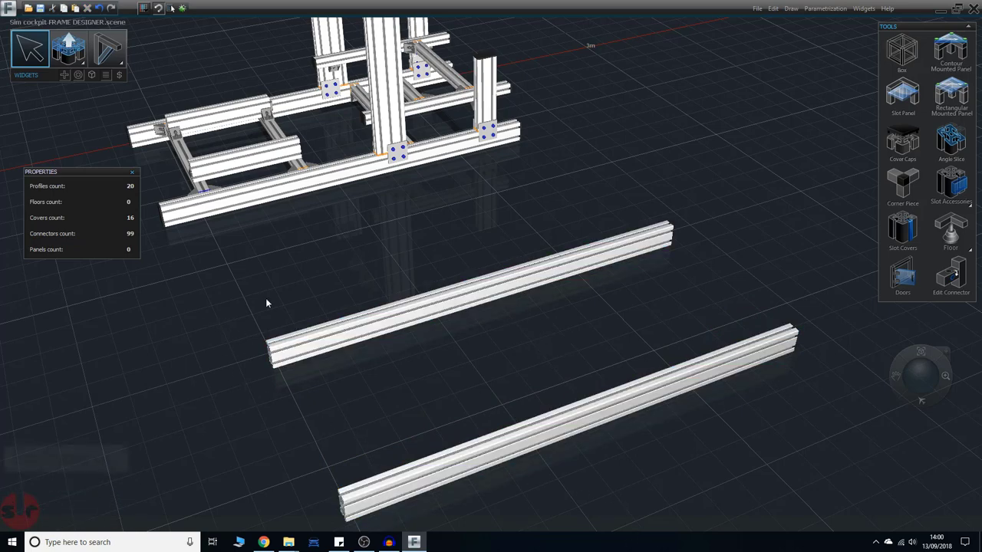
pyautogui.moveTo(265, 303); pyautogui.dragTo(662, 317, button='middle')
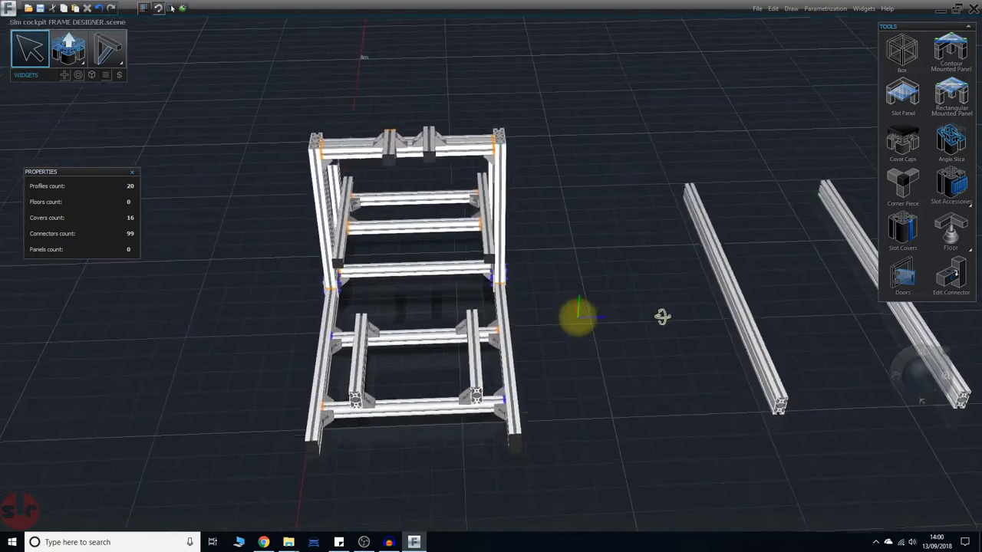
# Check the front cross rail's length and draw a 40x40mm Light profile about 50 cm long across the ends of the loose profiles
pyautogui.click(414, 417)
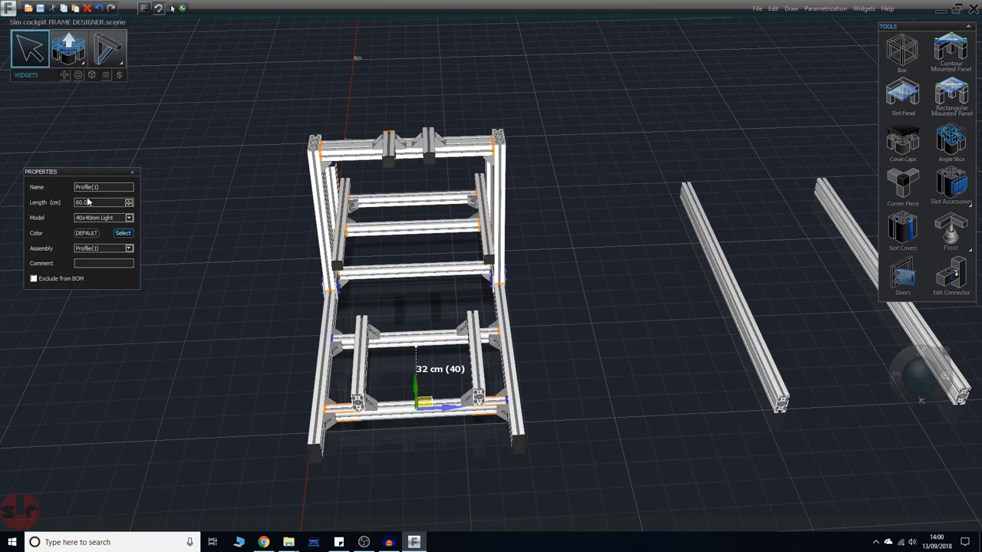
pyautogui.moveTo(720, 425); pyautogui.dragTo(387, 453, button='middle')
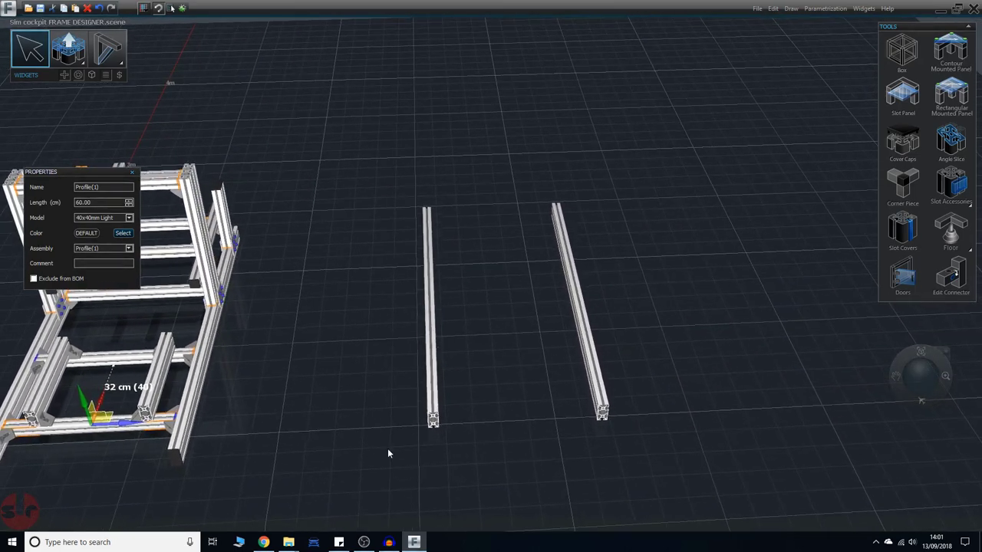
pyautogui.click(85, 66)
pyautogui.click(164, 97)
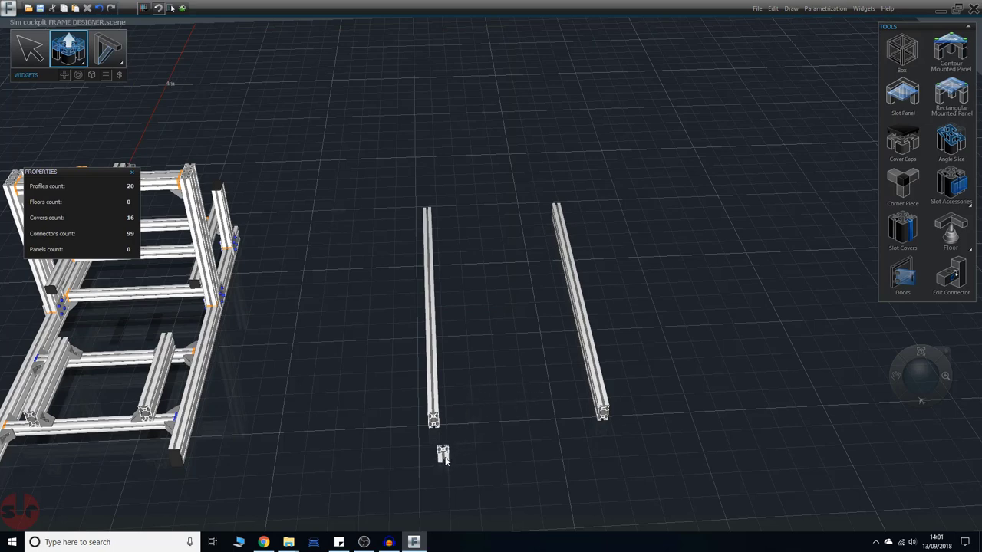
pyautogui.click(445, 458)
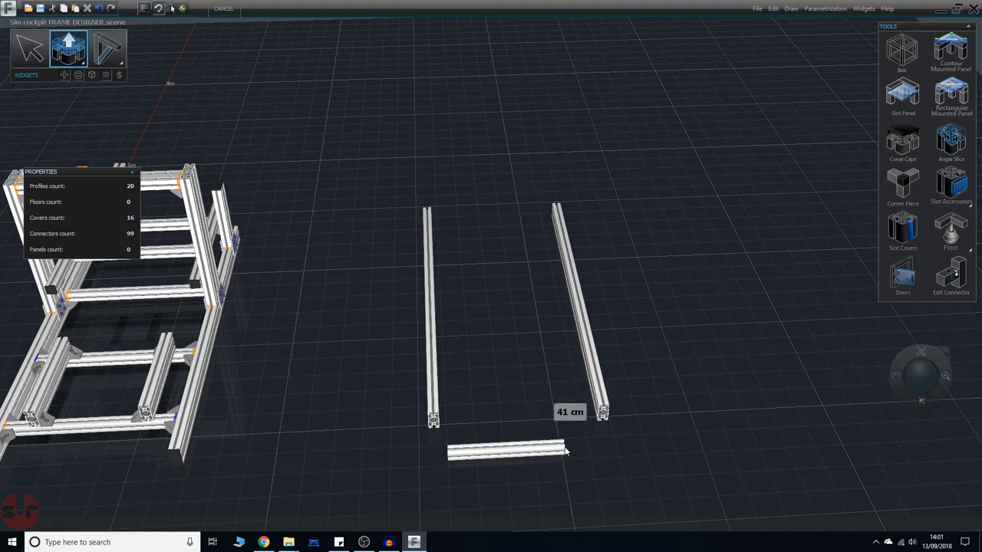
pyautogui.click(590, 448)
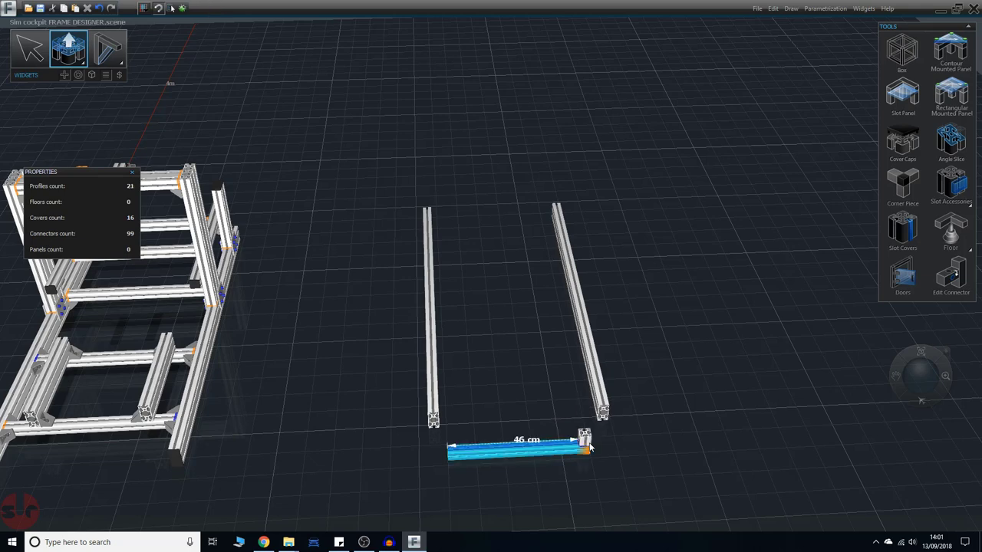
pyautogui.click(32, 52)
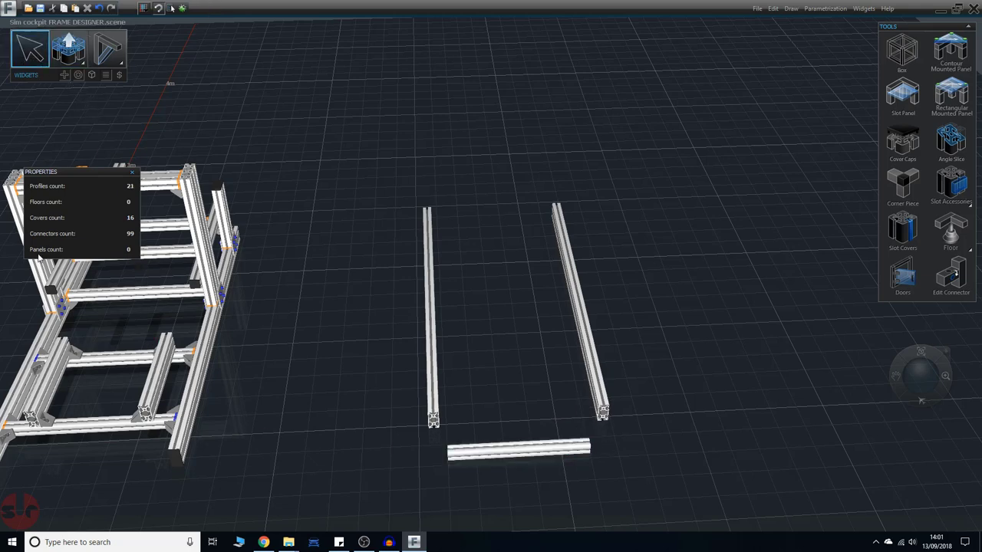
# Slide the short profile slightly along its length, set its length to 60 cm, and compare it with the frame's front cross rail
pyautogui.click(112, 414)
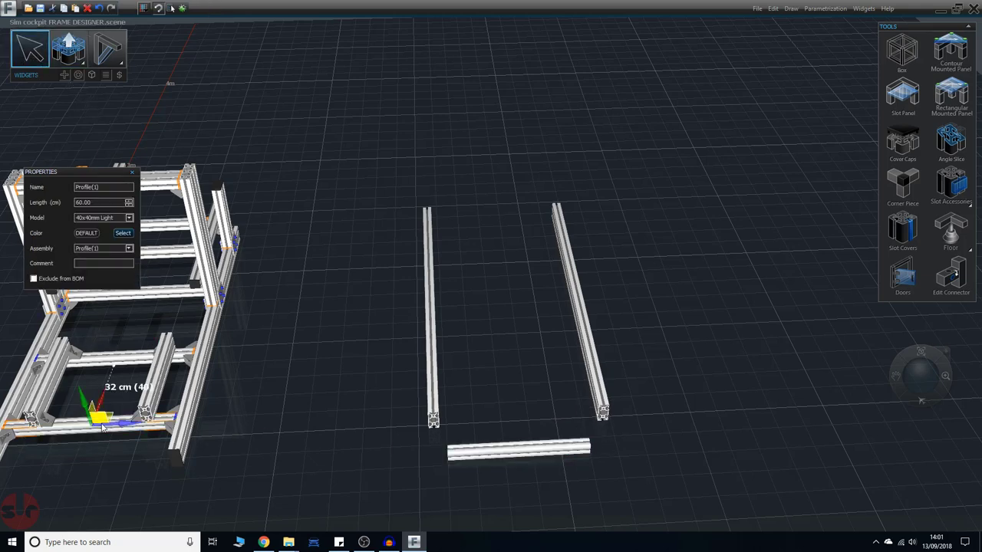
pyautogui.click(526, 451)
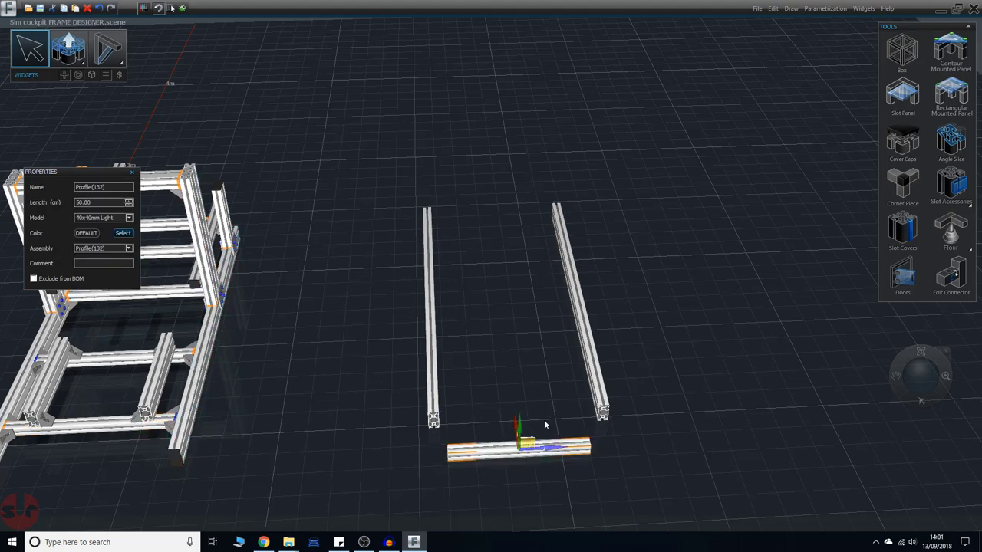
pyautogui.moveTo(557, 449); pyautogui.dragTo(570, 454)
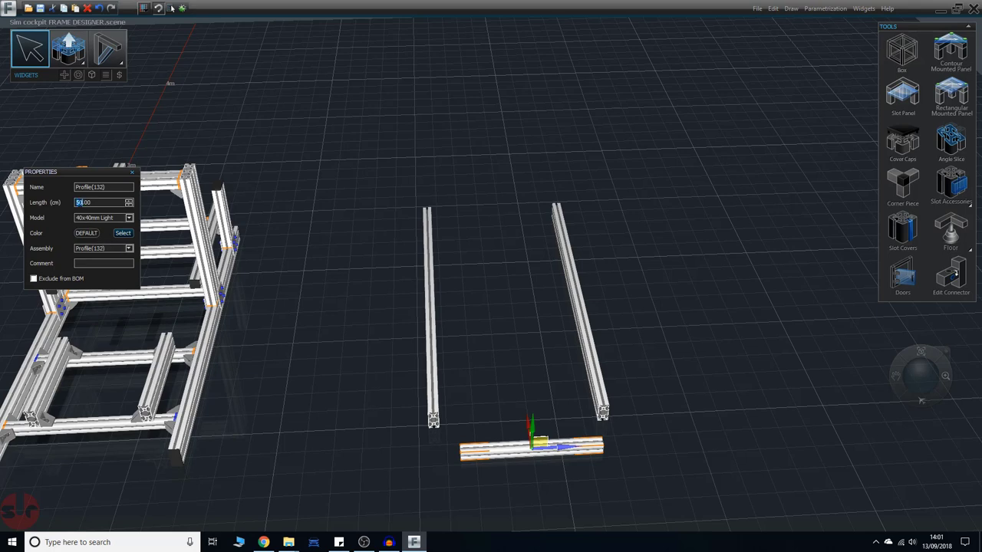
pyautogui.tripleClick(80, 204)
pyautogui.write('60')
pyautogui.press('Return')
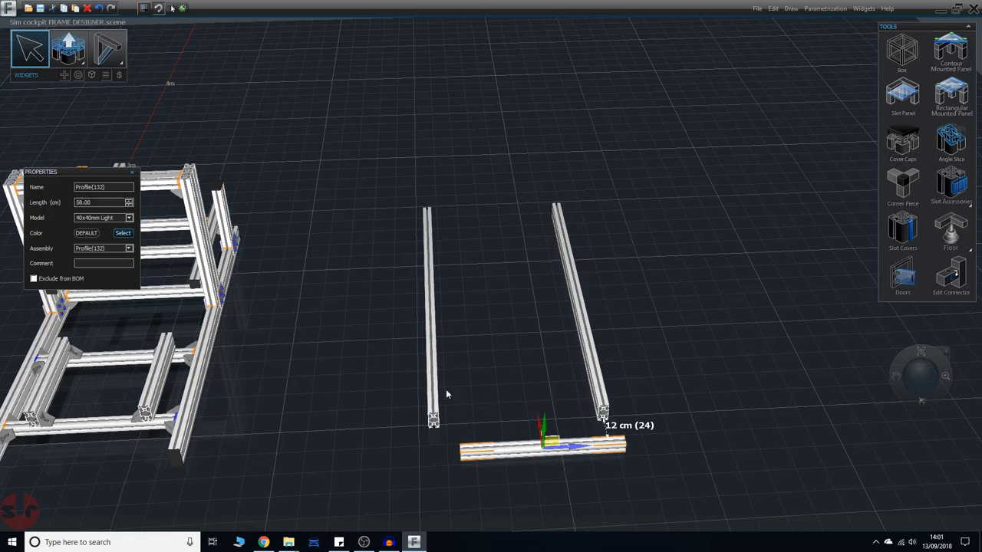
pyautogui.click(432, 387)
pyautogui.click(72, 434)
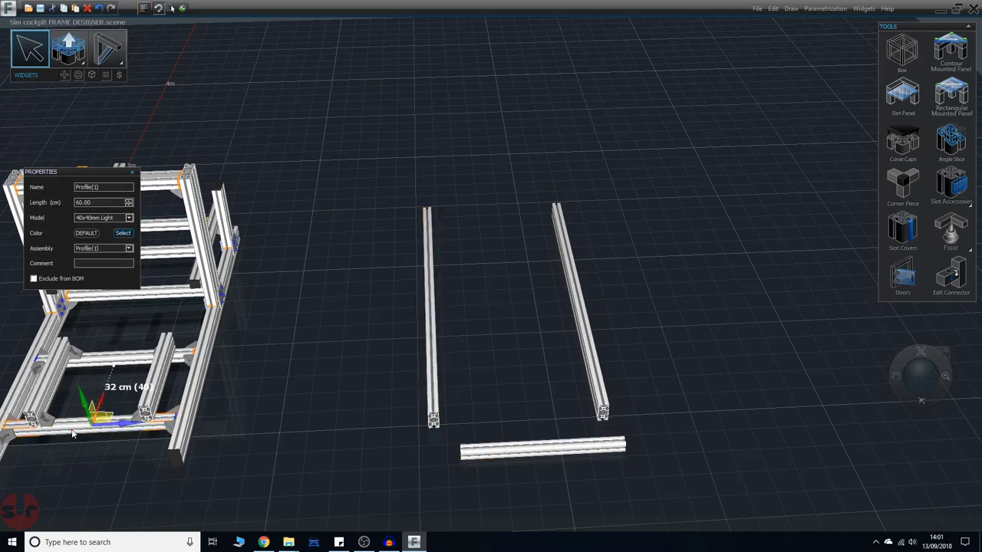
pyautogui.click(495, 455)
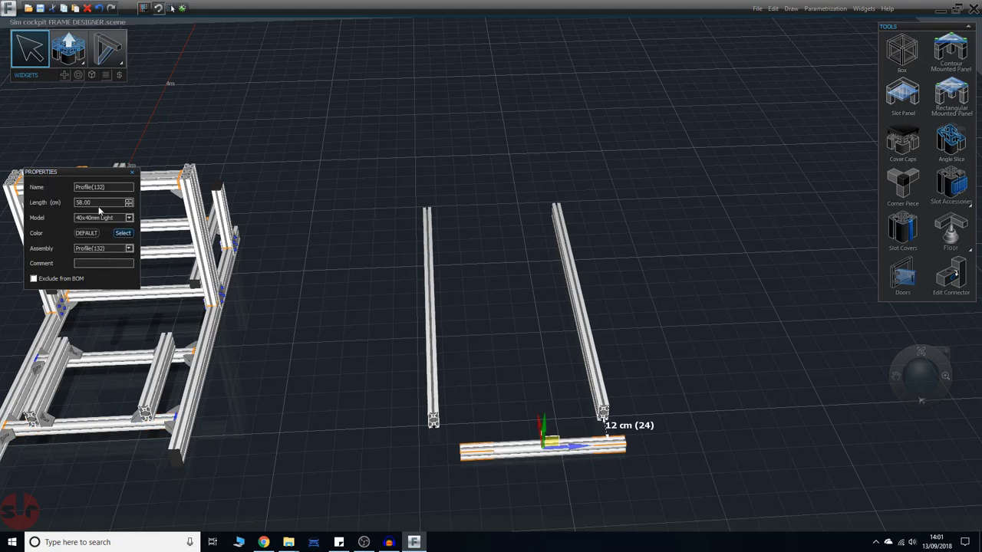
# Delete the short profile and undo the deletion
pyautogui.moveTo(91, 202); pyautogui.dragTo(75, 204)
pyautogui.press('Delete')
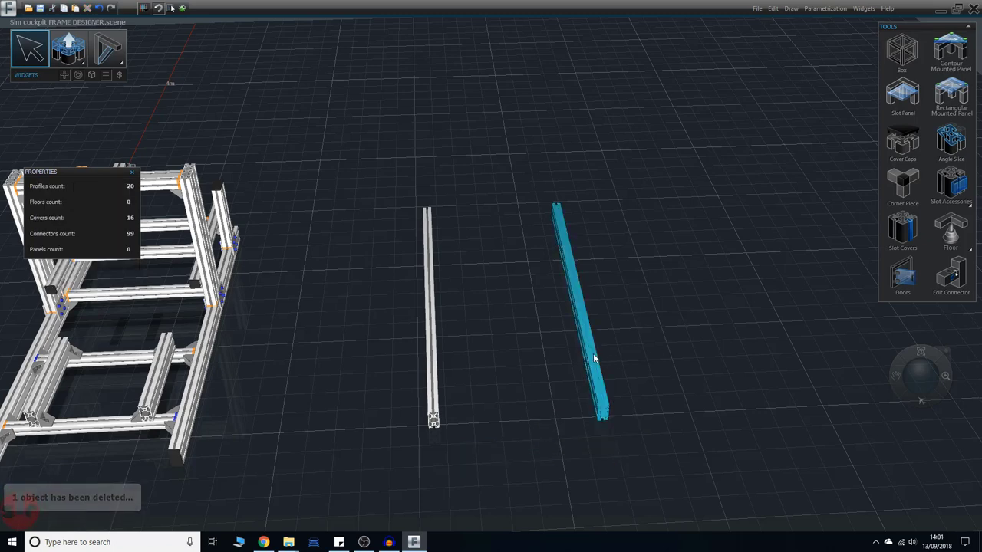
pyautogui.hotkey('ctrl', 'z')
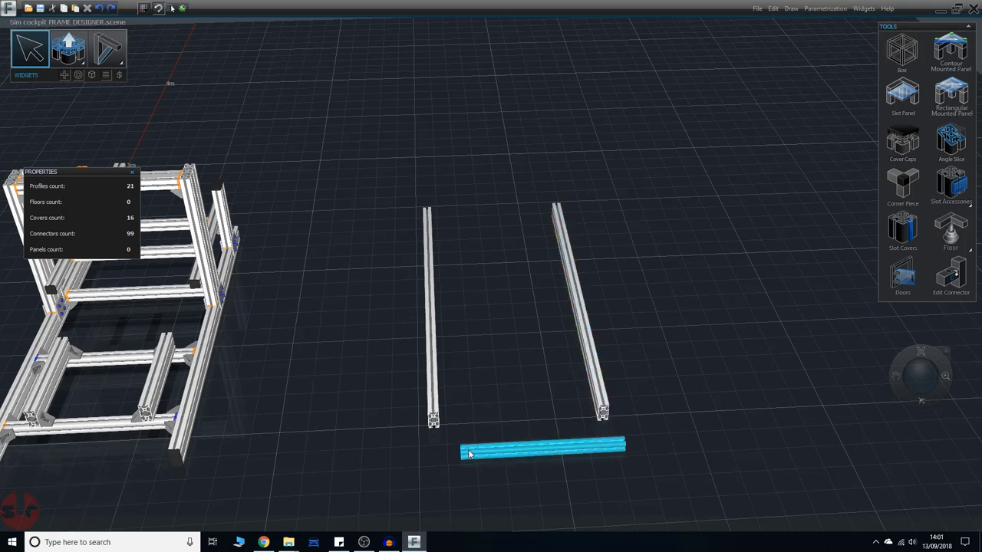
# Set the restored short profile's length to 60 cm again
pyautogui.click(519, 454)
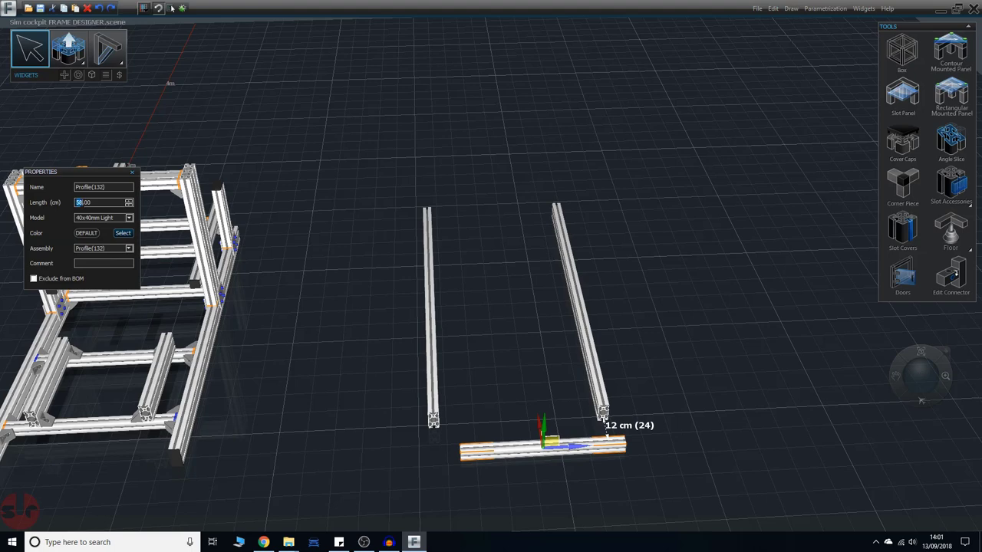
pyautogui.write('60')
pyautogui.press('Return')
pyautogui.click(355, 386)
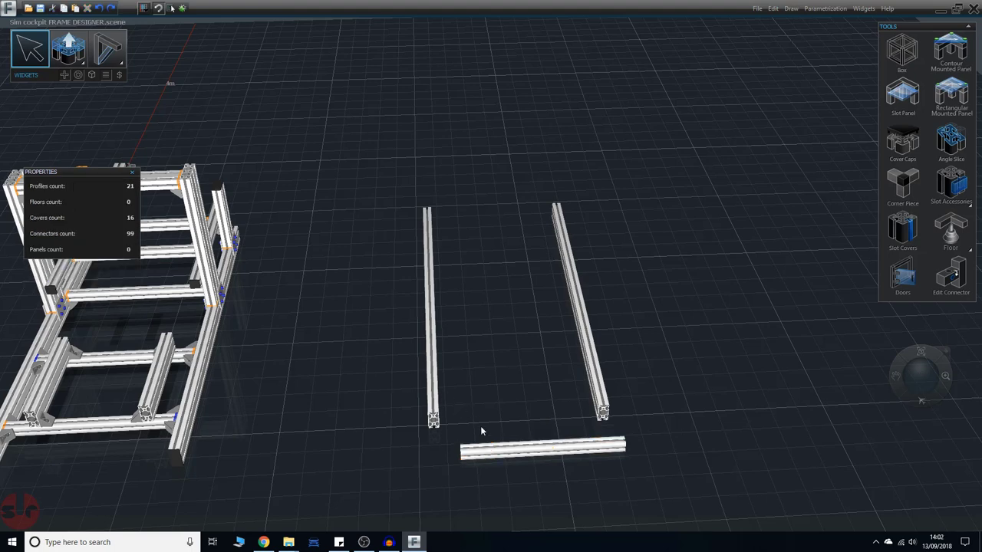
# Slide the short profile along its length until it lies beyond the farther loose profile
pyautogui.click(515, 460)
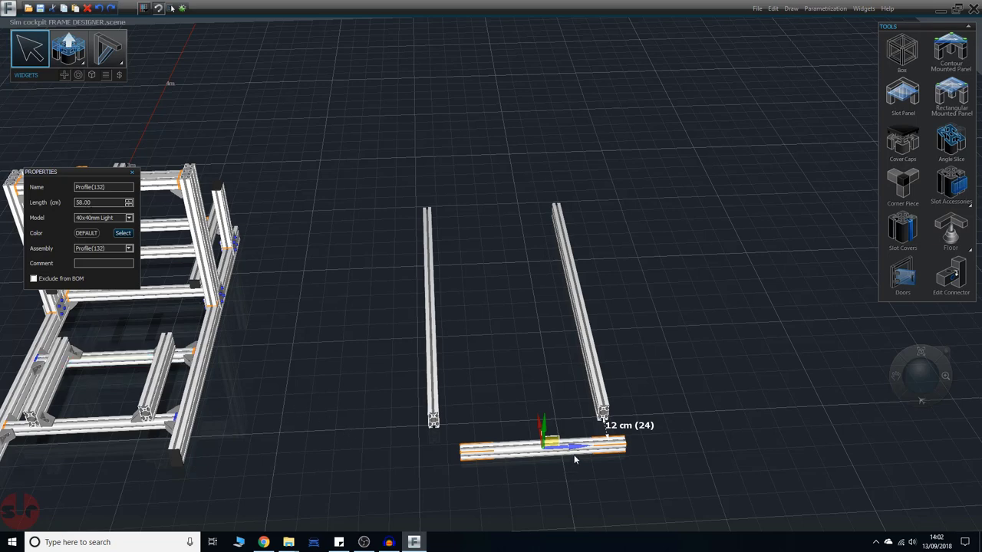
pyautogui.moveTo(577, 449); pyautogui.dragTo(587, 453)
pyautogui.moveTo(577, 449); pyautogui.dragTo(782, 445)
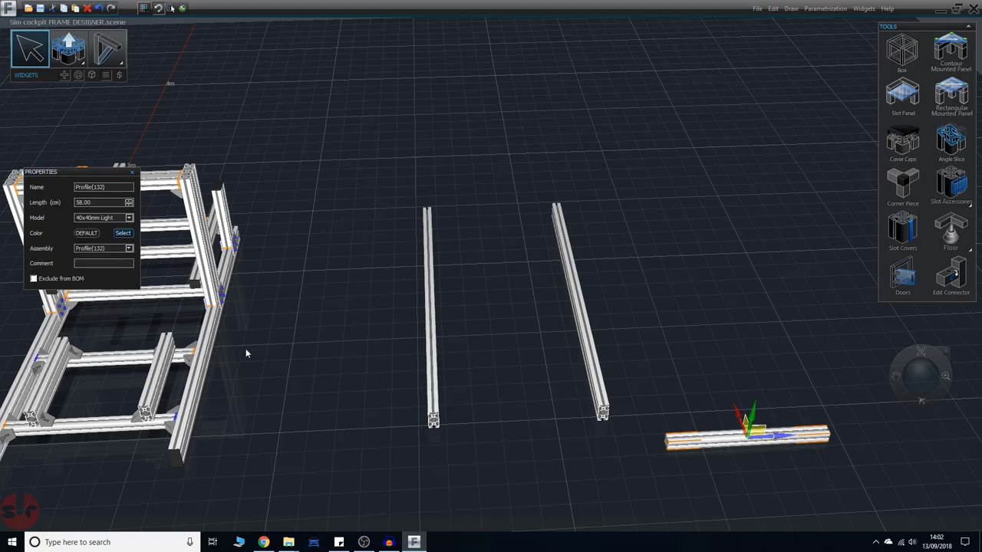
# Enter 50 cm as the short profile's length and adjust the length up and down in small steps
pyautogui.moveTo(75, 202); pyautogui.dragTo(101, 202)
pyautogui.write('50')
pyautogui.press('Return')
pyautogui.click(600, 417)
pyautogui.click(692, 450)
pyautogui.click(129, 201)
pyautogui.click(128, 201)
pyautogui.click(129, 201)
pyautogui.click(129, 205)
pyautogui.click(129, 205)
pyautogui.click(529, 476)
# Nudge the short profile along its length and reduce its length step by step to 52 cm
pyautogui.click(705, 447)
pyautogui.moveTo(790, 437)
pyautogui.mouseDown()
pyautogui.moveTo(799, 440)
pyautogui.moveTo(790, 451)
pyautogui.moveTo(745, 442)
pyautogui.moveTo(798, 440)
pyautogui.mouseUp()
pyautogui.click(129, 206)
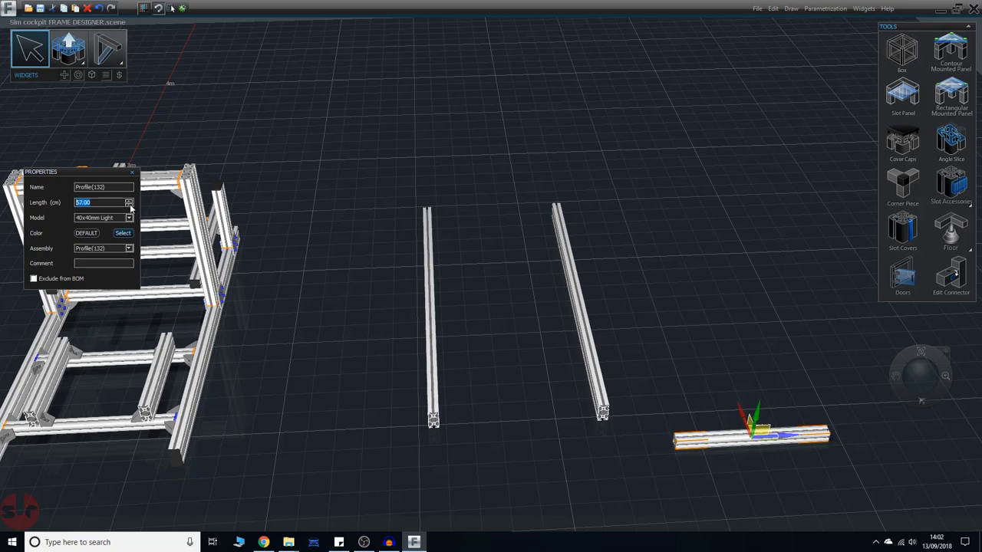
pyautogui.click(129, 206)
pyautogui.click(129, 206)
pyautogui.click(129, 206)
pyautogui.click(481, 484)
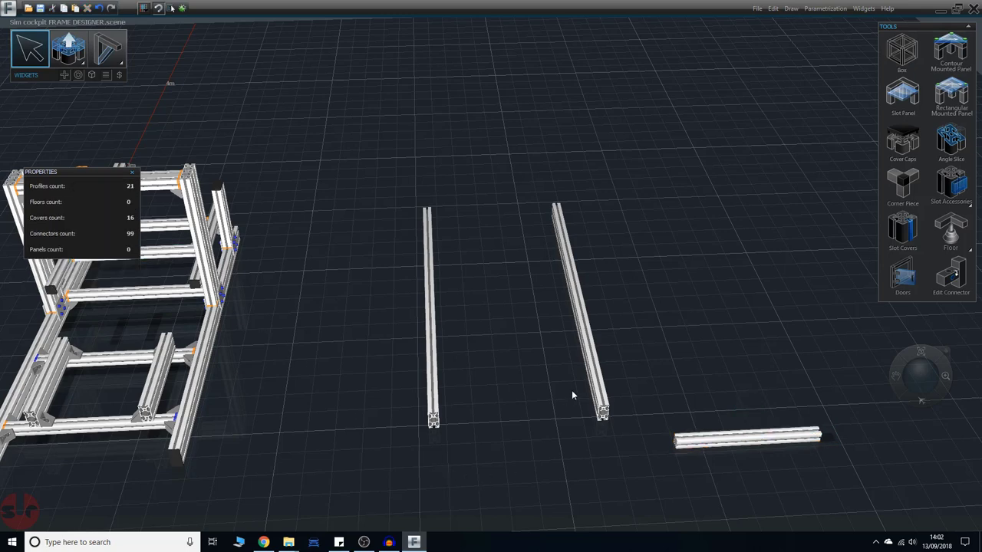
# Enter 60 cm as the length of the short profile beyond the loose pair
pyautogui.click(590, 383)
pyautogui.click(734, 442)
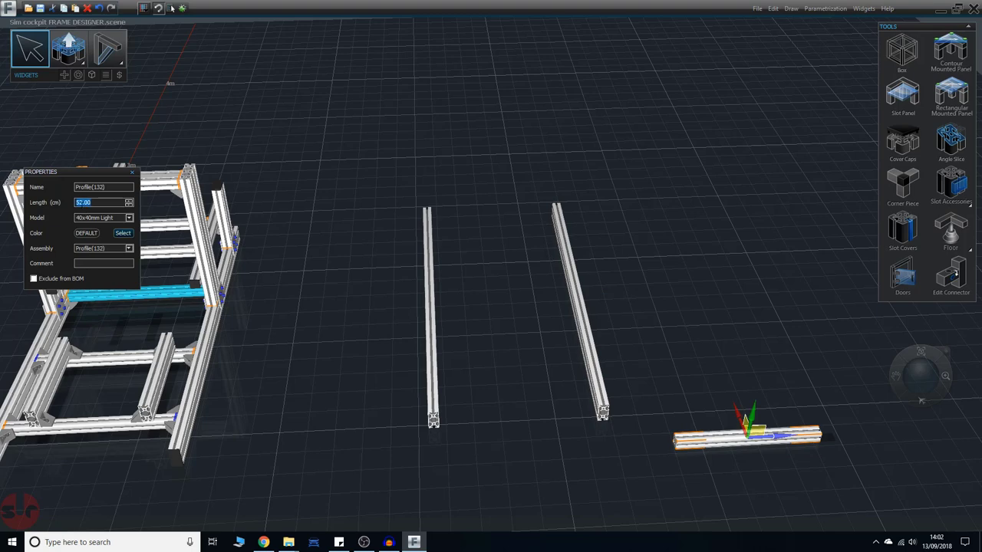
pyautogui.write('60')
pyautogui.press('Return')
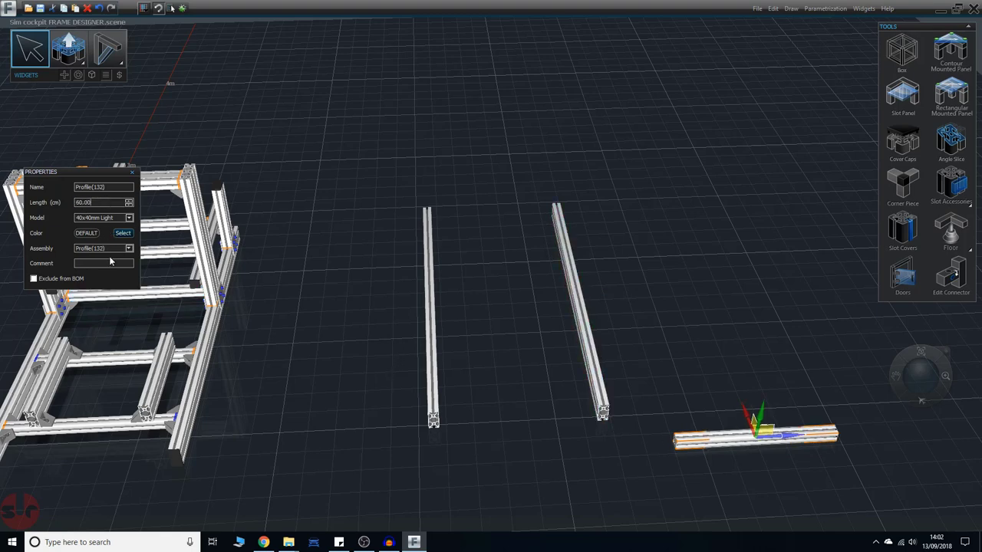
# Compare the short profile's length with the frame's cross rails, and delete the short profile
pyautogui.click(109, 290)
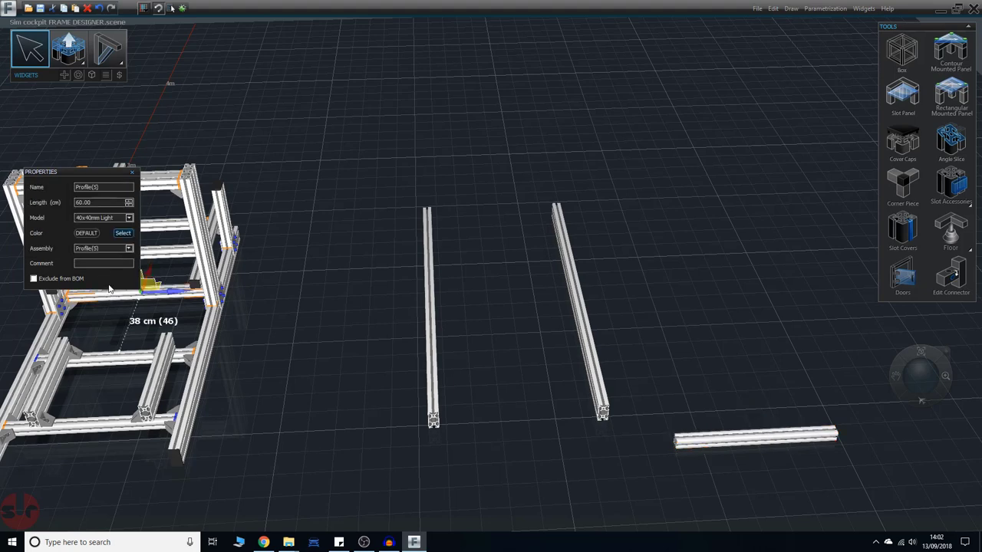
pyautogui.click(732, 441)
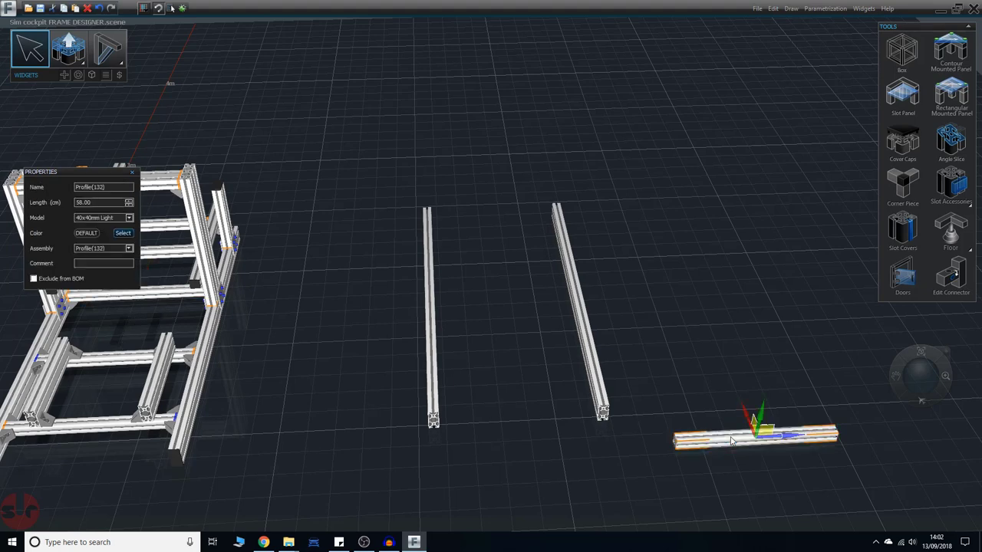
pyautogui.click(88, 432)
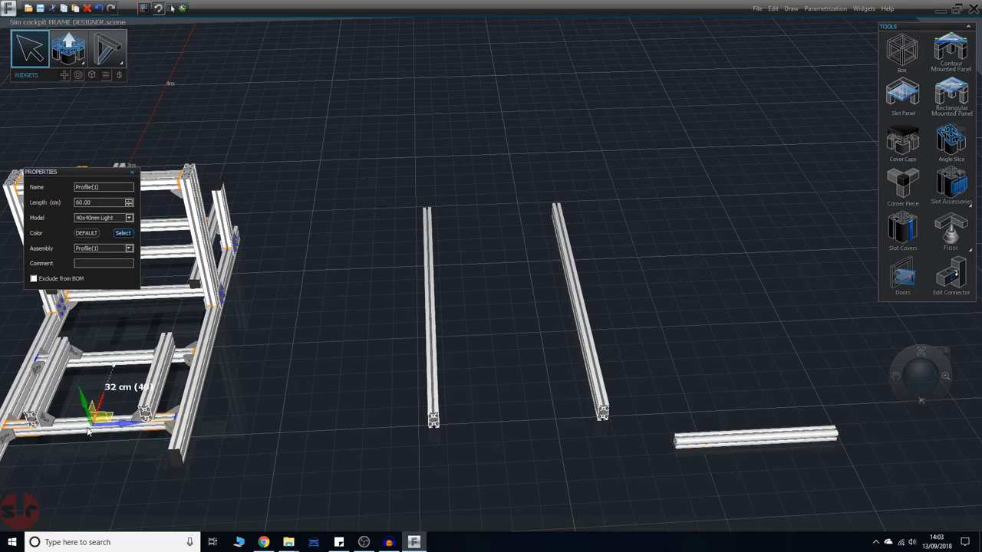
pyautogui.click(729, 440)
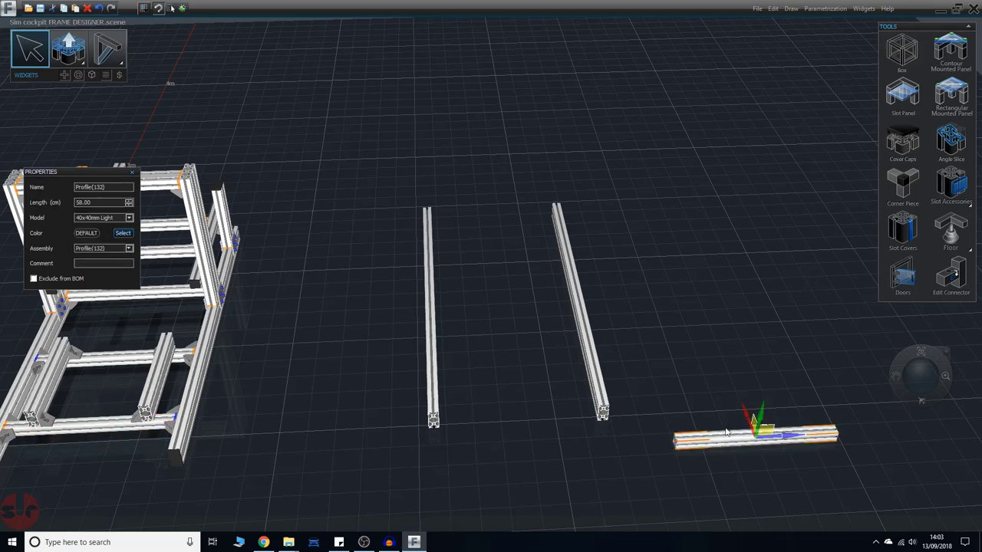
pyautogui.press('Delete')
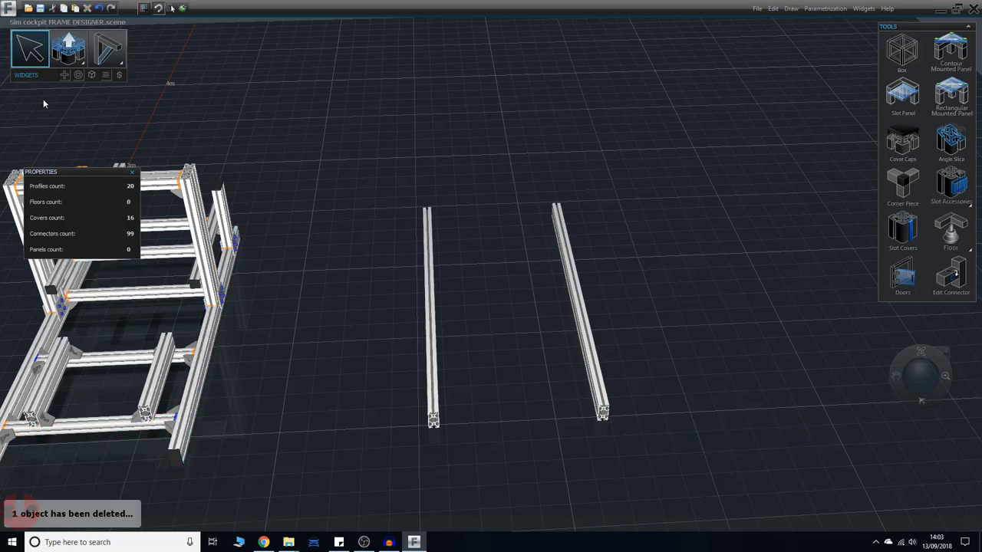
# Draw a new 40x40mm Light profile 60 cm long beyond the farther loose profile, crosswise to it
pyautogui.click(83, 63)
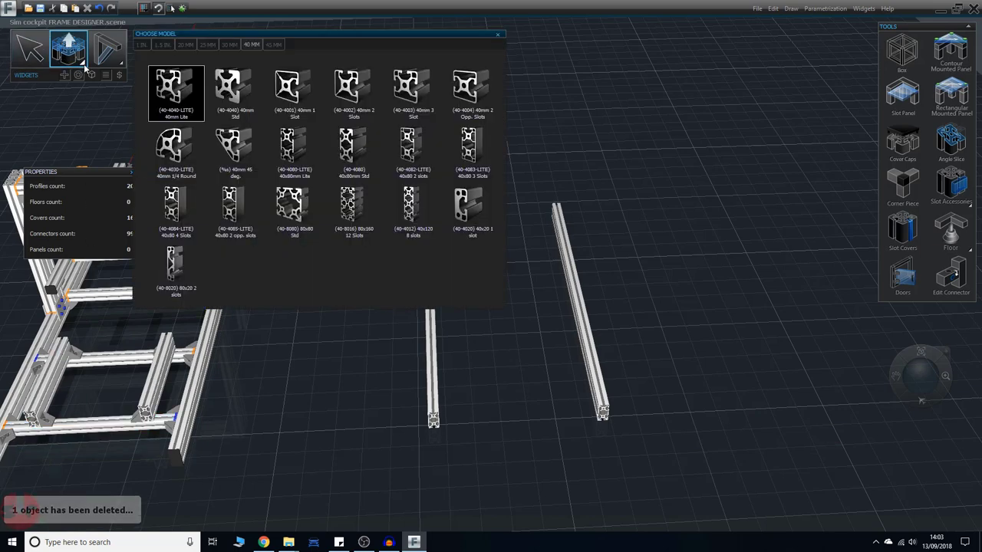
pyautogui.click(182, 97)
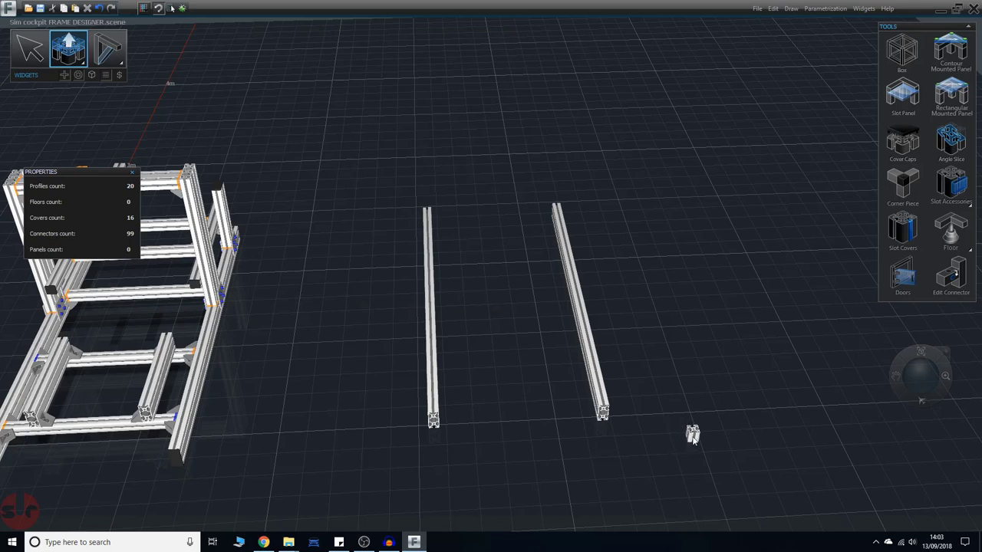
pyautogui.click(700, 436)
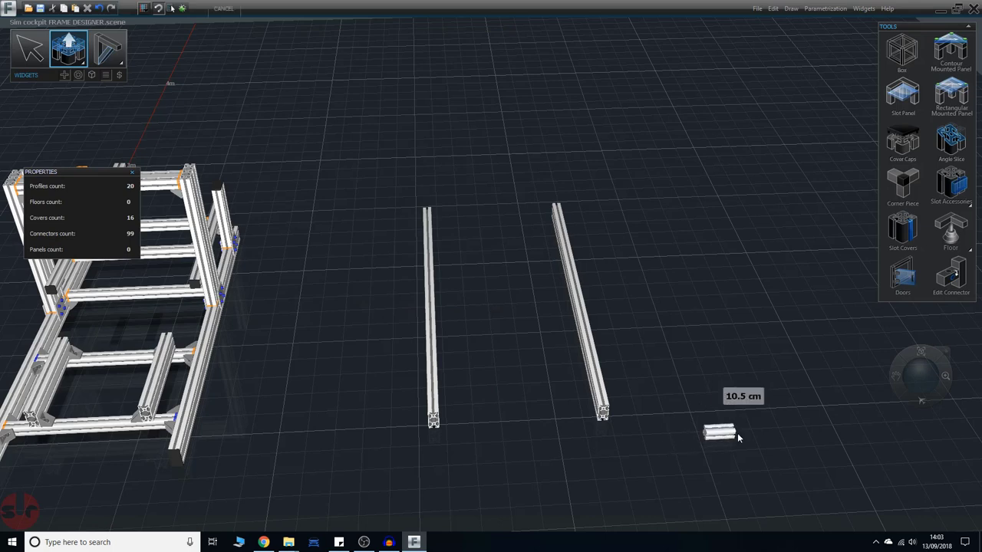
pyautogui.click(869, 435)
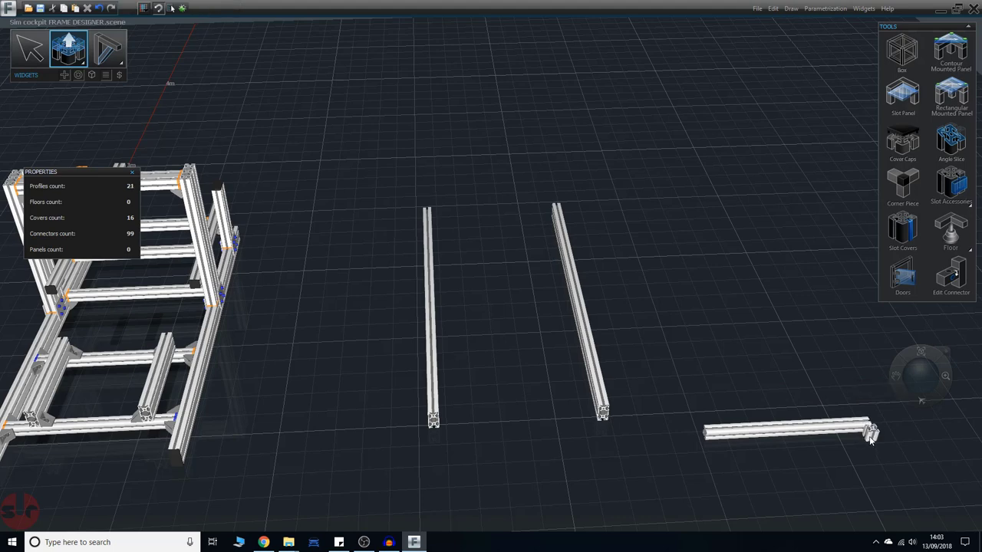
pyautogui.click(33, 51)
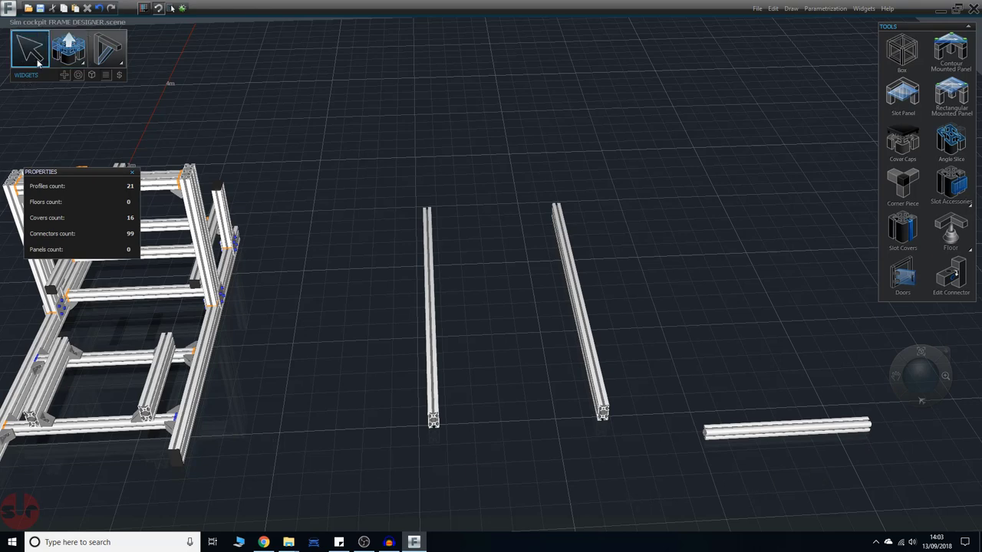
# Slide the new 60 cm profile along its length to about 118 cm from the frame's side rail
pyautogui.click(861, 434)
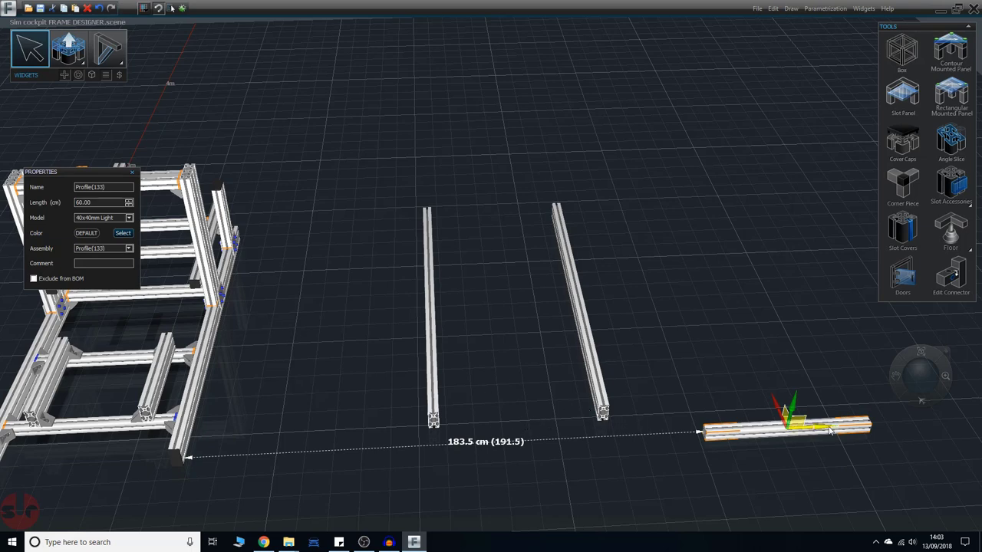
pyautogui.moveTo(830, 432); pyautogui.dragTo(577, 478)
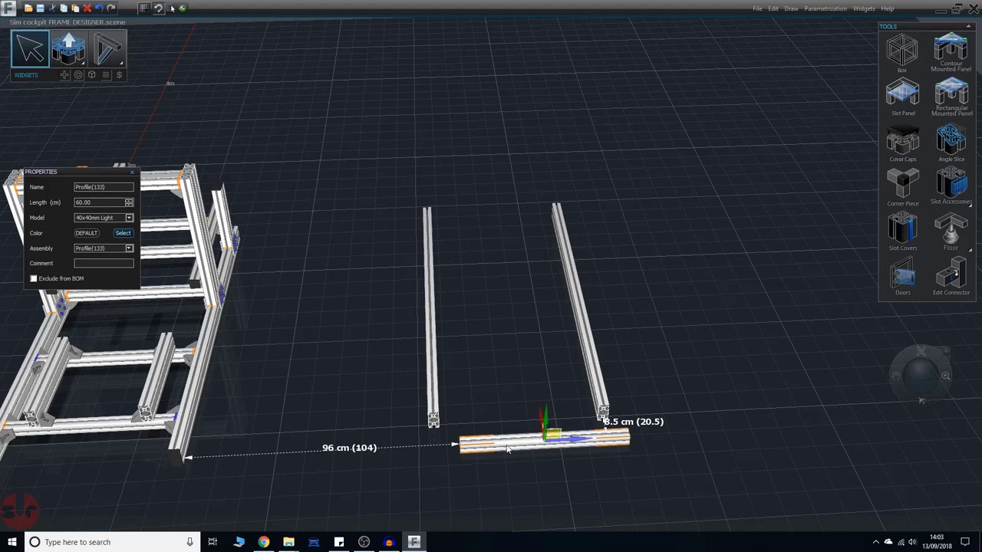
pyautogui.moveTo(577, 443); pyautogui.dragTo(637, 498)
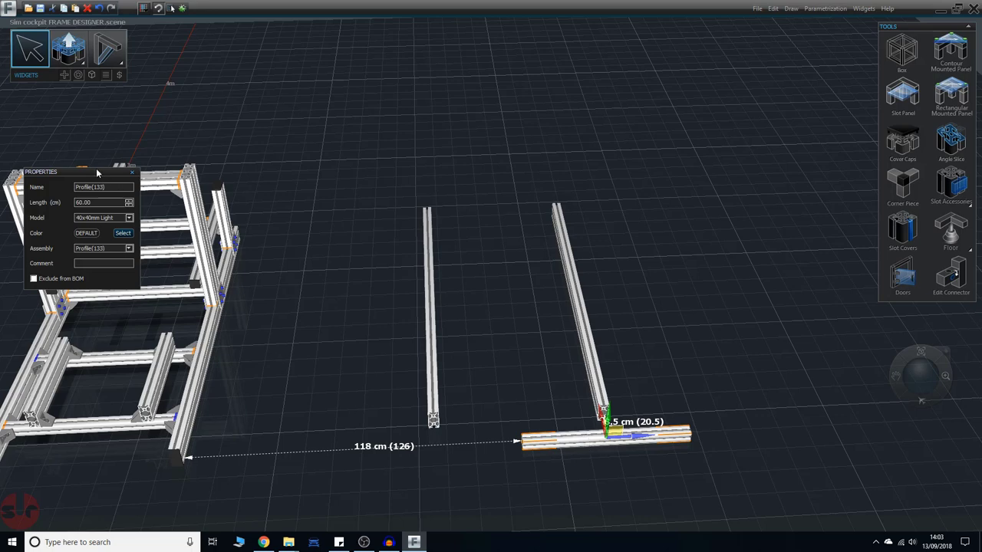
# Slide the 60 cm profile to about 89.5 cm from the frame's side rail and the nearer long loose profile to about 75.5 cm from it
pyautogui.moveTo(96, 172); pyautogui.dragTo(100, 121)
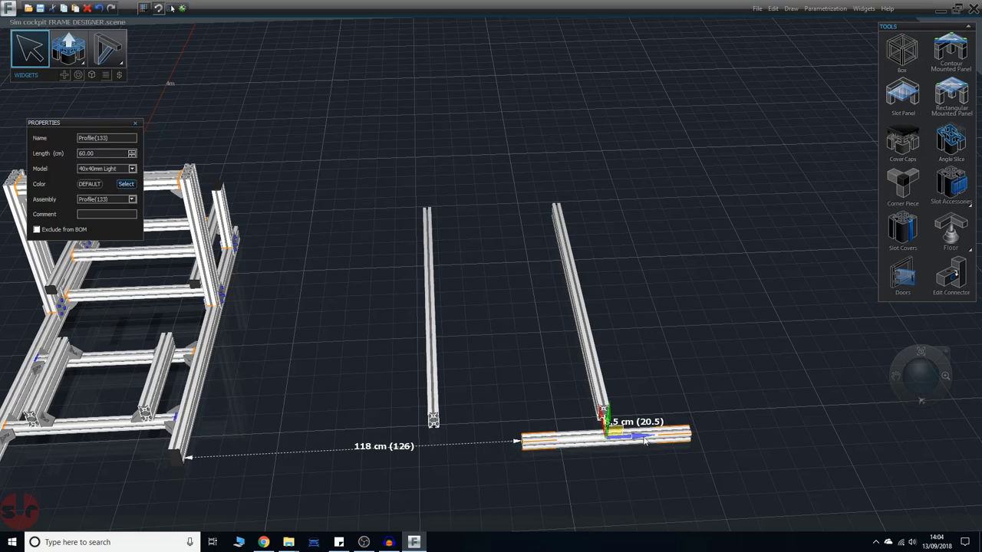
pyautogui.moveTo(647, 441); pyautogui.dragTo(563, 443)
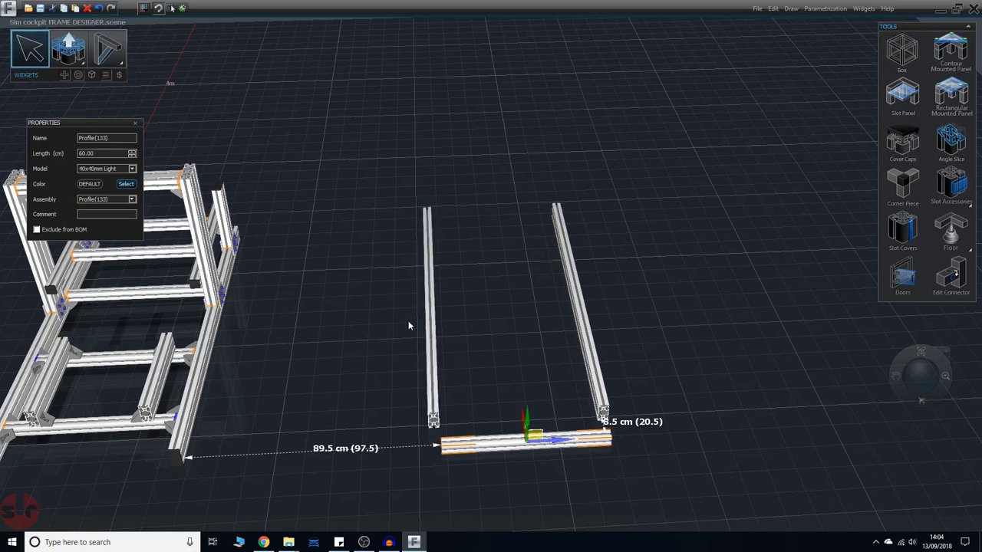
pyautogui.click(431, 315)
pyautogui.moveTo(458, 301); pyautogui.dragTo(441, 311)
# Move the 60 cm profile between the two long profiles near their ends, about 5 cm from the nearer one and 2 cm from the farther
pyautogui.click(490, 448)
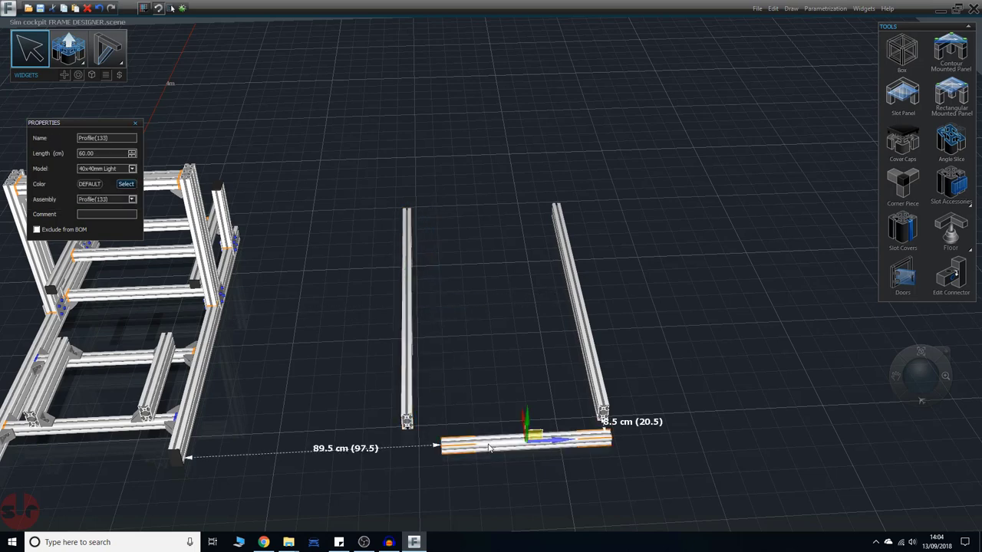
pyautogui.moveTo(561, 443)
pyautogui.mouseDown()
pyautogui.moveTo(515, 450)
pyautogui.moveTo(546, 454)
pyautogui.mouseUp()
pyautogui.moveTo(508, 416); pyautogui.dragTo(495, 363)
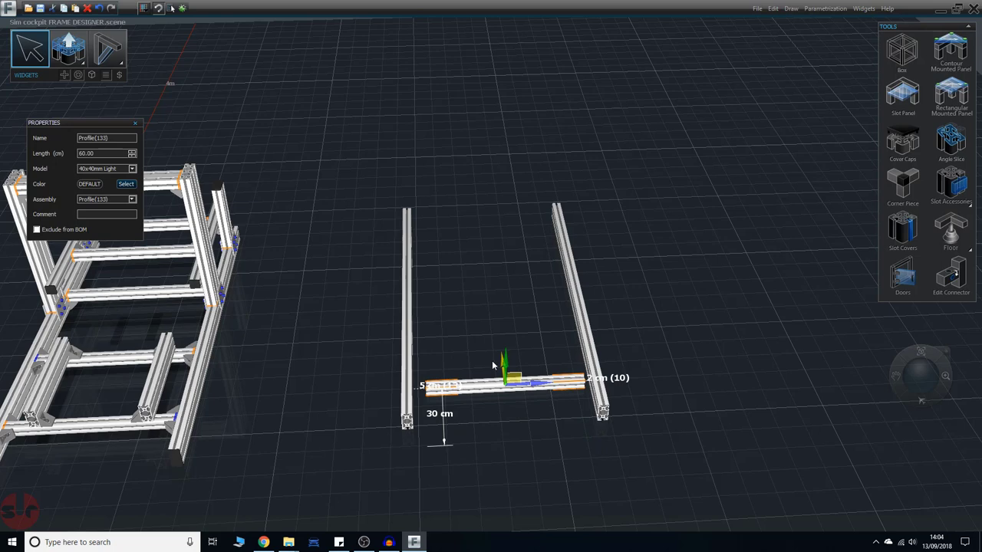
pyautogui.moveTo(492, 361); pyautogui.dragTo(492, 368)
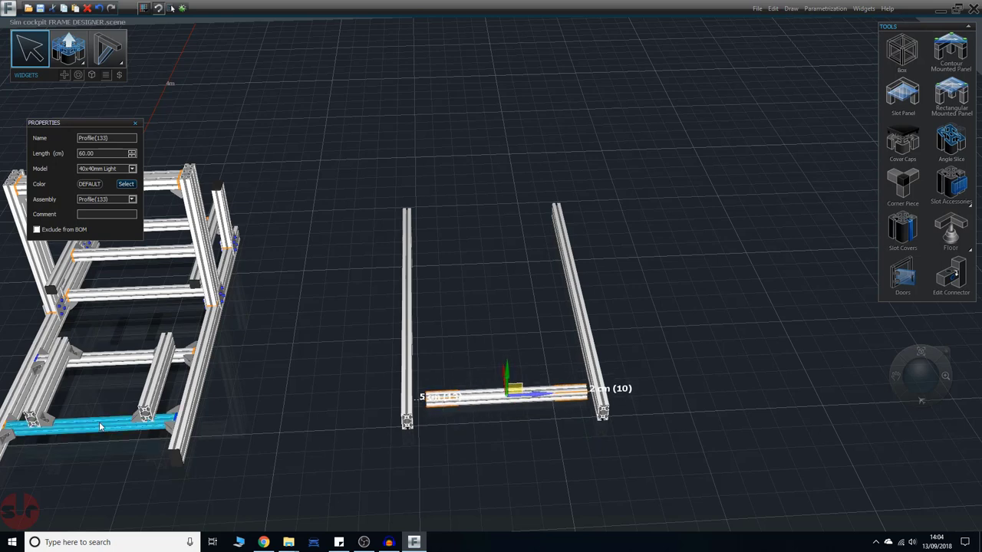
# Shift the nearer 138 cm profile slightly along its length, extending its end past the 60 cm crosspiece
pyautogui.click(412, 383)
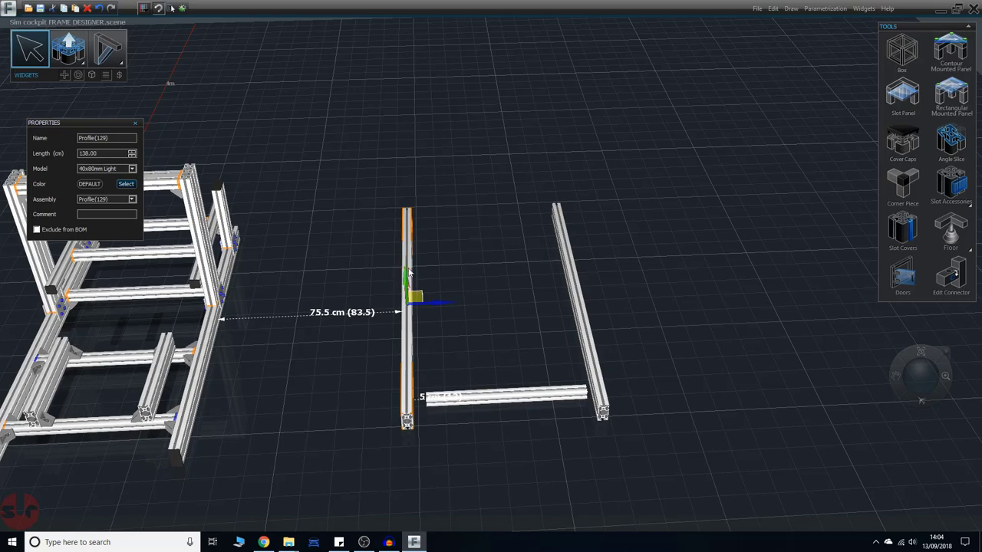
pyautogui.moveTo(518, 312); pyautogui.dragTo(508, 333, button='middle')
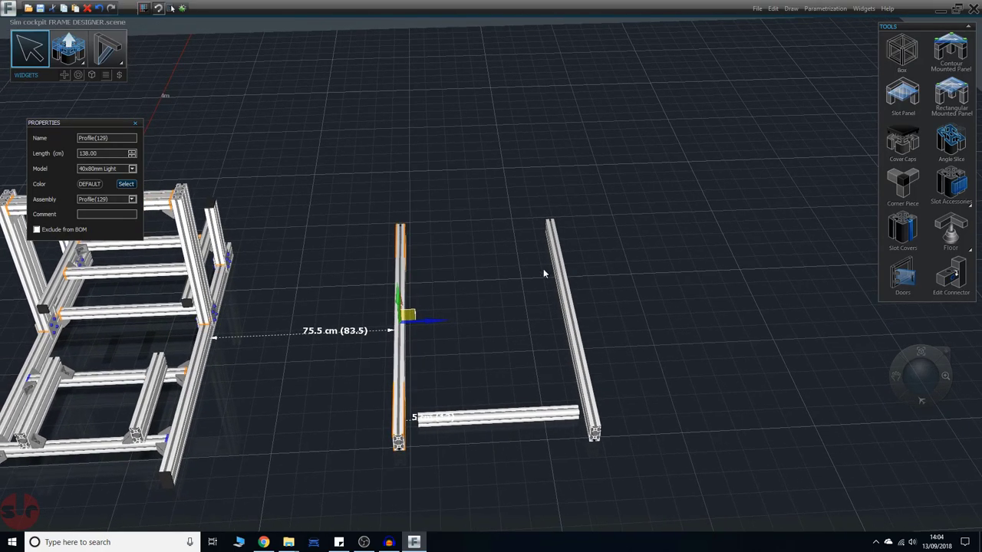
pyautogui.moveTo(565, 263); pyautogui.dragTo(406, 237, button='middle')
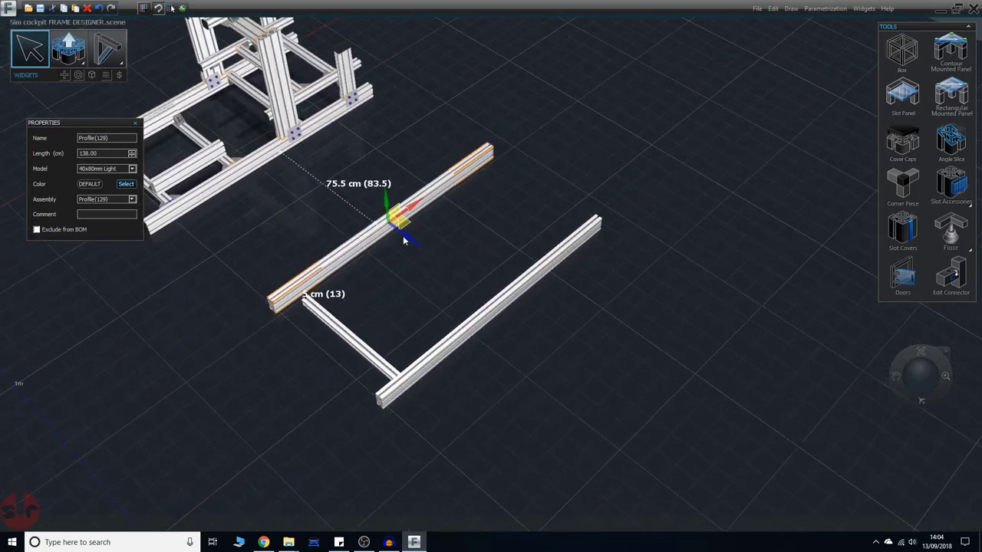
pyautogui.moveTo(411, 210); pyautogui.dragTo(408, 211)
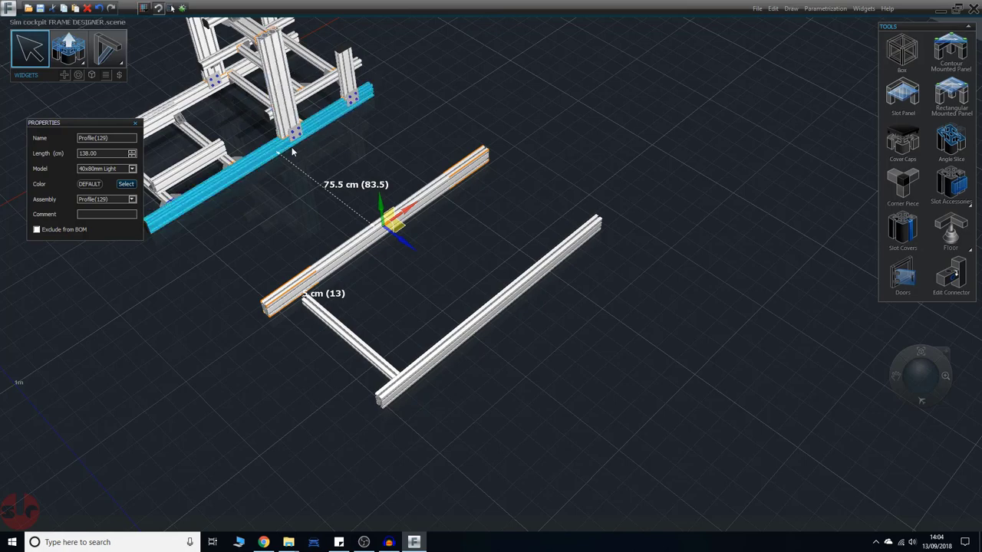
# Examine the cockpit frame's side rails and cross rails from several angles, alongside the loose profiles
pyautogui.moveTo(210, 272); pyautogui.dragTo(299, 355, button='middle')
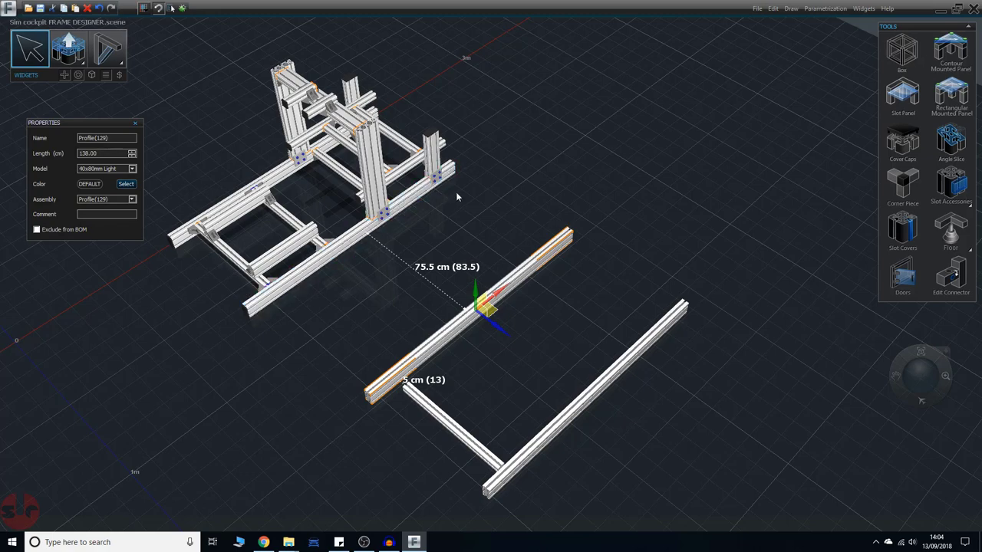
pyautogui.moveTo(187, 358); pyautogui.dragTo(258, 431, button='middle')
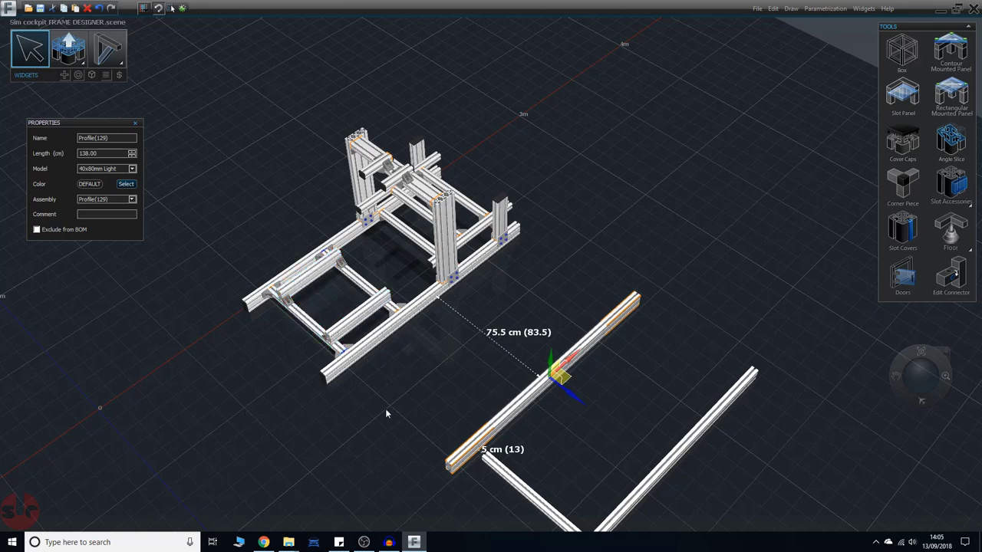
pyautogui.moveTo(386, 412); pyautogui.dragTo(426, 405, button='middle')
pyautogui.moveTo(222, 455); pyautogui.dragTo(362, 450, button='middle')
pyautogui.scroll(4, 262, 412)
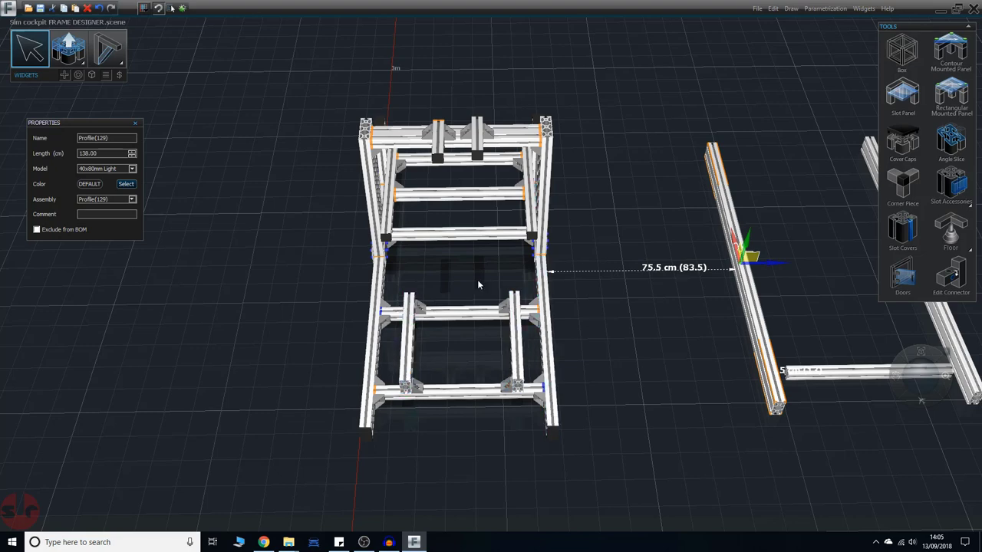
pyautogui.moveTo(660, 350); pyautogui.dragTo(644, 336, button='middle')
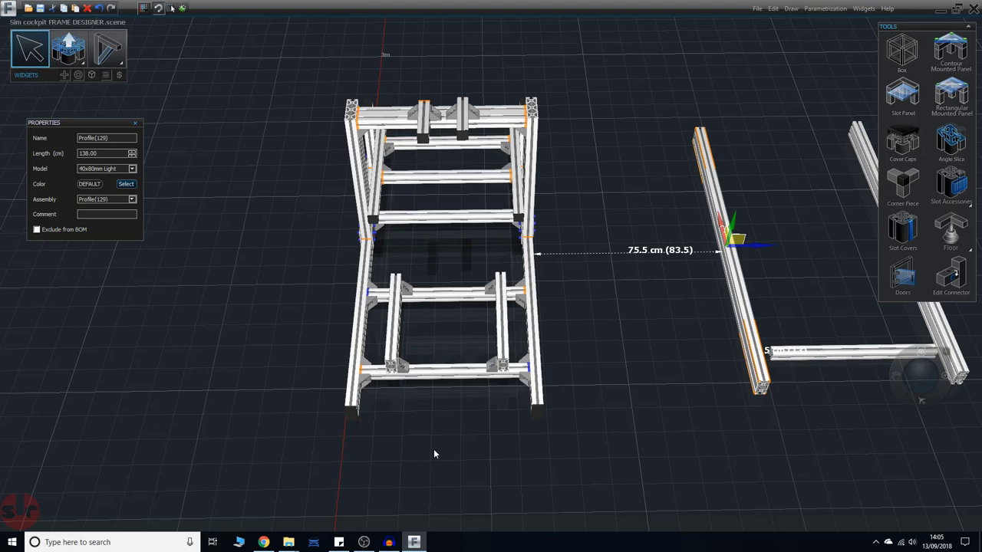
pyautogui.moveTo(818, 479); pyautogui.dragTo(601, 469, button='middle')
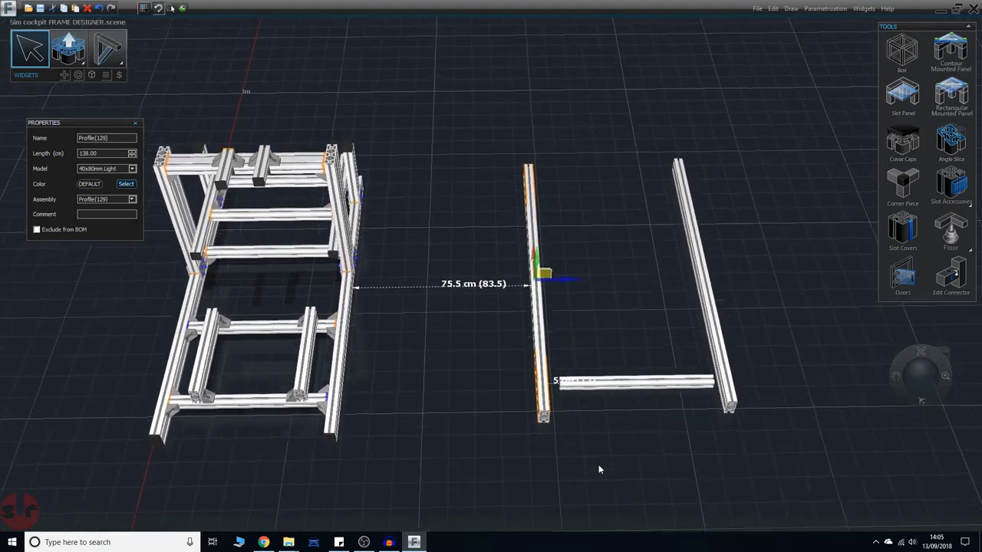
# Shift the nearer 138 cm profile a little further along its length in the same direction, away from its far end
pyautogui.moveTo(780, 339); pyautogui.dragTo(684, 331, button='right')
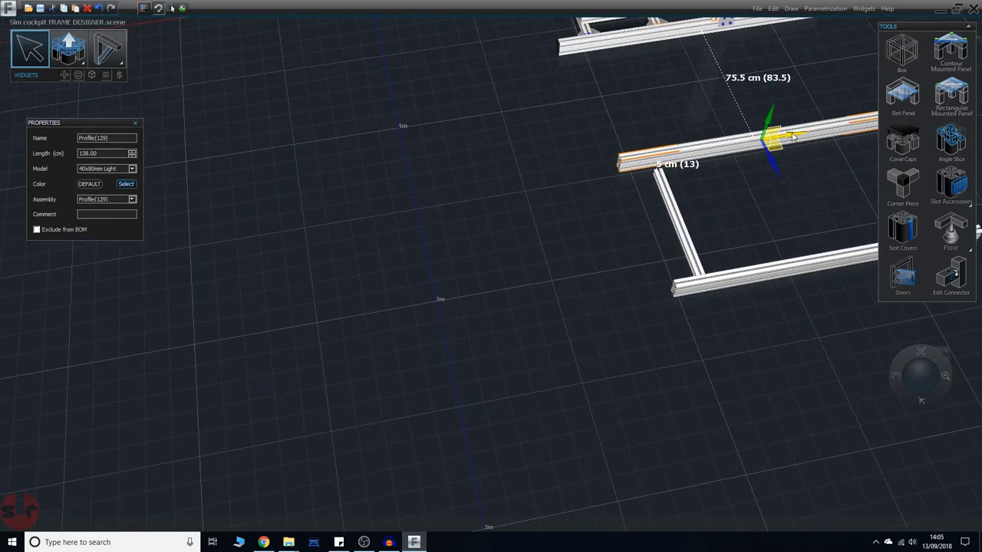
pyautogui.moveTo(793, 133); pyautogui.dragTo(781, 139)
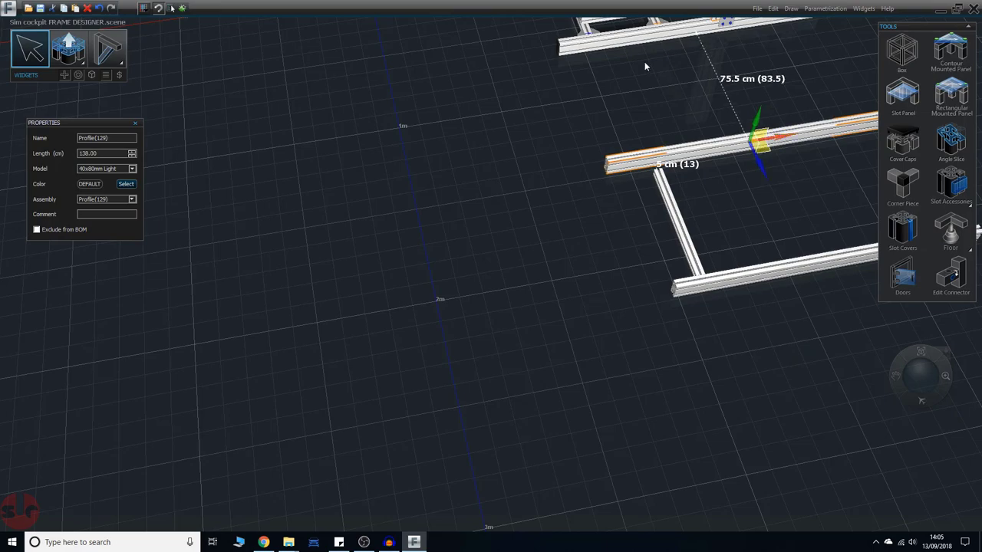
pyautogui.moveTo(795, 339); pyautogui.dragTo(801, 302, button='right')
pyautogui.moveTo(781, 192); pyautogui.dragTo(618, 396, button='middle')
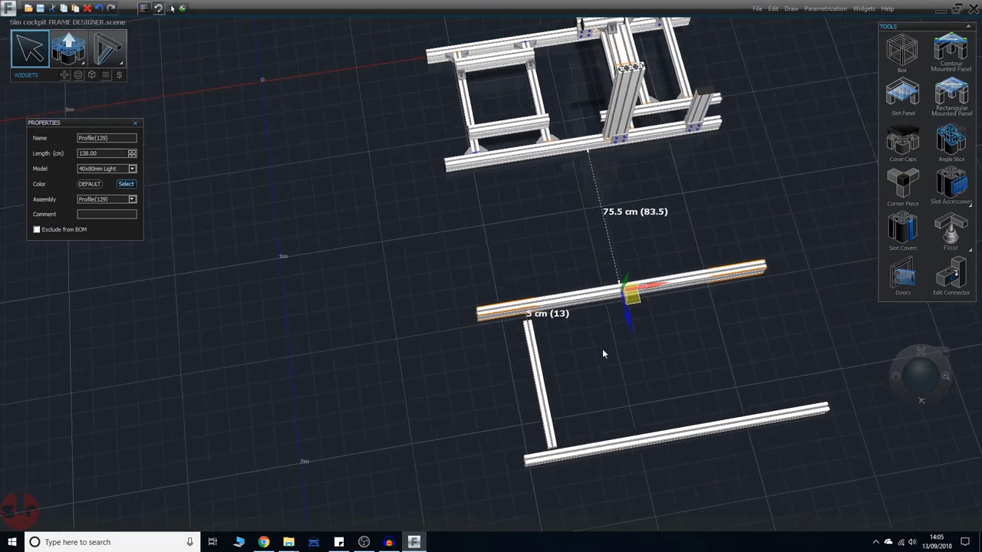
# Shift the 60 cm crosspiece sideways toward the nearby ends of the two long profiles
pyautogui.moveTo(653, 348); pyautogui.dragTo(643, 377, button='right')
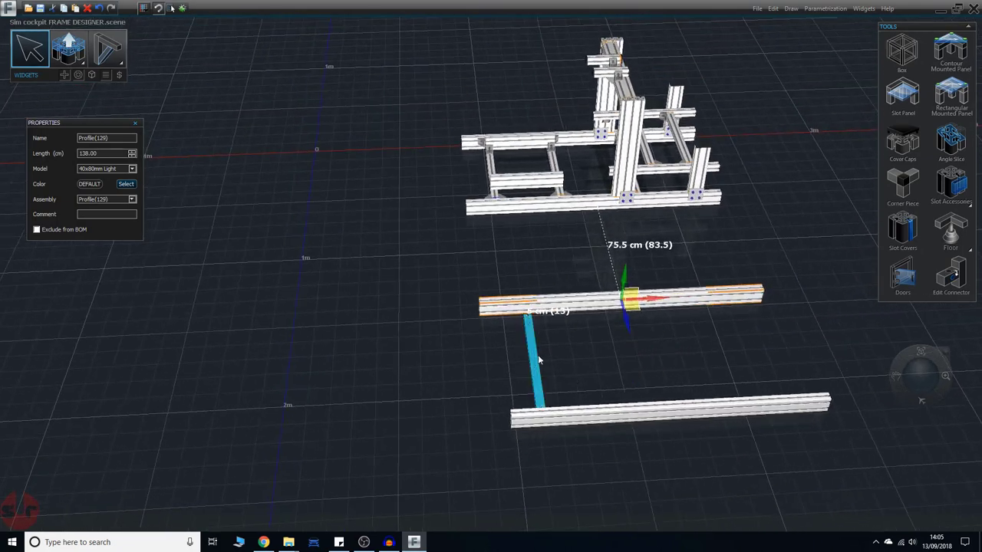
pyautogui.click(532, 357)
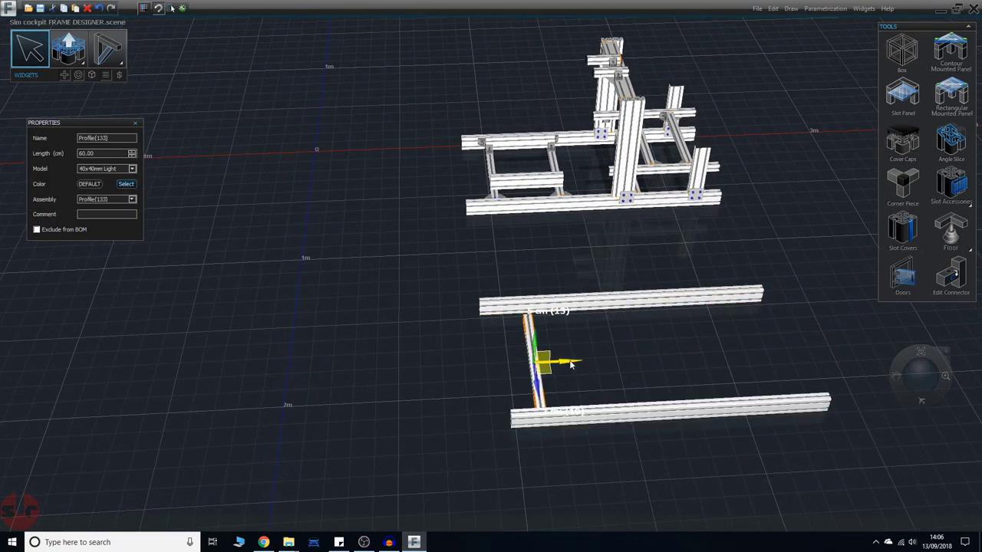
pyautogui.moveTo(570, 366); pyautogui.dragTo(550, 366)
# Slide the 60 cm crosspiece lengthwise until it butts against the nearer long profile, and raise it to that profile's upper part
pyautogui.scroll(5, 417, 357)
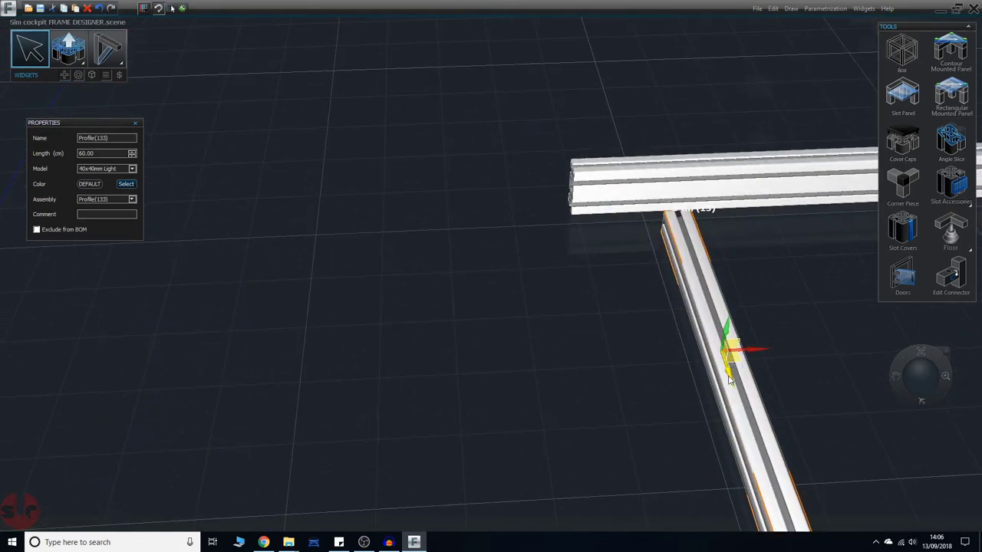
pyautogui.moveTo(729, 377)
pyautogui.mouseDown()
pyautogui.moveTo(711, 354)
pyautogui.moveTo(717, 370)
pyautogui.mouseUp()
pyautogui.moveTo(488, 364); pyautogui.dragTo(505, 374, button='middle')
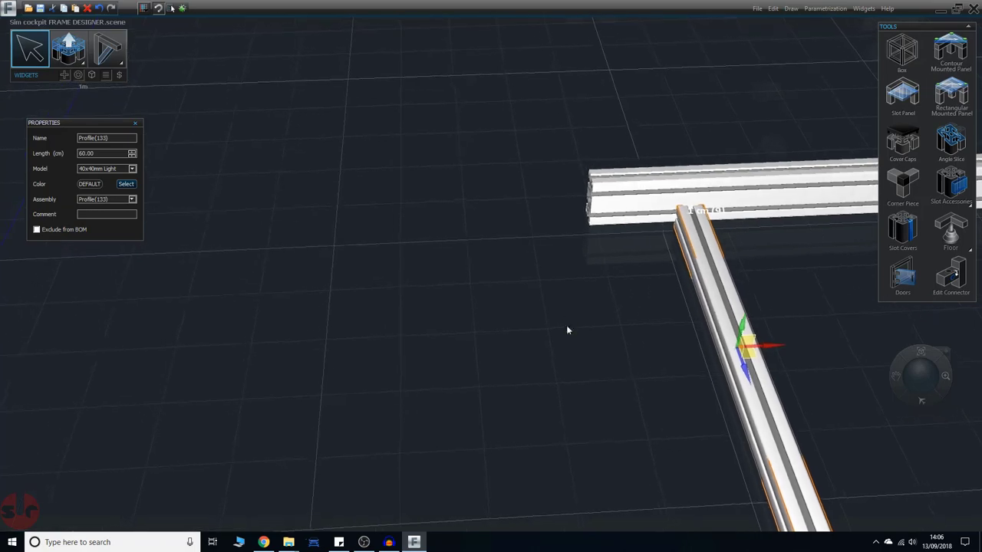
pyautogui.moveTo(568, 327); pyautogui.dragTo(645, 345, button='right')
pyautogui.moveTo(645, 344); pyautogui.dragTo(677, 304, button='middle')
pyautogui.moveTo(679, 283)
pyautogui.mouseDown()
pyautogui.moveTo(663, 292)
pyautogui.moveTo(673, 287)
pyautogui.mouseUp()
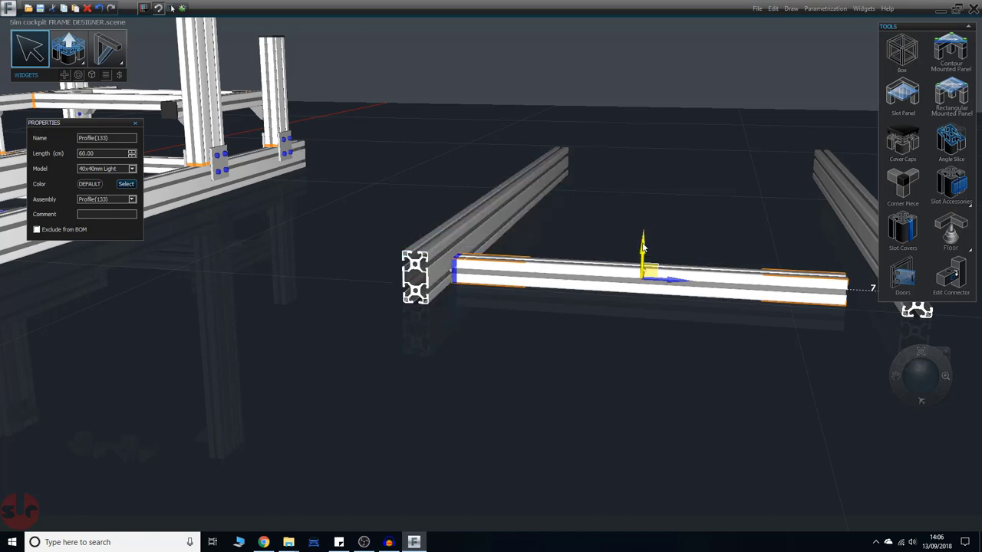
pyautogui.moveTo(644, 239); pyautogui.dragTo(644, 234)
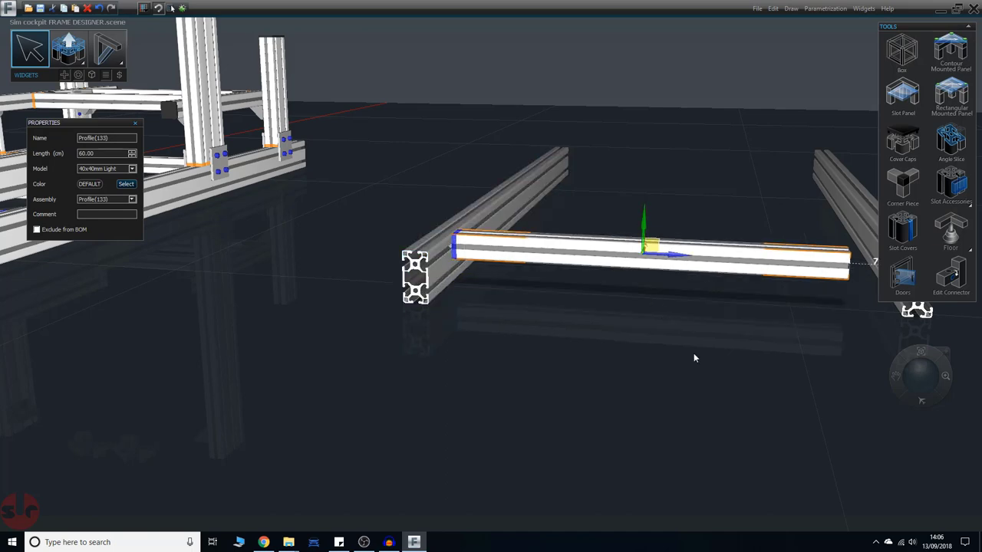
pyautogui.moveTo(698, 354); pyautogui.dragTo(616, 423, button='middle')
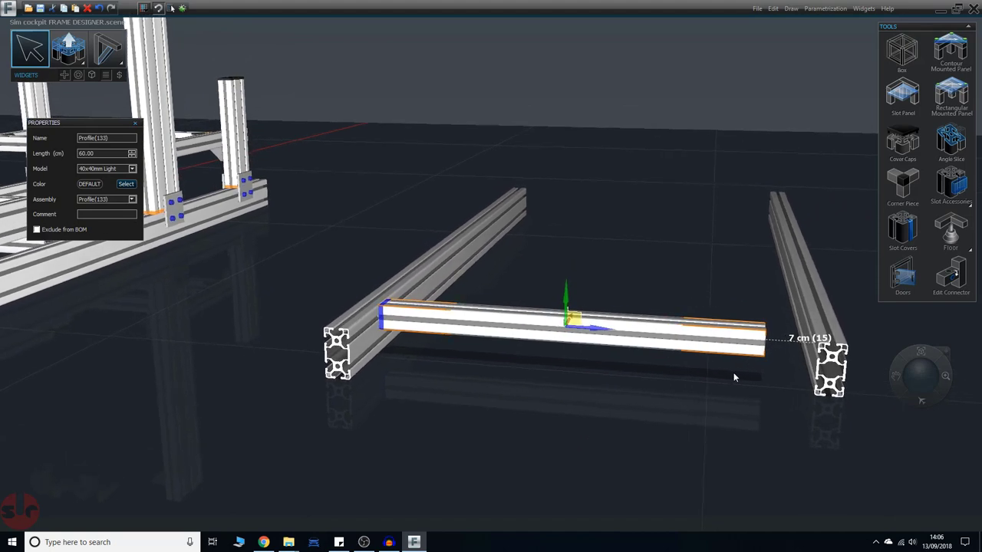
# Move the farther 138 cm profile inward against the free end of the 60 cm crosspiece
pyautogui.click(804, 307)
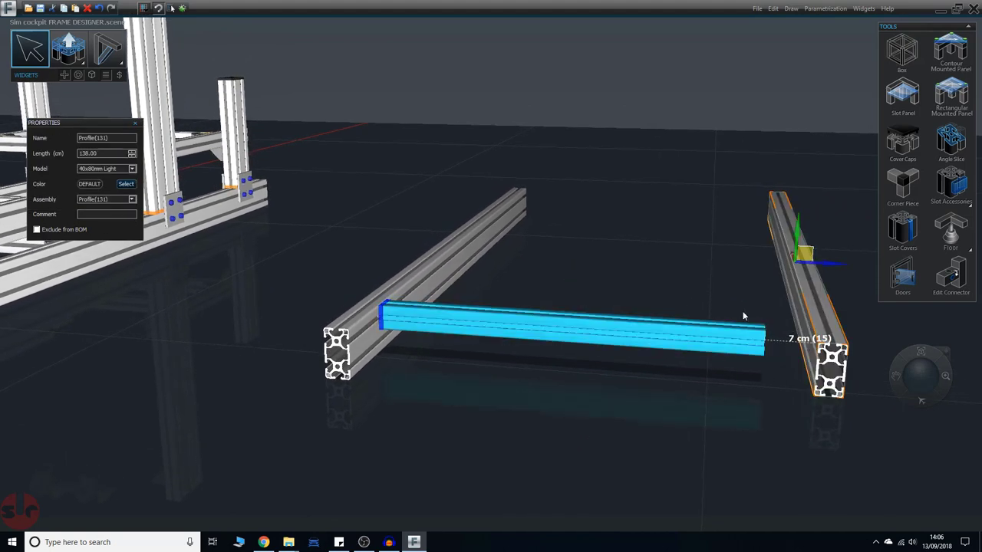
pyautogui.moveTo(795, 447); pyautogui.dragTo(655, 416, button='middle')
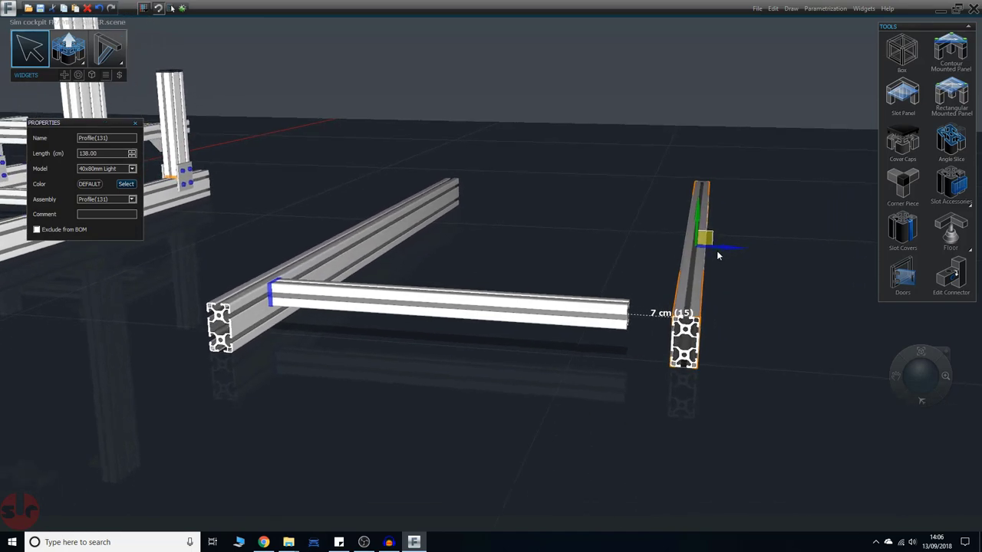
pyautogui.moveTo(726, 252); pyautogui.dragTo(709, 274)
pyautogui.moveTo(420, 422); pyautogui.dragTo(466, 441, button='middle')
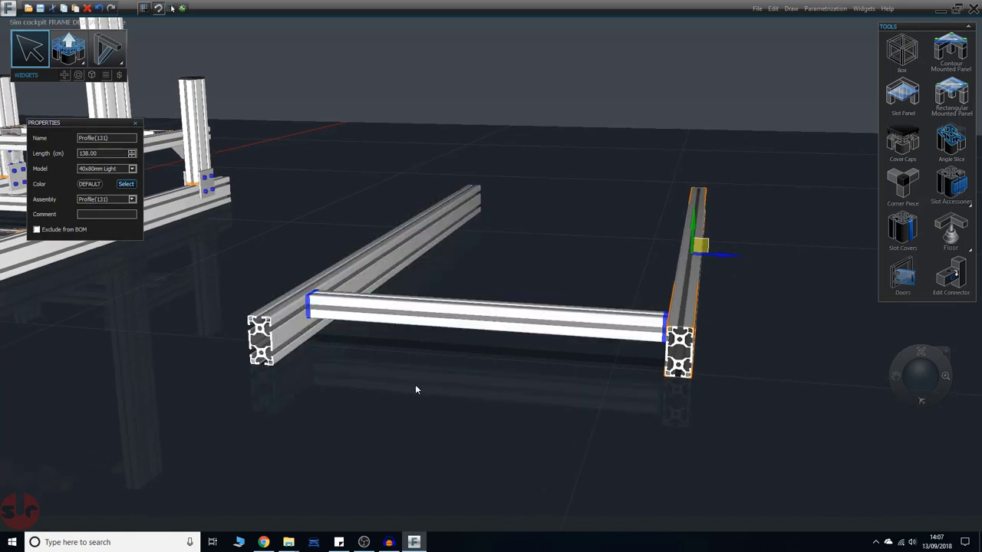
pyautogui.moveTo(457, 386); pyautogui.dragTo(491, 431, button='middle')
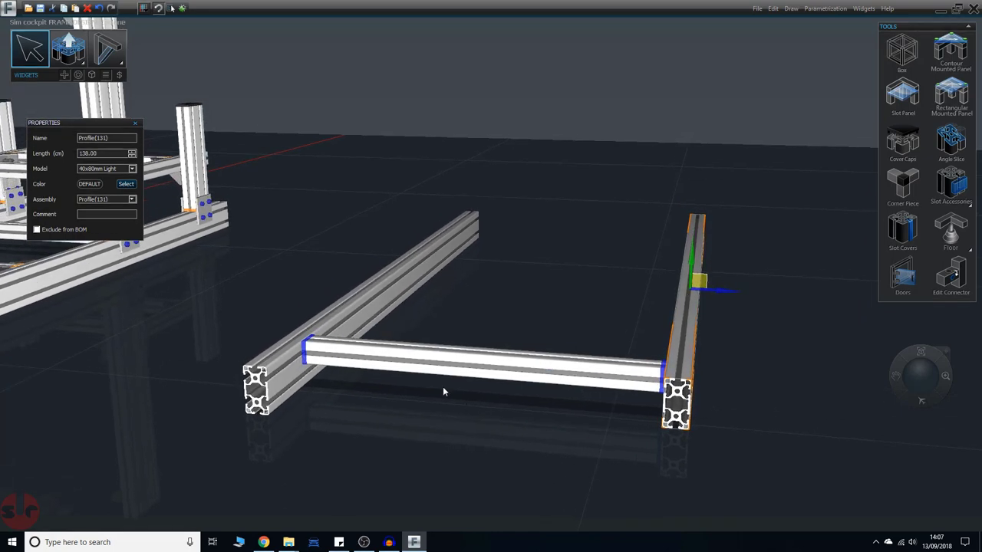
# Shift the farther 138 cm profile along its length to roughly line up its end with the nearer long profile
pyautogui.click(396, 361)
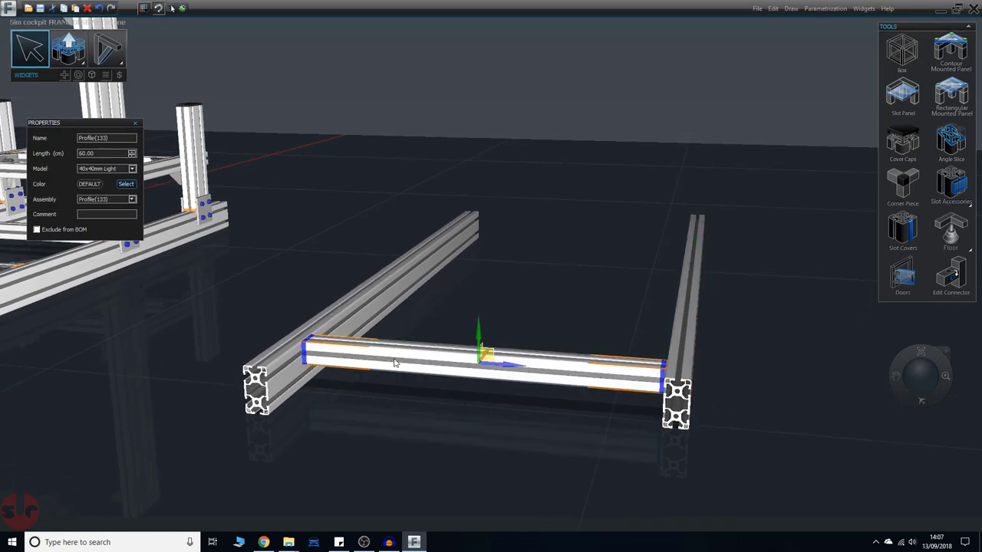
pyautogui.scroll(-3, 591, 320)
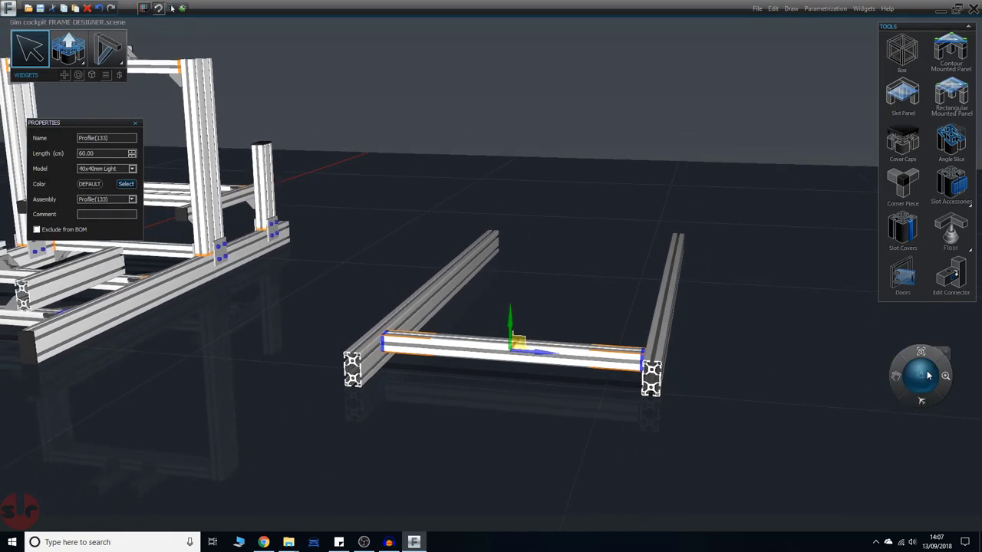
pyautogui.moveTo(923, 372); pyautogui.dragTo(916, 353)
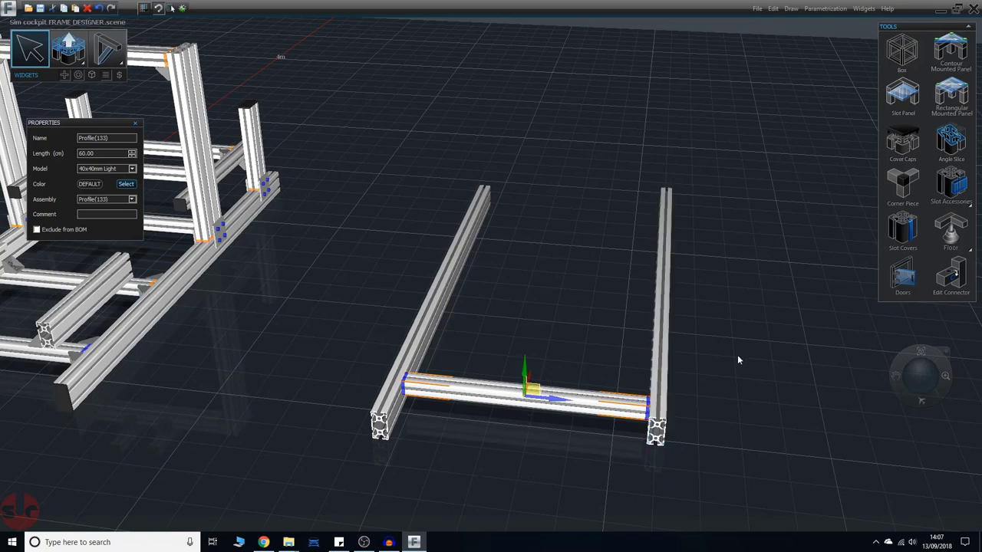
pyautogui.scroll(-2, 737, 355)
pyautogui.moveTo(754, 399); pyautogui.dragTo(723, 396, button='middle')
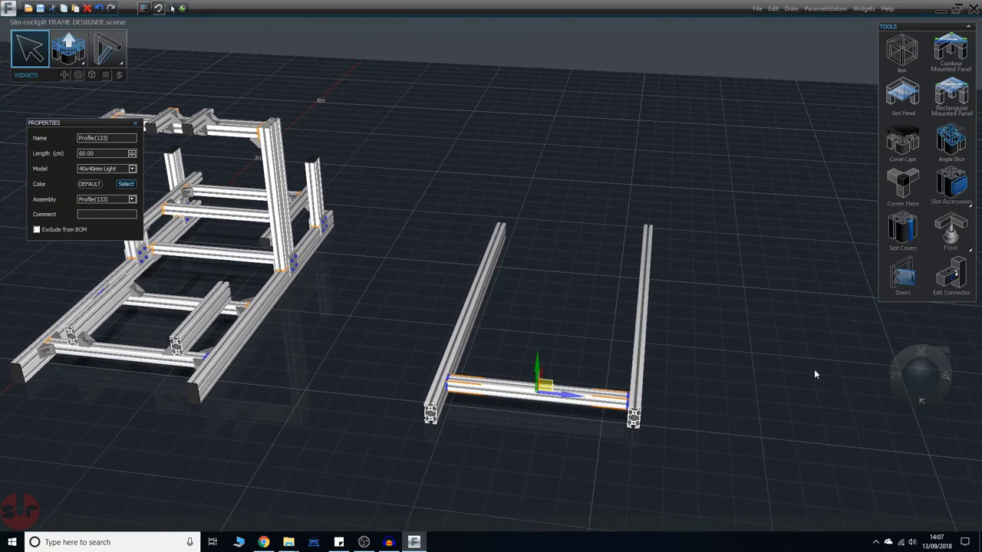
pyautogui.moveTo(758, 339); pyautogui.dragTo(651, 321, button='middle')
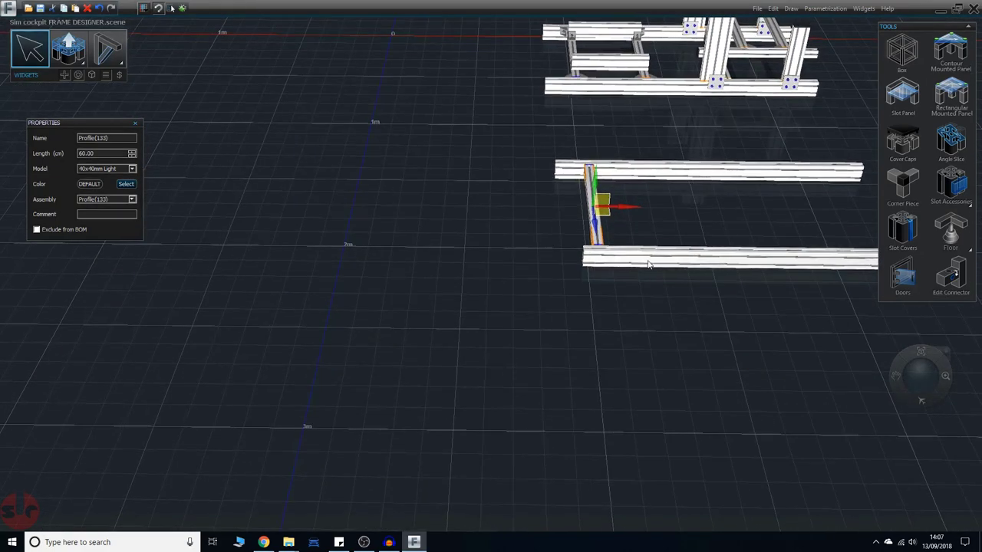
pyautogui.click(655, 264)
pyautogui.moveTo(787, 262); pyautogui.dragTo(765, 263)
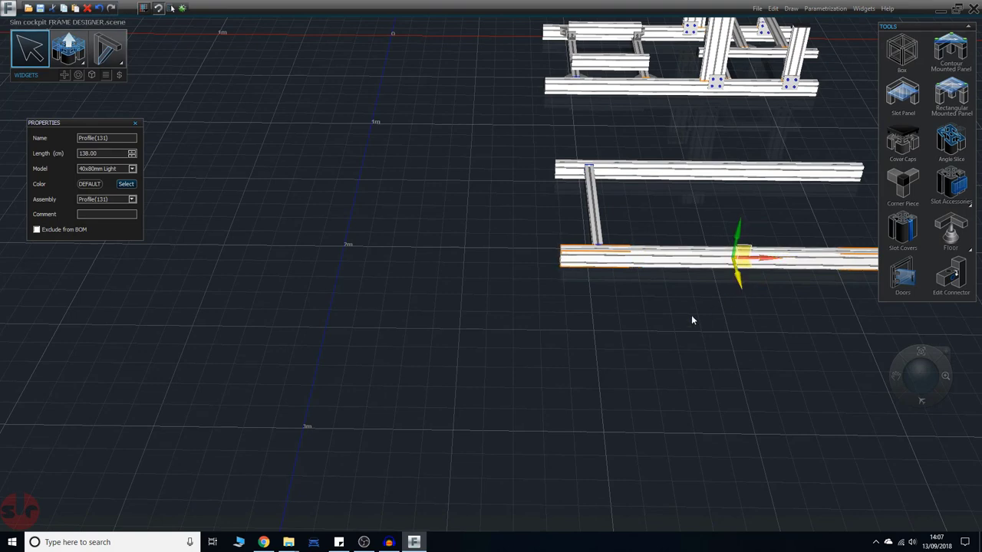
pyautogui.moveTo(418, 411); pyautogui.dragTo(303, 440, button='middle')
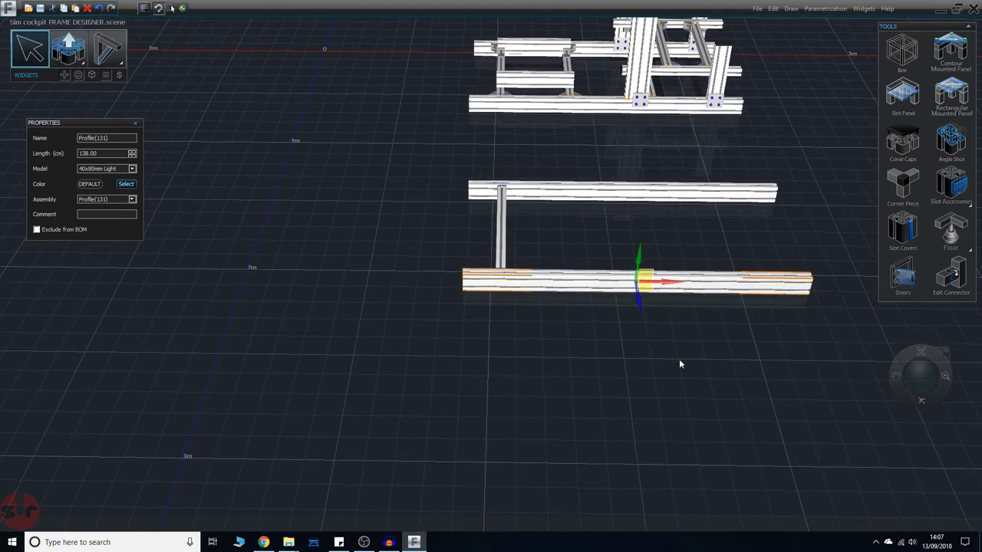
# Copy the 60 cm crosspiece and place the duplicate between the two 138 cm rails, farther along the new frame
pyautogui.moveTo(365, 336)
pyautogui.mouseDown(button='right')
pyautogui.moveTo(401, 374)
pyautogui.moveTo(340, 344)
pyautogui.moveTo(361, 359)
pyautogui.moveTo(390, 348)
pyautogui.mouseUp(button='right')
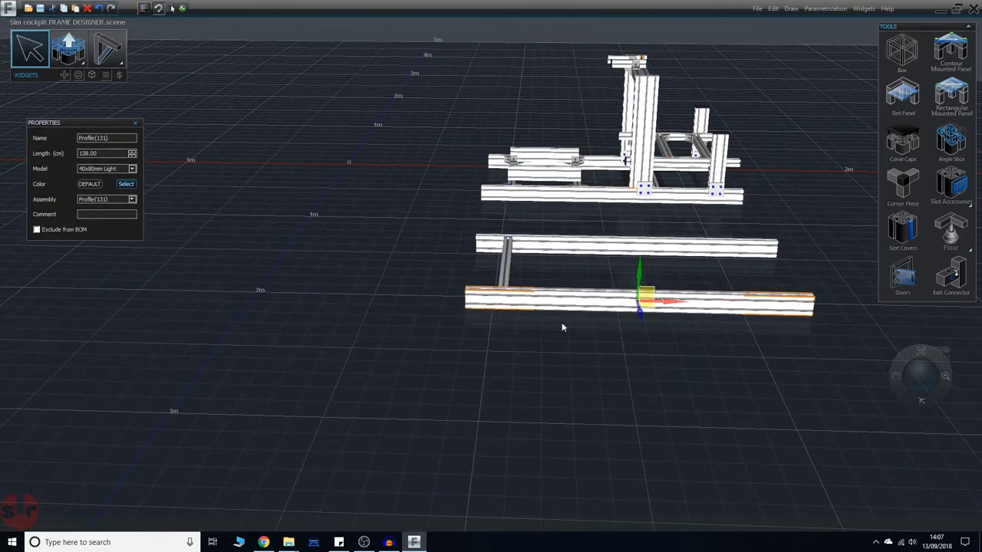
pyautogui.scroll(-3, 544, 269)
pyautogui.moveTo(418, 324); pyautogui.dragTo(473, 395, button='middle')
pyautogui.moveTo(728, 445); pyautogui.dragTo(821, 414, button='right')
pyautogui.moveTo(822, 436); pyautogui.dragTo(784, 423, button='right')
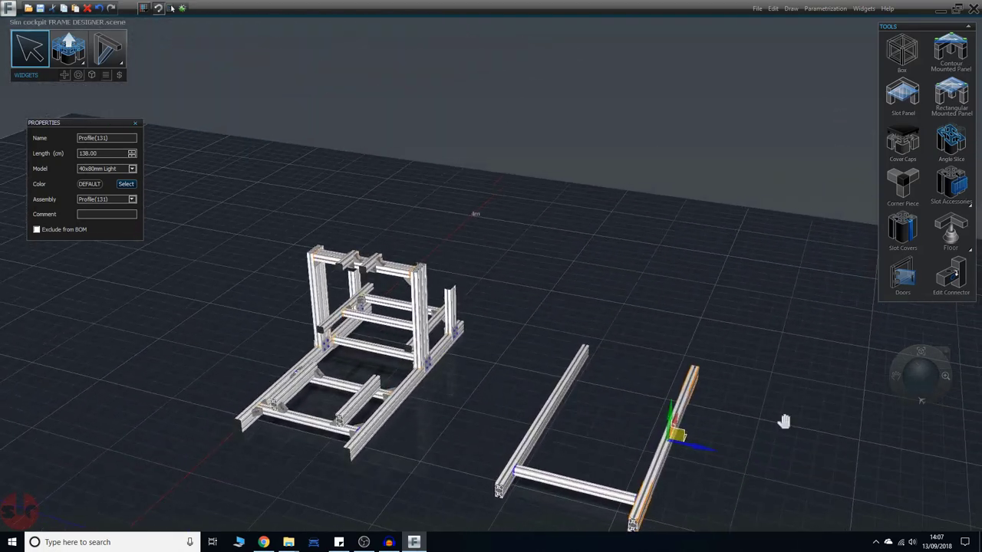
pyautogui.moveTo(784, 422); pyautogui.dragTo(755, 384, button='middle')
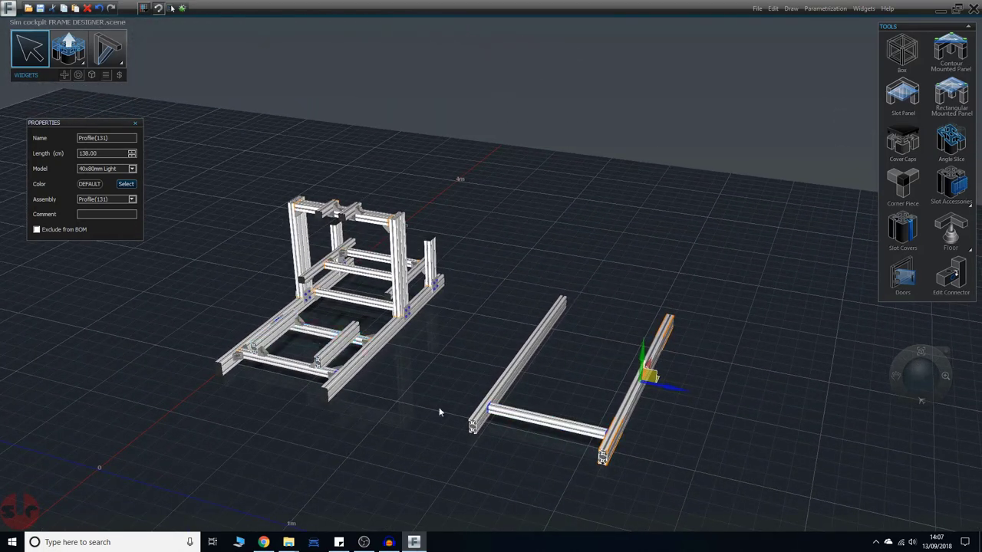
pyautogui.click(529, 420)
pyautogui.click(529, 418)
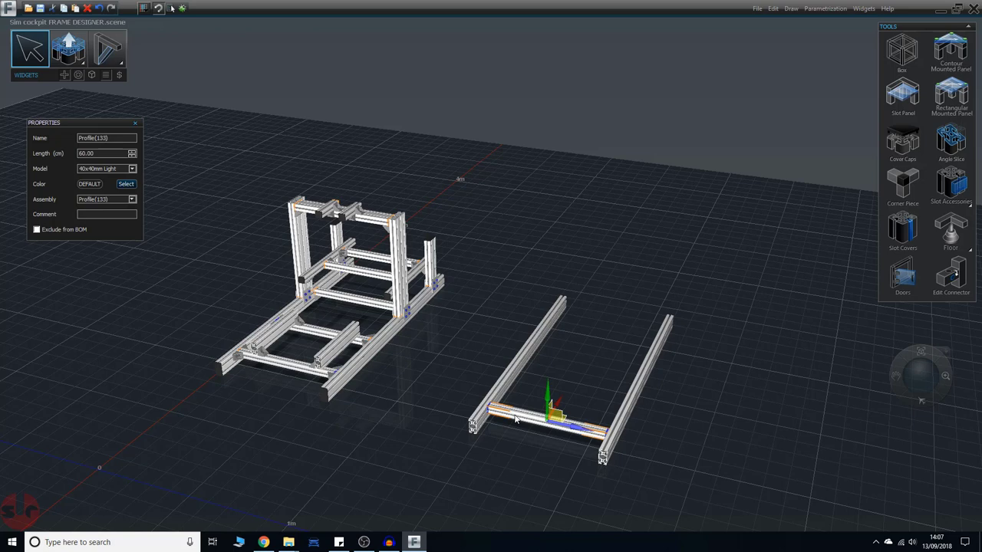
pyautogui.hotkey('ctrl', 'c')
pyautogui.hotkey('ctrl', 'v')
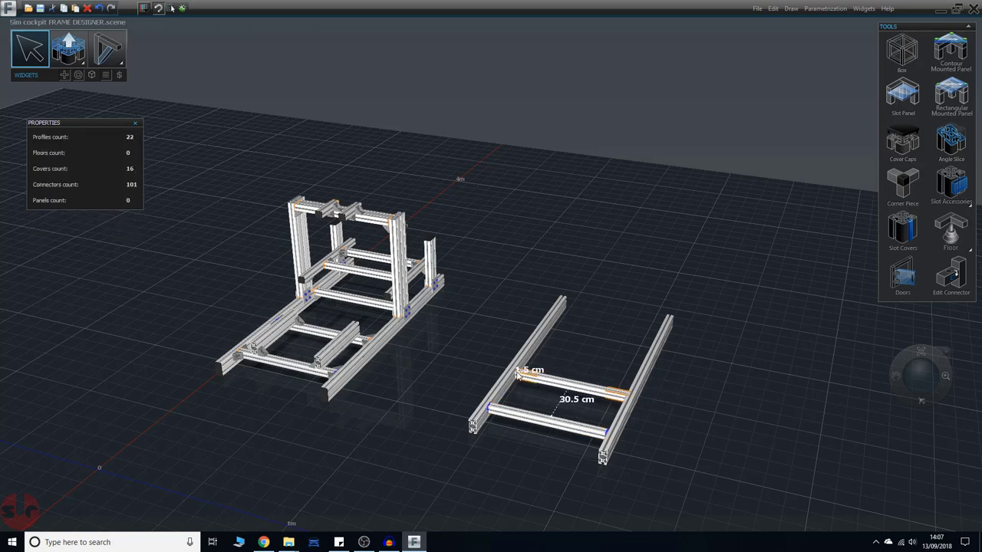
pyautogui.click(573, 381)
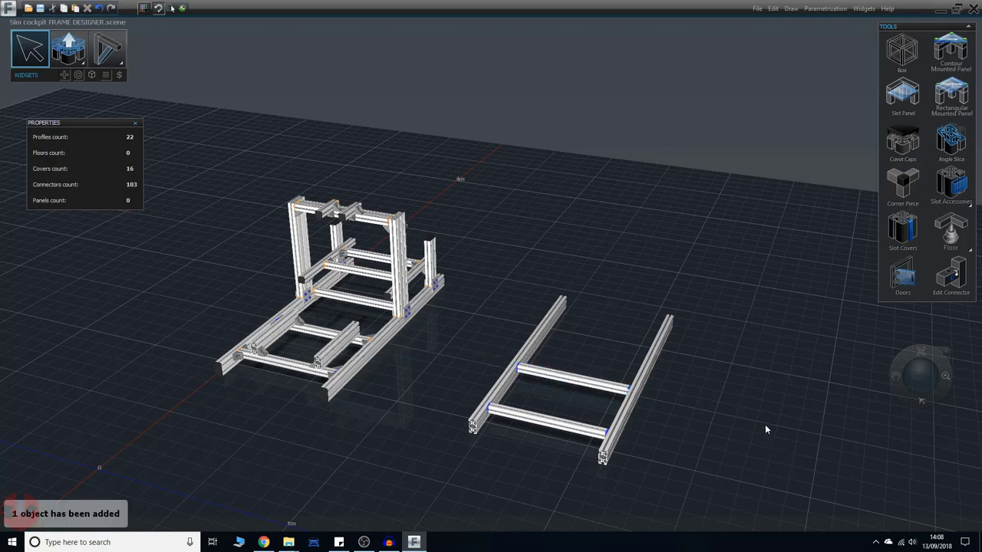
# Shift the second crosspiece along the rails to 29.5 cm from the first crosspiece
pyautogui.moveTo(765, 426); pyautogui.dragTo(671, 459, button='middle')
pyautogui.moveTo(930, 375)
pyautogui.mouseDown(button='middle')
pyautogui.moveTo(839, 399)
pyautogui.moveTo(840, 375)
pyautogui.moveTo(798, 409)
pyautogui.mouseUp(button='middle')
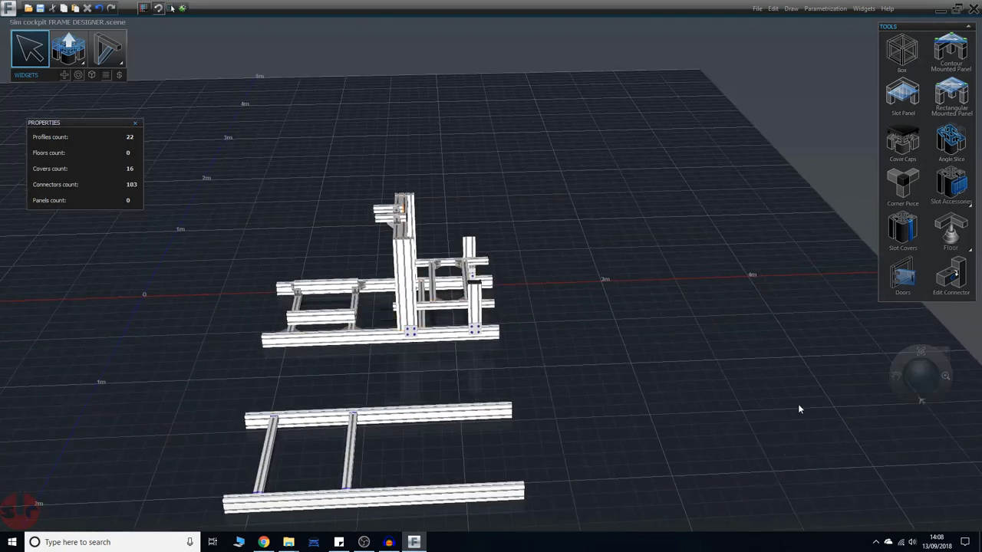
pyautogui.click(352, 461)
pyautogui.moveTo(384, 456); pyautogui.dragTo(369, 459)
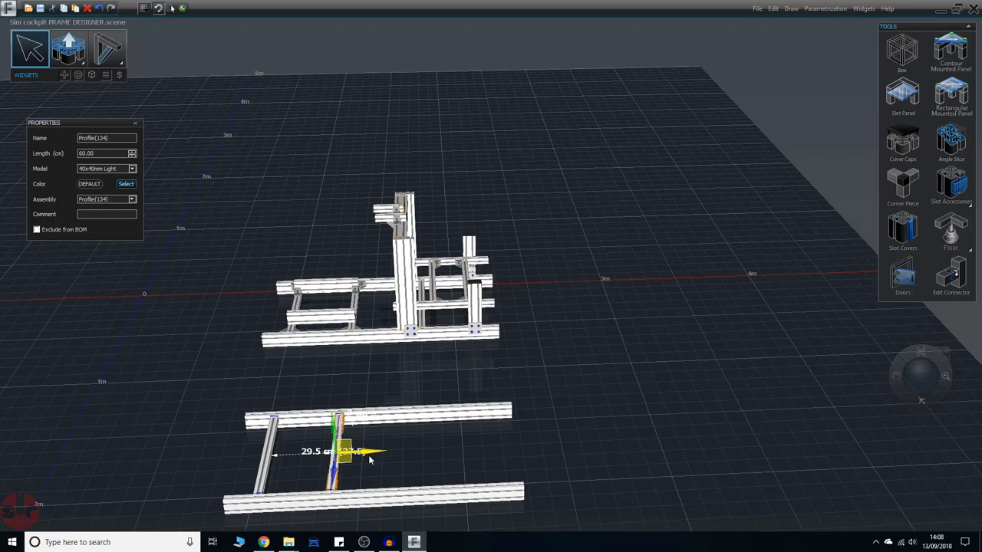
# Examine the new frame from the front and the side to check the placement of its two crosspieces
pyautogui.moveTo(233, 362); pyautogui.dragTo(298, 431, button='middle')
pyautogui.moveTo(488, 420); pyautogui.dragTo(524, 415, button='middle')
pyautogui.moveTo(526, 428); pyautogui.dragTo(612, 422, button='right')
pyautogui.moveTo(611, 421); pyautogui.dragTo(574, 432, button='middle')
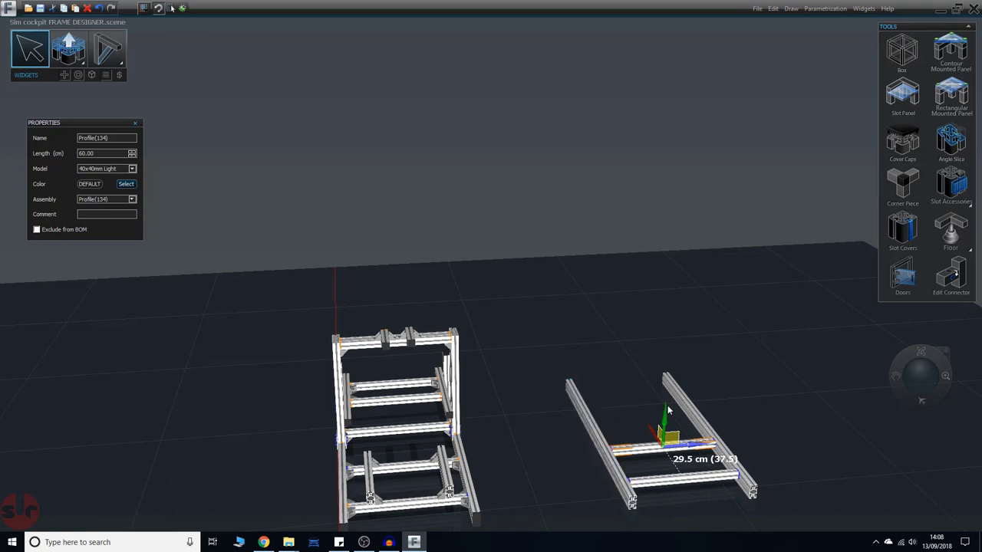
pyautogui.moveTo(830, 416); pyautogui.dragTo(753, 386, button='middle')
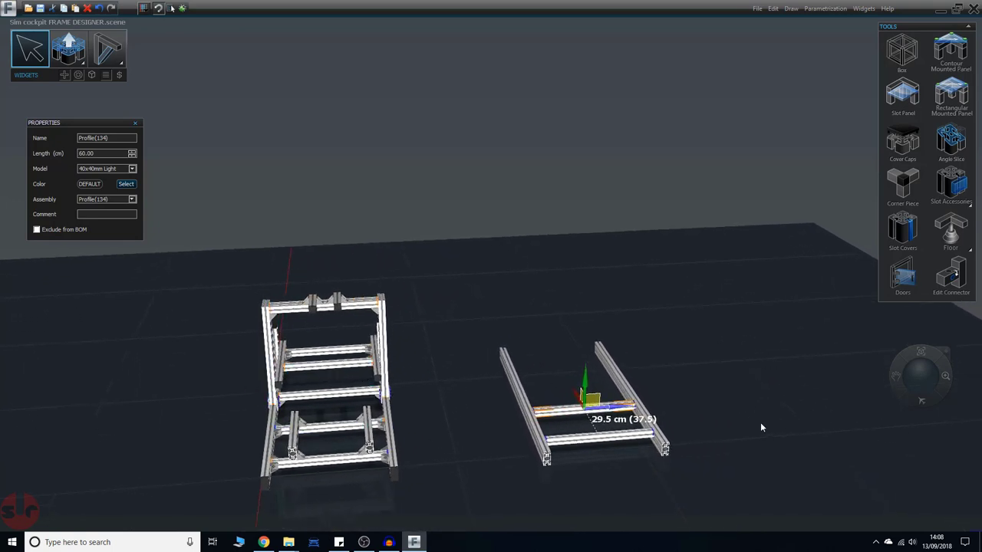
pyautogui.moveTo(731, 405); pyautogui.dragTo(675, 413, button='middle')
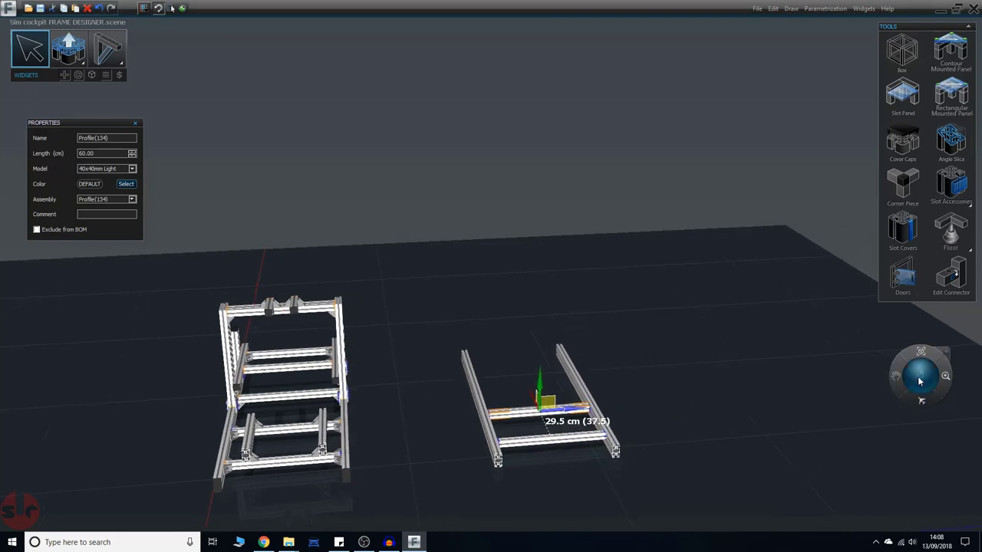
pyautogui.moveTo(919, 379); pyautogui.dragTo(842, 395)
pyautogui.moveTo(841, 395); pyautogui.dragTo(557, 492, button='right')
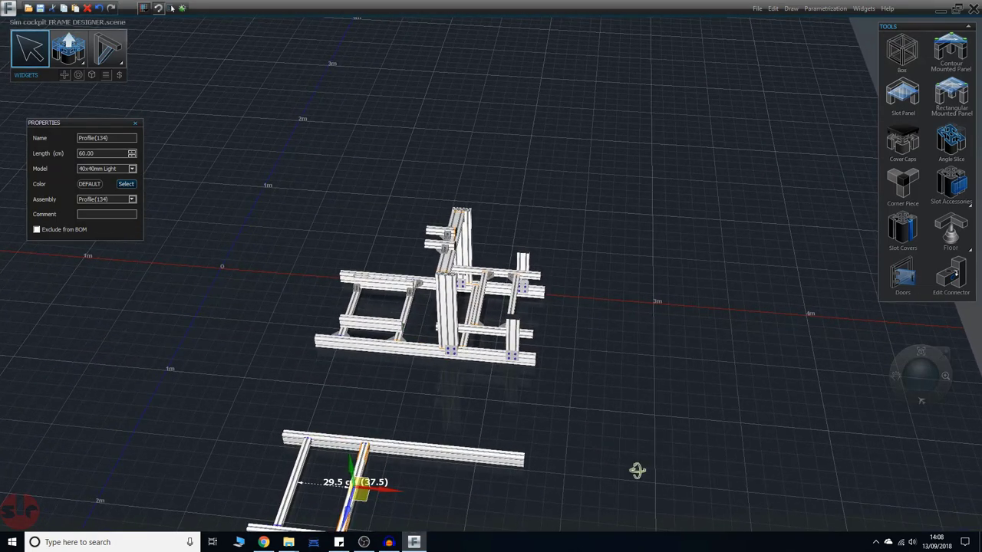
pyautogui.moveTo(638, 471)
pyautogui.mouseDown(button='right')
pyautogui.moveTo(637, 453)
pyautogui.moveTo(624, 463)
pyautogui.mouseUp(button='right')
pyautogui.moveTo(624, 464); pyautogui.dragTo(593, 351, button='middle')
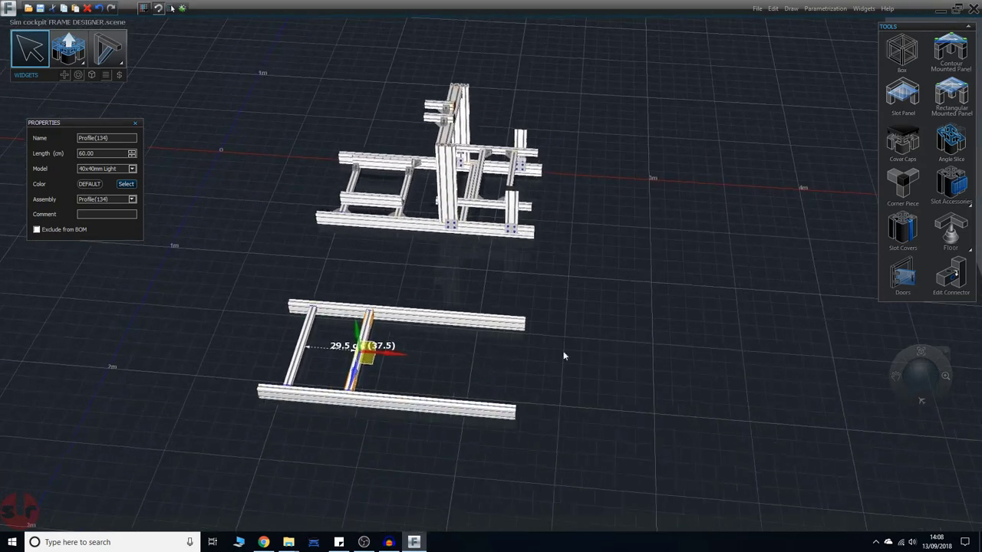
# Copy the second crosspiece and place a third 60 cm crosspiece between the rails, about 35 cm beyond it
pyautogui.hotkey('ctrl', 'c')
pyautogui.hotkey('ctrl', 'v')
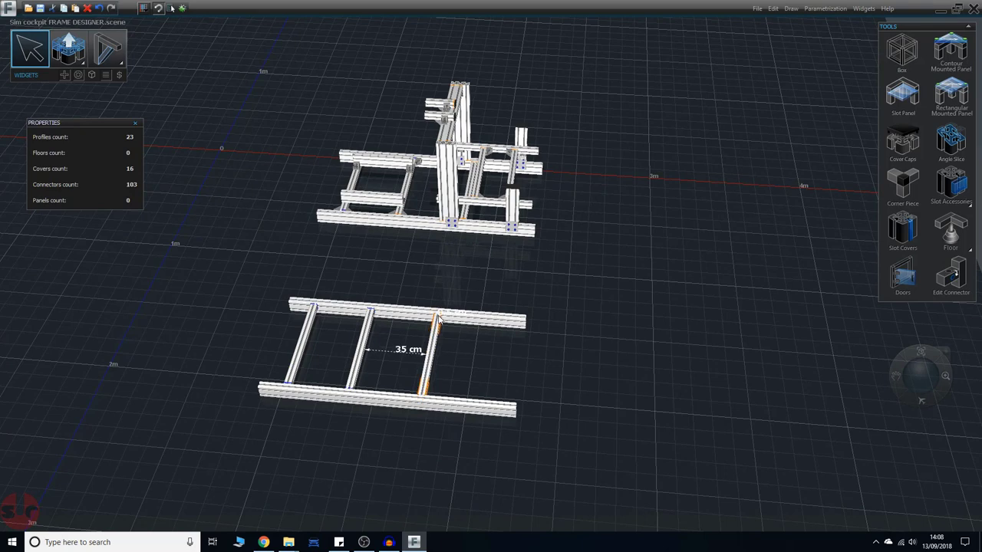
pyautogui.click(437, 321)
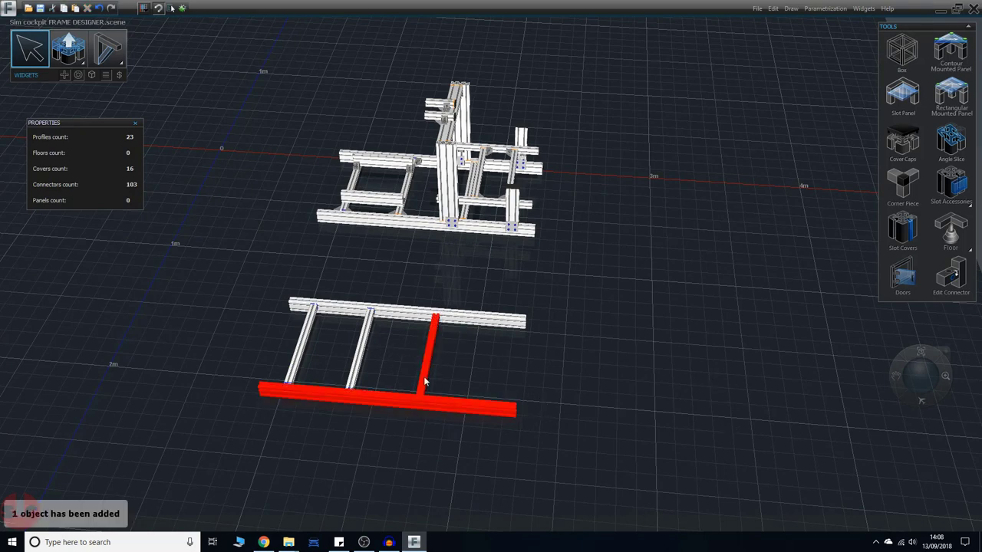
# Slide the third crosspiece along its own length so it fits between both rails without overlapping either one
pyautogui.moveTo(359, 477); pyautogui.dragTo(434, 454, button='middle')
pyautogui.moveTo(923, 386); pyautogui.dragTo(978, 349)
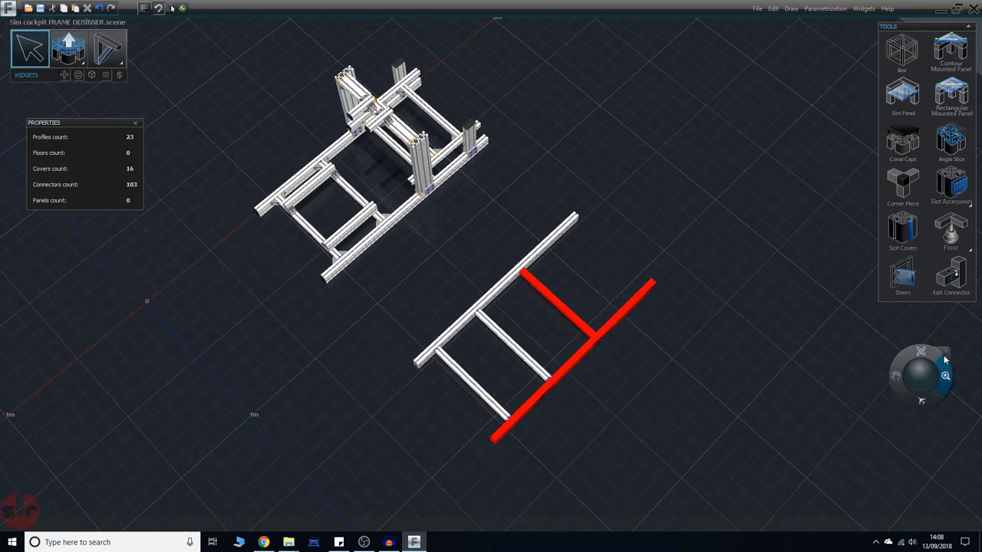
pyautogui.scroll(5, 508, 349)
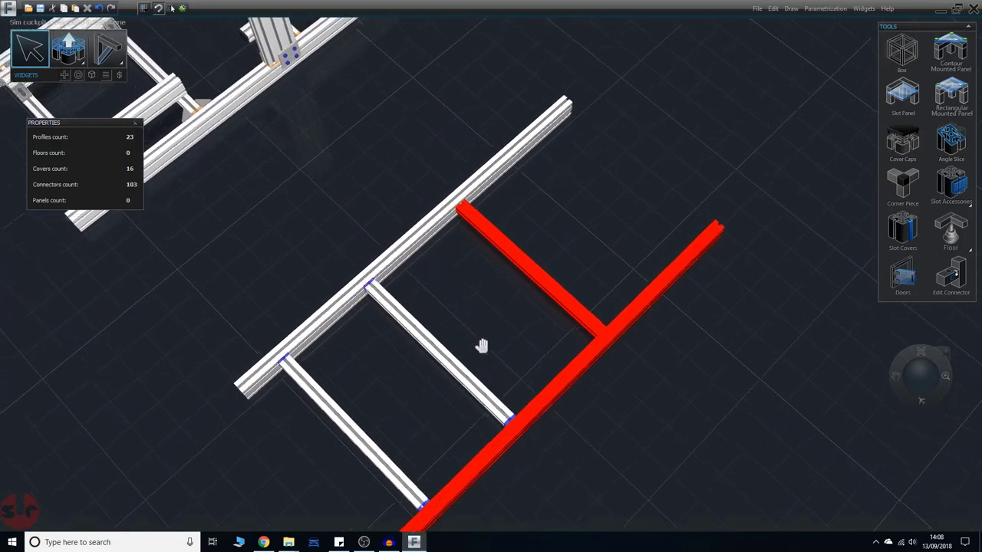
pyautogui.scroll(5, 507, 339)
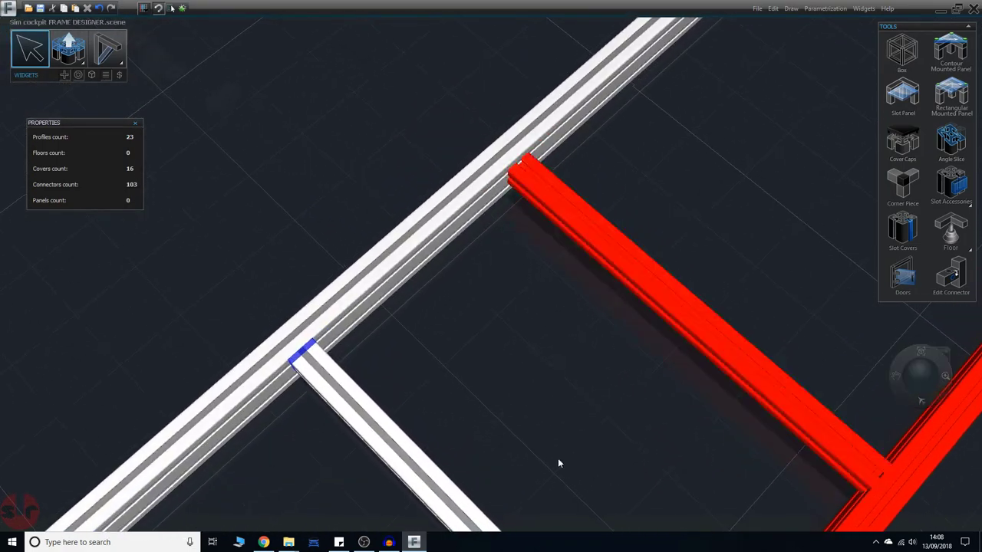
pyautogui.moveTo(539, 409)
pyautogui.mouseDown(button='middle')
pyautogui.moveTo(592, 499)
pyautogui.moveTo(596, 486)
pyautogui.moveTo(588, 494)
pyautogui.mouseUp(button='middle')
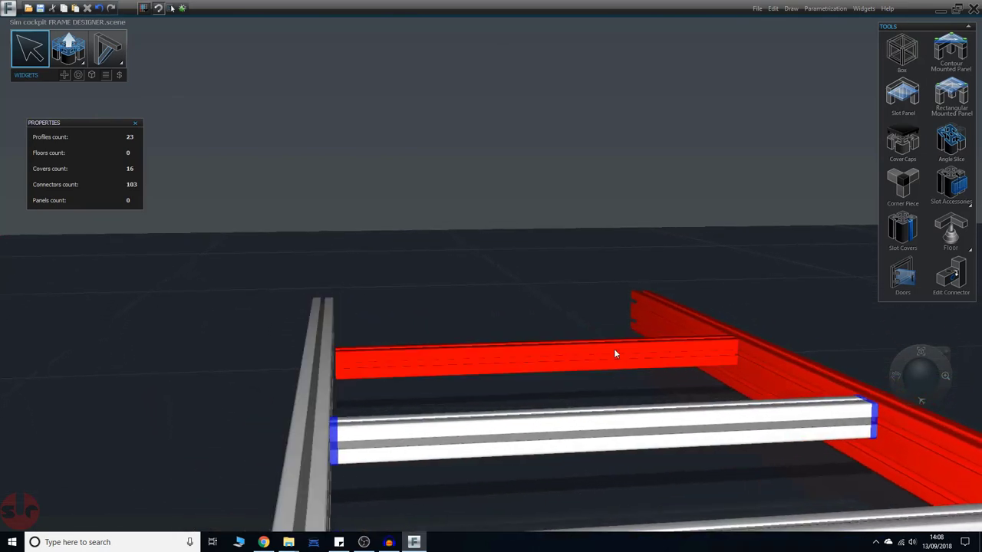
pyautogui.click(644, 356)
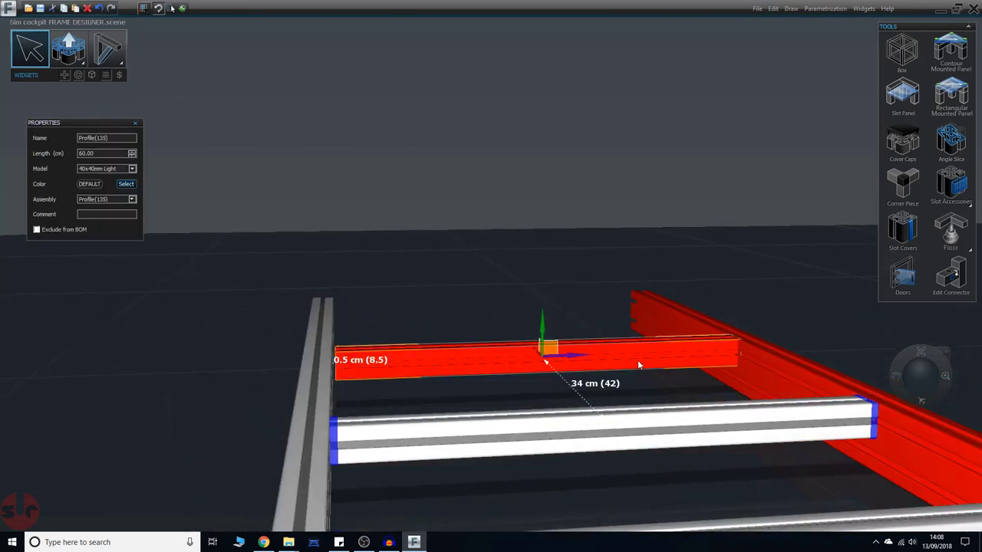
pyautogui.moveTo(570, 359); pyautogui.dragTo(581, 361)
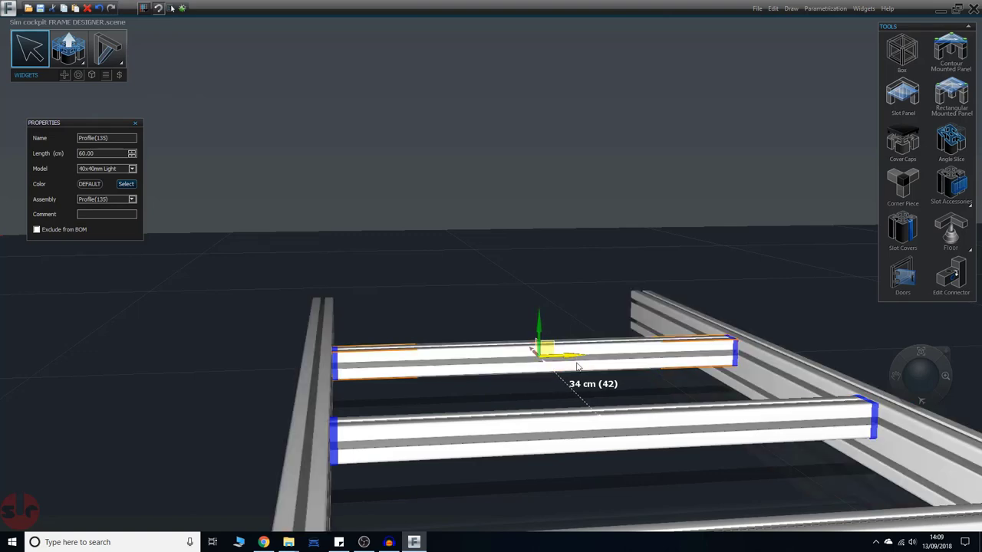
pyautogui.scroll(5, 586, 382)
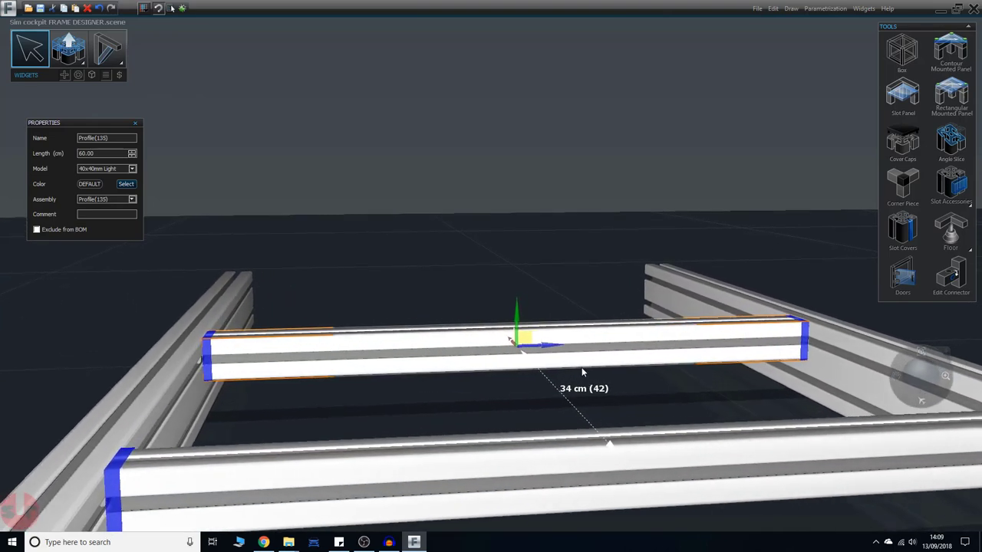
pyautogui.scroll(-5, 571, 364)
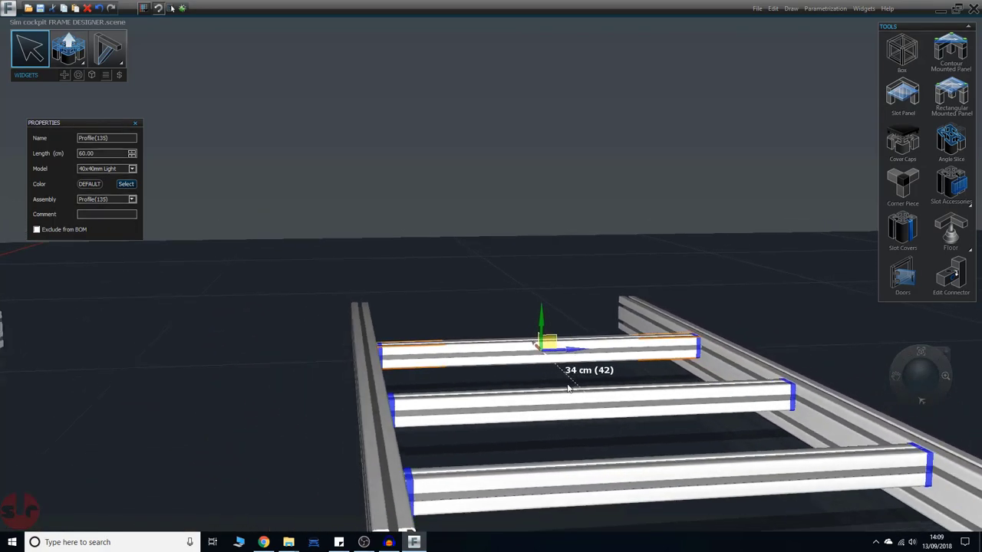
# Move the third crosspiece along the rails, farther away from the second crosspiece, and deselect it
pyautogui.moveTo(252, 386); pyautogui.dragTo(241, 346, button='middle')
pyautogui.scroll(-4, 473, 418)
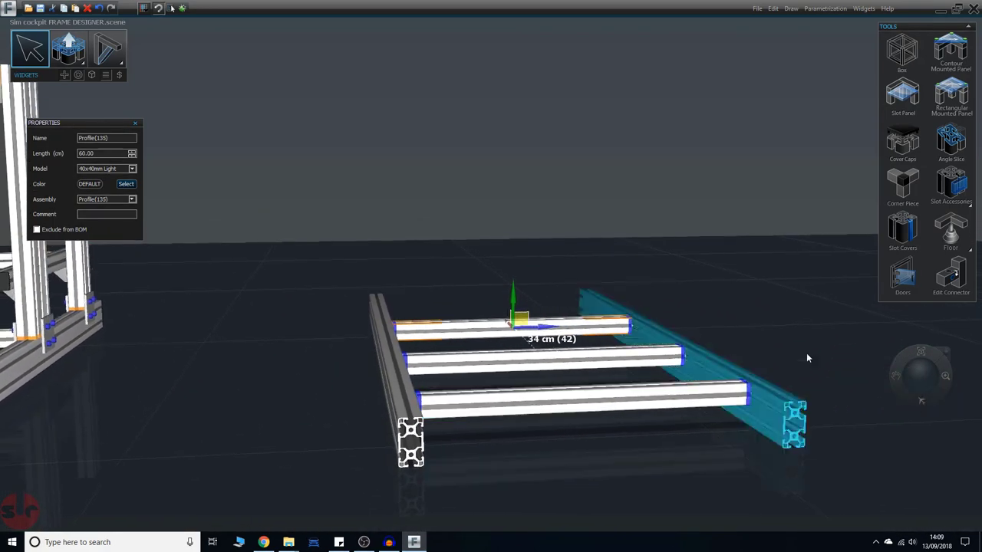
pyautogui.moveTo(822, 331); pyautogui.dragTo(780, 372, button='right')
pyautogui.moveTo(780, 372); pyautogui.dragTo(418, 413, button='middle')
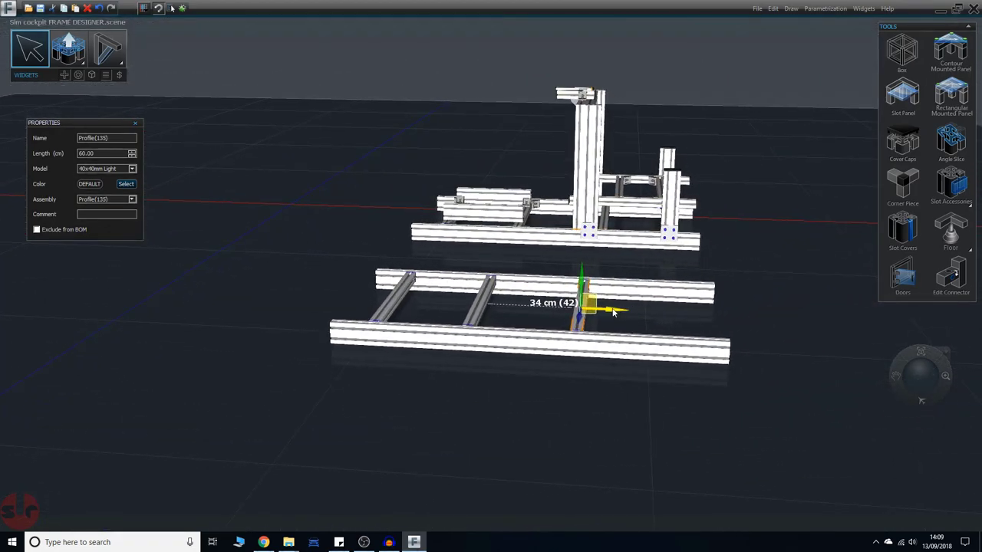
pyautogui.moveTo(612, 310); pyautogui.dragTo(625, 322)
pyautogui.click(560, 394)
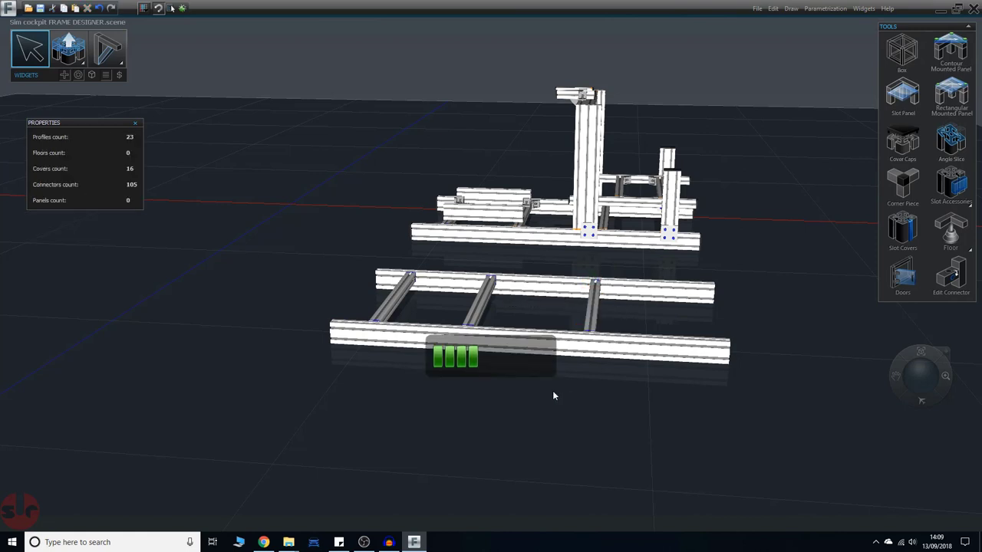
# Draw a 40x80mm Lite profile a little over 40 cm long beside the new frame, parallel to its rails
pyautogui.moveTo(226, 289); pyautogui.dragTo(234, 330, button='middle')
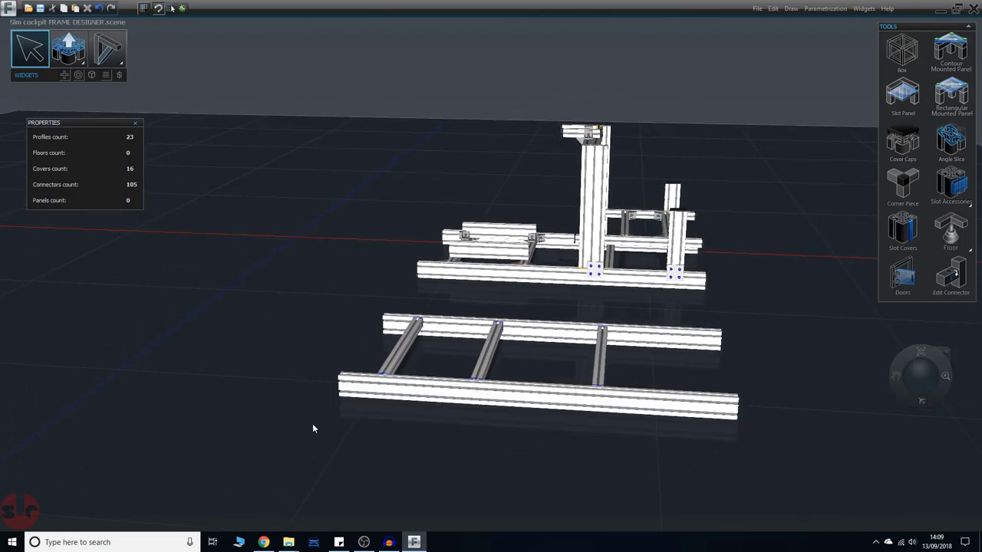
pyautogui.moveTo(231, 393); pyautogui.dragTo(248, 352, button='right')
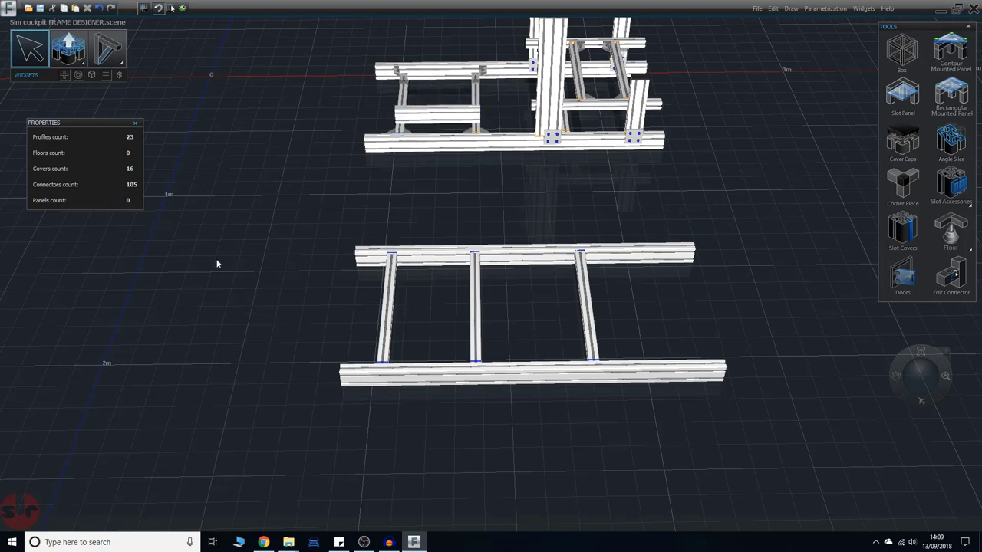
pyautogui.click(82, 61)
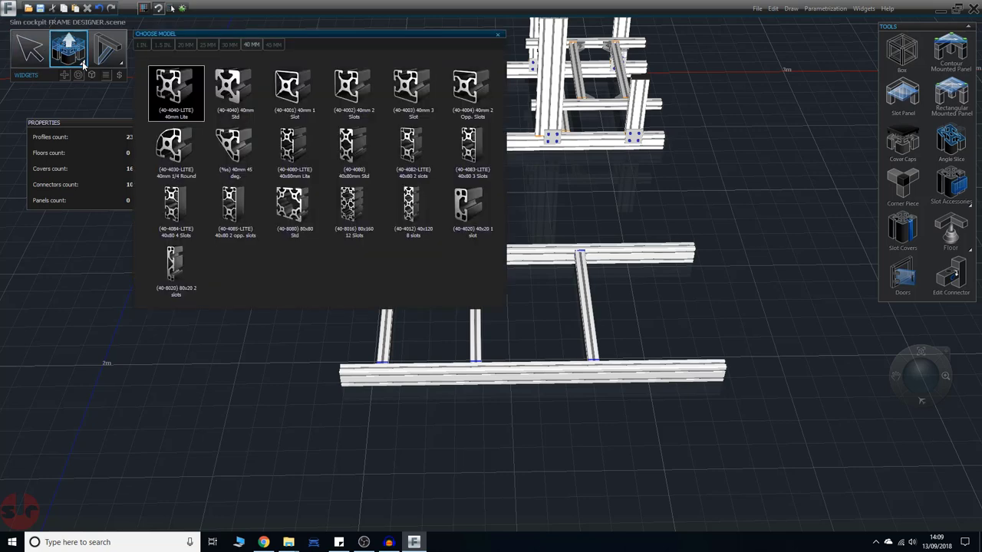
pyautogui.click(290, 153)
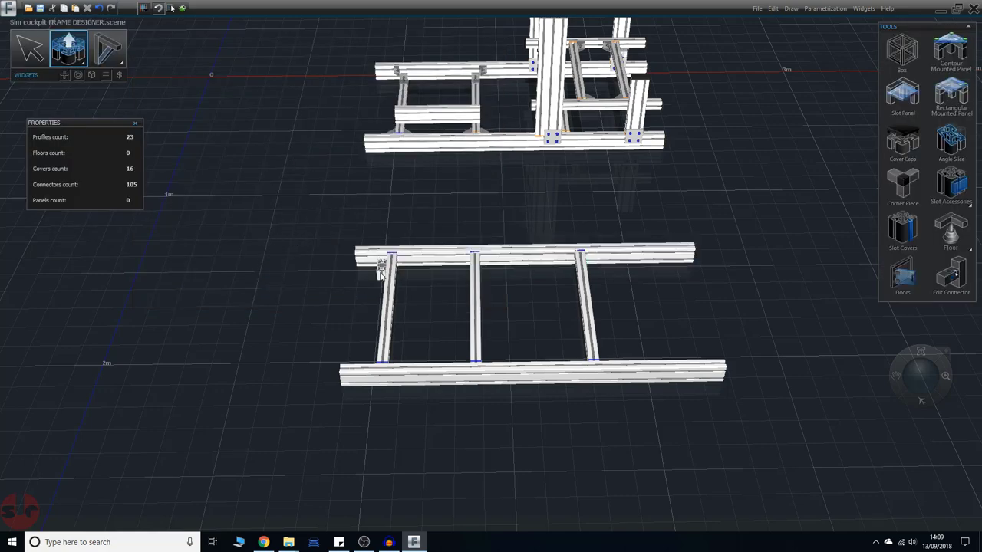
pyautogui.scroll(4, 376, 278)
pyautogui.scroll(-3, 380, 291)
pyautogui.scroll(-2, 381, 294)
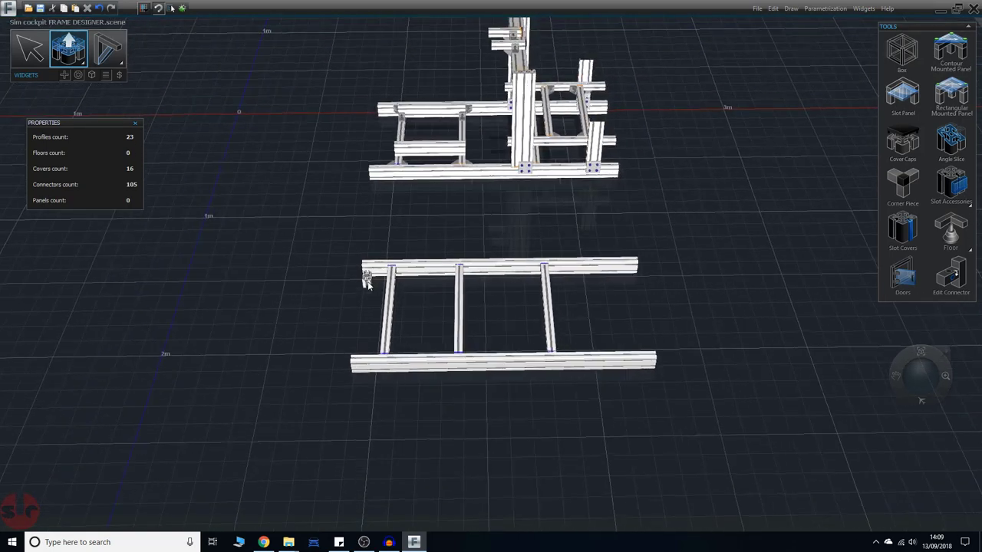
pyautogui.click(353, 248)
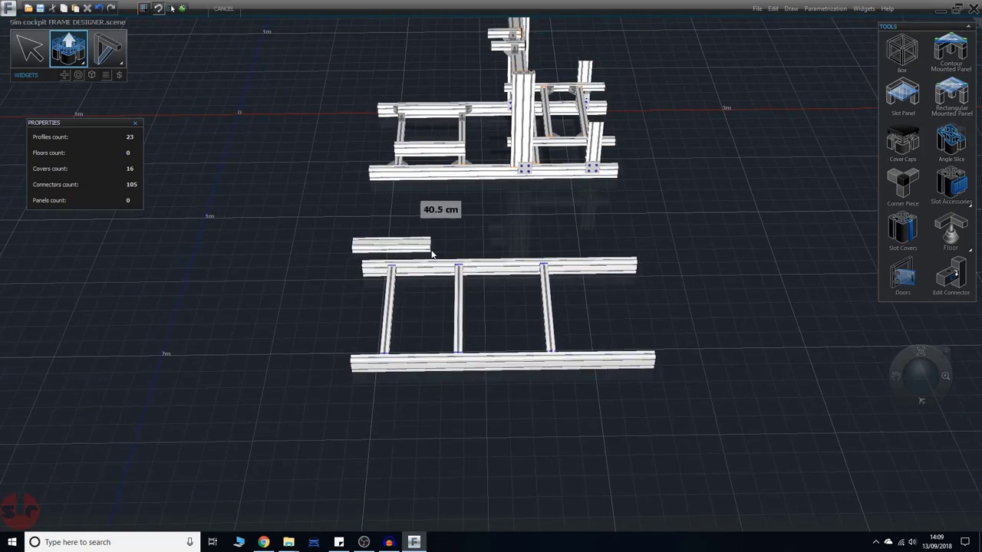
pyautogui.moveTo(432, 254)
pyautogui.mouseDown()
pyautogui.moveTo(412, 254)
pyautogui.moveTo(436, 259)
pyautogui.mouseUp()
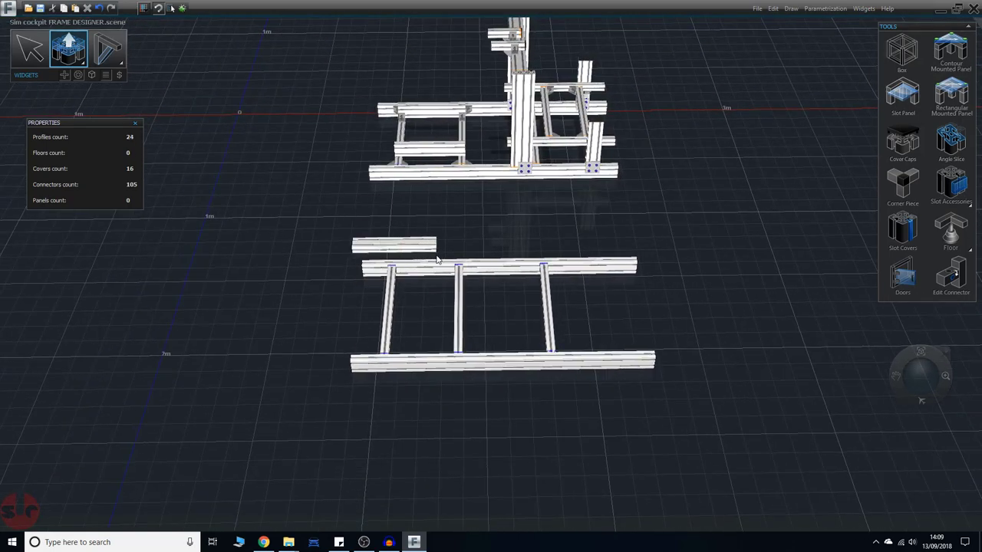
# Check the matching seat profile on the original cockpit and set the newly drawn 40x80mm profile's length to 40 cm
pyautogui.click(26, 50)
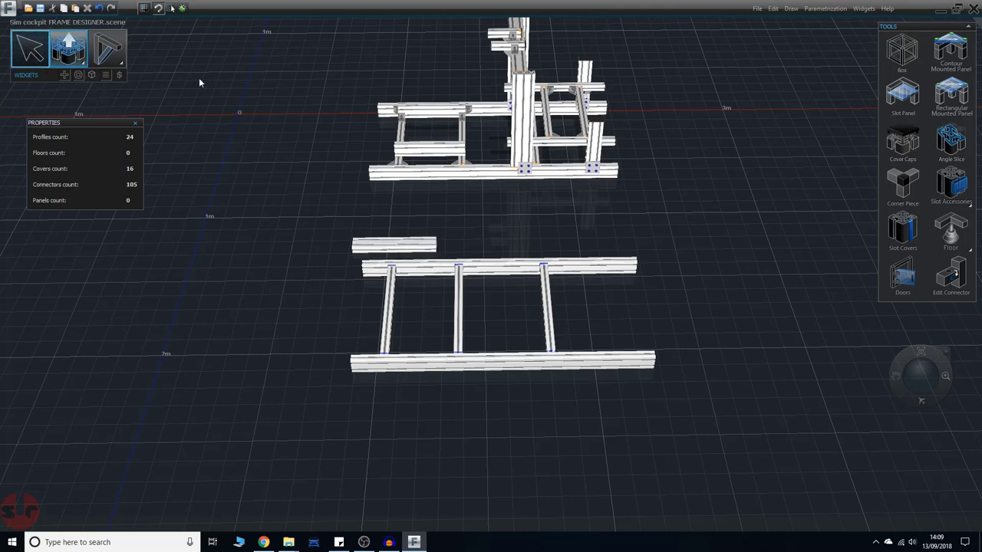
pyautogui.click(421, 158)
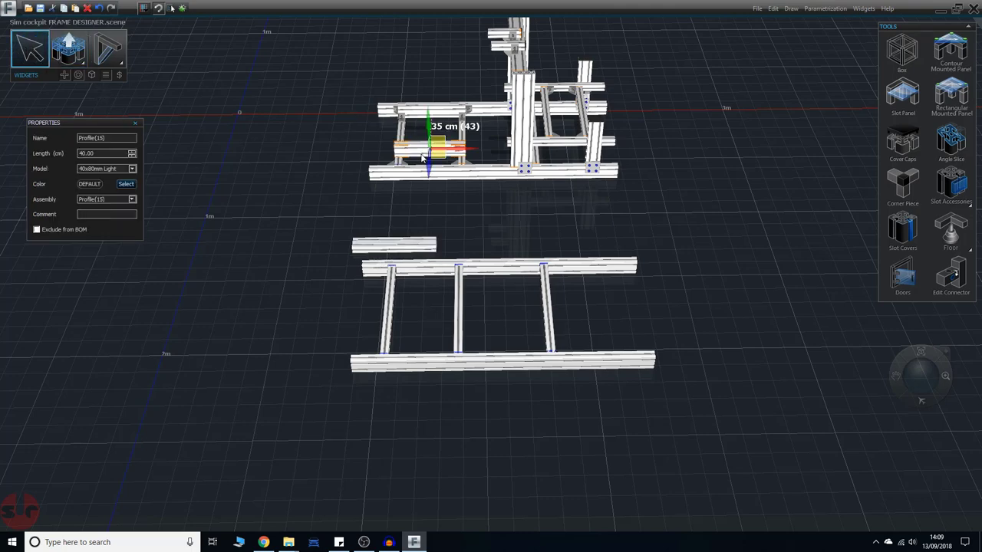
pyautogui.click(385, 247)
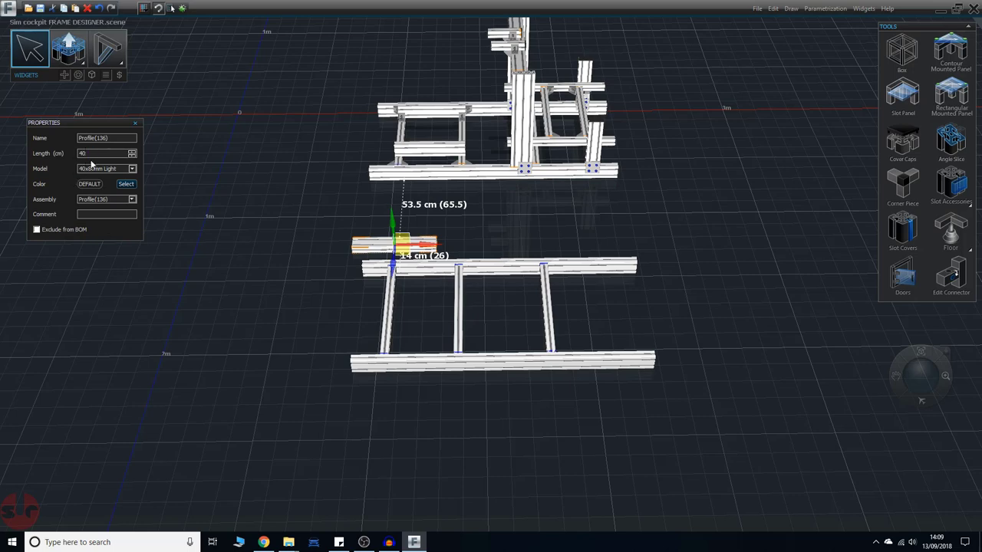
pyautogui.write('40')
pyautogui.press('Return')
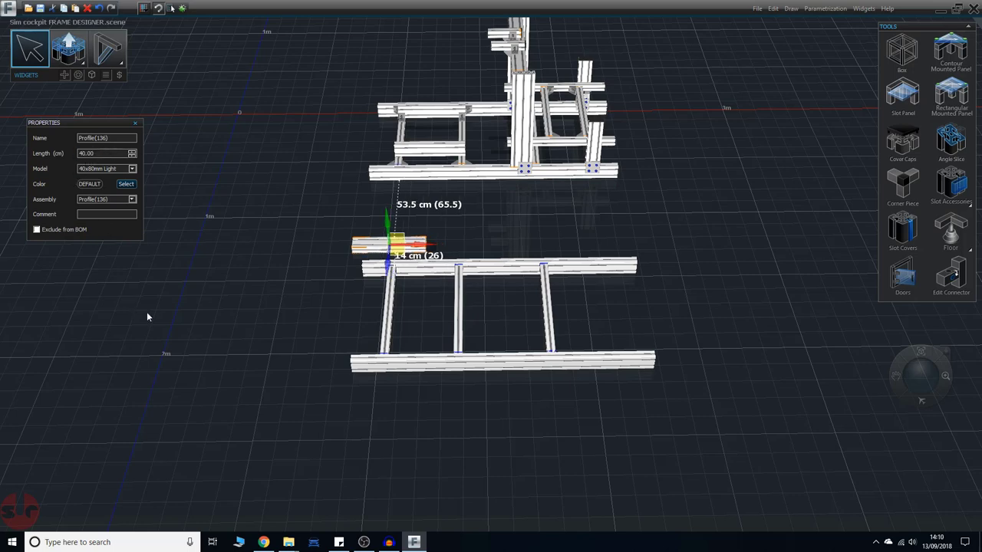
pyautogui.click(247, 322)
pyautogui.click(390, 270)
pyautogui.click(449, 361)
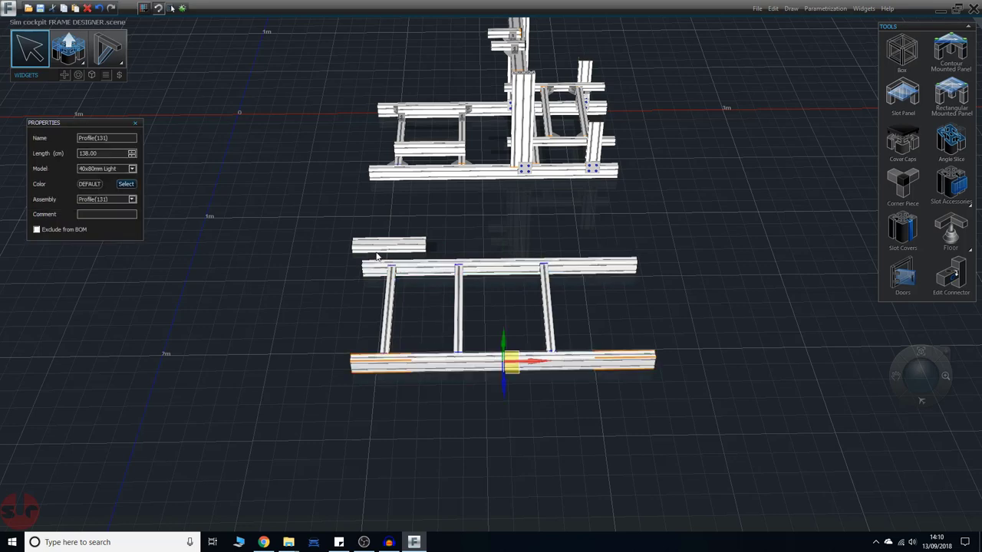
# Correct the short profile's length in small increments until it is 40 cm
pyautogui.click(377, 254)
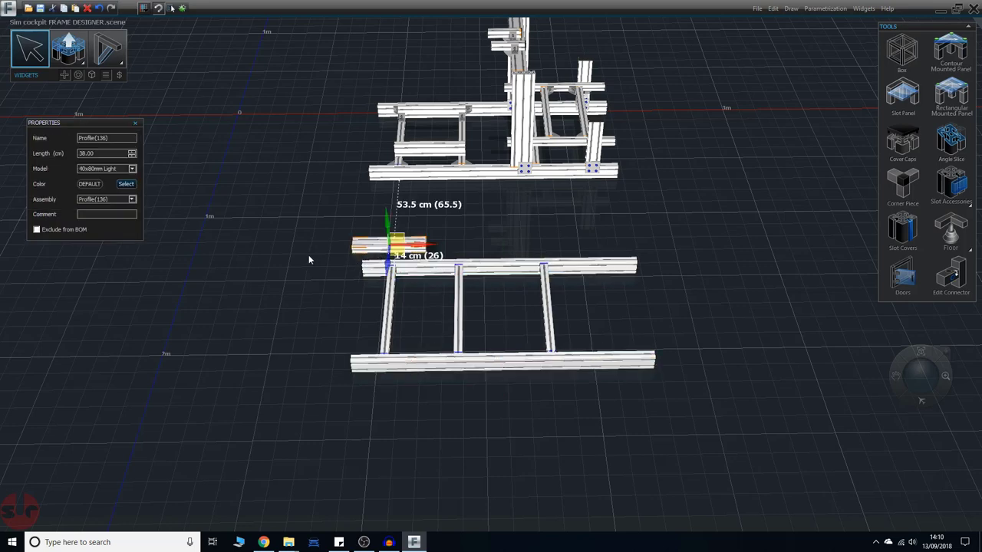
pyautogui.click(133, 154)
pyautogui.click(132, 152)
pyautogui.click(132, 152)
pyautogui.click(132, 152)
pyautogui.click(132, 152)
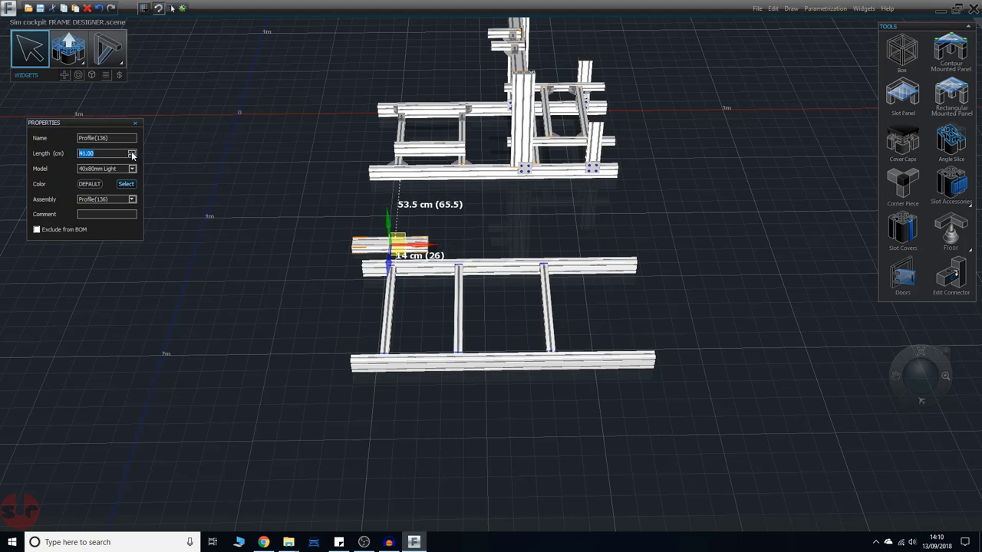
pyautogui.click(133, 156)
pyautogui.click(202, 265)
pyautogui.click(371, 248)
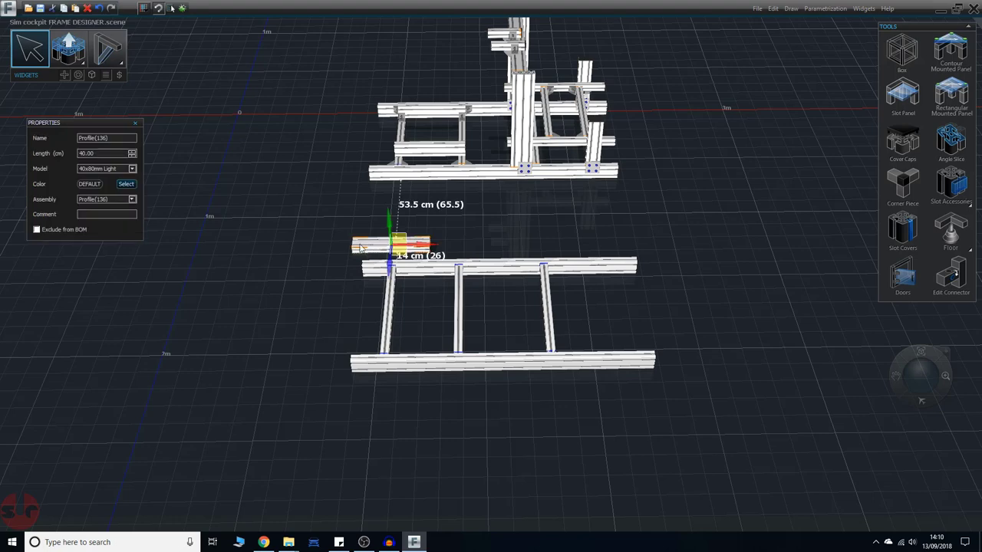
# Raise the 40 cm profile above rail height and shift it lengthwise to align with the first two crosspieces
pyautogui.click(314, 264)
pyautogui.click(362, 246)
pyautogui.moveTo(389, 222); pyautogui.dragTo(388, 201)
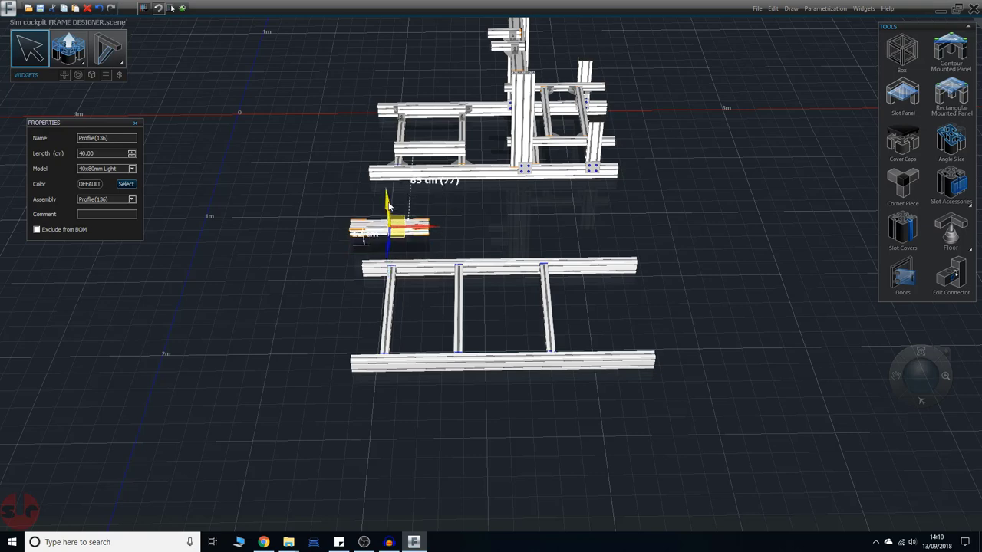
pyautogui.moveTo(426, 230); pyautogui.dragTo(465, 230)
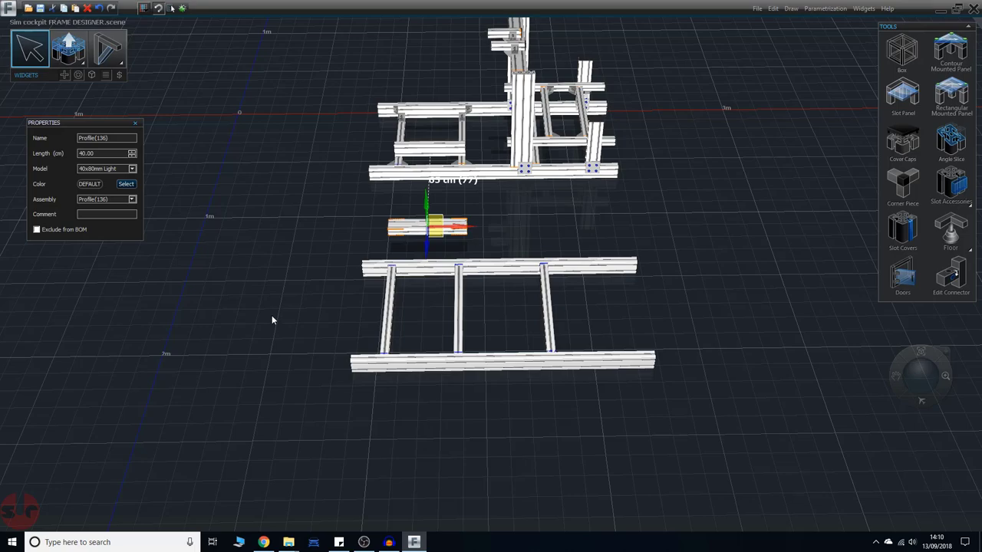
# Move the 40 cm profile sideways into the new frame, 4 cm inside the rail nearest the original cockpit
pyautogui.scroll(4, 264, 287)
pyautogui.moveTo(272, 293); pyautogui.dragTo(285, 320, button='middle')
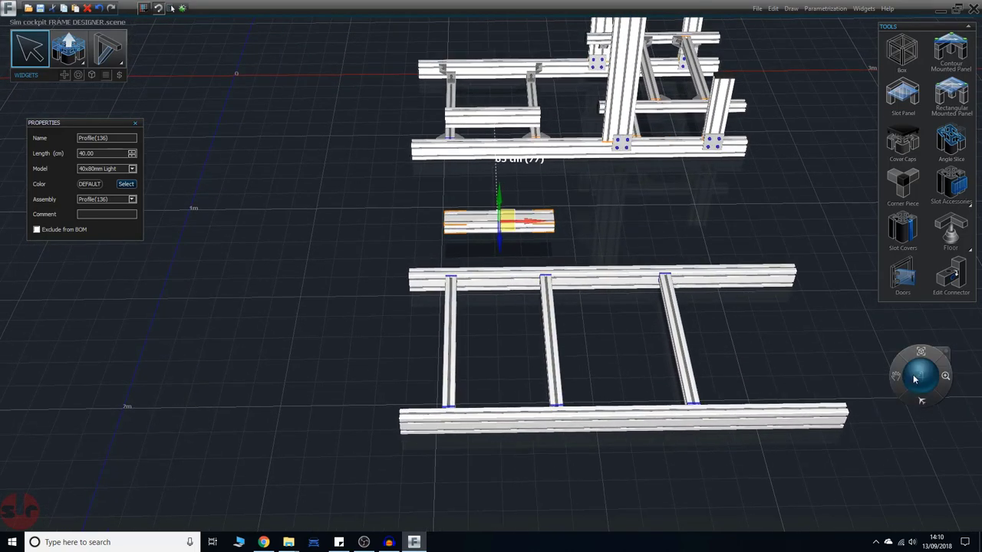
pyautogui.moveTo(915, 379); pyautogui.dragTo(149, 316)
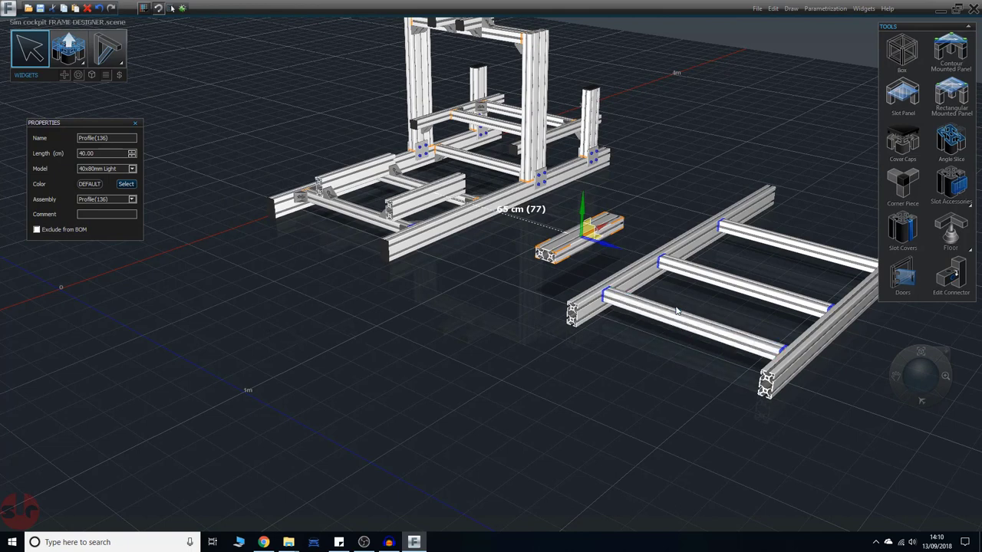
pyautogui.moveTo(612, 253); pyautogui.dragTo(699, 292)
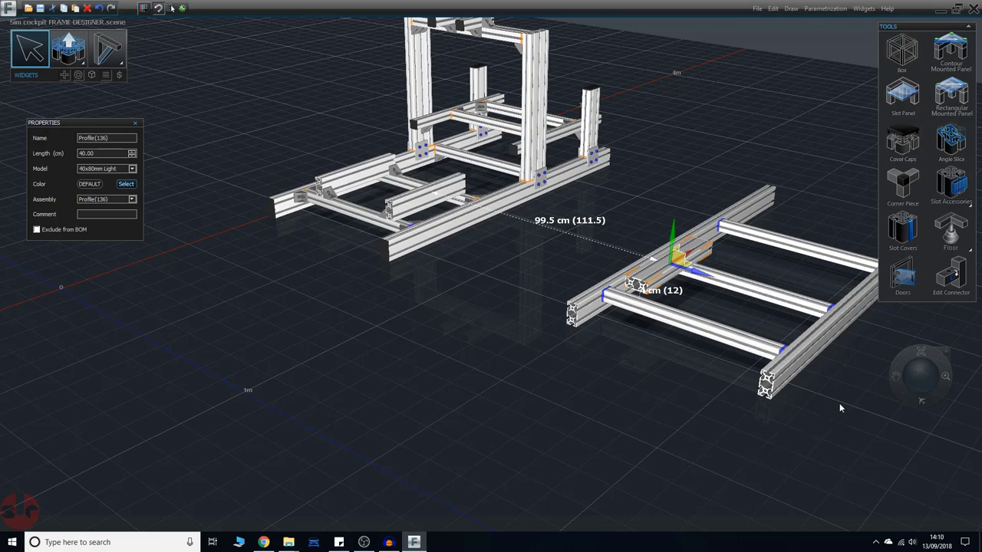
# Rotate the 40 cm profile a quarter turn about its long axis so its wider face stands upright
pyautogui.moveTo(838, 408); pyautogui.dragTo(597, 461, button='middle')
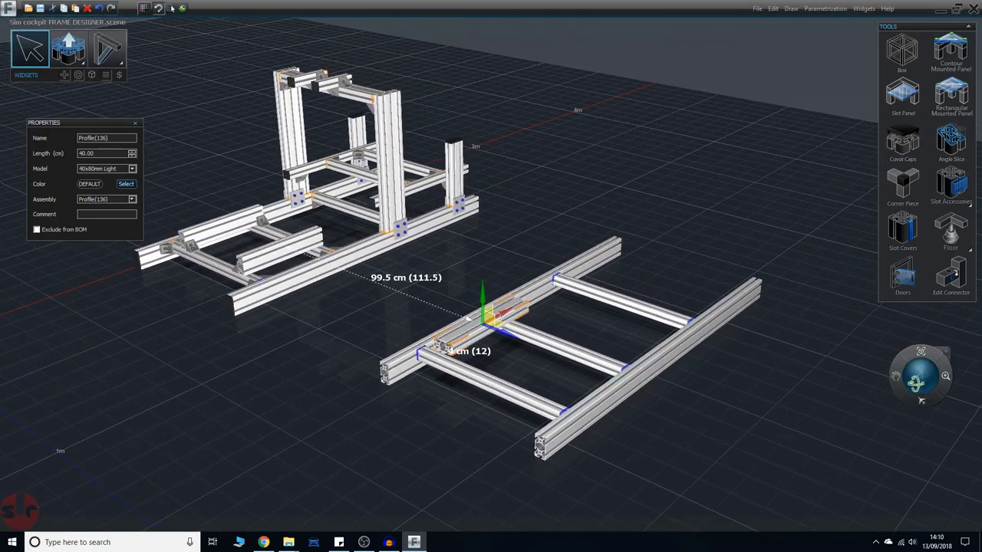
pyautogui.moveTo(879, 384); pyautogui.dragTo(868, 365, button='middle')
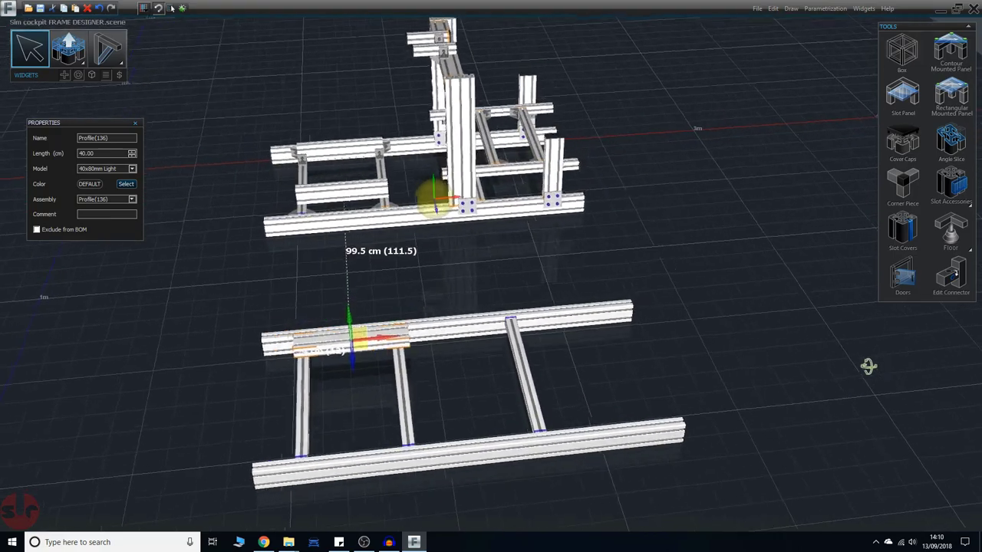
pyautogui.moveTo(252, 391)
pyautogui.mouseDown(button='middle')
pyautogui.moveTo(329, 430)
pyautogui.moveTo(509, 422)
pyautogui.moveTo(568, 404)
pyautogui.moveTo(559, 458)
pyautogui.moveTo(549, 438)
pyautogui.moveTo(554, 415)
pyautogui.mouseUp(button='middle')
pyautogui.click(431, 301)
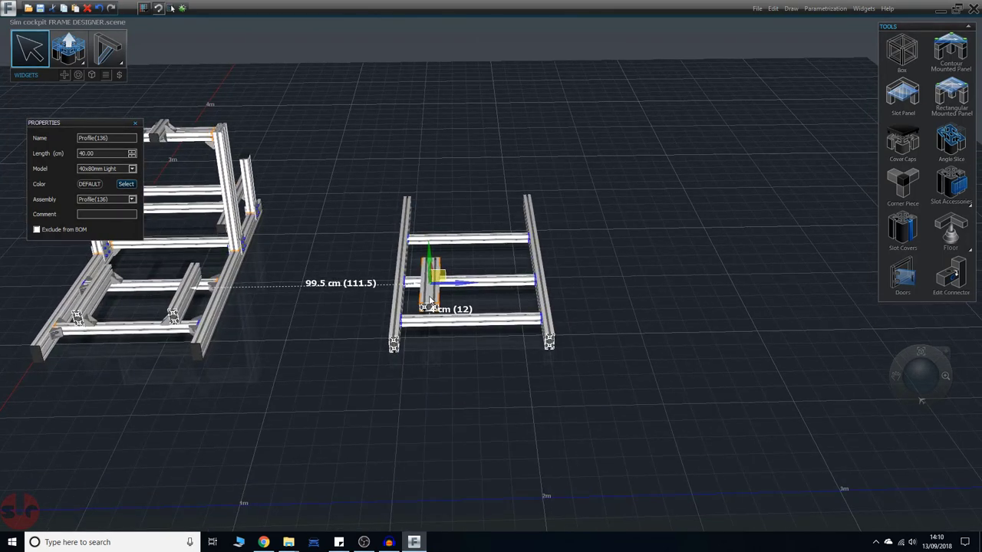
pyautogui.rightClick(430, 301)
pyautogui.click(455, 351)
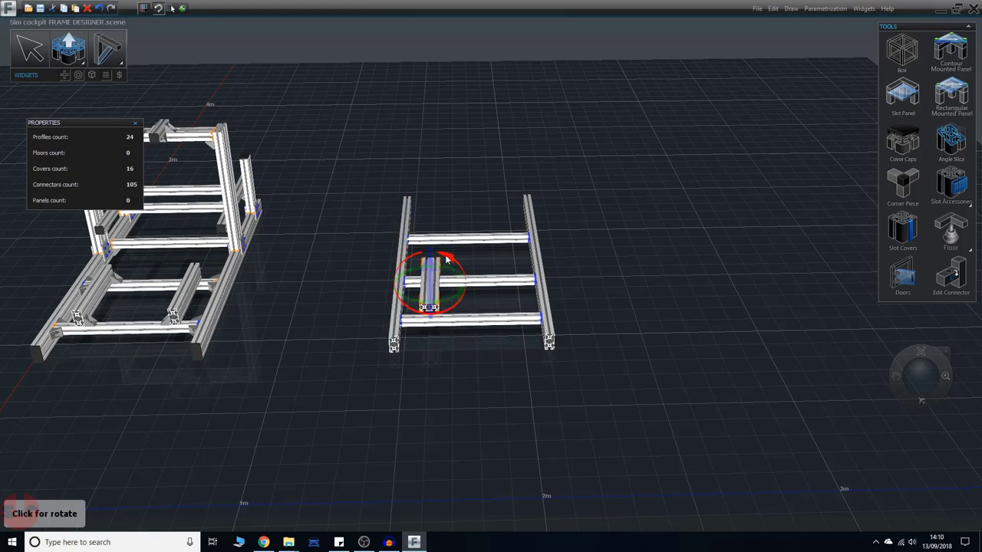
pyautogui.click(449, 259)
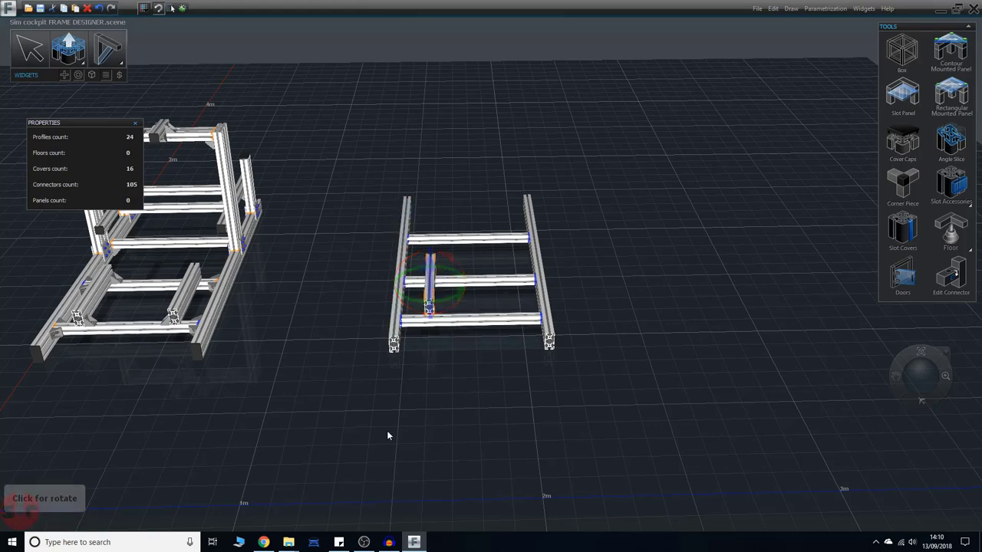
pyautogui.click(387, 430)
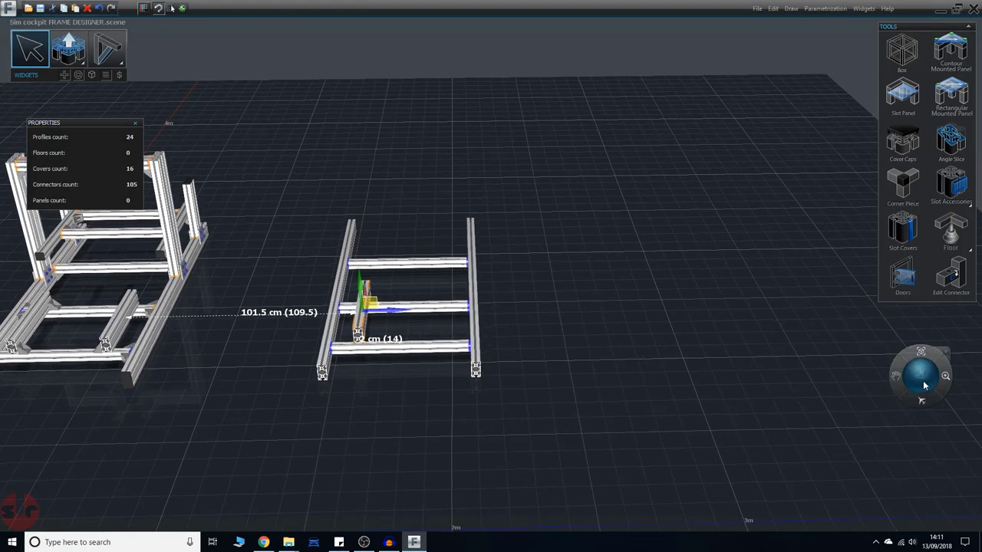
# Lower the upright 40 cm profile towards the tops of the first two crosspieces
pyautogui.moveTo(578, 342)
pyautogui.mouseDown(button='middle')
pyautogui.moveTo(426, 310)
pyautogui.moveTo(423, 255)
pyautogui.mouseUp(button='middle')
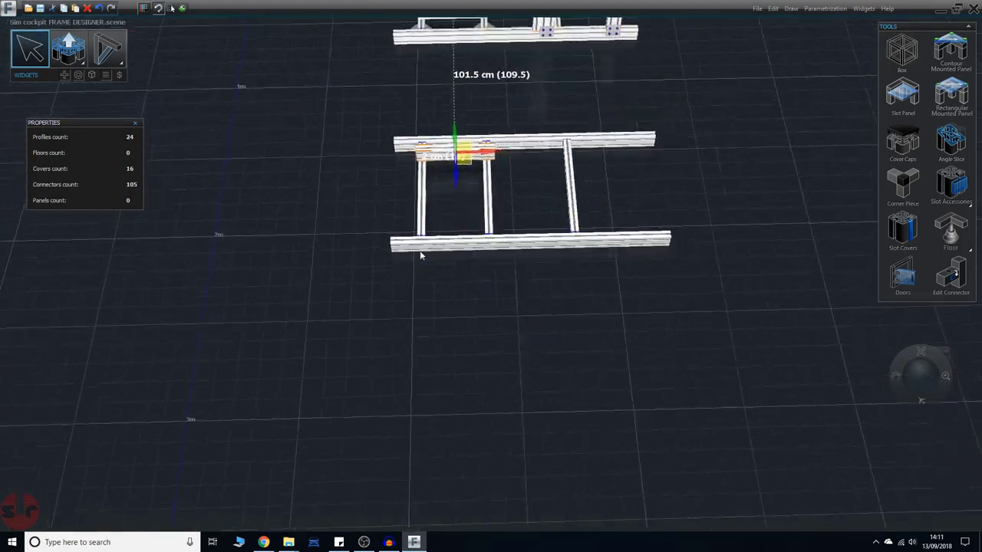
pyautogui.scroll(5, 438, 227)
pyautogui.scroll(2, 499, 169)
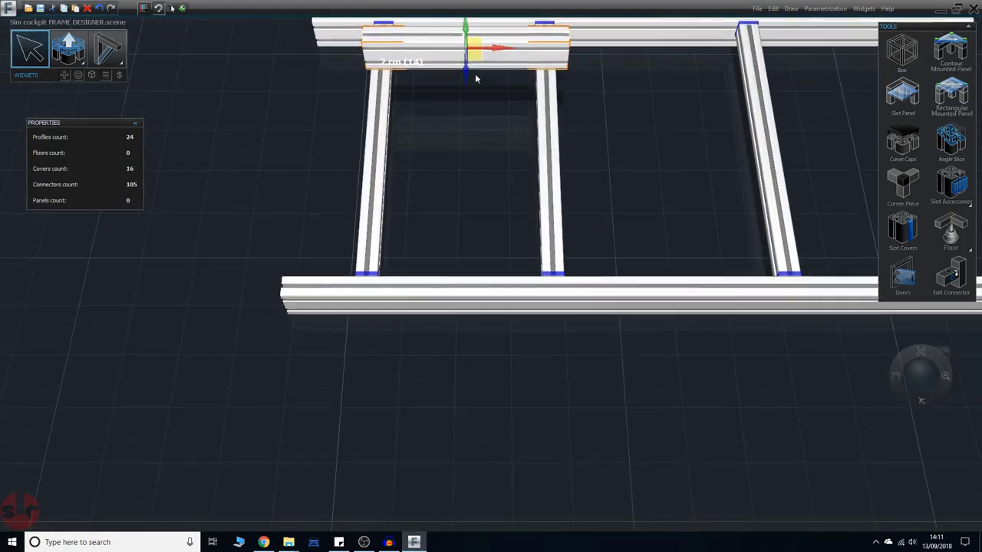
pyautogui.click(611, 152)
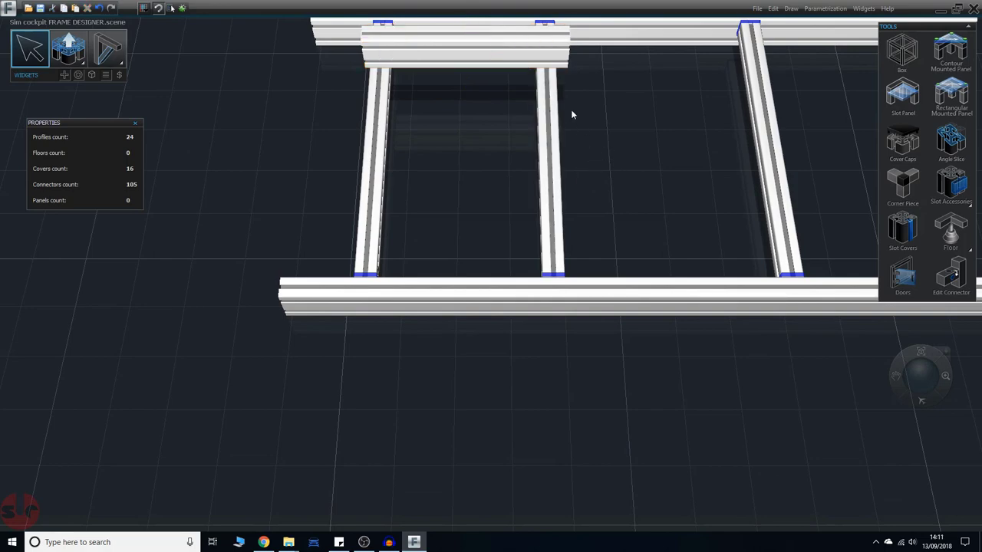
pyautogui.moveTo(574, 136); pyautogui.dragTo(596, 388, button='middle')
pyautogui.click(485, 320)
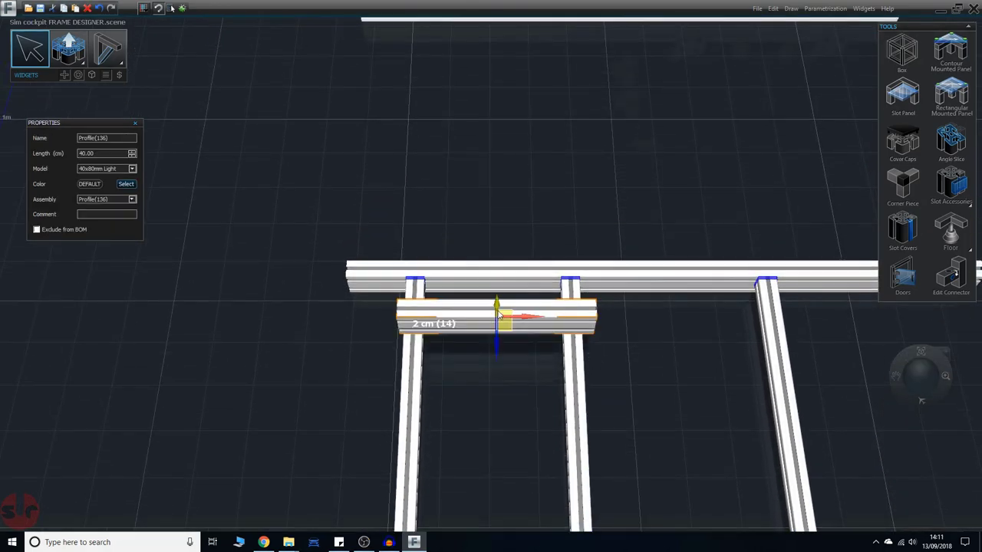
pyautogui.moveTo(461, 417); pyautogui.dragTo(474, 459, button='right')
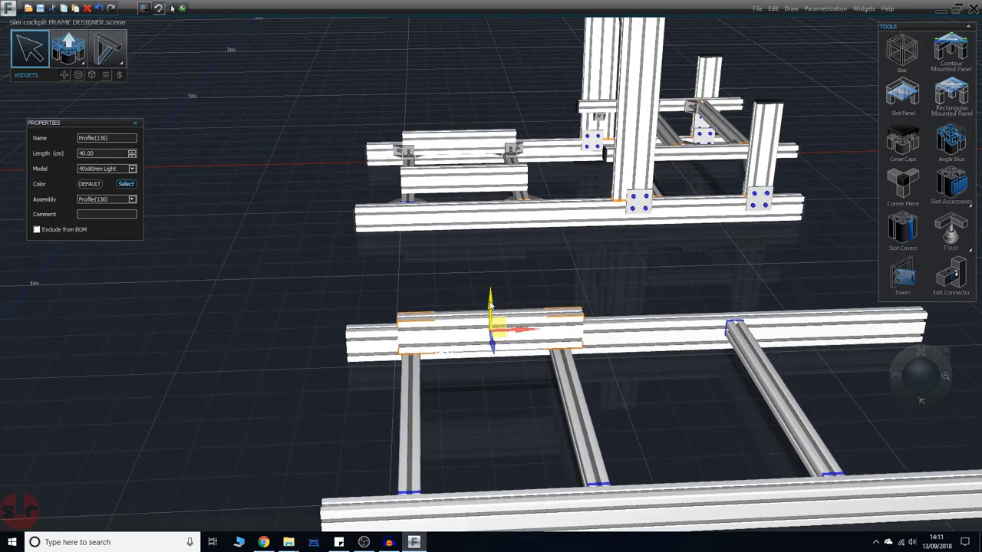
pyautogui.moveTo(490, 305); pyautogui.dragTo(491, 311)
# Fine-tune the 40 cm profile's height so its underside rests directly on the two crosspieces
pyautogui.moveTo(461, 399); pyautogui.dragTo(533, 406, button='middle')
pyautogui.scroll(4, 534, 404)
pyautogui.scroll(5, 535, 405)
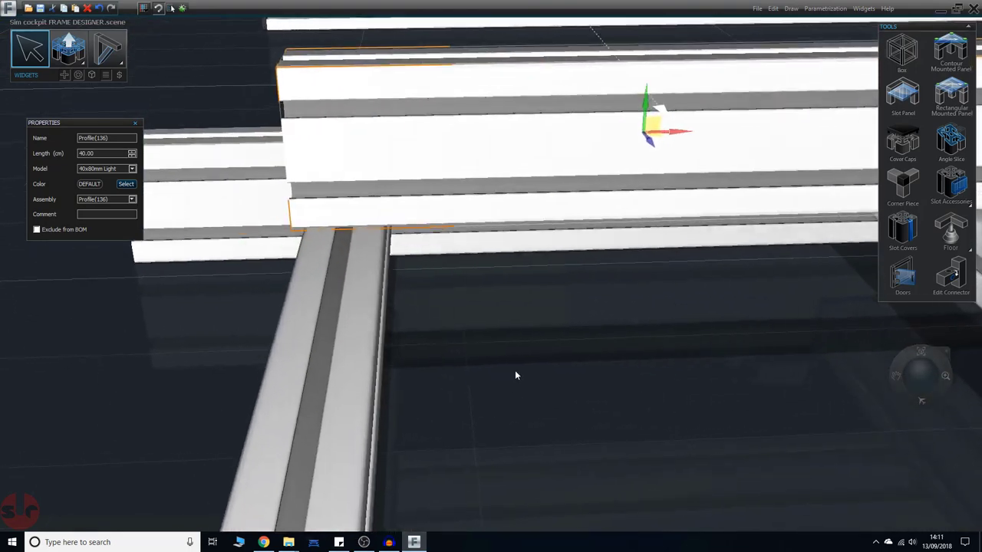
pyautogui.scroll(-3, 519, 356)
pyautogui.scroll(-2, 570, 298)
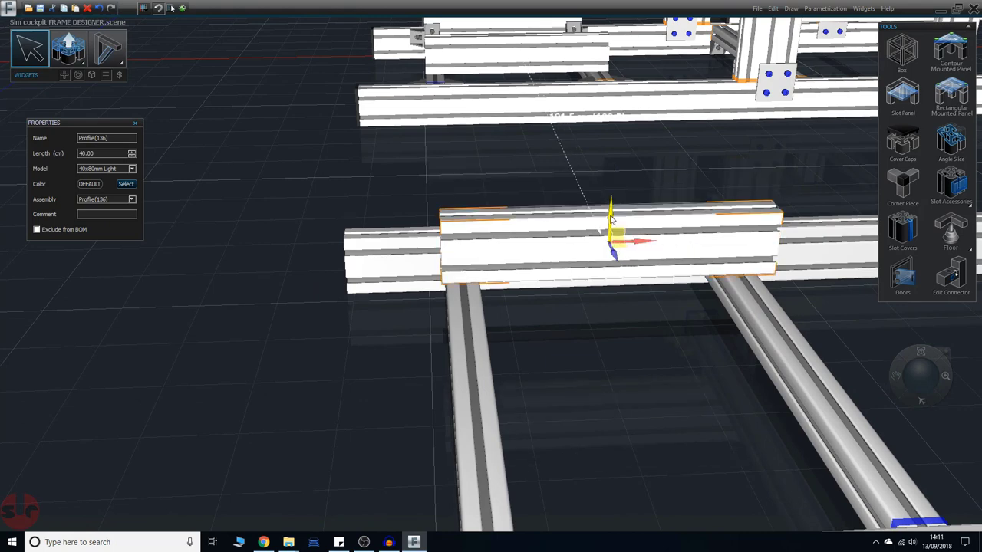
pyautogui.moveTo(611, 206)
pyautogui.mouseDown()
pyautogui.moveTo(610, 149)
pyautogui.moveTo(610, 207)
pyautogui.moveTo(608, 159)
pyautogui.moveTo(605, 195)
pyautogui.mouseUp()
pyautogui.moveTo(678, 414); pyautogui.dragTo(601, 440, button='middle')
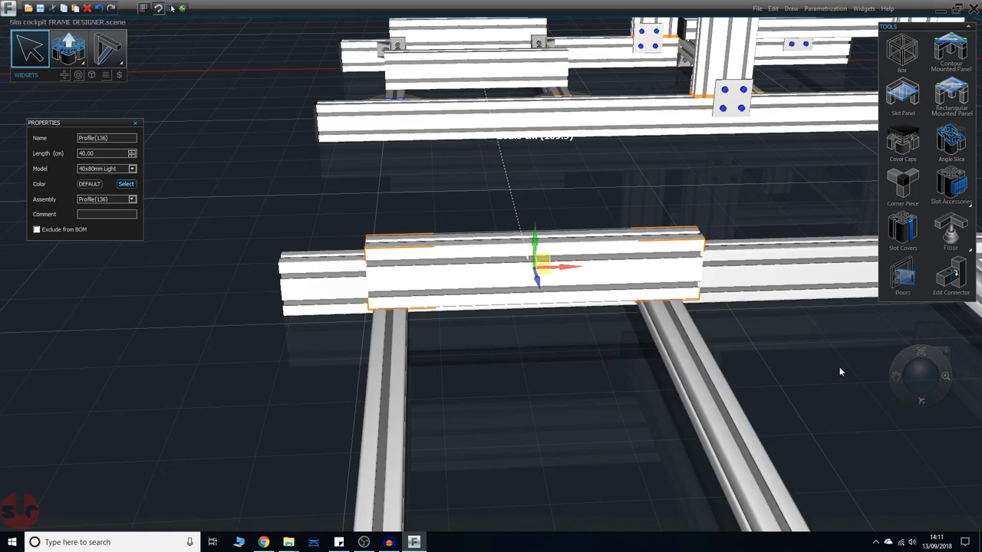
# Slide the first two crosspieces apart to a 32 cm gap, aligning their outer sides with the 40 cm profile's ends
pyautogui.moveTo(839, 368); pyautogui.dragTo(777, 336, button='middle')
pyautogui.moveTo(724, 350); pyautogui.dragTo(680, 303, button='right')
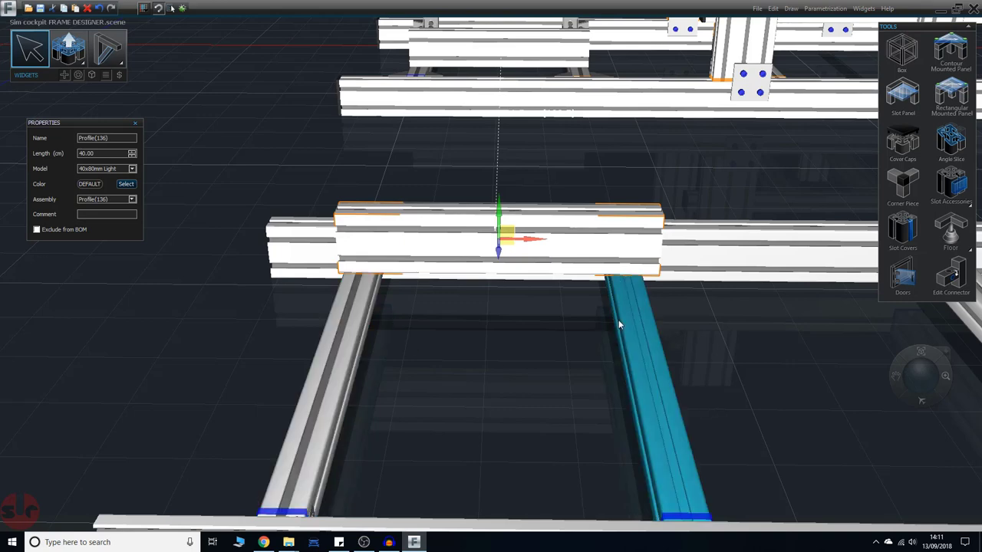
pyautogui.click(630, 346)
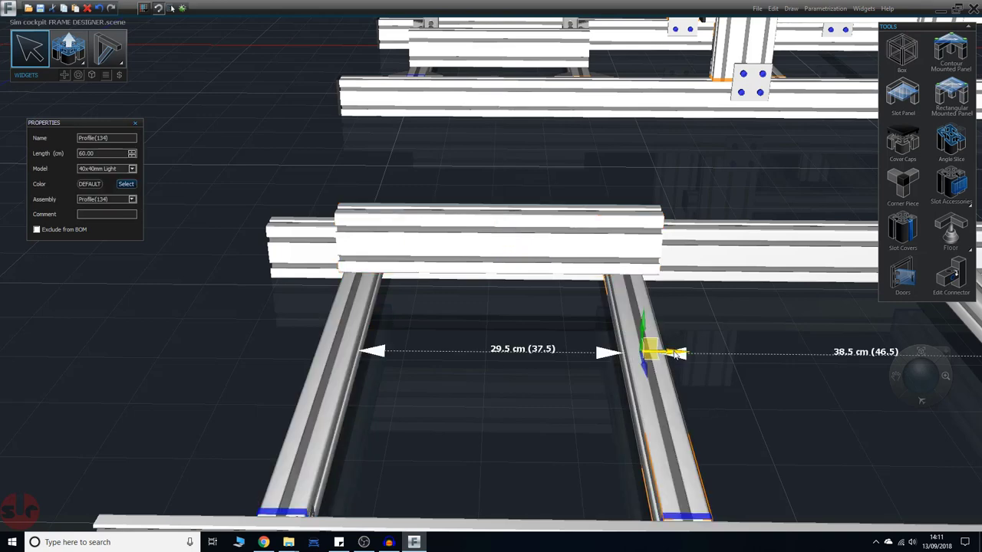
pyautogui.moveTo(677, 355); pyautogui.dragTo(693, 360)
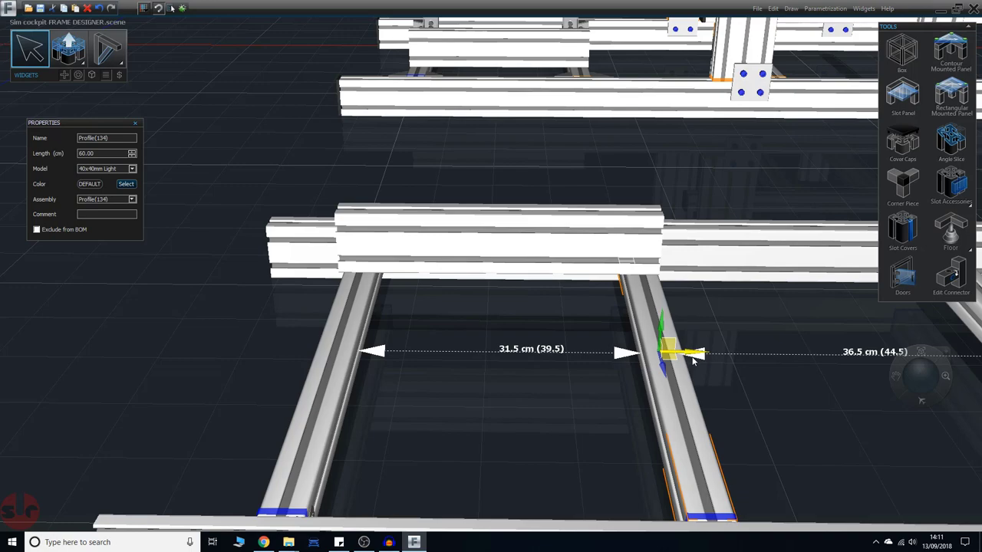
pyautogui.click(345, 343)
pyautogui.moveTo(377, 355); pyautogui.dragTo(372, 357)
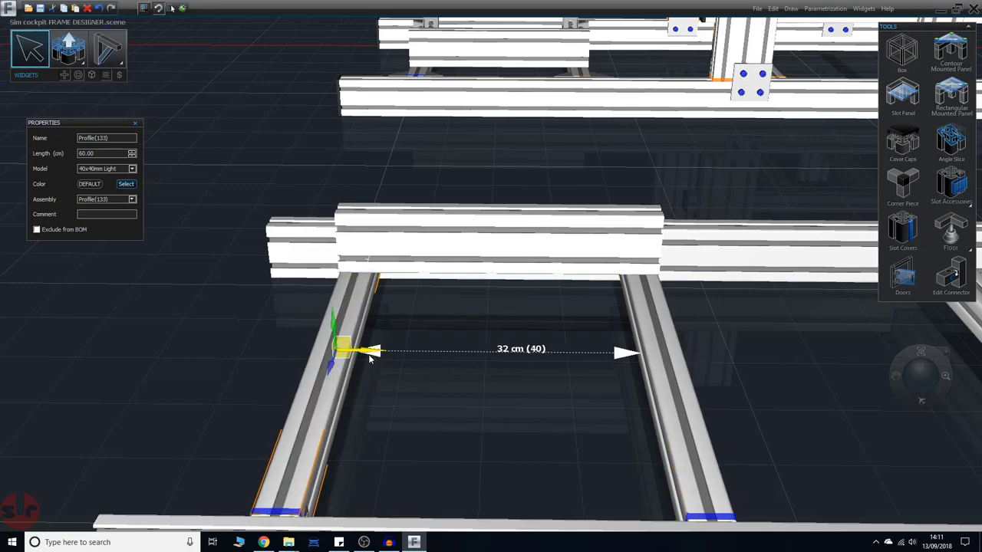
# Copy the 40 cm profile together with its adjacent rail and place the pair between the new frame and the original cockpit
pyautogui.moveTo(486, 412); pyautogui.dragTo(505, 359, button='middle')
pyautogui.scroll(-5, 375, 350)
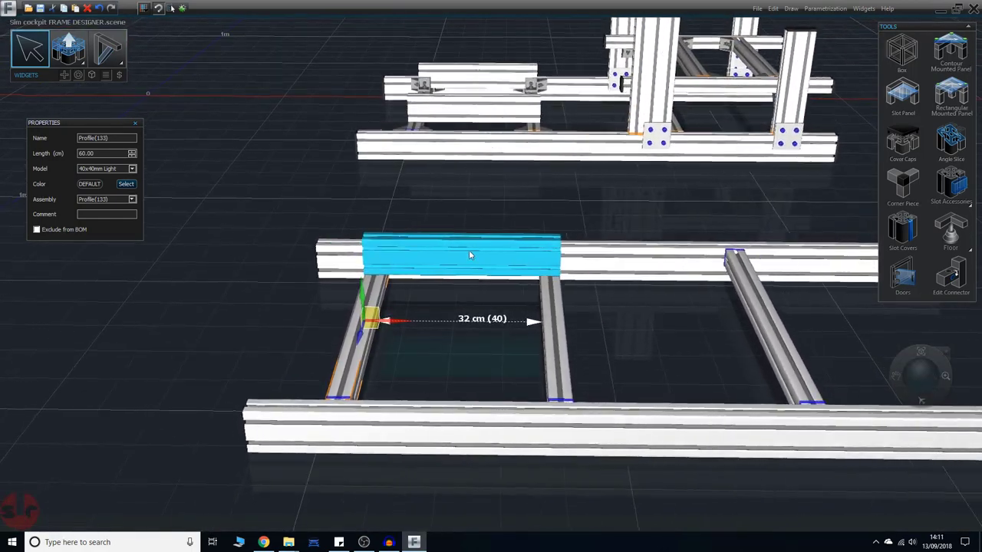
pyautogui.click(469, 252)
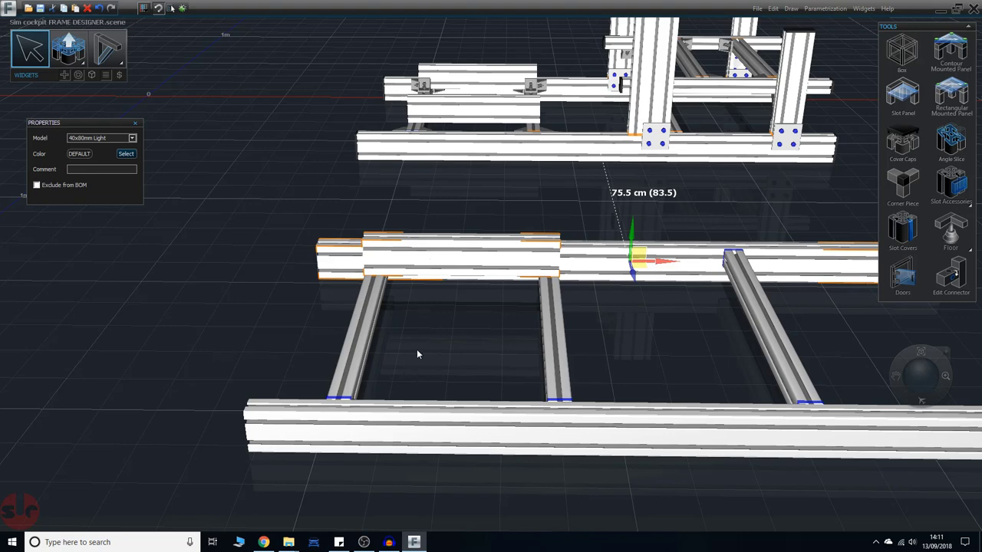
pyautogui.hotkey('ctrl', 'c')
pyautogui.hotkey('ctrl', 'v')
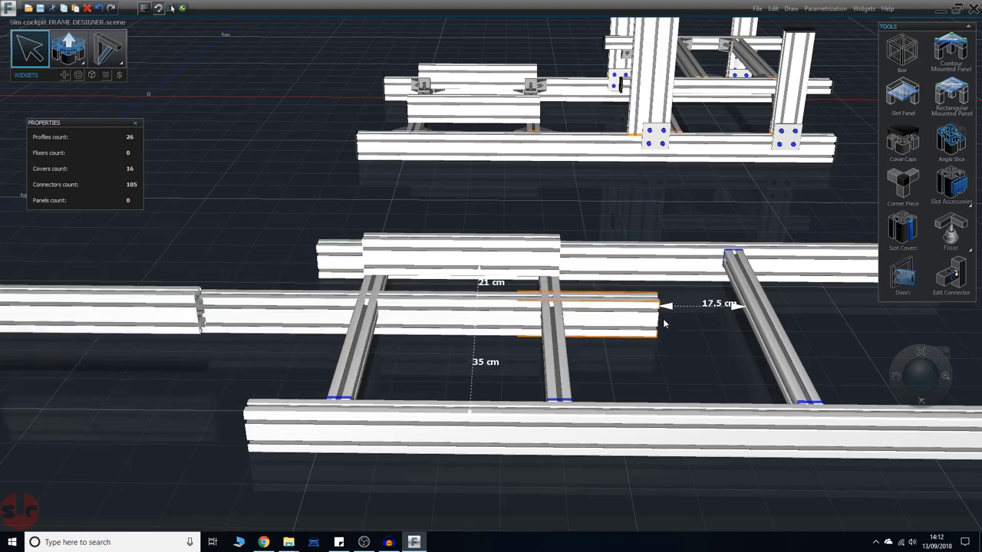
pyautogui.click(725, 201)
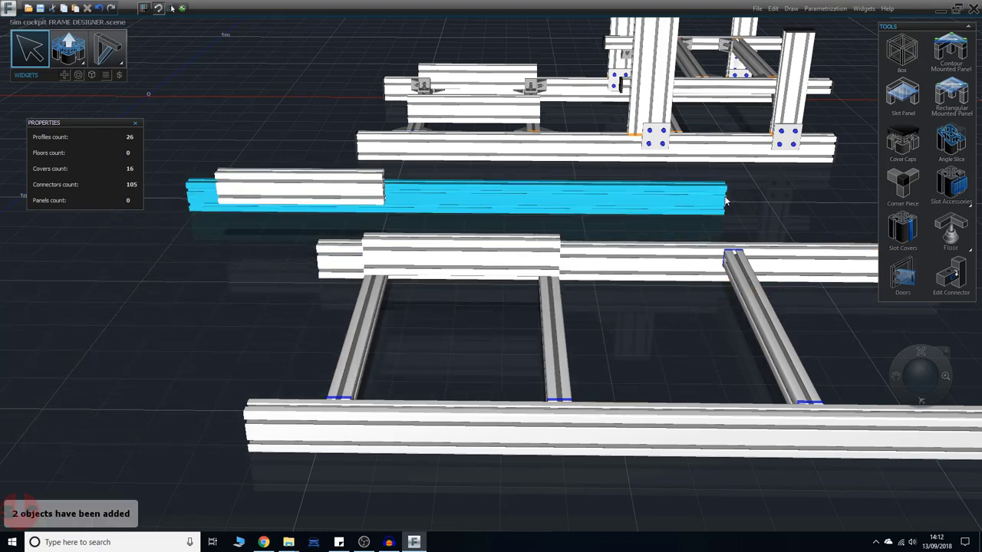
# Delete the copied rail and move the copied 40 cm profile onto the first two crosspieces, parallel to the original with a 34.5 cm gap
pyautogui.click(500, 198)
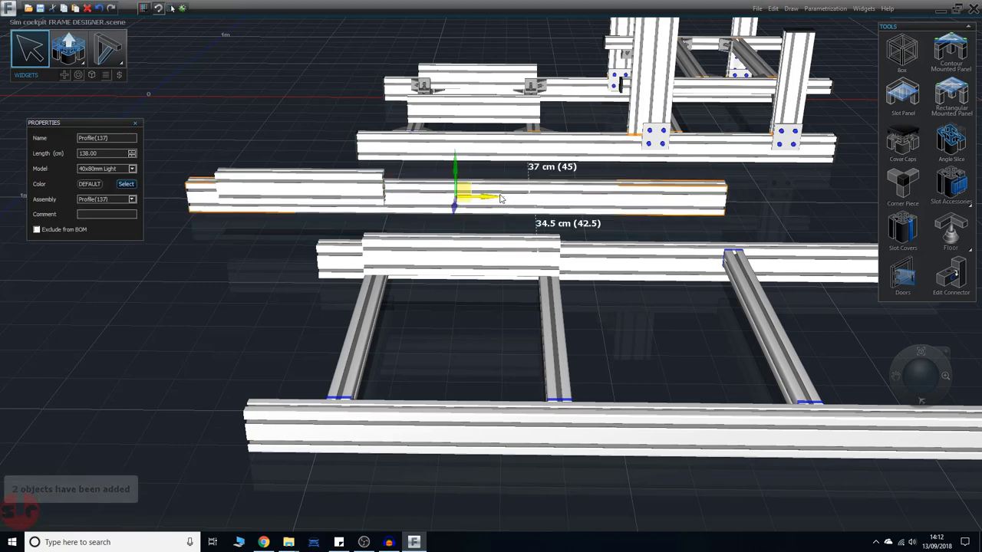
pyautogui.press('Delete')
pyautogui.click(331, 187)
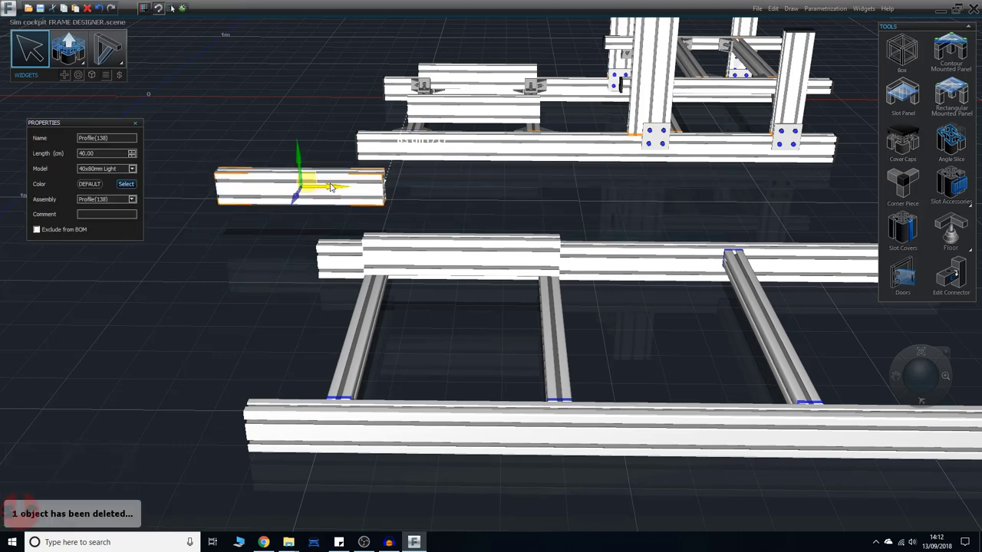
pyautogui.click(438, 256)
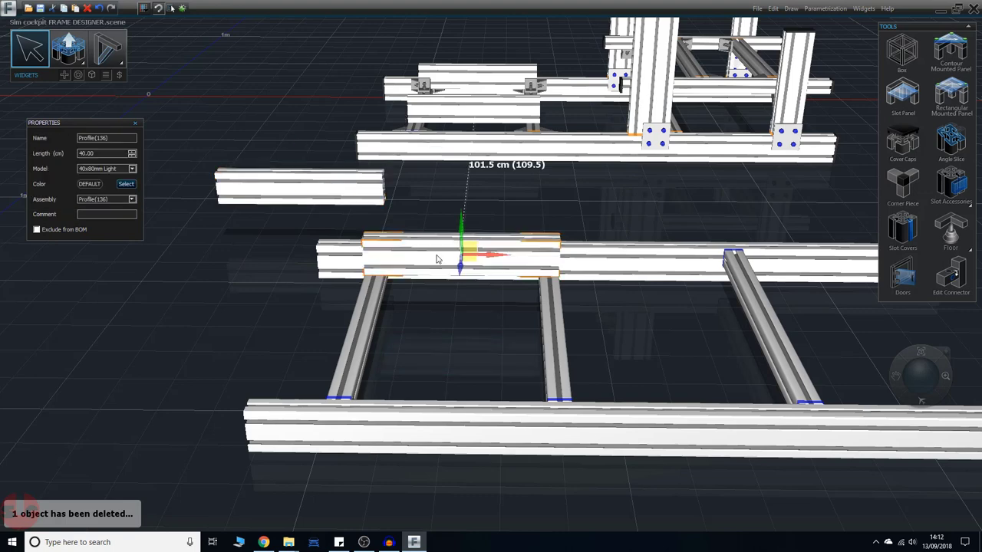
pyautogui.click(478, 112)
pyautogui.click(312, 186)
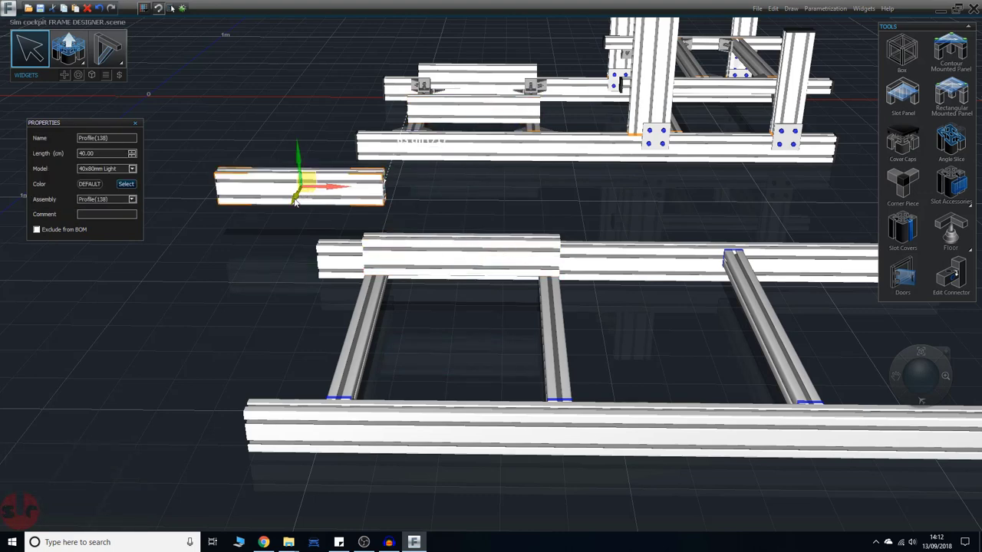
pyautogui.moveTo(301, 193); pyautogui.dragTo(258, 399)
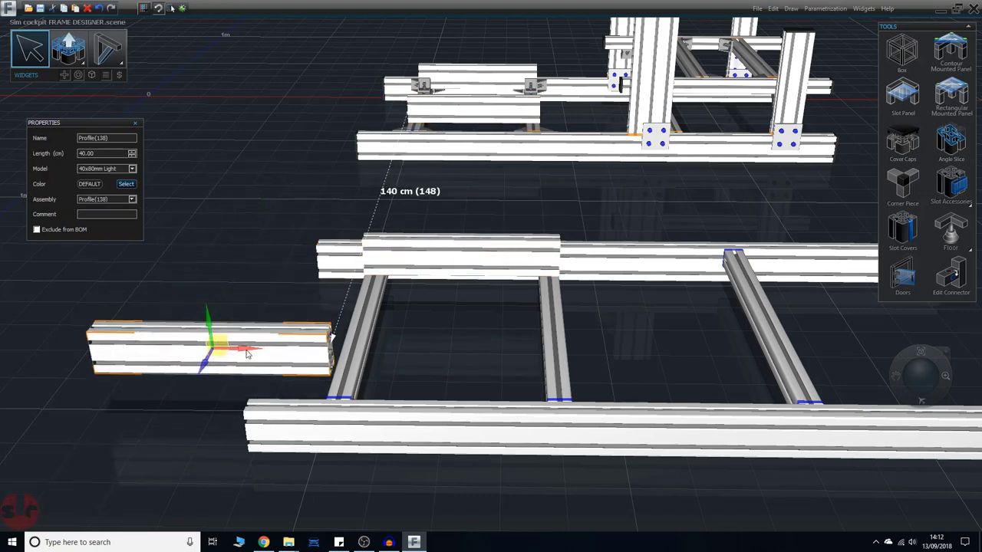
pyautogui.moveTo(240, 353); pyautogui.dragTo(484, 353)
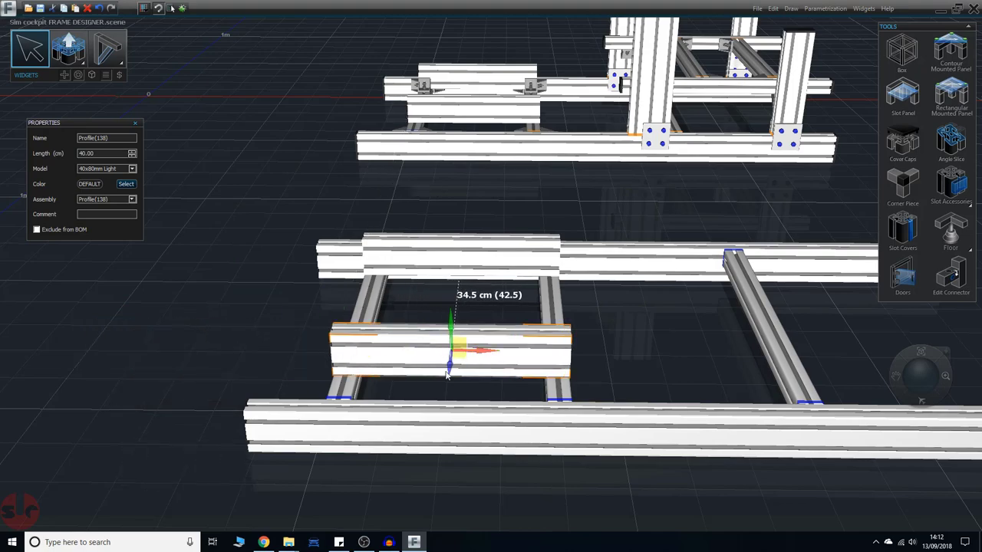
# Shift the second 40 cm profile sideways along the crosspieces to adjust its spacing from the first one
pyautogui.scroll(4, 234, 392)
pyautogui.moveTo(255, 366)
pyautogui.mouseDown(button='middle')
pyautogui.moveTo(307, 392)
pyautogui.moveTo(363, 396)
pyautogui.moveTo(373, 432)
pyautogui.mouseUp(button='middle')
pyautogui.scroll(-4, 333, 445)
pyautogui.scroll(-4, 297, 446)
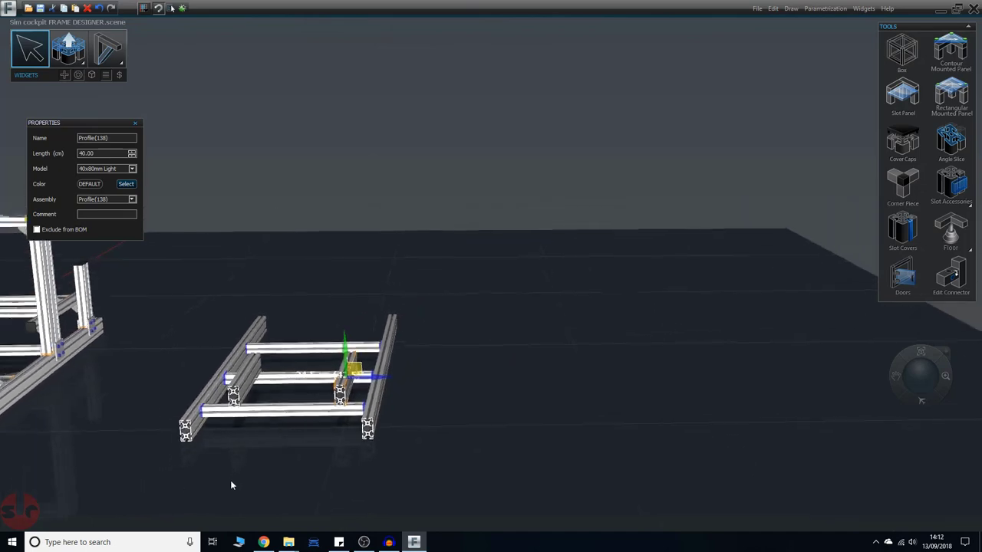
pyautogui.moveTo(196, 484); pyautogui.dragTo(491, 491, button='middle')
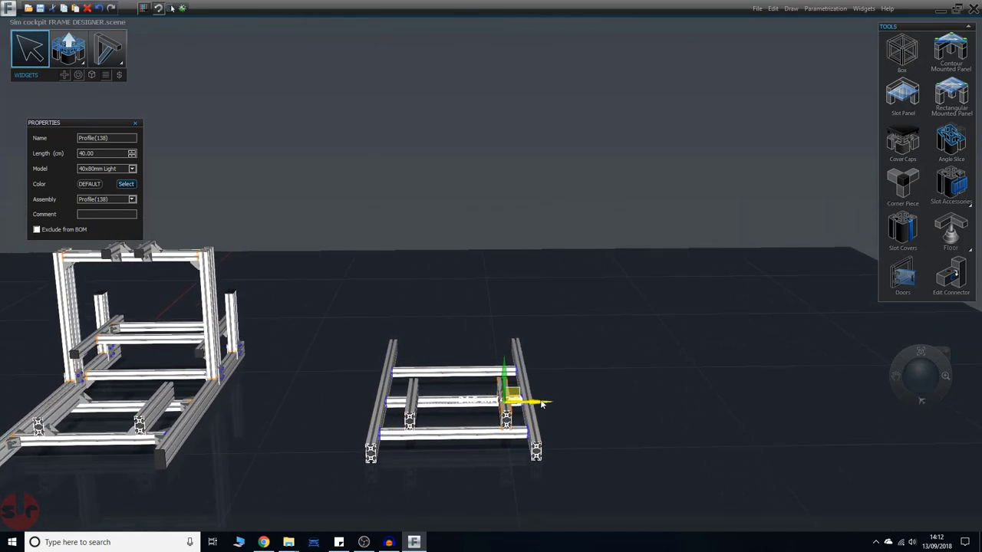
# Move the two short 40 cm profiles inside the new base frame slightly closer together
pyautogui.moveTo(542, 403); pyautogui.dragTo(531, 405)
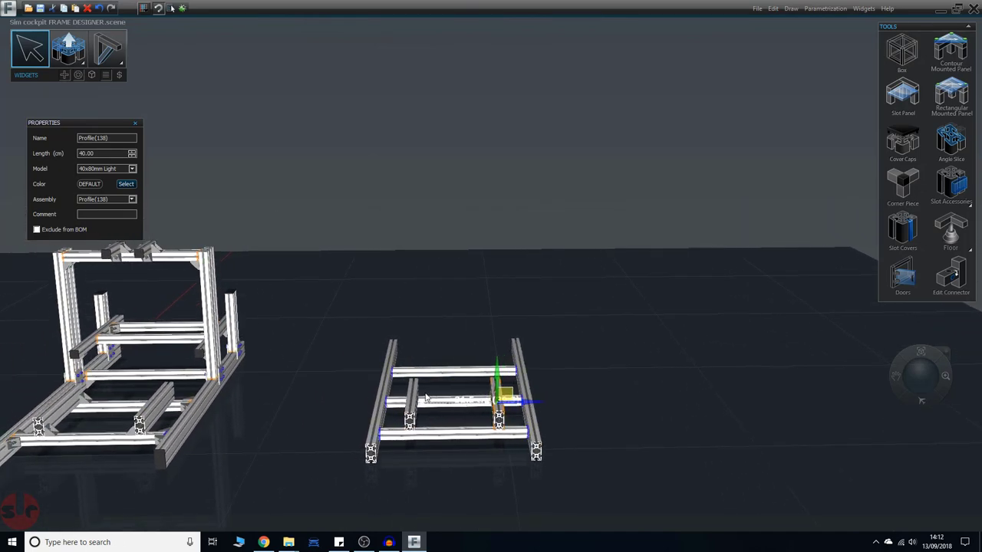
pyautogui.click(412, 418)
pyautogui.moveTo(446, 404); pyautogui.dragTo(453, 404)
pyautogui.click(499, 407)
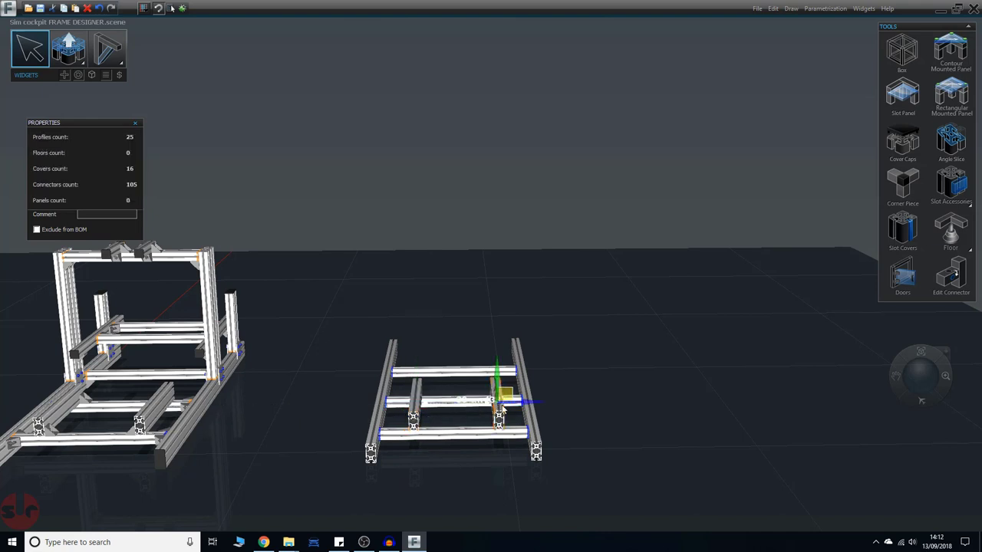
pyautogui.moveTo(530, 405); pyautogui.dragTo(528, 404)
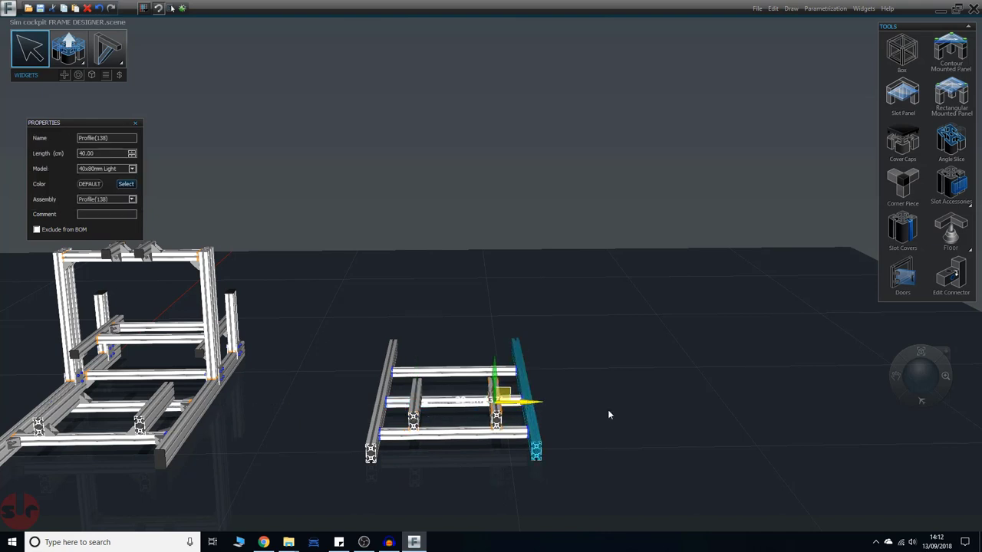
# Draw a vertical 40x120 8-slot profile about 149 cm long beside the new base frame
pyautogui.moveTo(680, 399); pyautogui.dragTo(723, 292, button='middle')
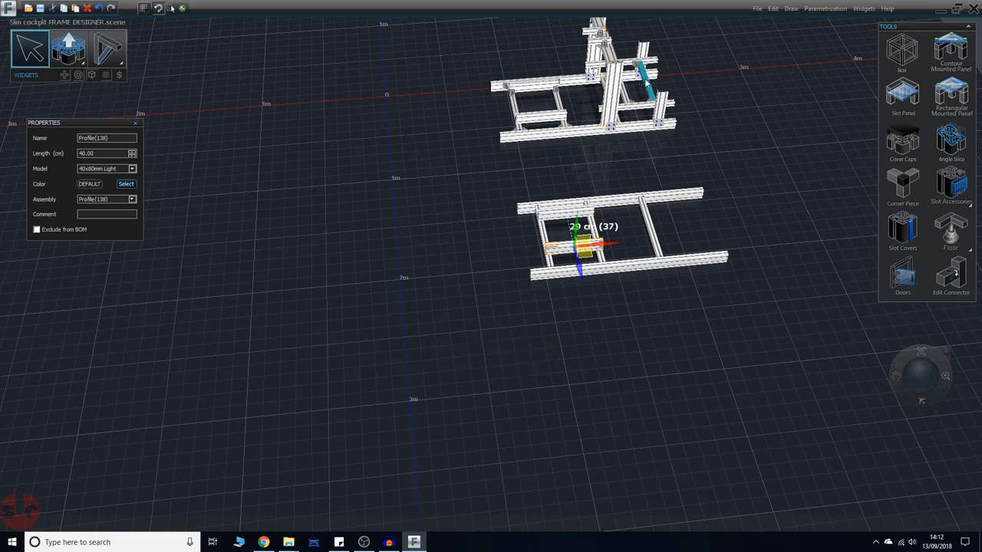
pyautogui.click(611, 95)
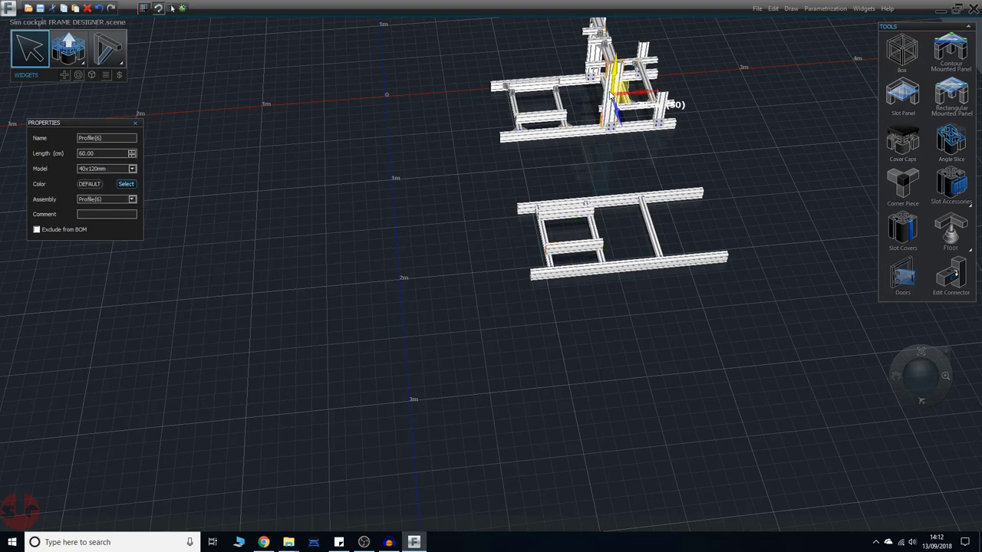
pyautogui.click(83, 65)
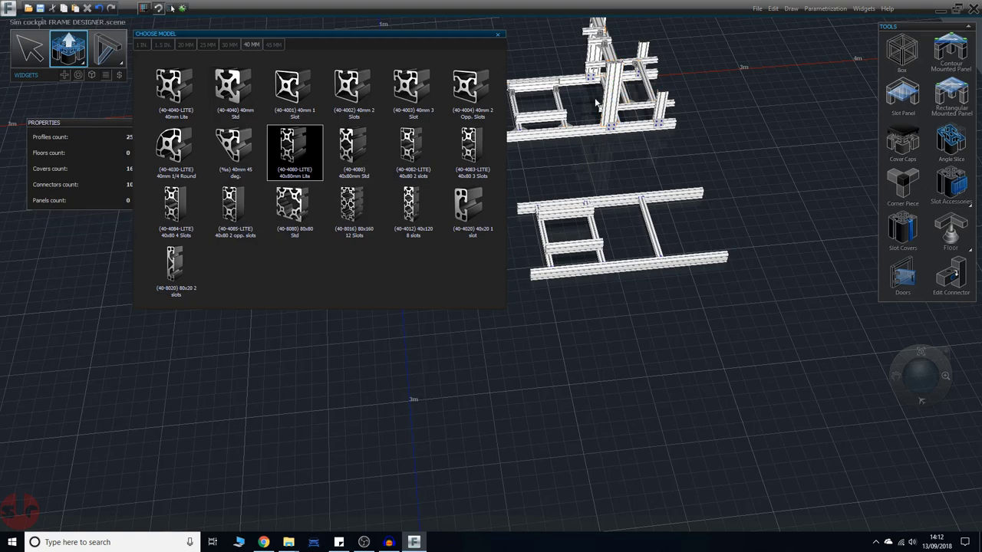
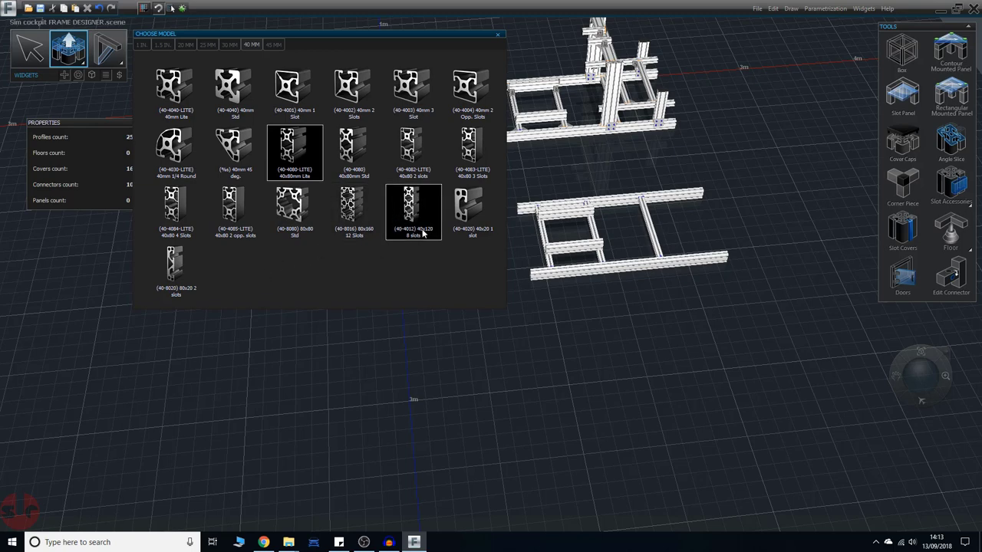
pyautogui.click(409, 201)
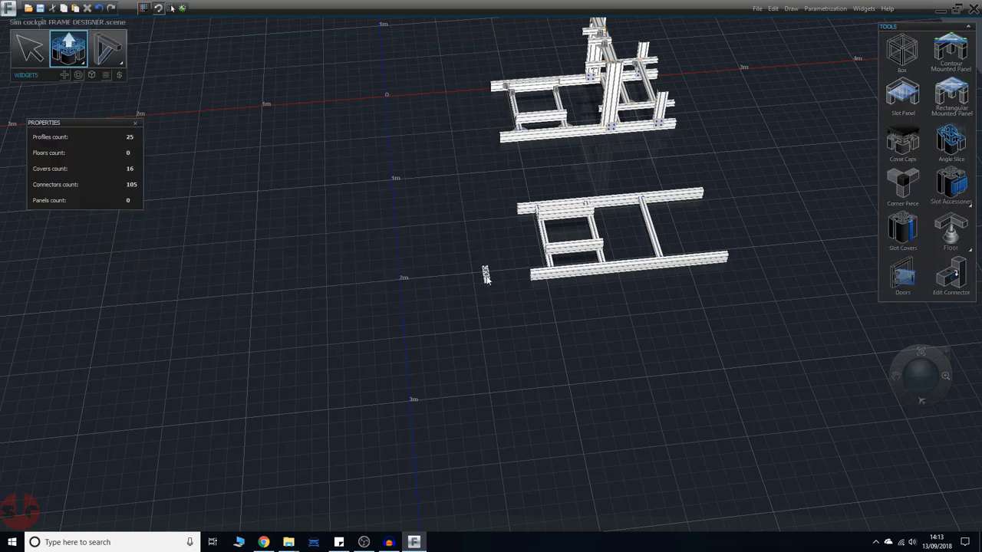
pyautogui.click(486, 277)
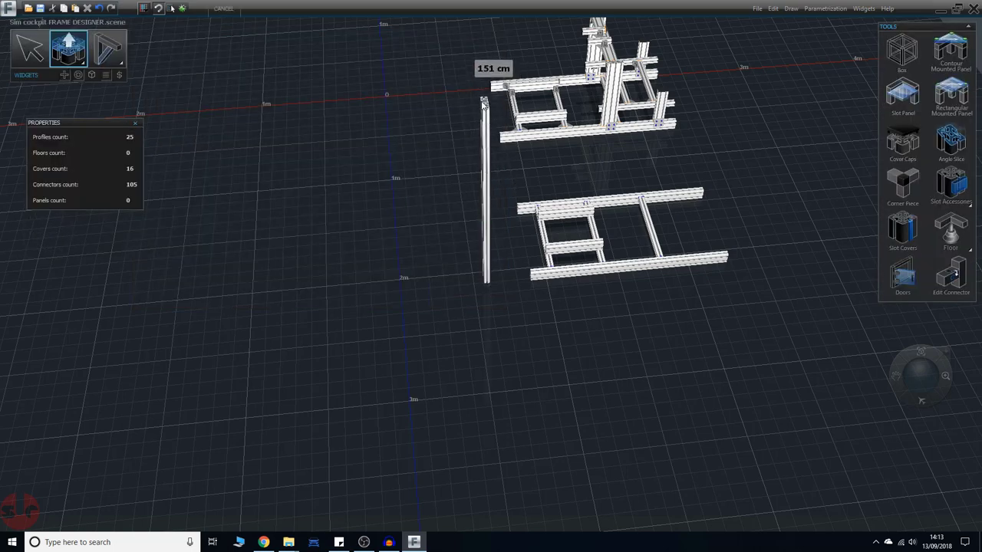
pyautogui.click(484, 101)
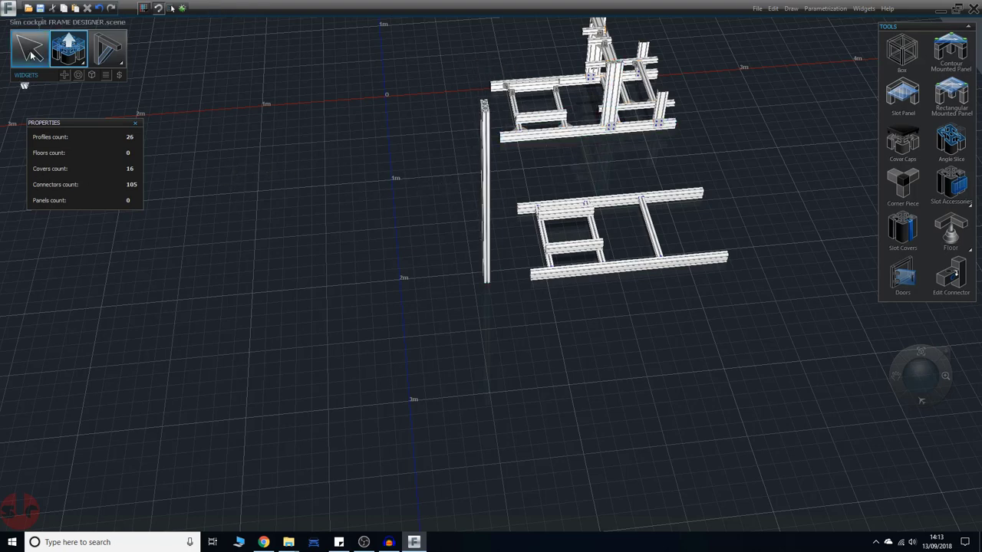
# Check the length of the original cockpit's 40x120 upright and set the new upright's length to 60 cm
pyautogui.click(30, 53)
pyautogui.click(612, 101)
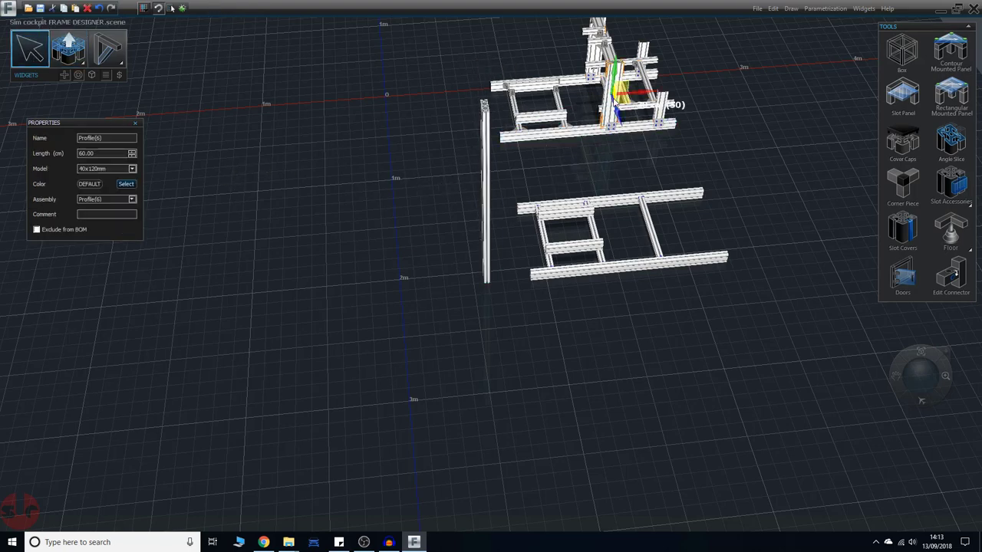
pyautogui.click(485, 184)
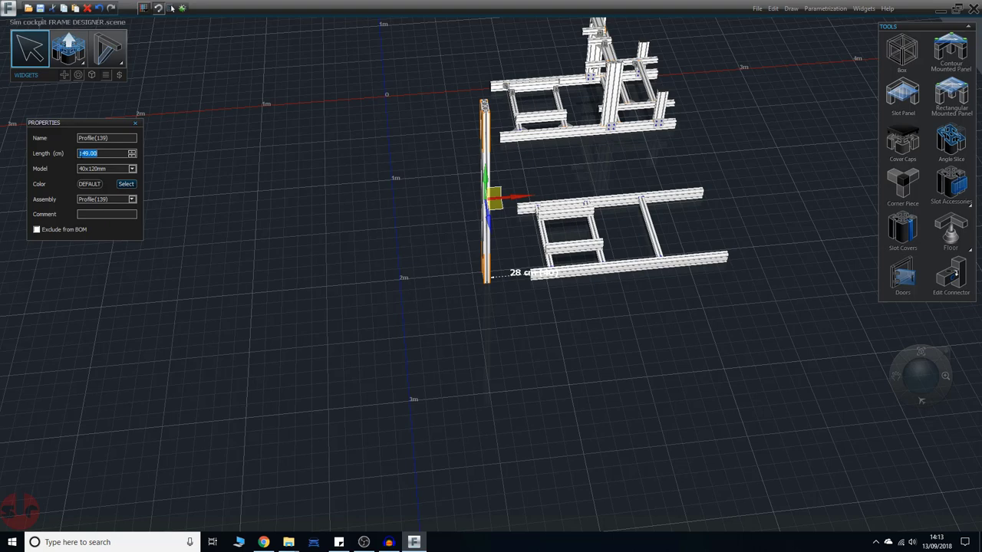
pyautogui.press('Return')
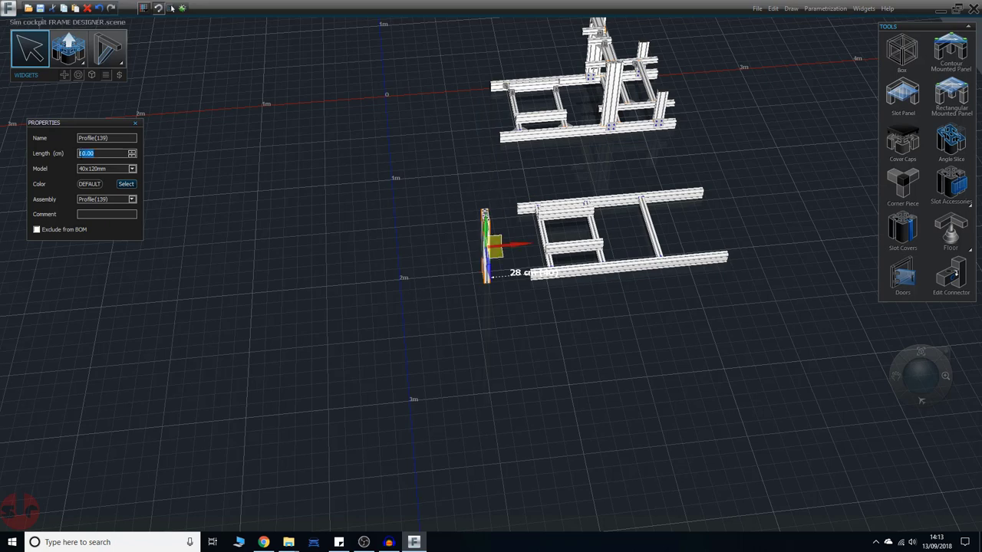
pyautogui.click(313, 209)
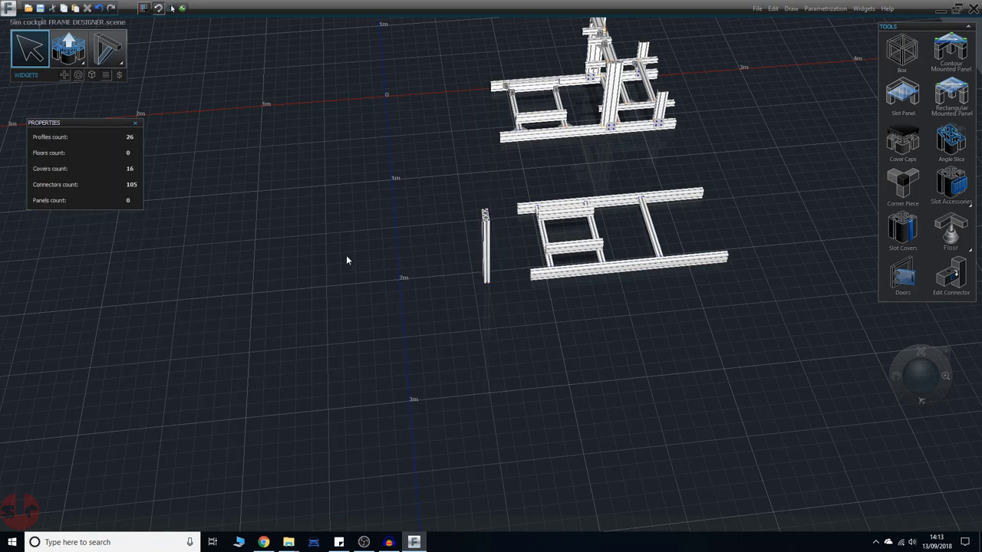
# Move the 60 cm upright about 113 cm along the new base frame and across to its outer side rail
pyautogui.click(486, 254)
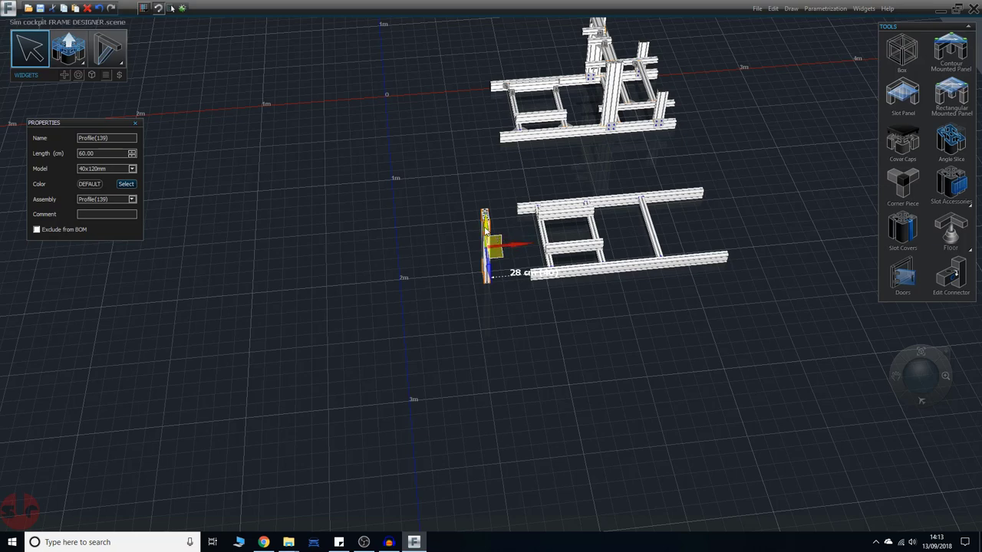
pyautogui.moveTo(485, 229); pyautogui.dragTo(693, 194)
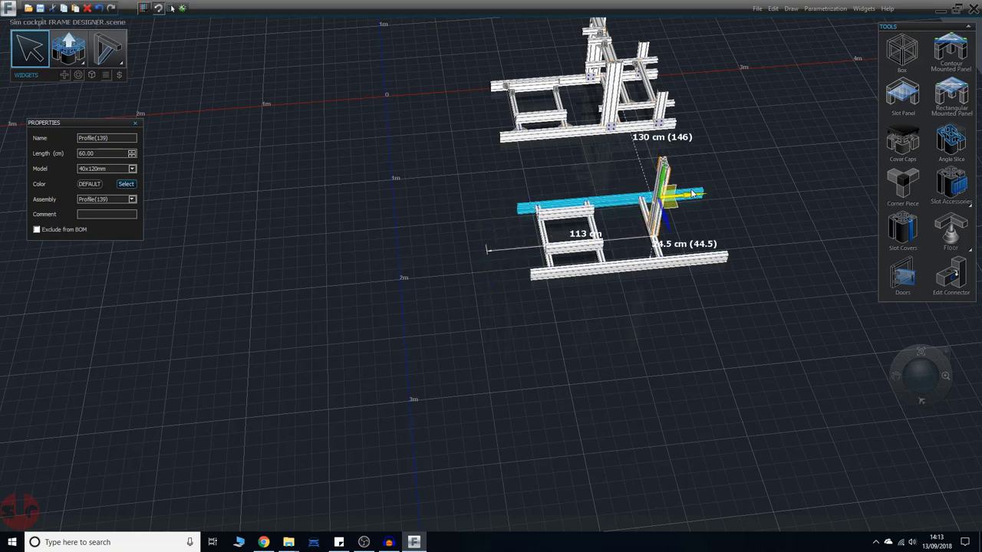
pyautogui.click(671, 223)
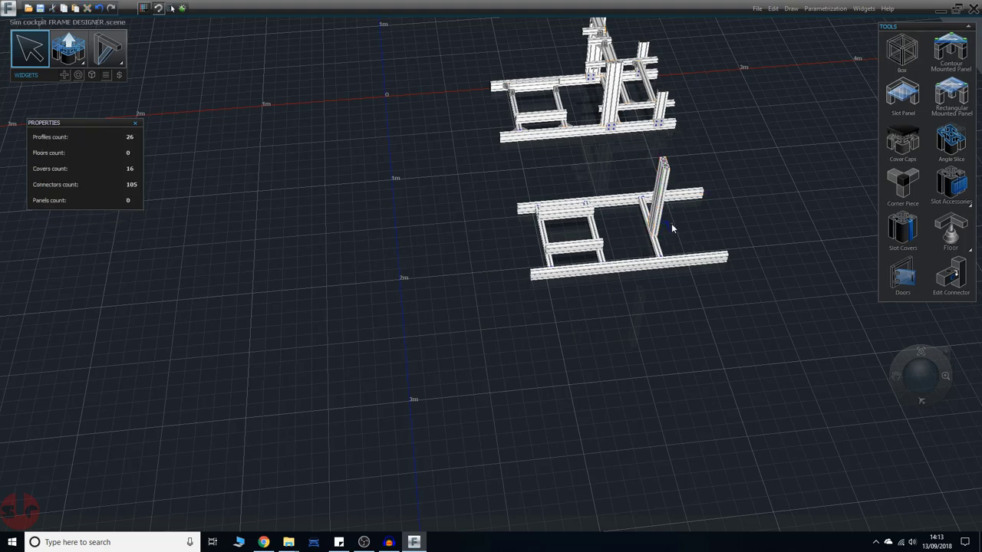
pyautogui.click(666, 220)
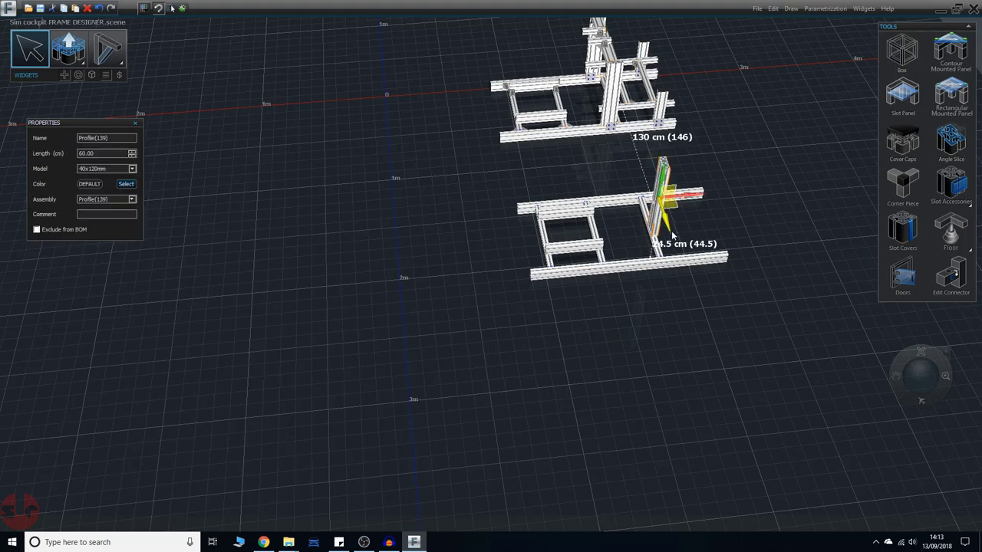
pyautogui.moveTo(672, 234); pyautogui.dragTo(684, 293)
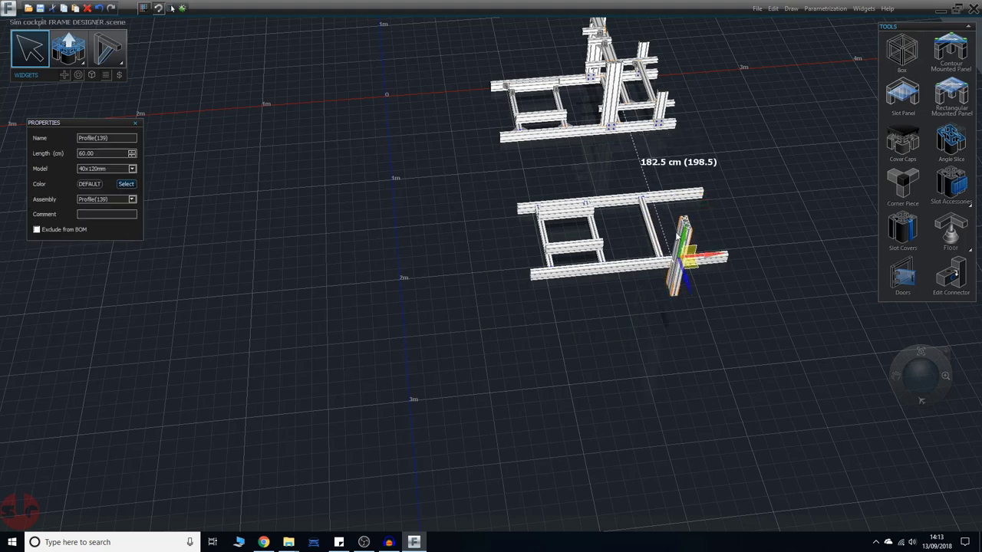
# Rotate the upright a quarter turn about its vertical axis so its wide face runs parallel to the side rail
pyautogui.rightClick(680, 223)
pyautogui.scroll(5, 791, 294)
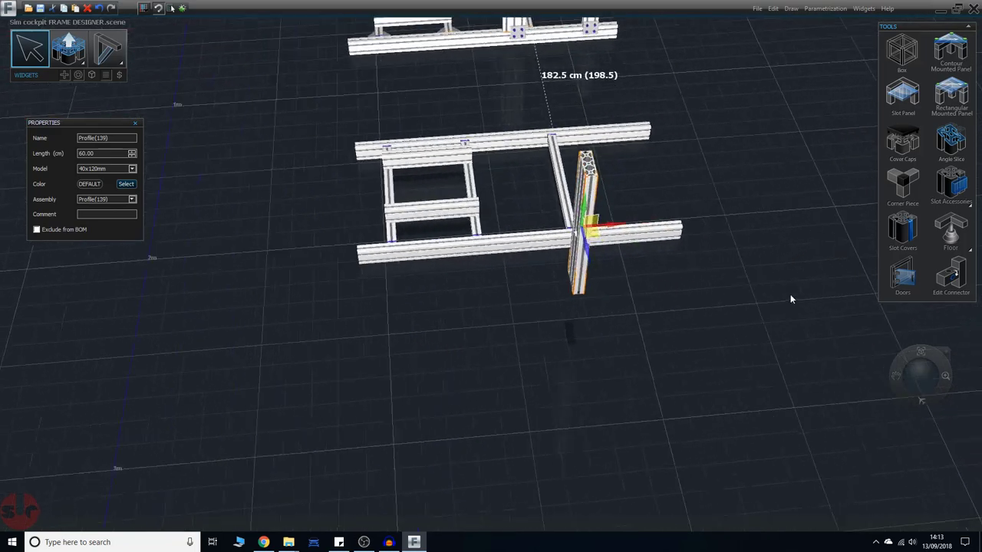
pyautogui.moveTo(643, 293); pyautogui.dragTo(574, 281, button='middle')
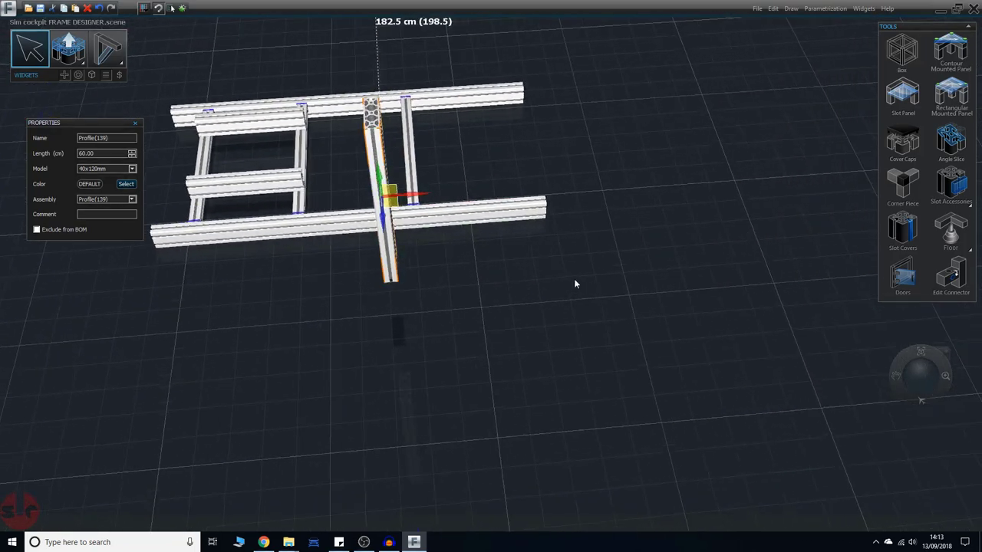
pyautogui.moveTo(571, 281); pyautogui.dragTo(494, 246, button='right')
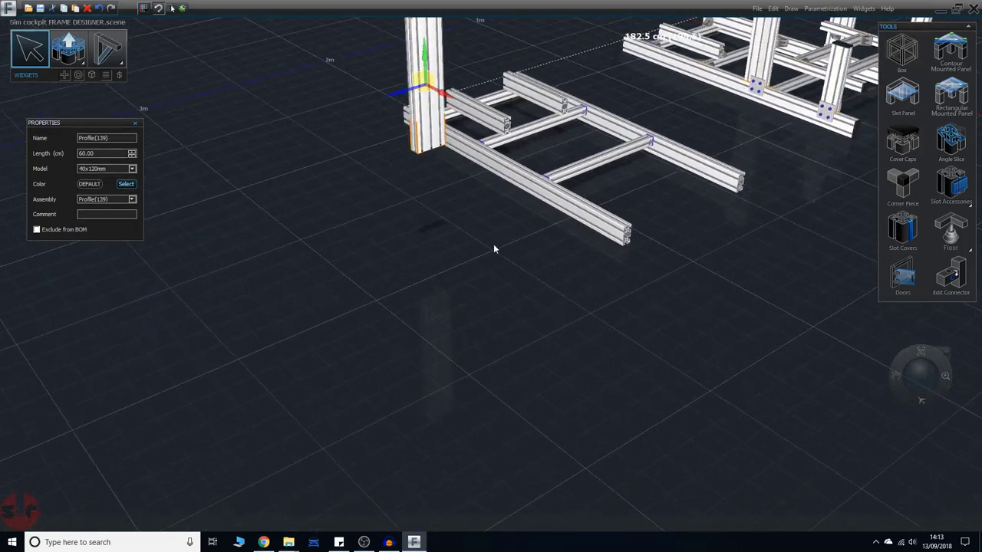
pyautogui.scroll(-4, 494, 245)
pyautogui.moveTo(551, 94); pyautogui.dragTo(550, 126, button='middle')
pyautogui.scroll(3, 549, 126)
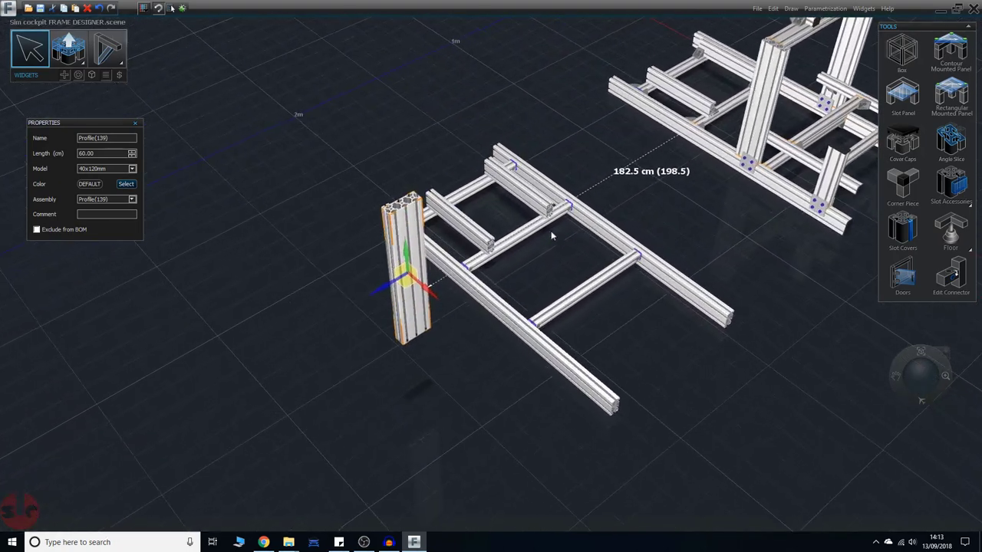
pyautogui.rightClick(399, 239)
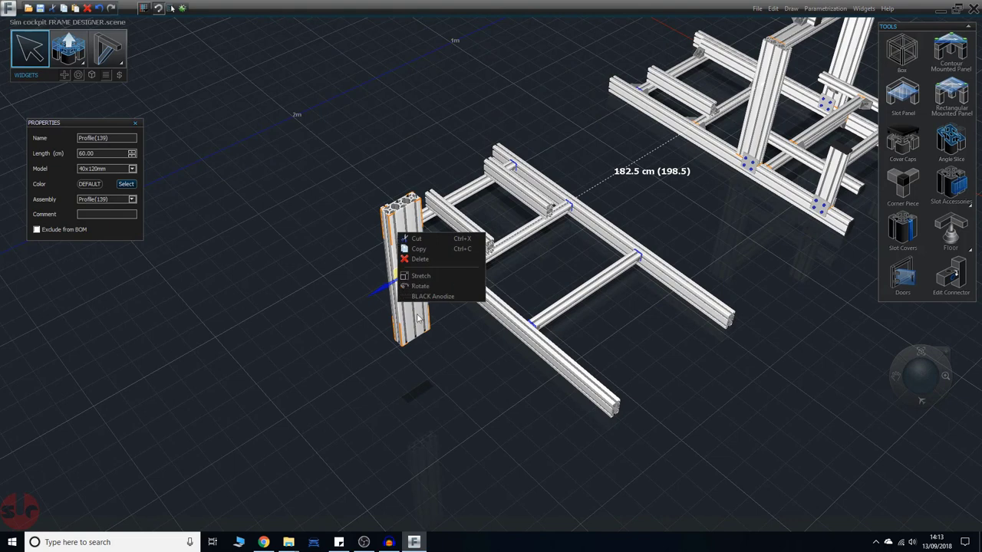
pyautogui.click(420, 287)
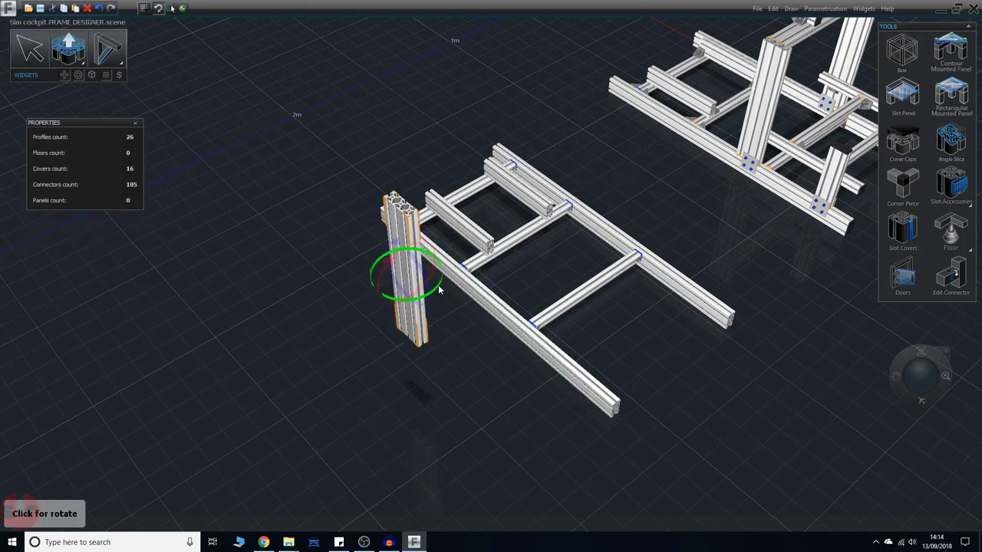
pyautogui.click(439, 290)
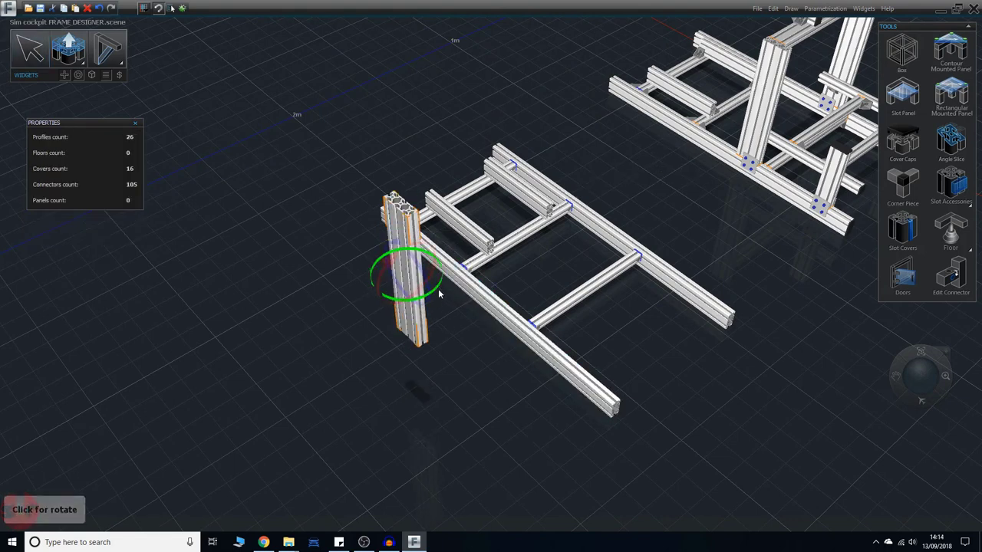
pyautogui.click(38, 69)
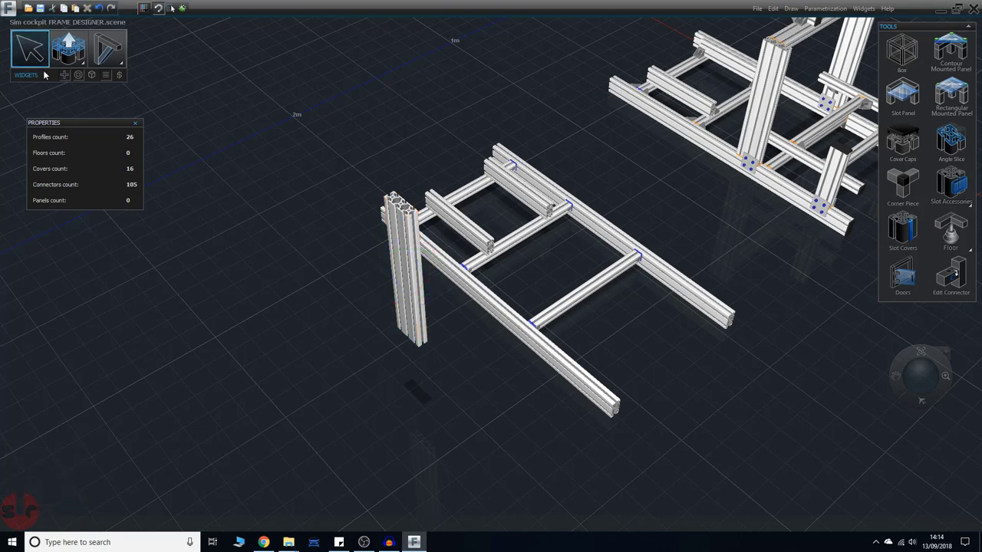
# Shift the rotated upright along the base frame and inward past the outer side rail, and adjust its height
pyautogui.click(432, 286)
pyautogui.moveTo(430, 295); pyautogui.dragTo(444, 306)
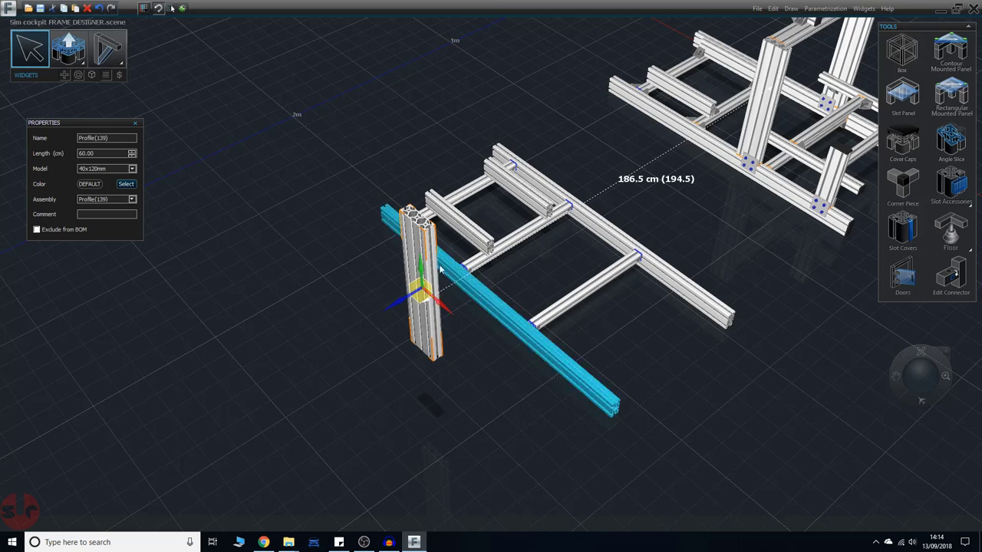
pyautogui.moveTo(411, 306); pyautogui.dragTo(492, 269)
pyautogui.scroll(5, 471, 329)
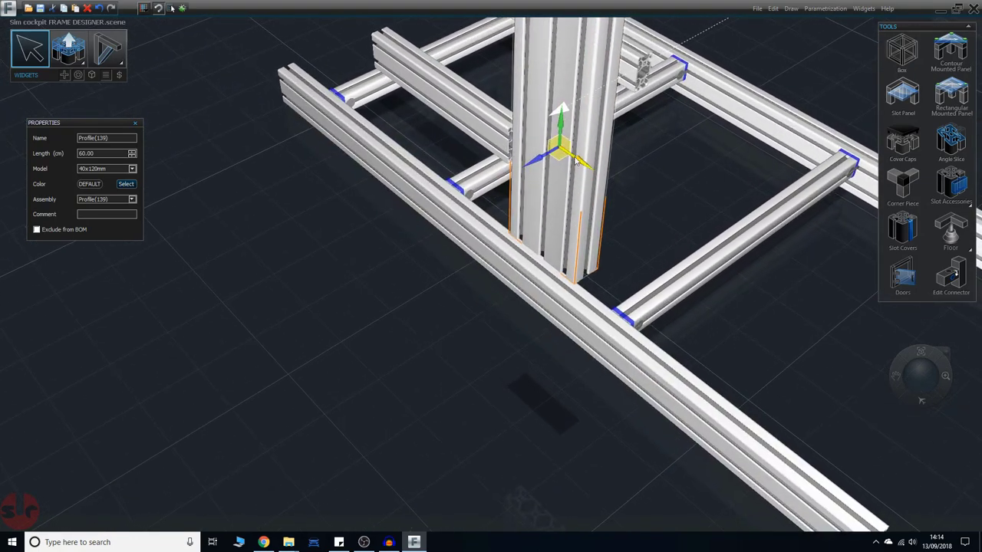
pyautogui.moveTo(558, 130); pyautogui.dragTo(559, 181)
# Align the upright with the outer side rail and lower it onto the rail's top face
pyautogui.moveTo(689, 287); pyautogui.dragTo(643, 279, button='middle')
pyautogui.moveTo(813, 331); pyautogui.dragTo(744, 347, button='right')
pyautogui.moveTo(749, 338); pyautogui.dragTo(741, 350, button='middle')
pyautogui.moveTo(530, 96); pyautogui.dragTo(601, 100)
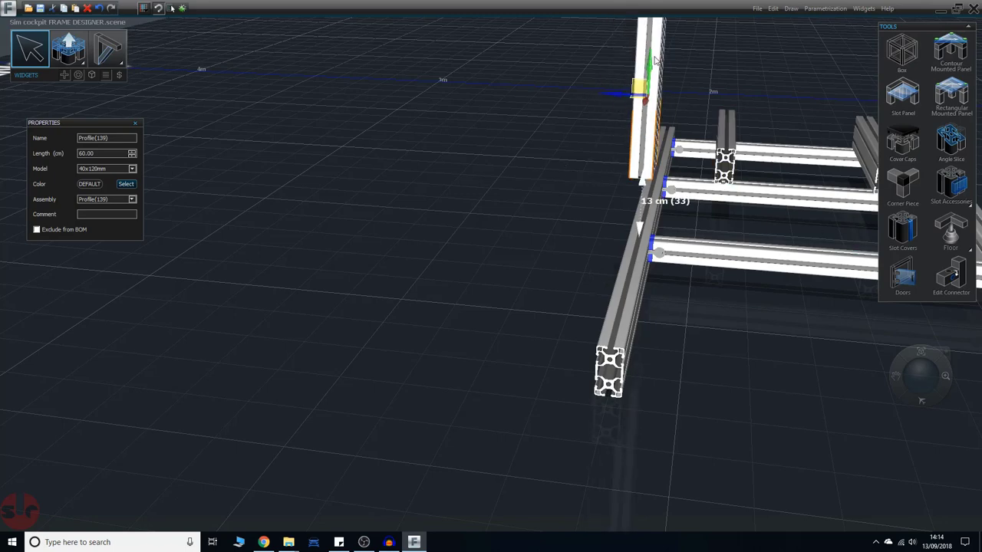
pyautogui.moveTo(657, 60); pyautogui.dragTo(652, 132)
pyautogui.scroll(-1, 750, 299)
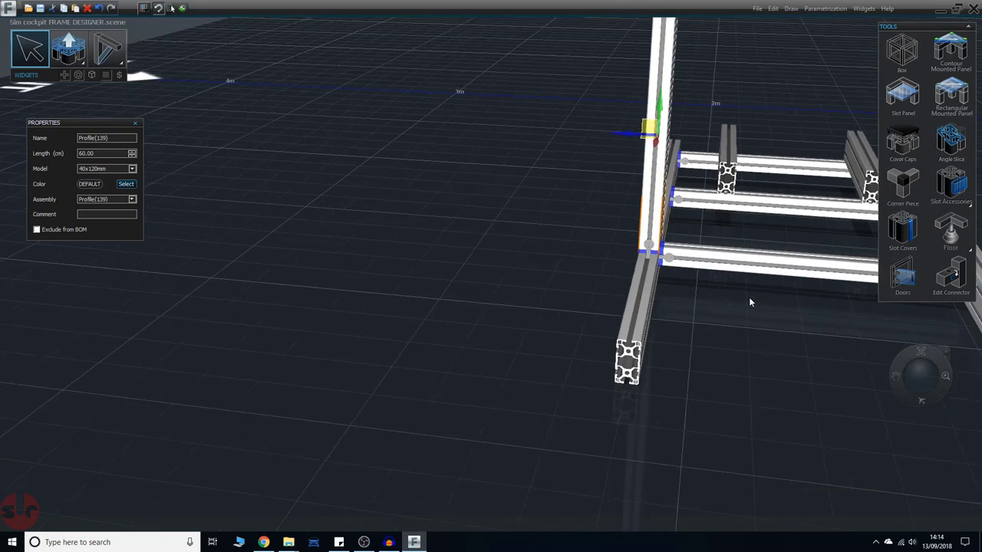
# Slide the upright back along the side rail until its front edge meets the front crossbar
pyautogui.scroll(-2, 749, 298)
pyautogui.moveTo(489, 262); pyautogui.dragTo(604, 268, button='middle')
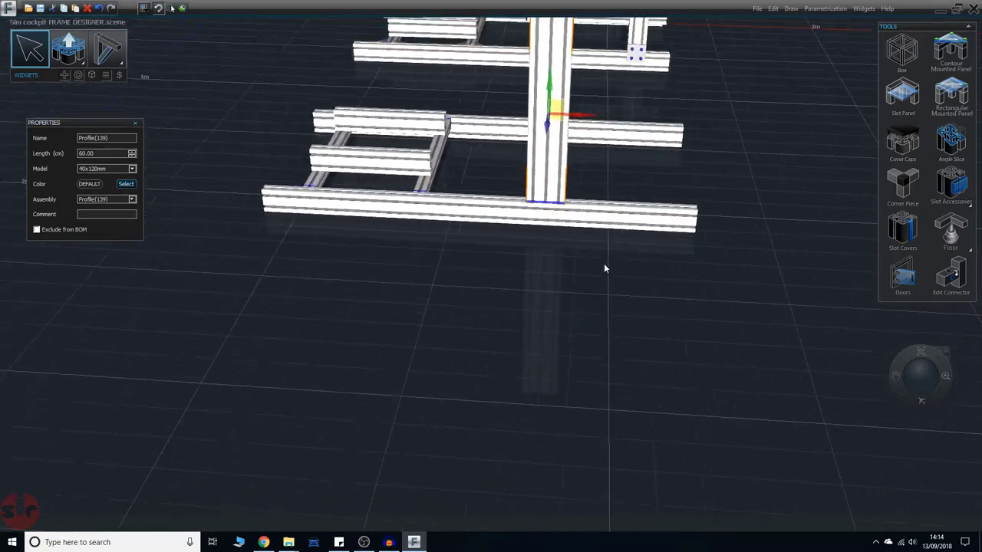
pyautogui.scroll(-1, 604, 268)
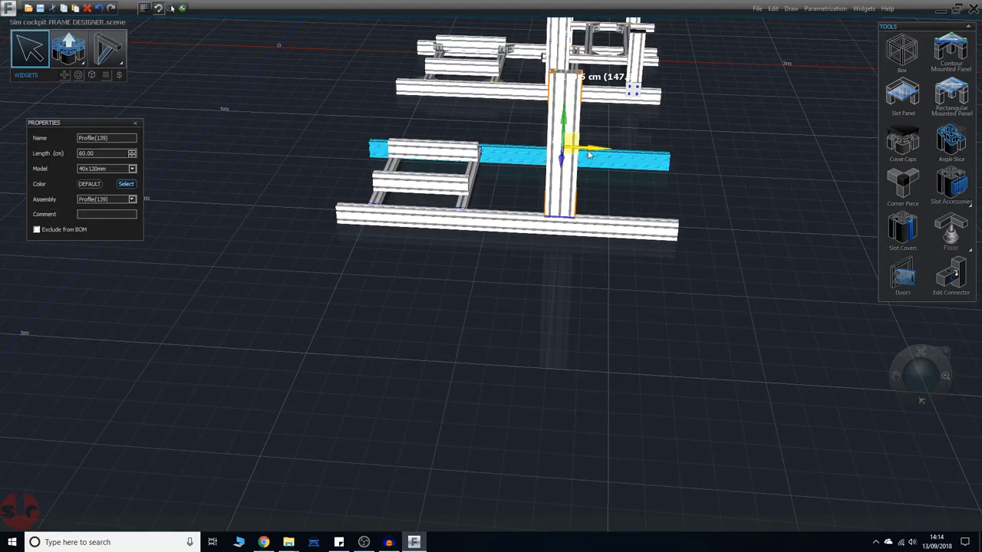
pyautogui.moveTo(589, 155); pyautogui.dragTo(568, 155)
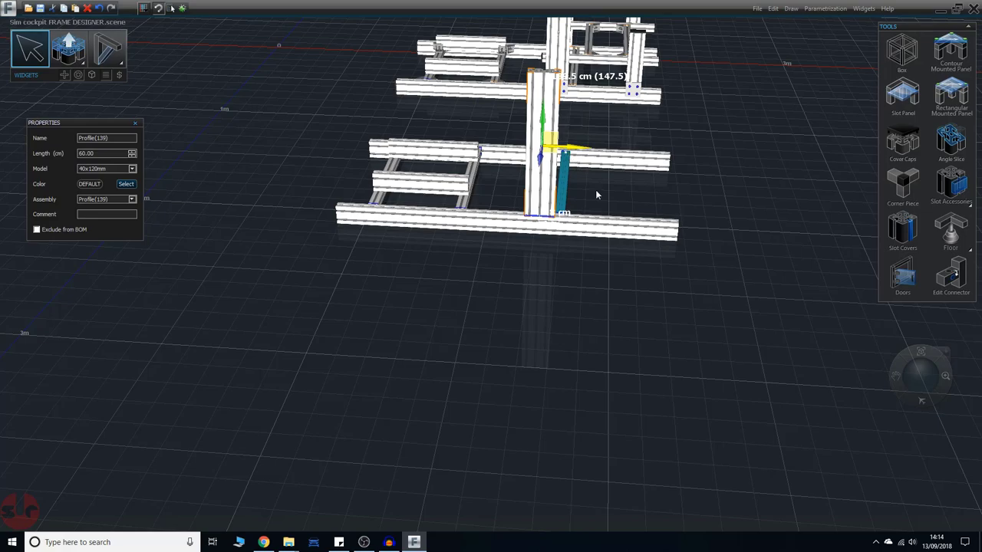
pyautogui.moveTo(733, 254); pyautogui.dragTo(624, 224, button='middle')
pyautogui.scroll(5, 624, 220)
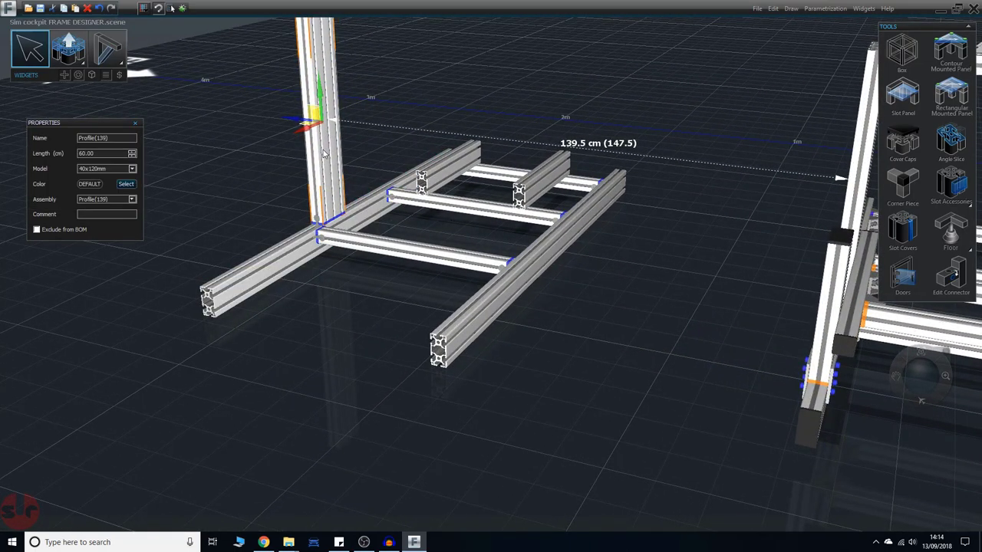
# Paste a copy of the 60 cm upright onto the opposite side rail and slide it along the rail to the crossbar, opposite the first upright
pyautogui.hotkey('ctrl', 'v')
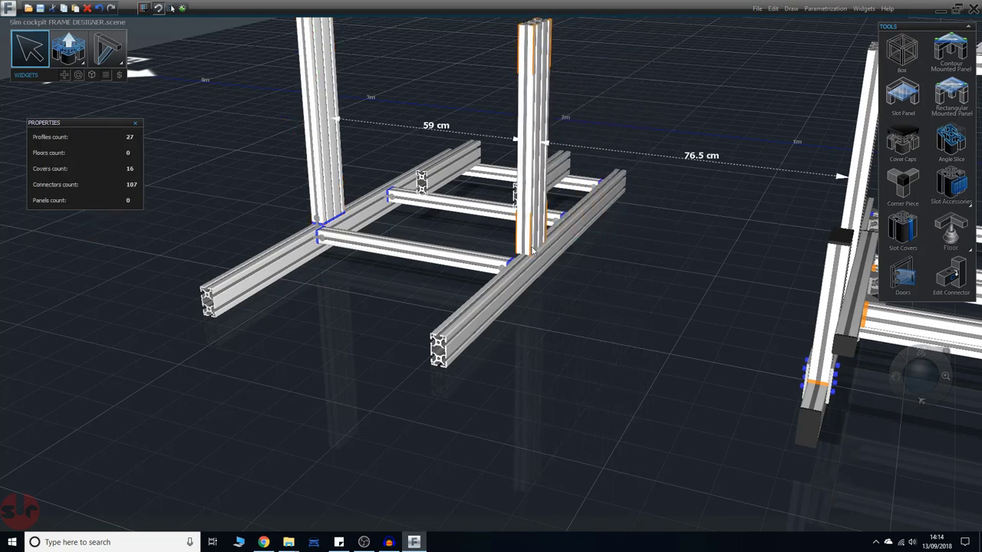
pyautogui.click(536, 253)
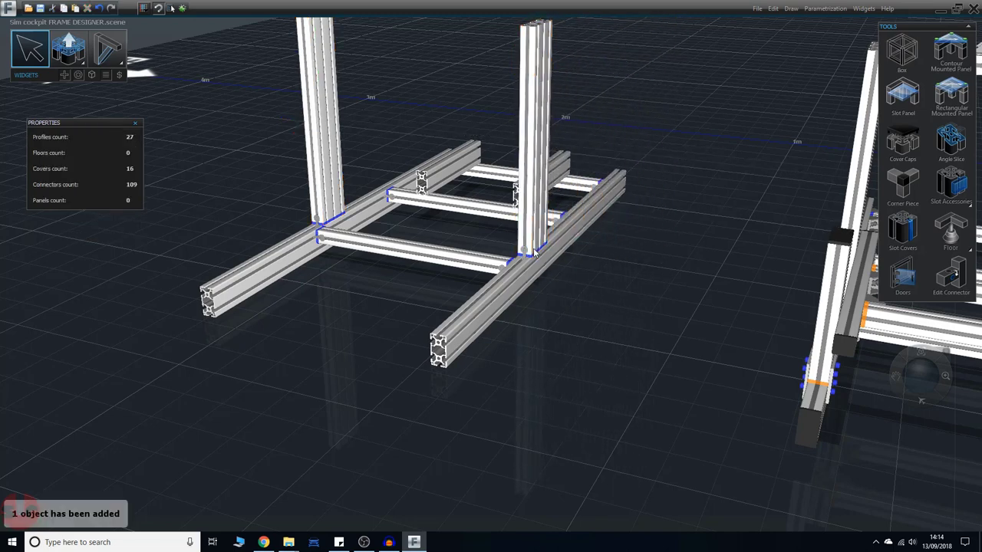
pyautogui.moveTo(636, 283); pyautogui.dragTo(618, 213, button='middle')
pyautogui.click(464, 154)
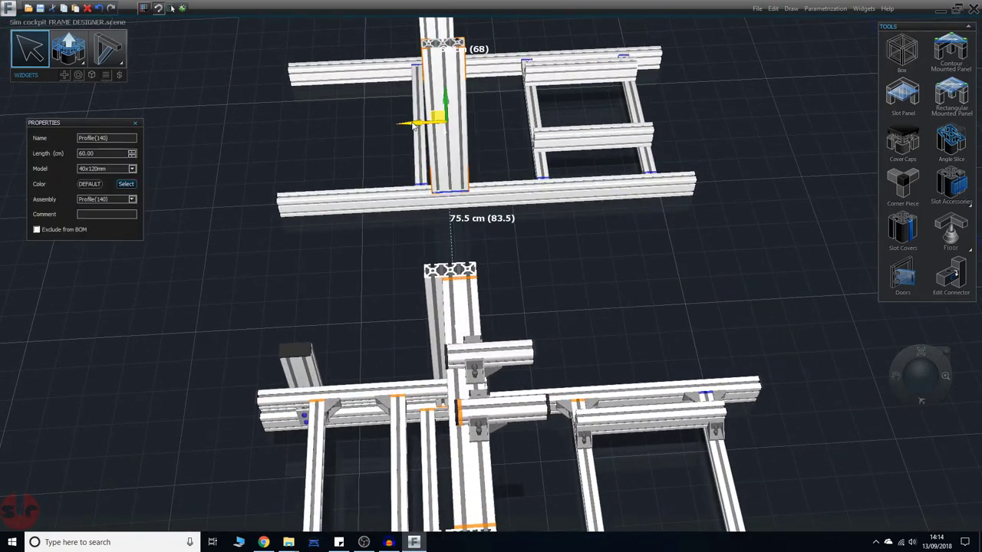
pyautogui.moveTo(413, 127); pyautogui.dragTo(407, 132)
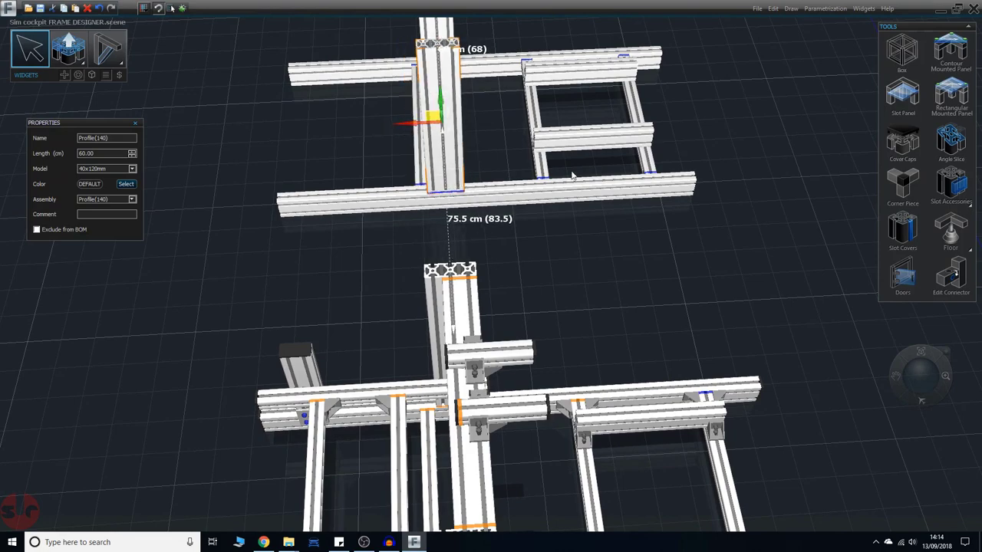
pyautogui.moveTo(581, 254); pyautogui.dragTo(602, 514, button='middle')
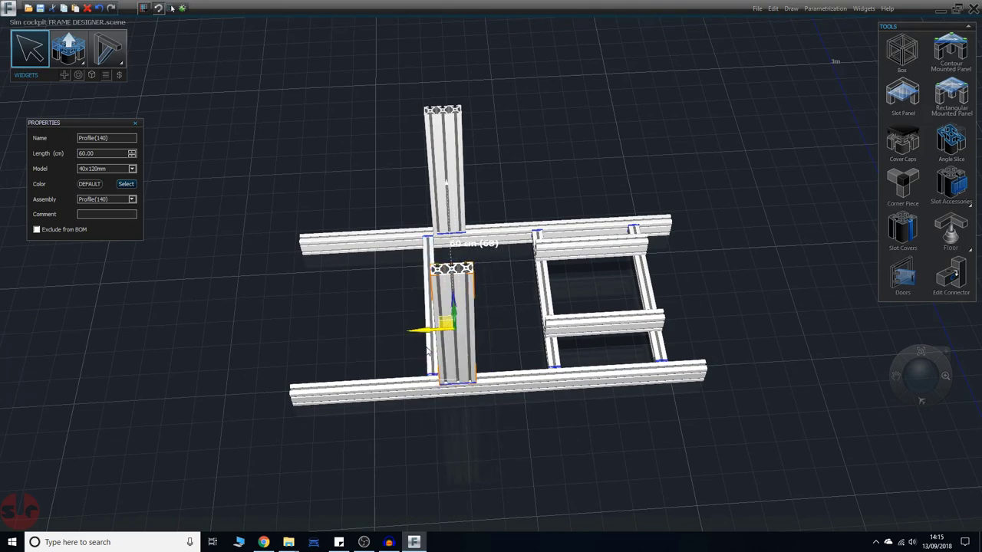
pyautogui.moveTo(427, 351); pyautogui.dragTo(421, 373)
# Examine the new pair of uprights alongside the original cockpit to compare their position and the beam joining their tops
pyautogui.moveTo(746, 306); pyautogui.dragTo(690, 323, button='middle')
pyautogui.moveTo(691, 286); pyautogui.dragTo(564, 336, button='right')
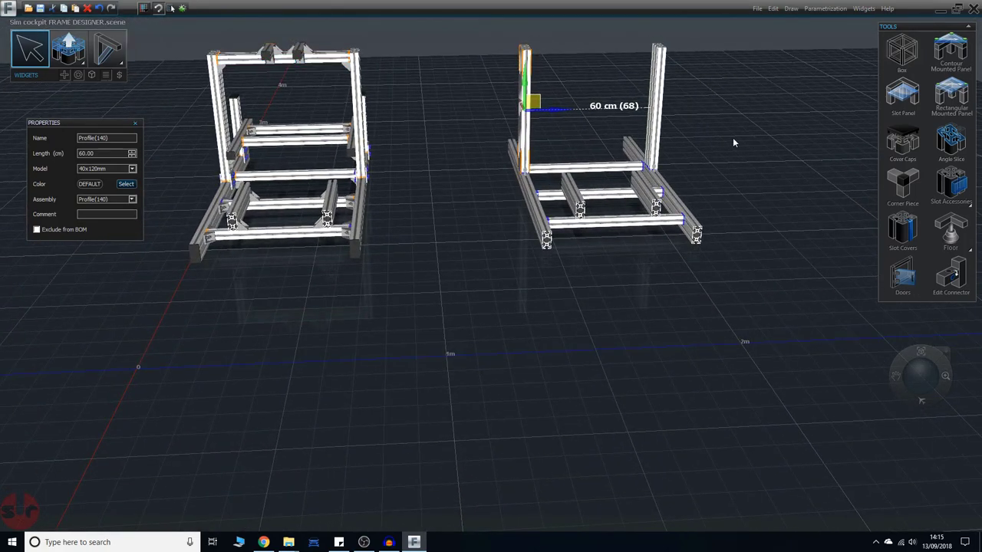
pyautogui.moveTo(720, 149); pyautogui.dragTo(648, 294, button='middle')
pyautogui.scroll(3, 670, 300)
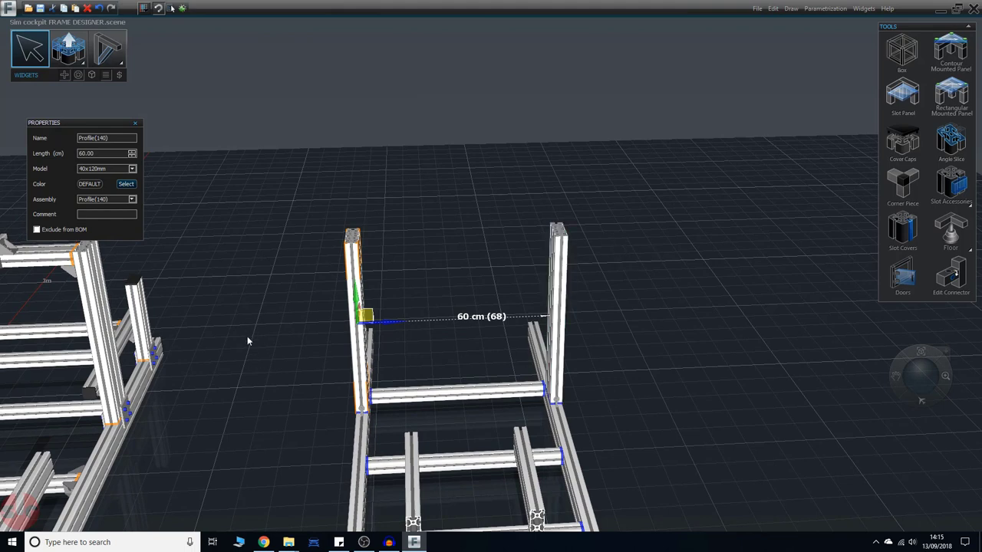
pyautogui.moveTo(257, 340)
pyautogui.click(259, 311)
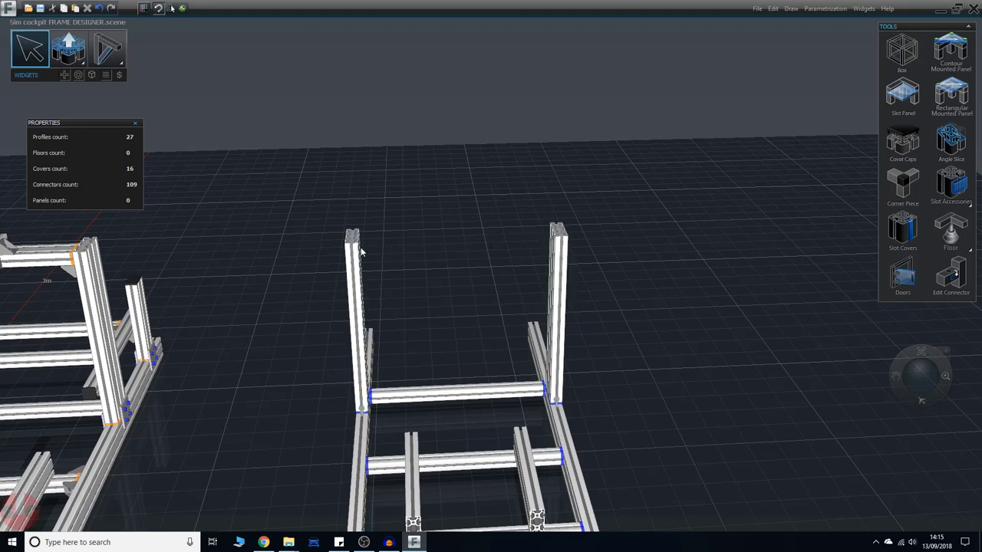
pyautogui.moveTo(465, 208); pyautogui.dragTo(493, 264, button='middle')
pyautogui.moveTo(626, 278)
pyautogui.mouseDown(button='right')
pyautogui.moveTo(631, 259)
pyautogui.moveTo(626, 272)
pyautogui.mouseUp(button='right')
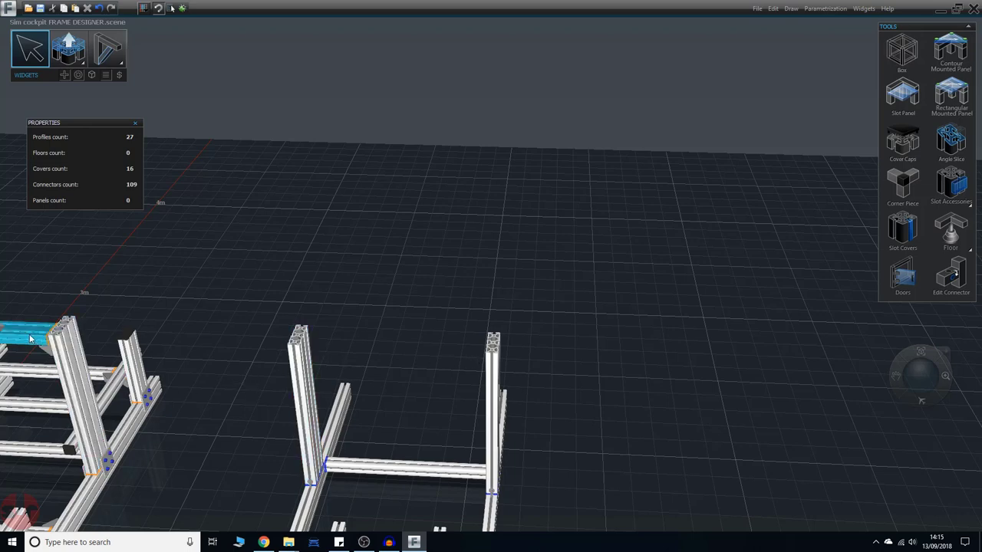
# Add a 60 cm horizontal 40x80mm Lite (40-4080-LITE) beam between the inner faces of the two uprights, flush with their tops
pyautogui.click(82, 66)
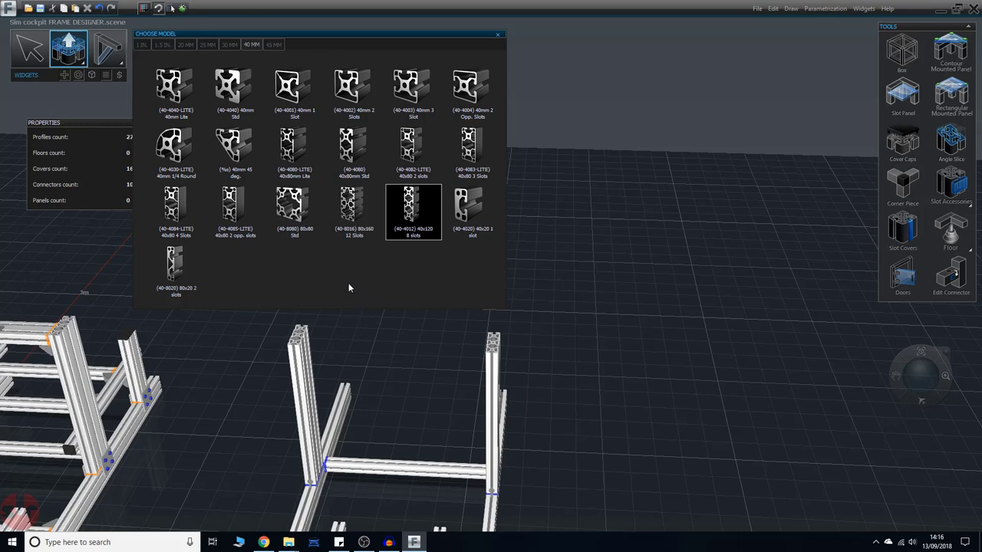
pyautogui.click(295, 150)
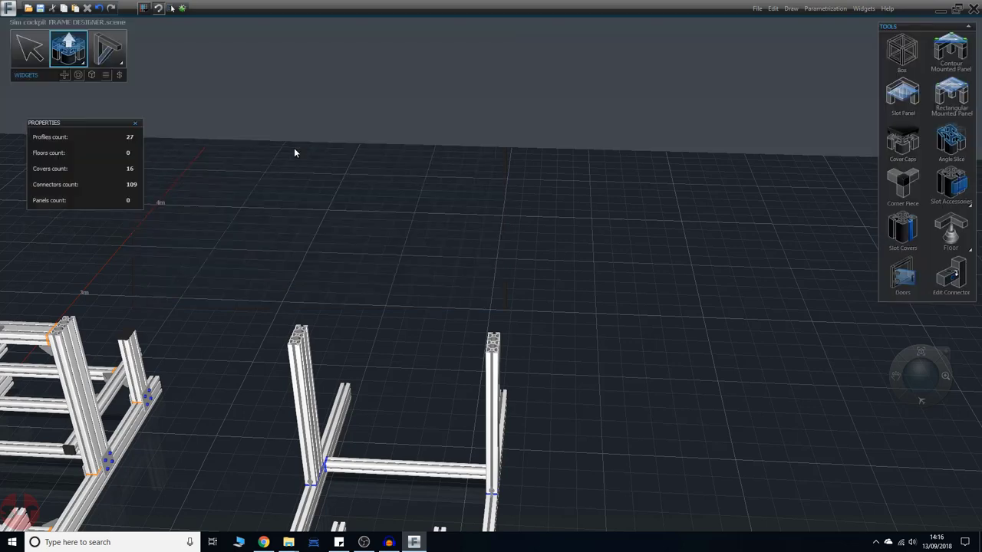
pyautogui.scroll(5, 371, 352)
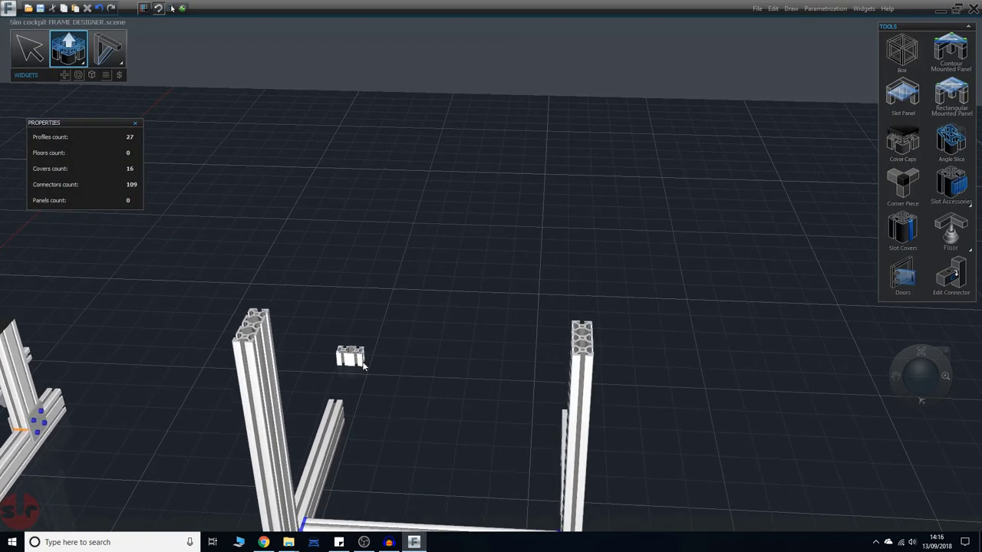
pyautogui.moveTo(435, 390); pyautogui.dragTo(418, 383, button='middle')
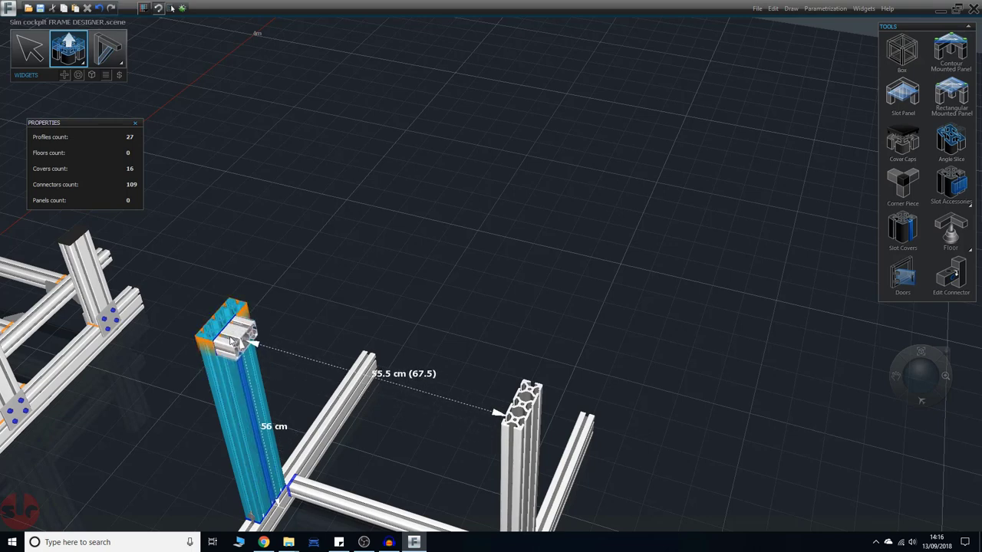
pyautogui.click(233, 342)
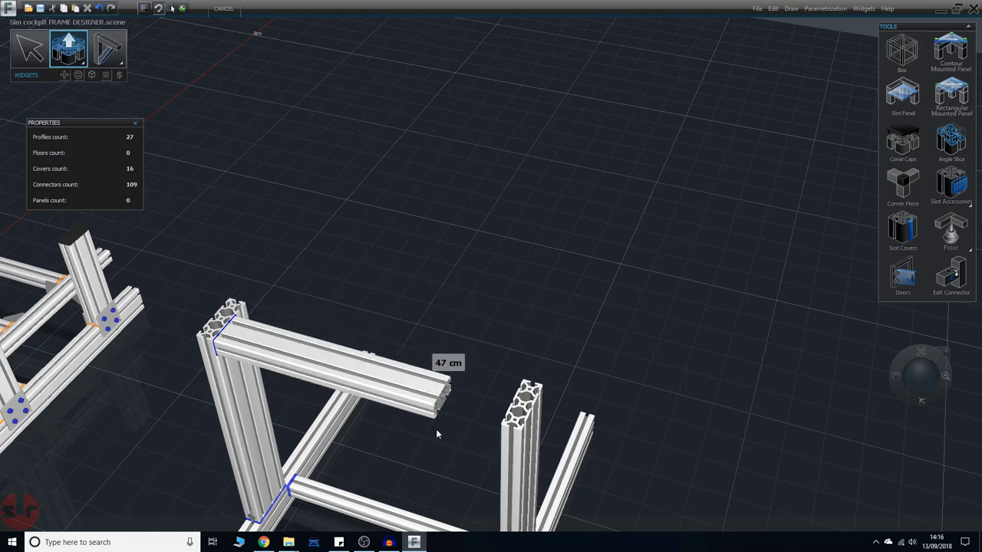
pyautogui.click(494, 454)
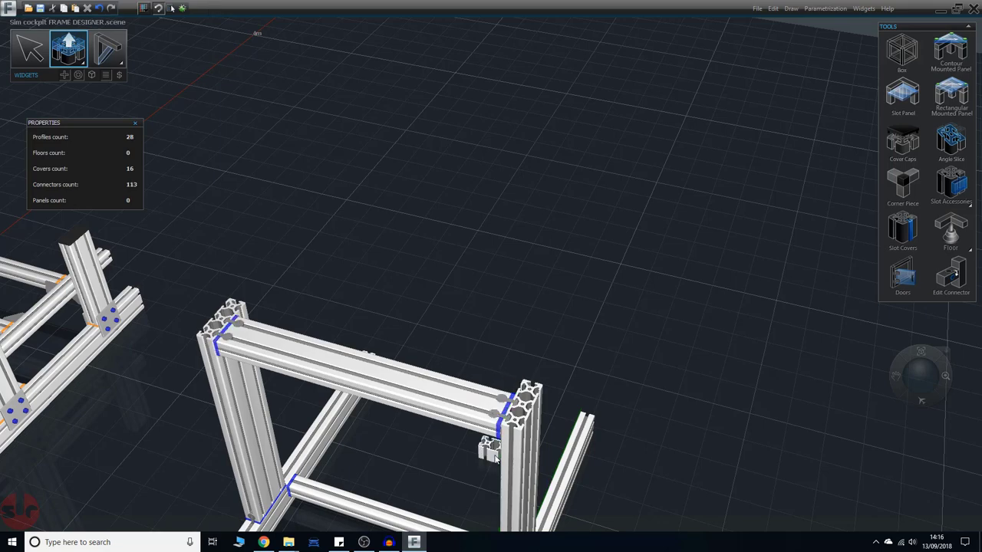
pyautogui.click(32, 50)
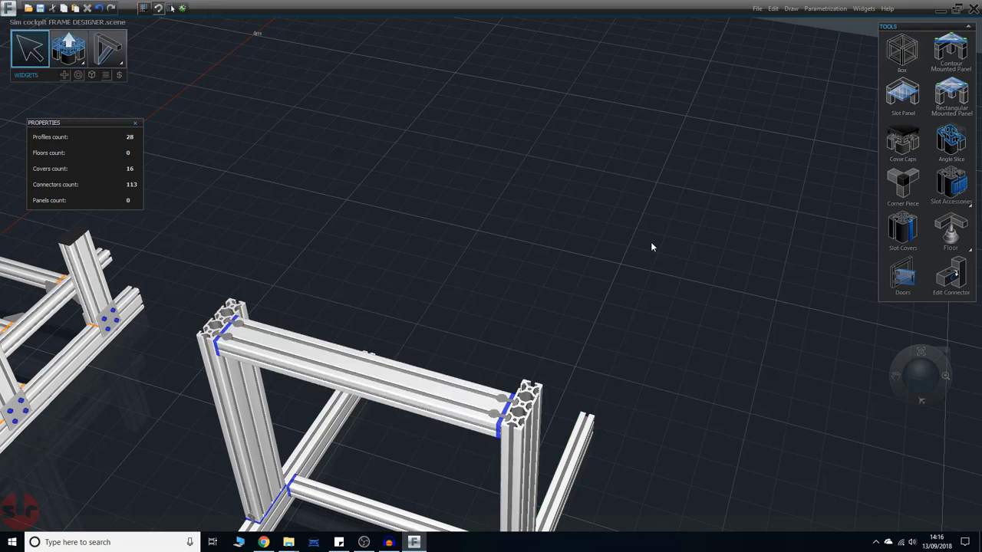
# Compare the new top beam's length and profile model with those of the original cockpit's top beam
pyautogui.moveTo(652, 247); pyautogui.dragTo(821, 142, button='middle')
pyautogui.scroll(-3, 594, 327)
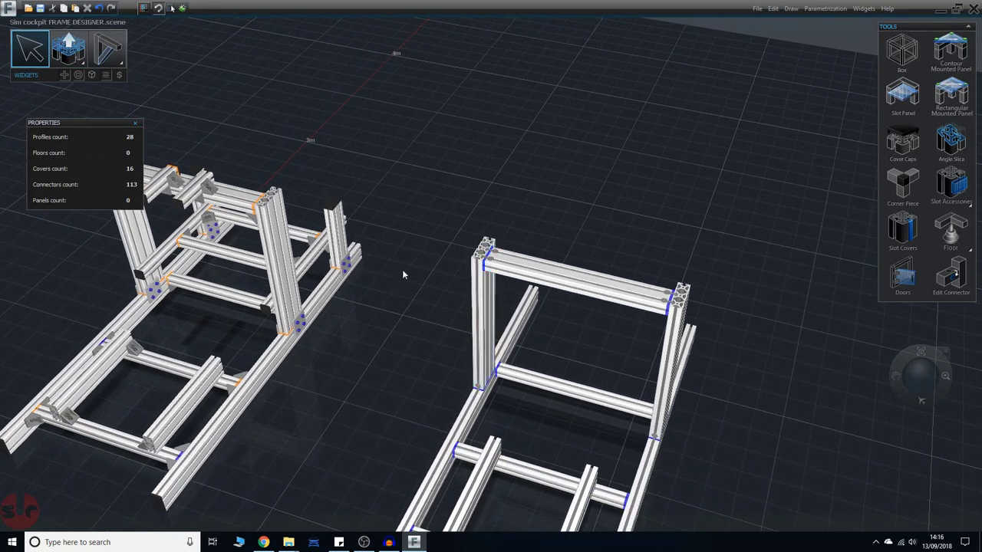
pyautogui.click(548, 274)
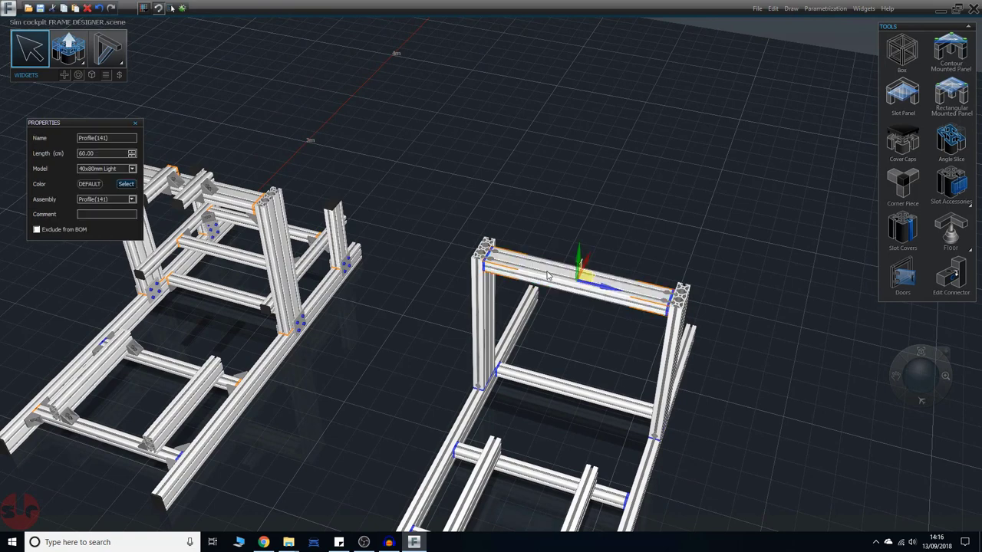
pyautogui.click(229, 197)
pyautogui.click(581, 278)
pyautogui.moveTo(391, 373); pyautogui.dragTo(429, 415, button='middle')
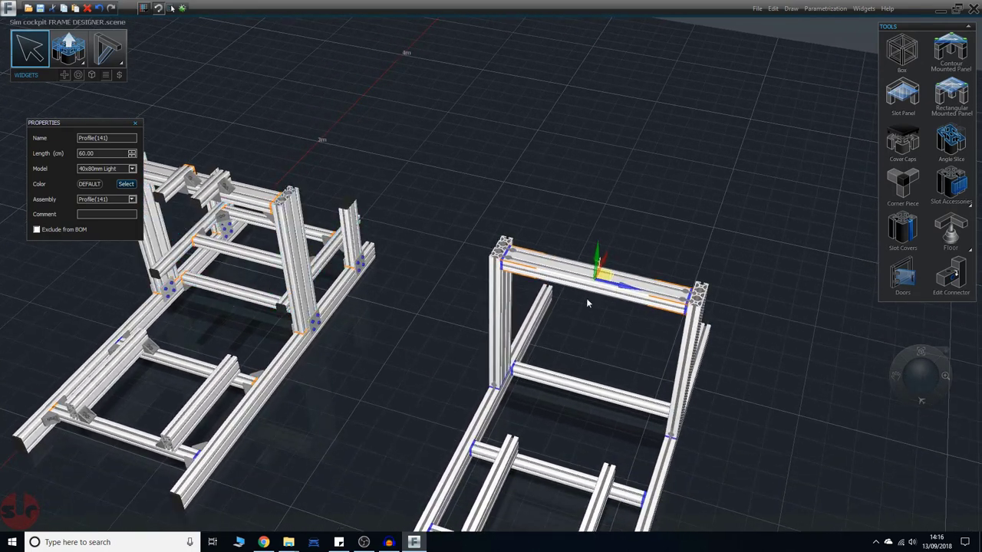
# Examine the pedal end of the original cockpit and check the length and model of its two crossbars there
pyautogui.moveTo(767, 366); pyautogui.dragTo(734, 356, button='middle')
pyautogui.moveTo(734, 356); pyautogui.dragTo(784, 230, button='right')
pyautogui.moveTo(827, 336); pyautogui.dragTo(574, 462, button='middle')
pyautogui.moveTo(685, 330); pyautogui.dragTo(648, 388, button='middle')
pyautogui.scroll(3, 598, 381)
pyautogui.moveTo(463, 401); pyautogui.dragTo(465, 387, button='middle')
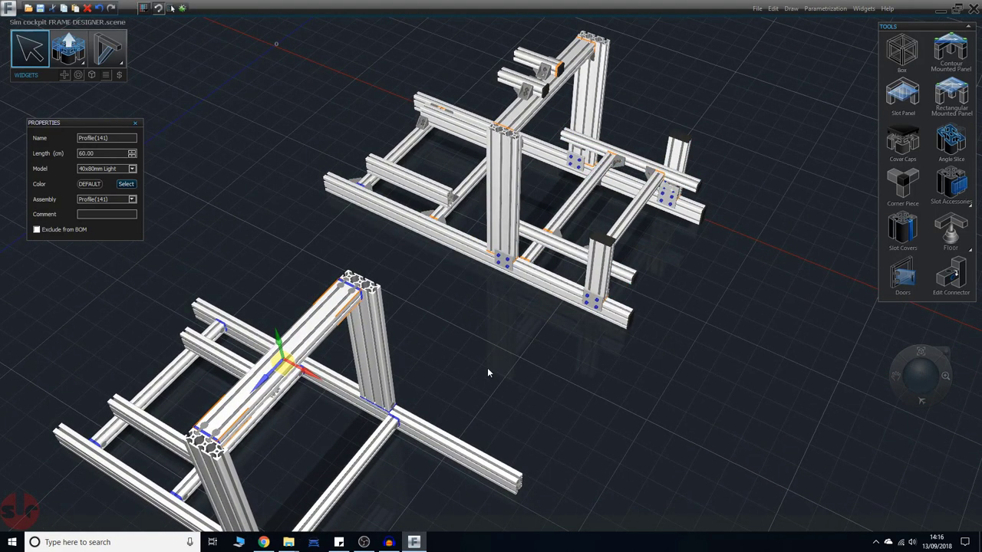
pyautogui.moveTo(487, 372); pyautogui.dragTo(551, 350, button='middle')
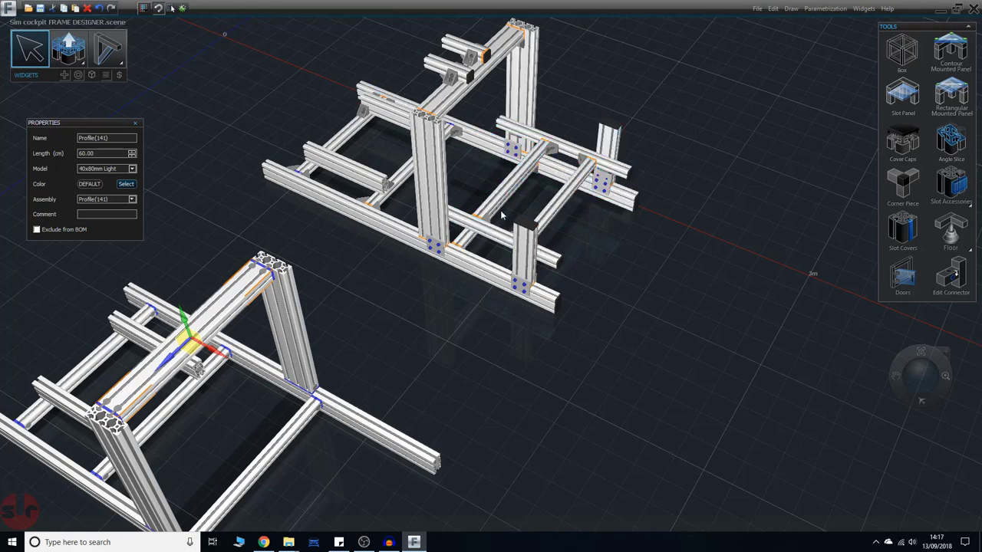
pyautogui.moveTo(442, 324); pyautogui.dragTo(502, 272, button='middle')
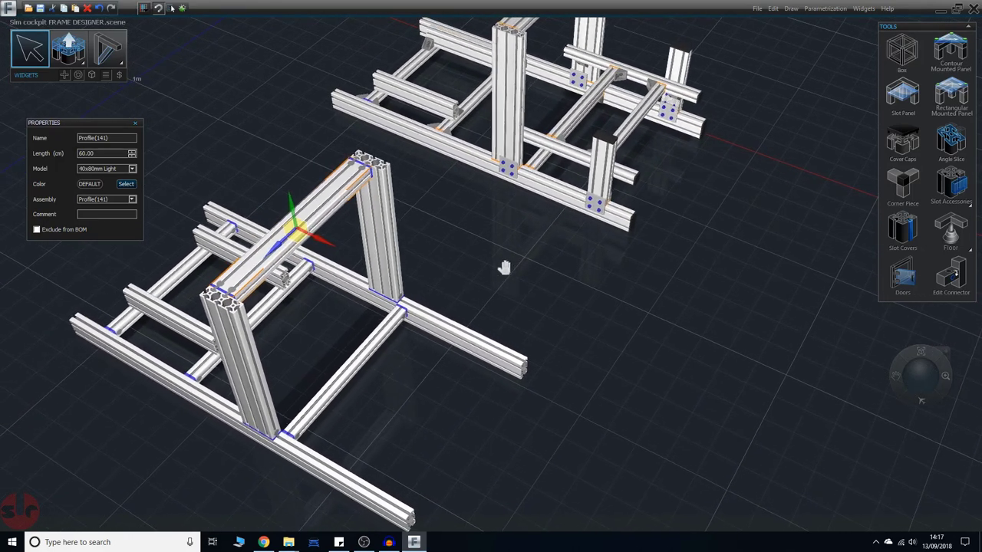
pyautogui.click(629, 128)
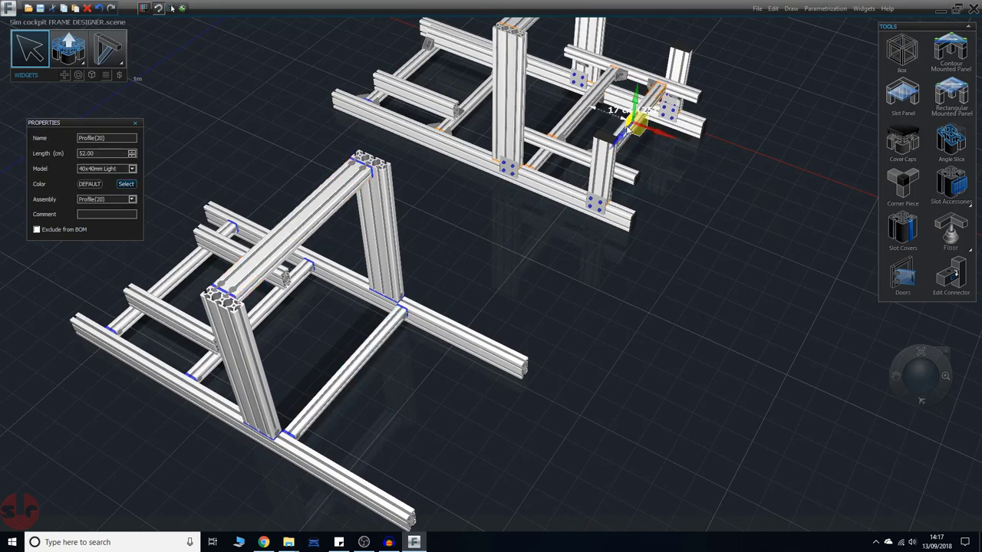
pyautogui.click(581, 104)
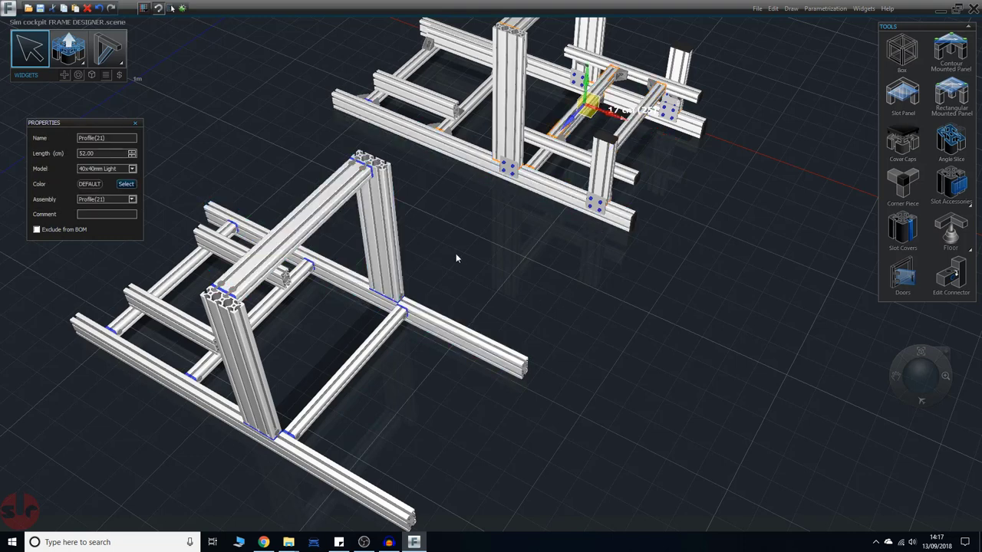
# Draw a loose 40mm Lite (40-4040-LITE) profile about 62.5 cm long on the empty floor beside the frames
pyautogui.click(84, 68)
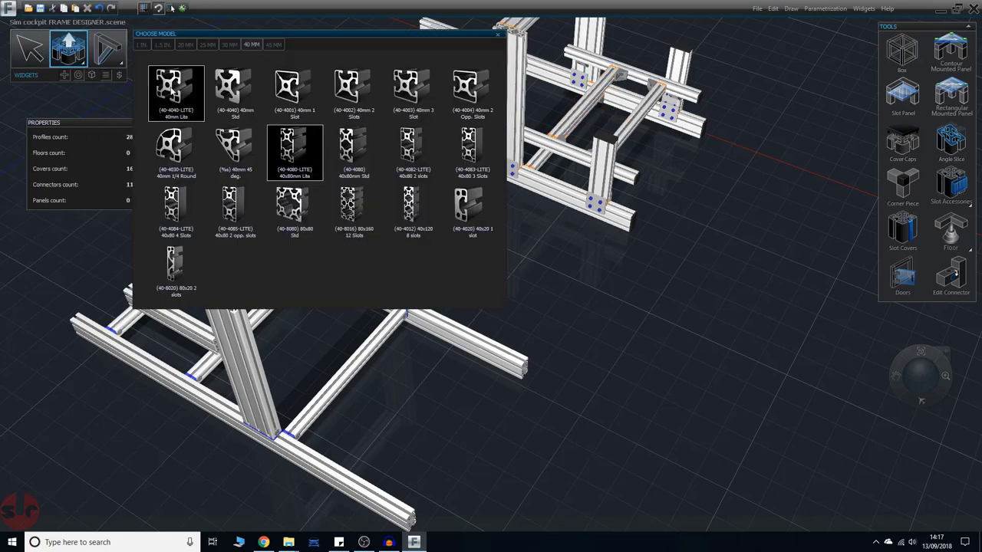
pyautogui.click(171, 91)
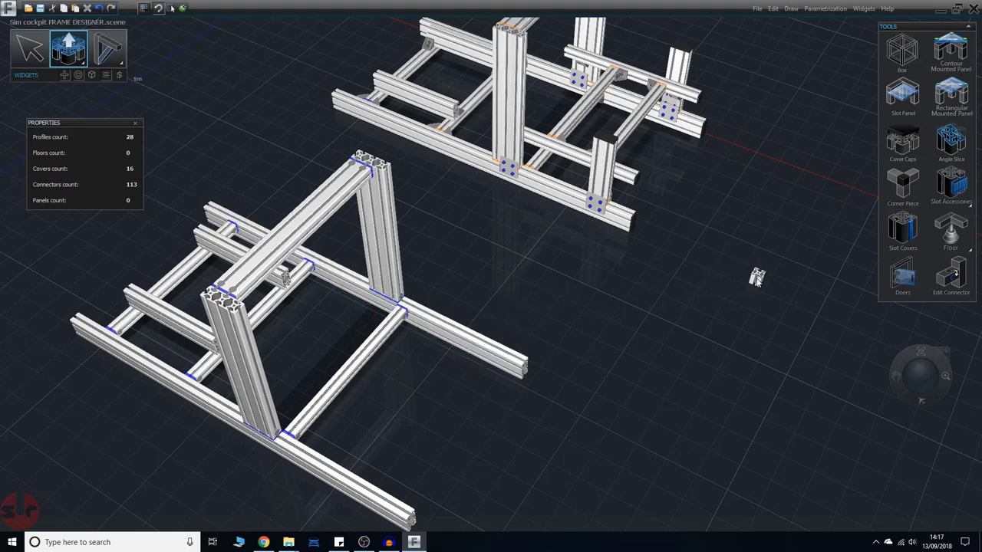
pyautogui.moveTo(745, 329); pyautogui.dragTo(689, 410)
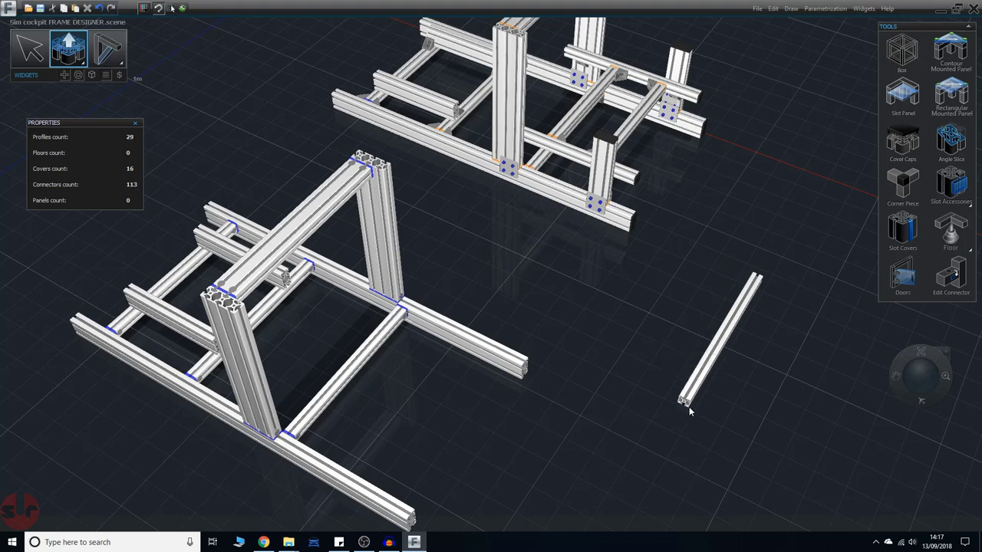
pyautogui.press('Escape')
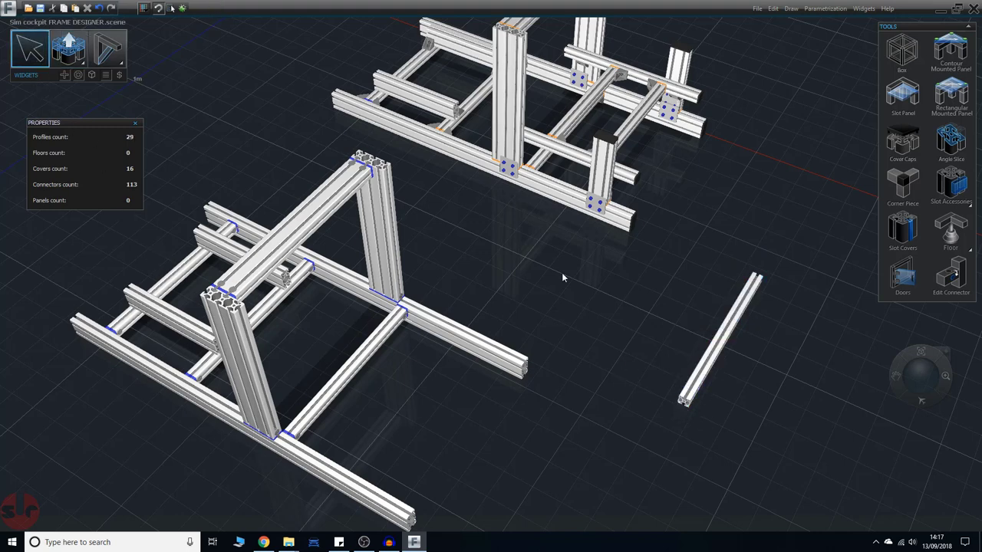
# Check the original pedal crossbar's length and set the loose 40x40 profile's length to 50 cm
pyautogui.click(705, 354)
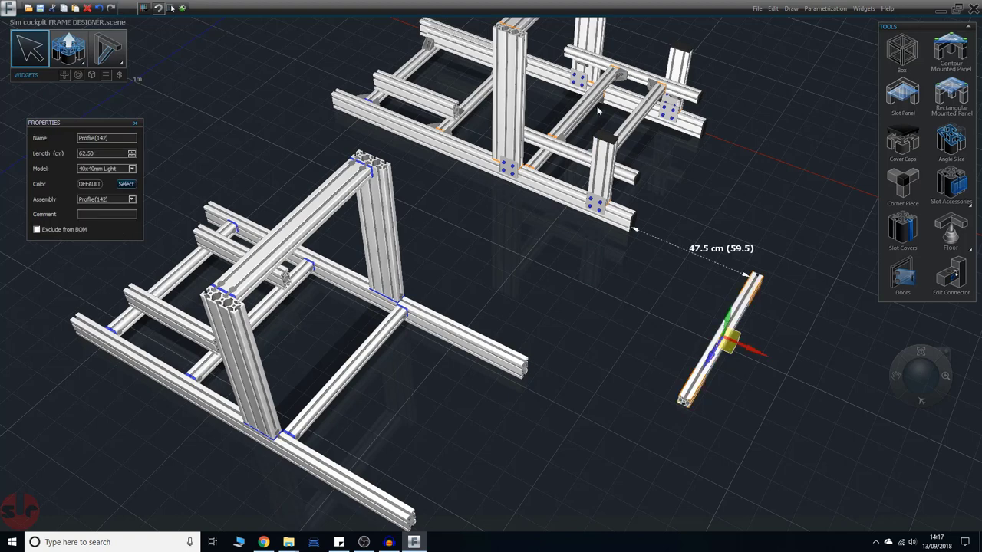
pyautogui.click(635, 124)
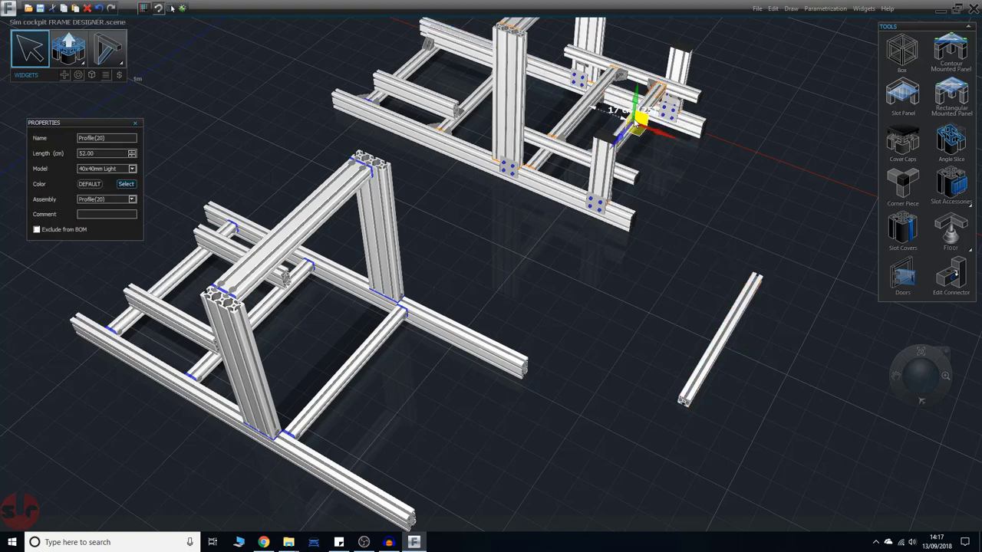
pyautogui.click(734, 328)
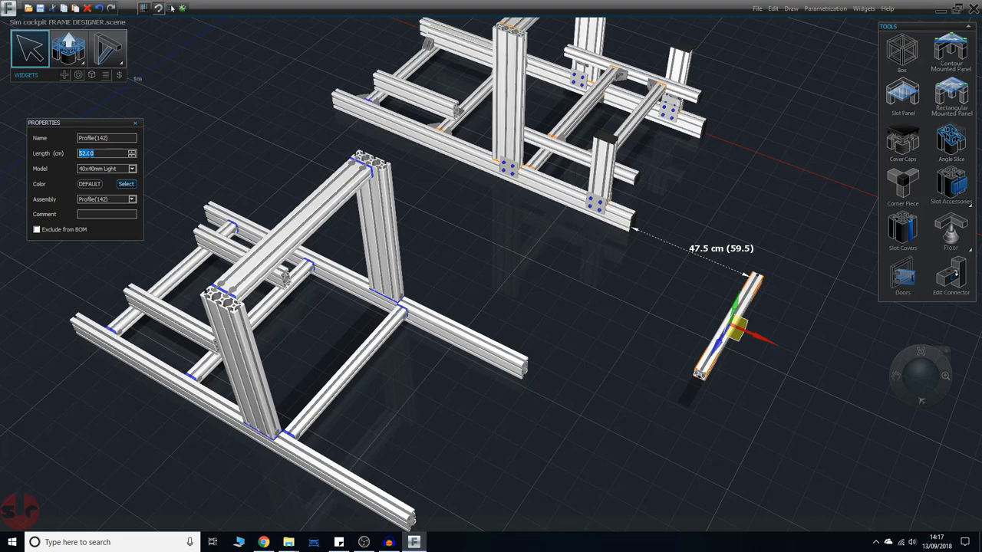
pyautogui.click(657, 342)
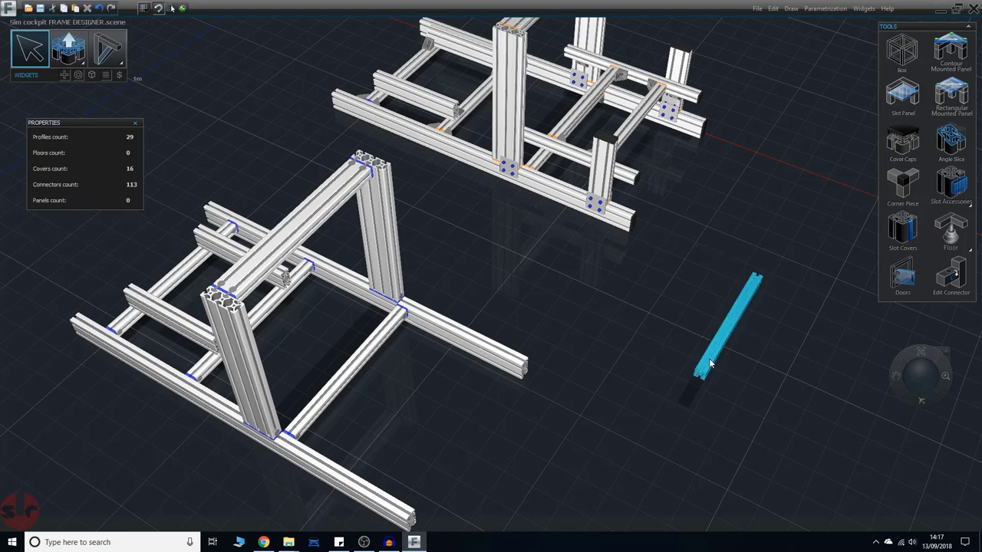
pyautogui.click(711, 365)
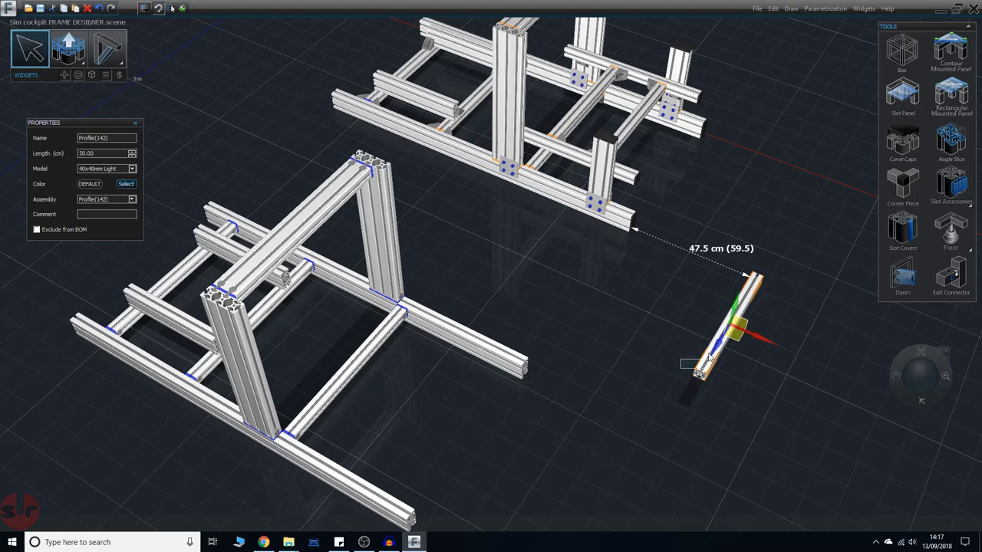
# Move the loose 40x40 profile across to the open floor on the opposite side of the new frame
pyautogui.moveTo(737, 302); pyautogui.dragTo(745, 269)
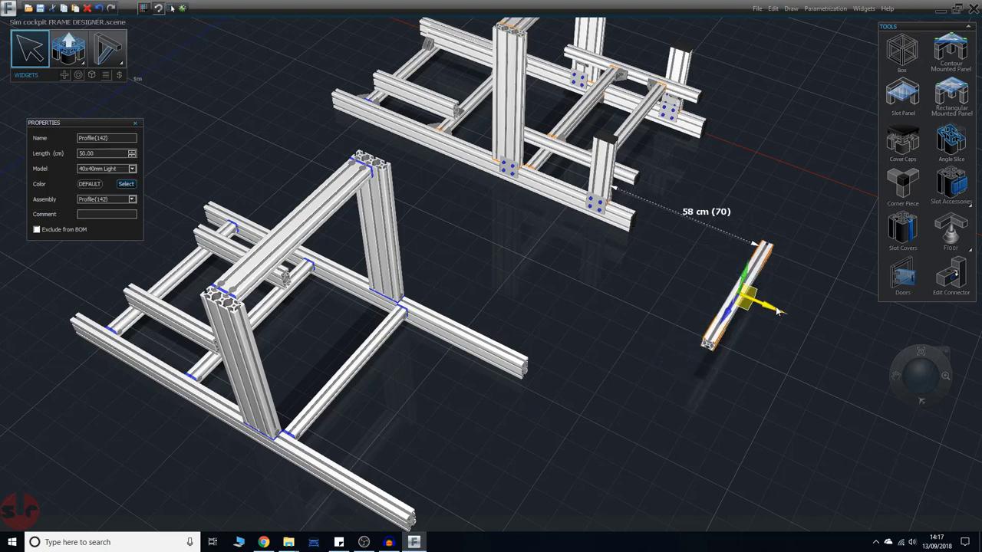
pyautogui.moveTo(733, 311); pyautogui.dragTo(612, 496)
pyautogui.scroll(-5, 654, 452)
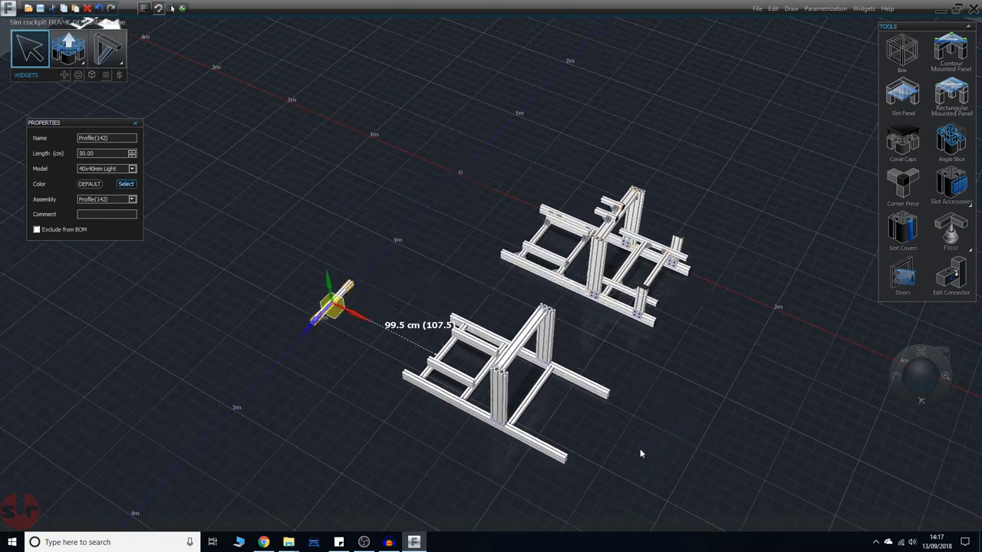
pyautogui.moveTo(331, 303); pyautogui.dragTo(205, 481)
pyautogui.click(213, 424)
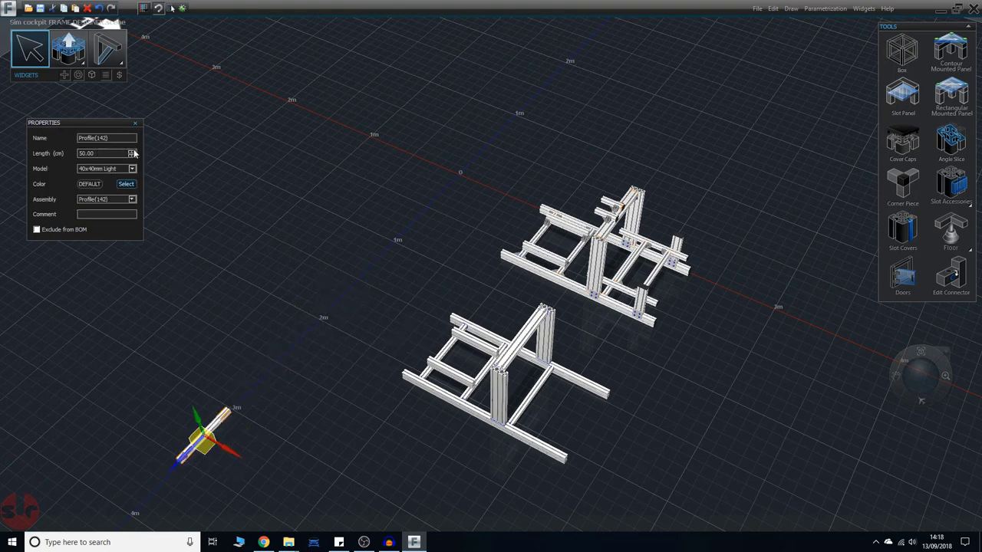
# Set the loose 40x40 profile's length to 52 cm and shift it slightly closer to the new frame
pyautogui.click(132, 152)
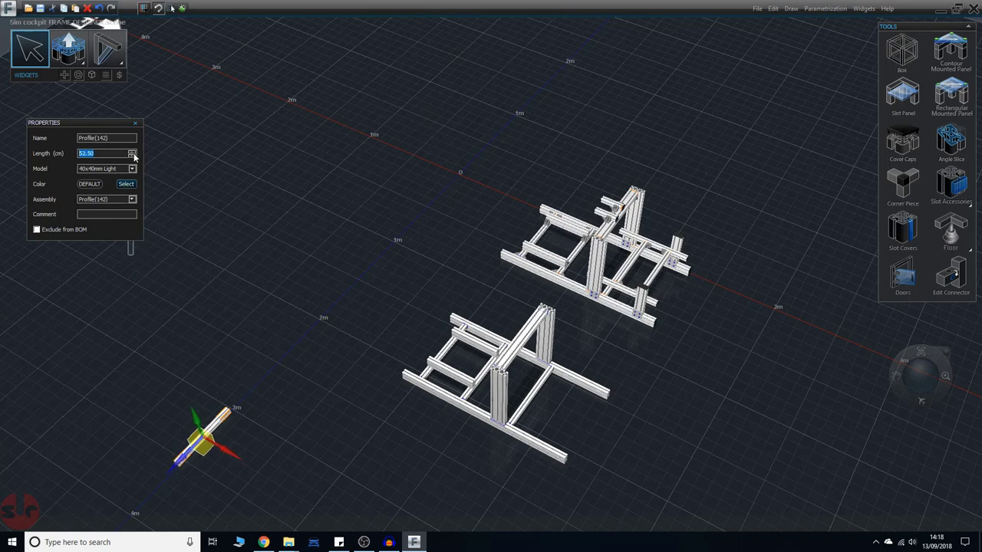
pyautogui.click(150, 363)
pyautogui.click(198, 439)
pyautogui.moveTo(179, 464); pyautogui.dragTo(309, 440)
pyautogui.moveTo(349, 465); pyautogui.dragTo(242, 409)
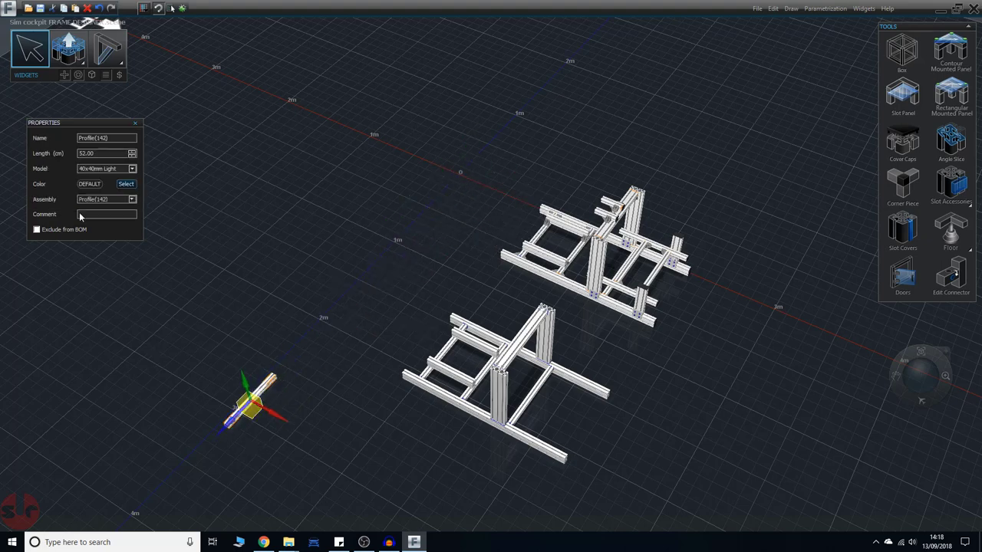
pyautogui.moveTo(223, 384); pyautogui.dragTo(318, 376)
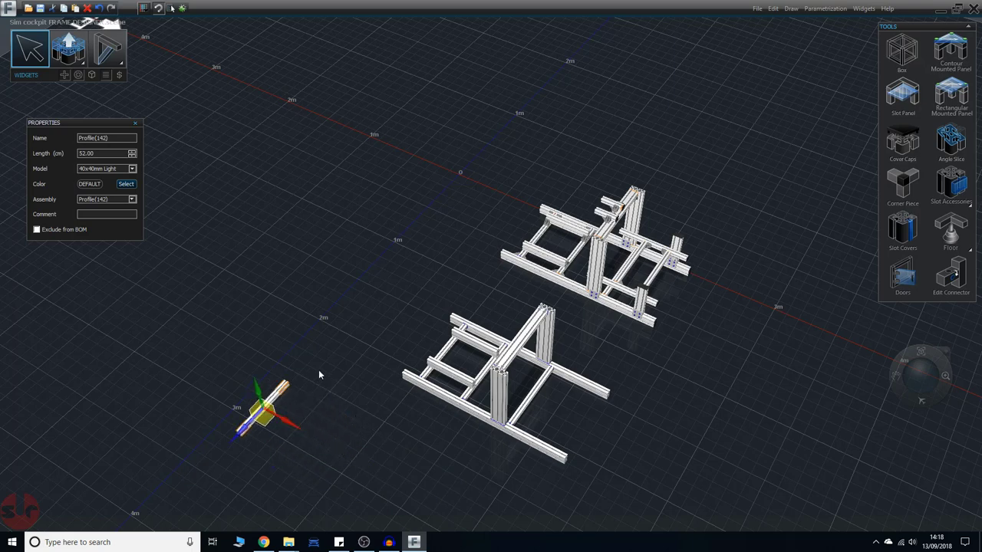
pyautogui.moveTo(285, 424); pyautogui.dragTo(307, 434)
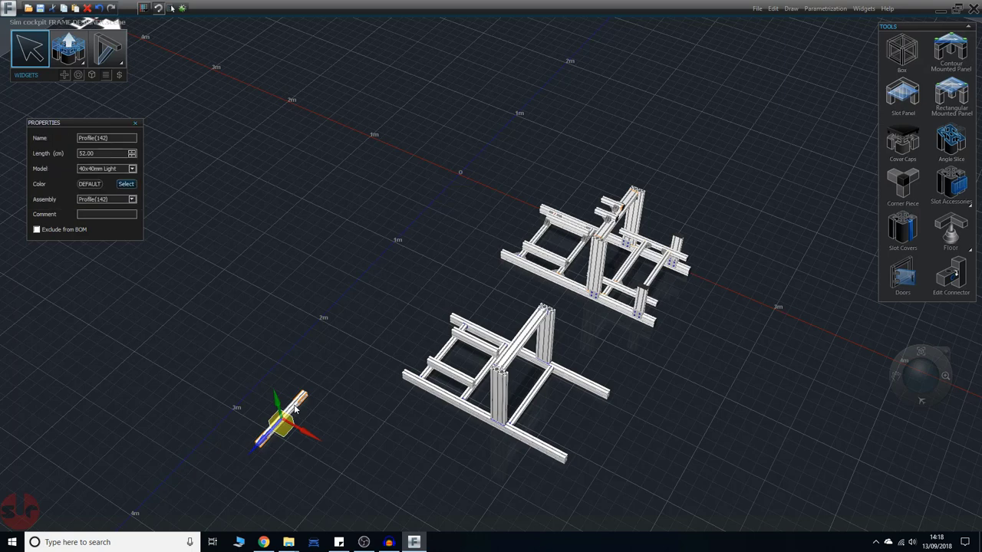
# Rotate the loose profile a quarter turn on the floor so it runs parallel to the frame's long base rails
pyautogui.rightClick(295, 409)
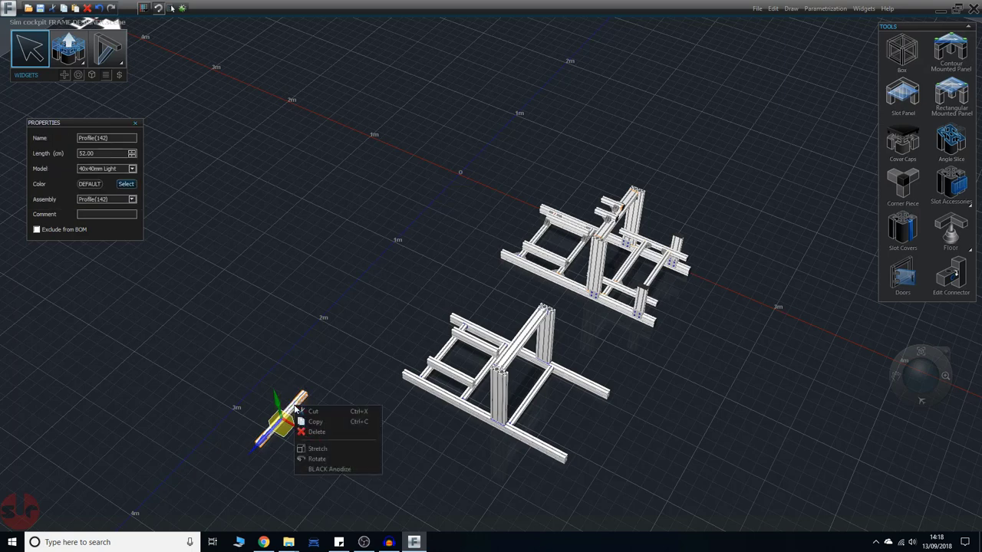
pyautogui.click(316, 459)
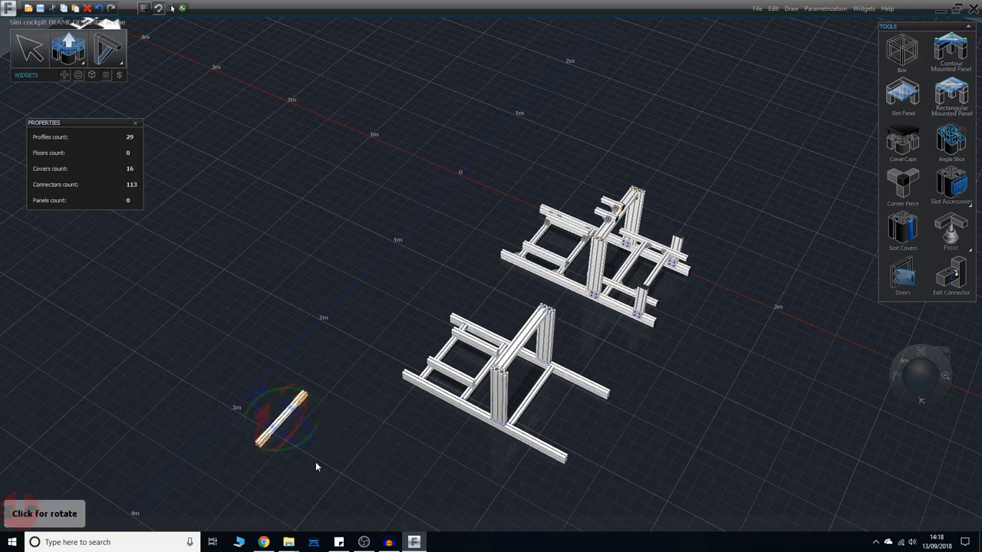
pyautogui.click(250, 417)
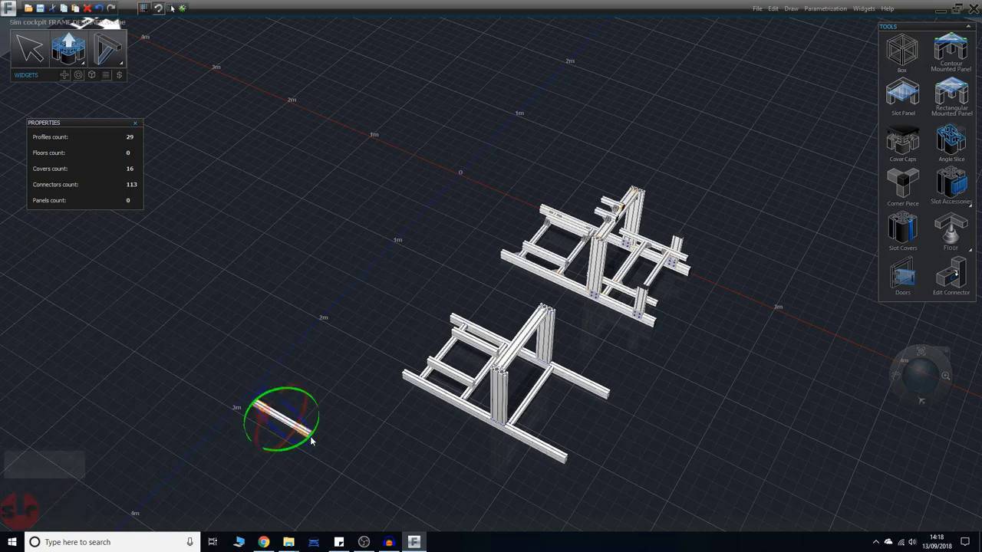
pyautogui.click(283, 421)
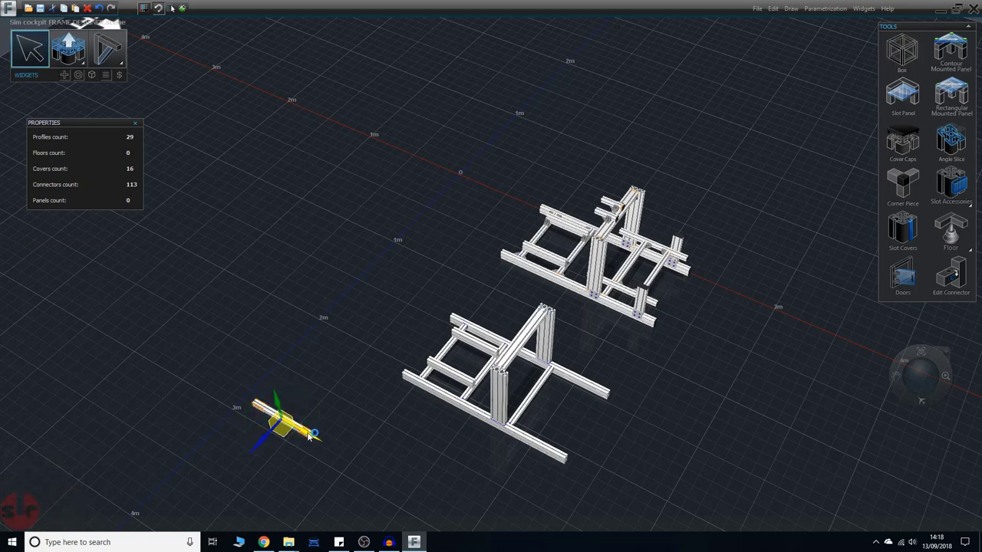
# Move the rotated profile beside the new frame, about 37 cm from its near base rail
pyautogui.moveTo(282, 420); pyautogui.dragTo(420, 492)
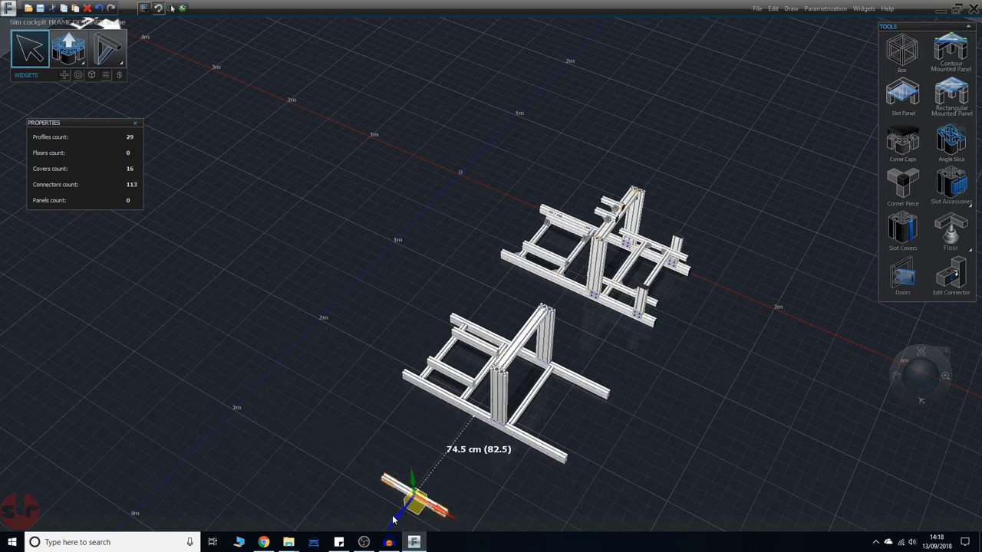
pyautogui.moveTo(401, 520); pyautogui.dragTo(443, 483)
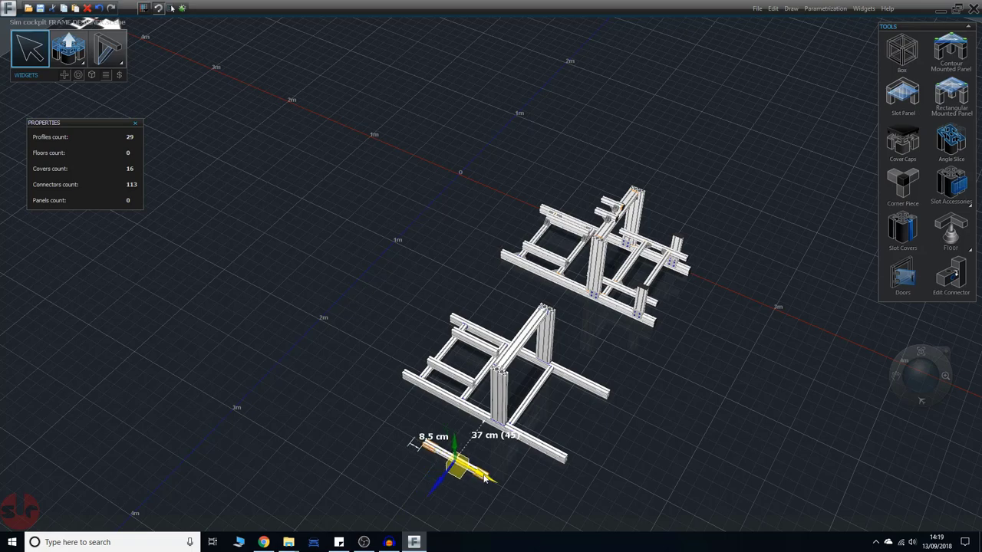
pyautogui.scroll(3, 655, 463)
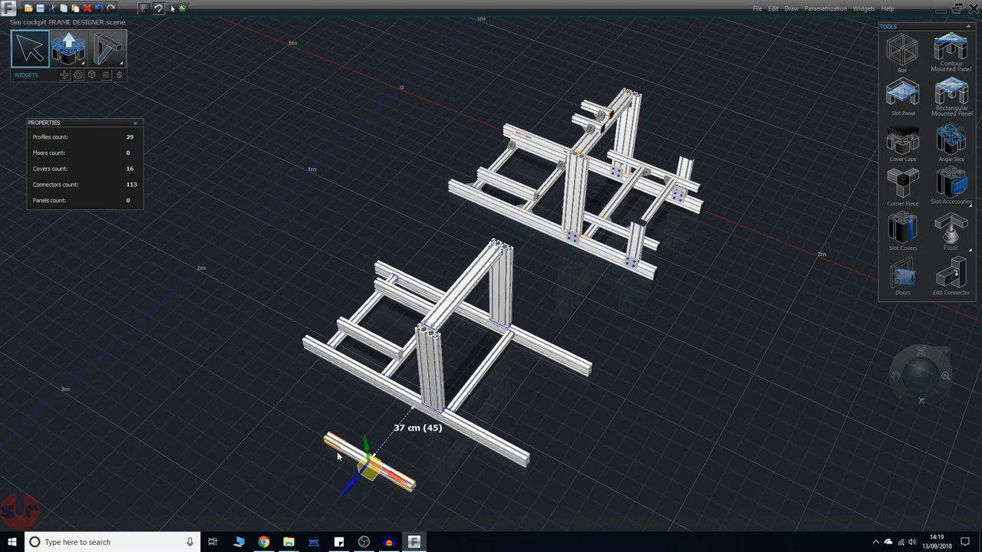
# Copy the original cockpit's short 40x80 pedal-end upright with its fittings and place the copy on the floor near the new frame's pedal end
pyautogui.click(638, 243)
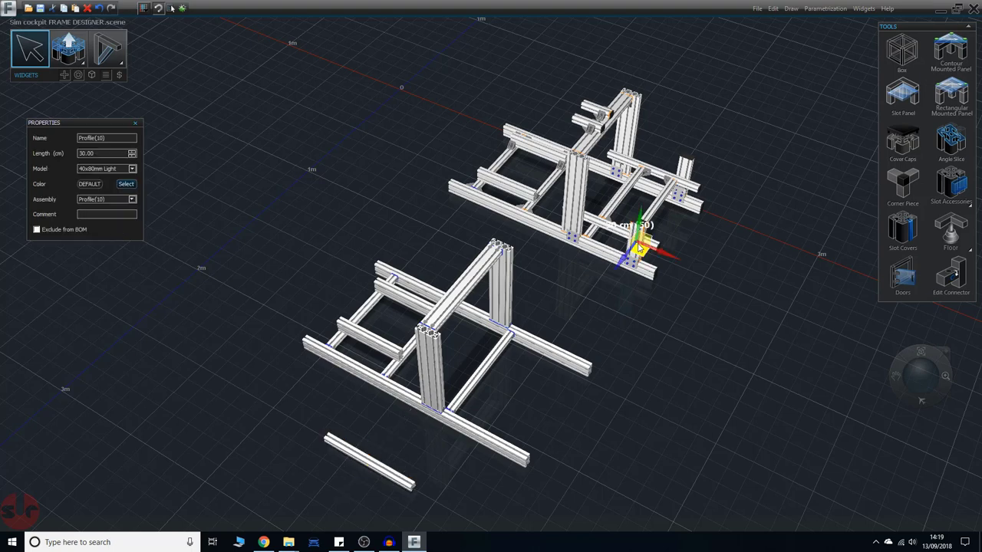
pyautogui.click(578, 264)
pyautogui.click(634, 246)
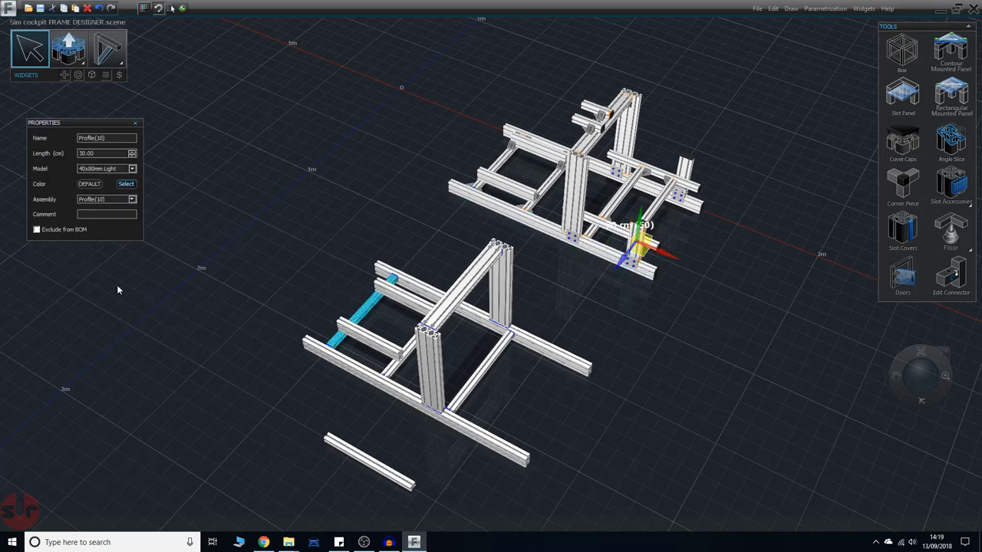
pyautogui.click(580, 284)
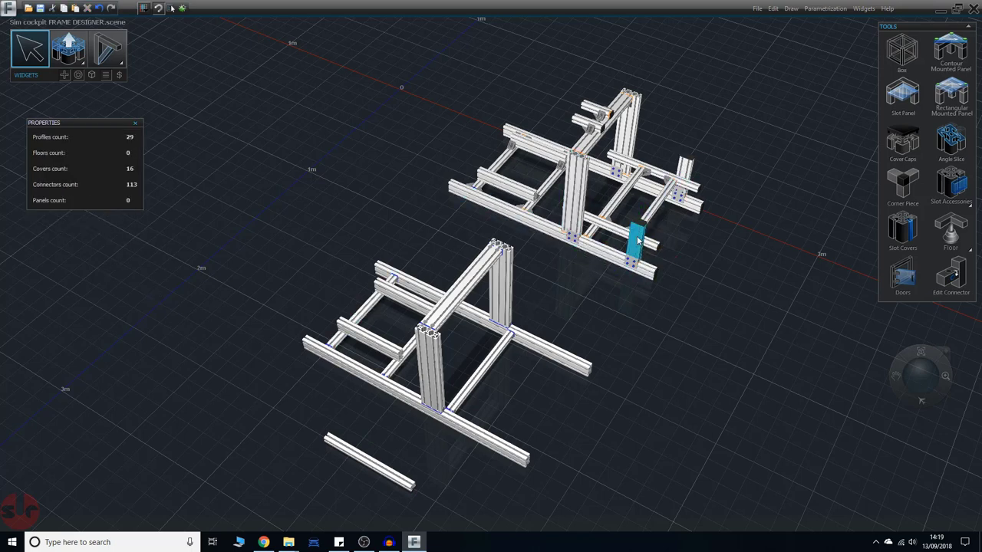
pyautogui.click(638, 241)
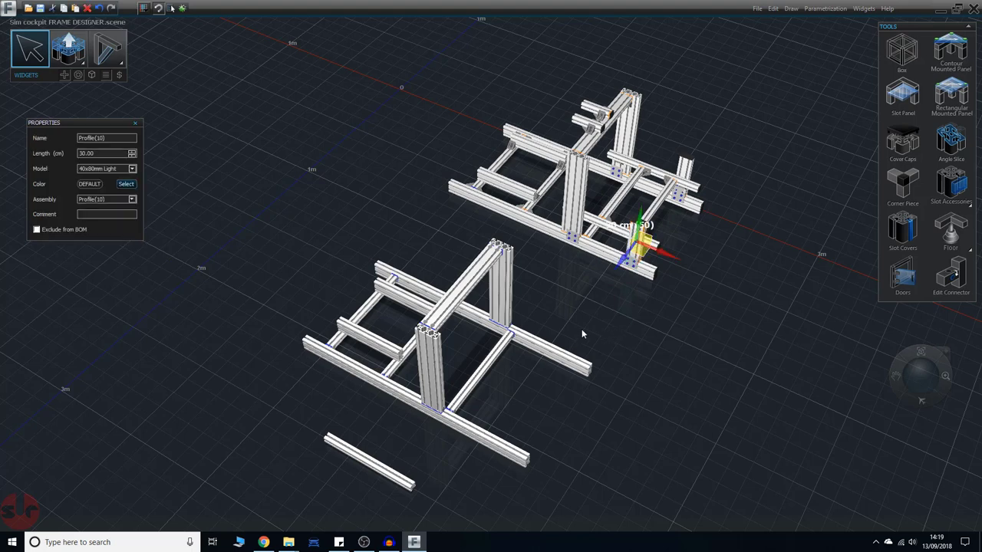
pyautogui.hotkey('ctrl', 'c')
pyautogui.hotkey('ctrl', 'v')
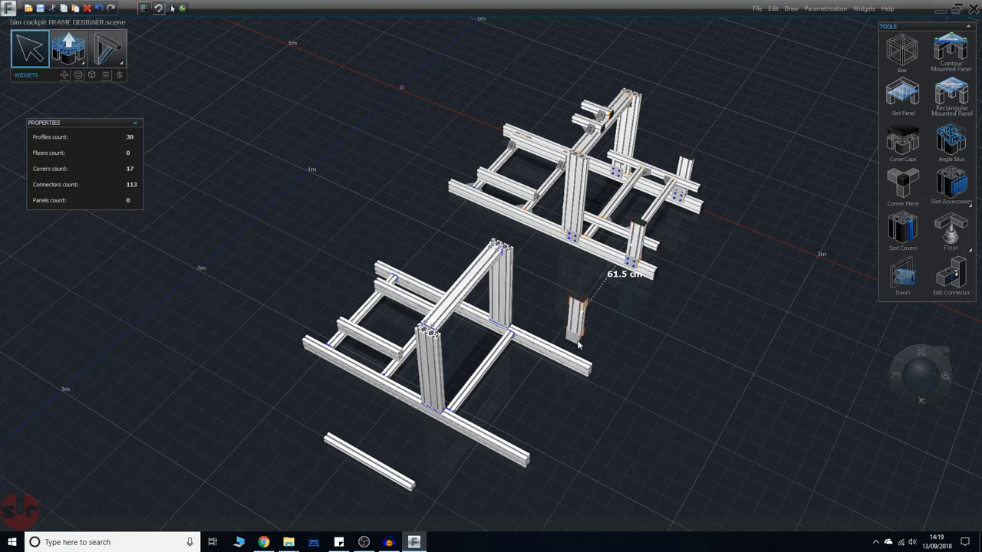
pyautogui.click(631, 371)
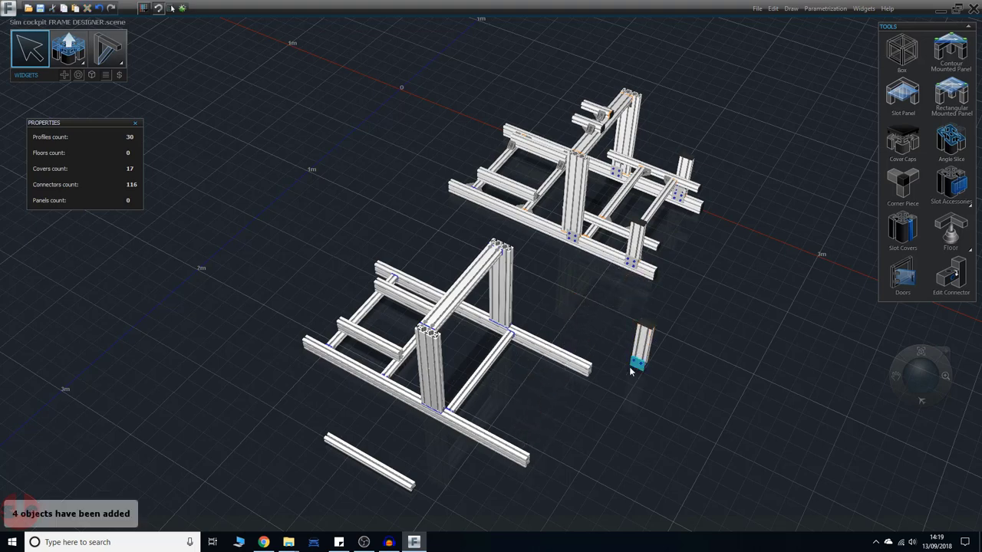
# Delete the 80x80 join plate and the 39x40 mm gusset from the copied short upright
pyautogui.scroll(3, 658, 389)
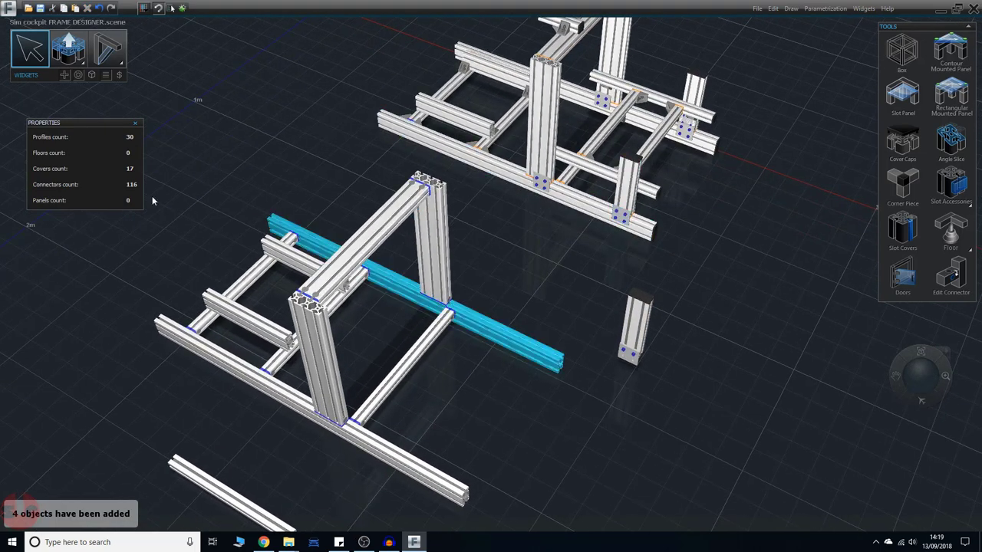
pyautogui.click(21, 46)
pyautogui.click(631, 349)
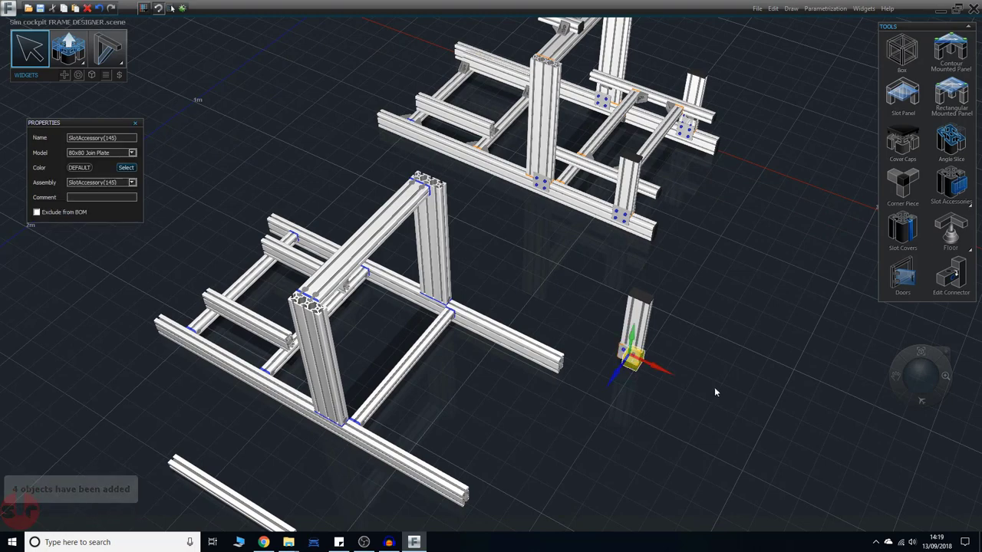
pyautogui.press('Delete')
pyautogui.moveTo(690, 359); pyautogui.dragTo(693, 286, button='middle')
pyautogui.click(693, 285)
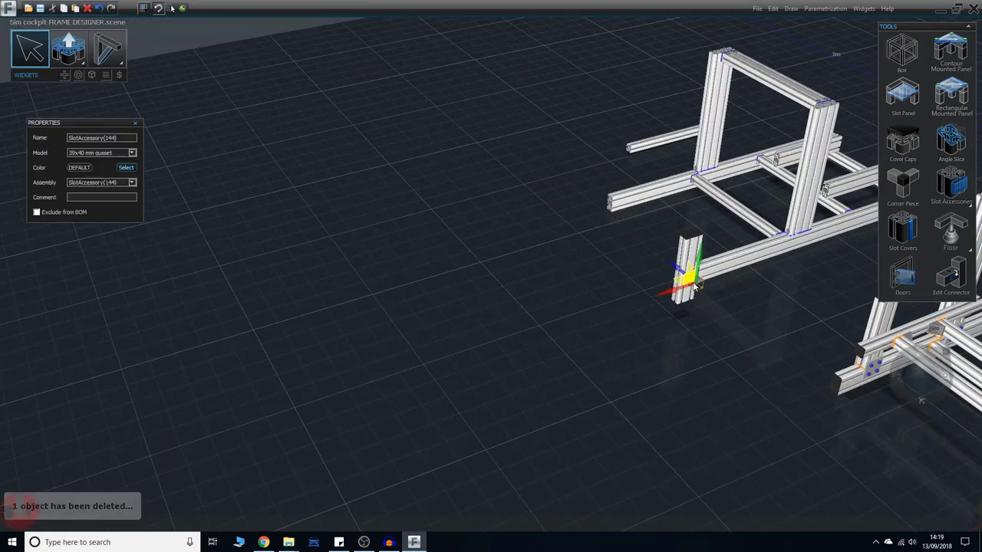
pyautogui.press('Delete')
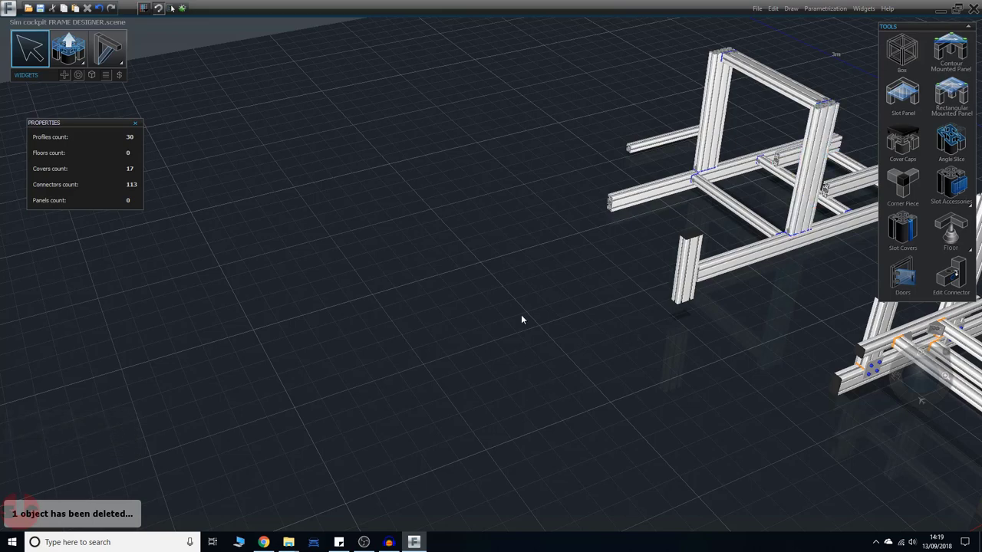
pyautogui.moveTo(535, 315); pyautogui.dragTo(564, 403, button='middle')
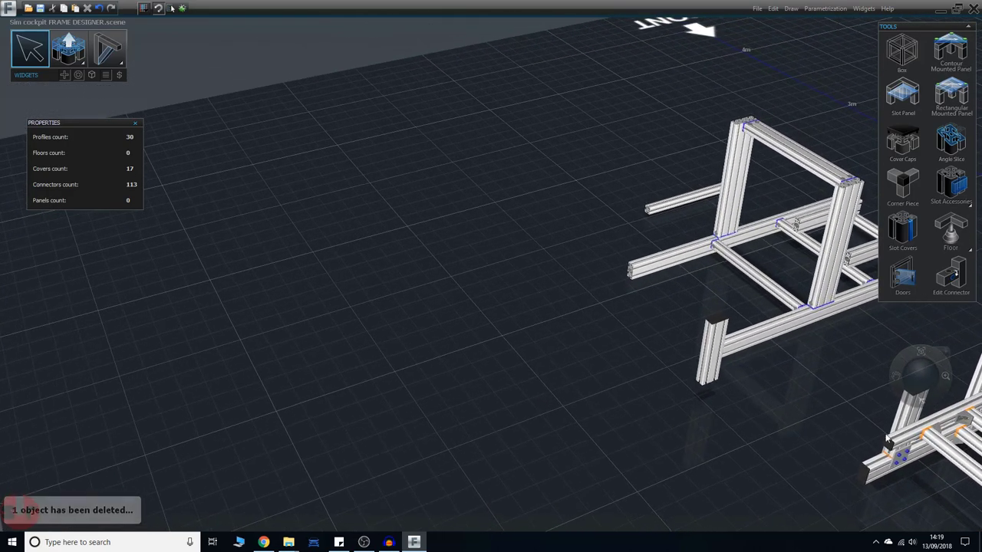
# Move the short upright onto the new frame's near base rail, 25 cm from the tall upright
pyautogui.moveTo(769, 430); pyautogui.dragTo(871, 421, button='middle')
pyautogui.moveTo(657, 460); pyautogui.dragTo(684, 434, button='middle')
pyautogui.click(618, 321)
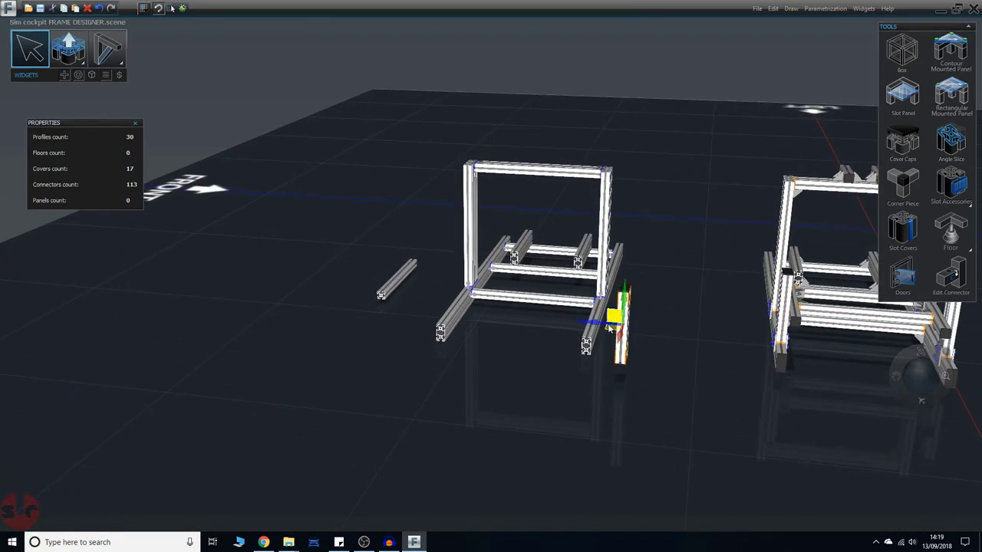
pyautogui.moveTo(588, 329); pyautogui.dragTo(427, 265)
pyautogui.moveTo(409, 351); pyautogui.dragTo(617, 371, button='middle')
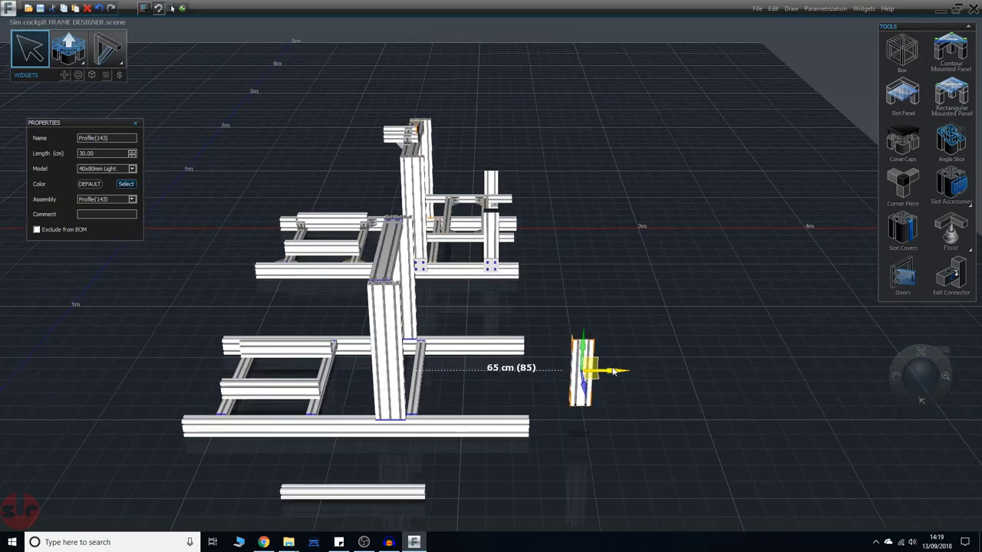
pyautogui.moveTo(617, 371); pyautogui.dragTo(566, 418)
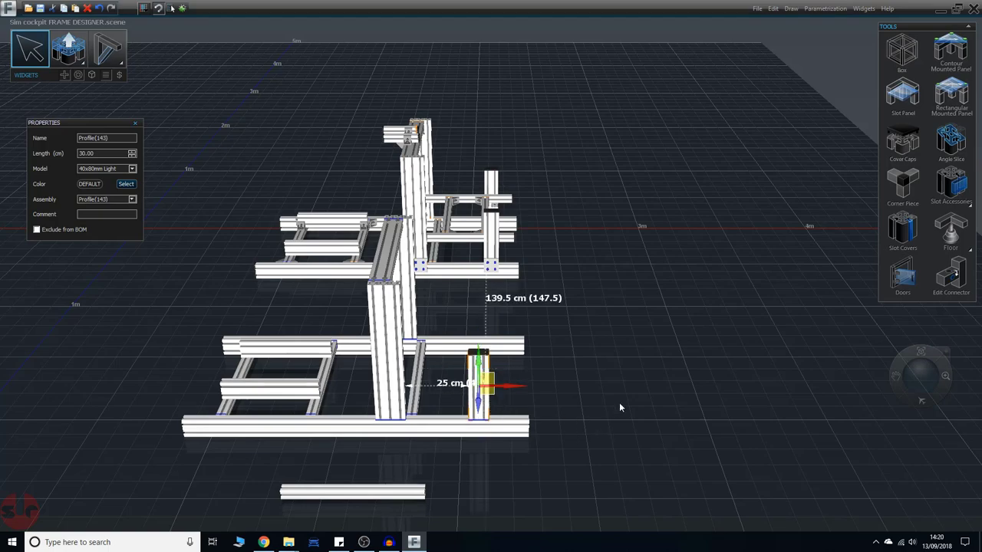
# Paste a second copy of the short 40x80 upright onto the new frame's far base rail
pyautogui.moveTo(620, 408); pyautogui.dragTo(458, 310, button='middle')
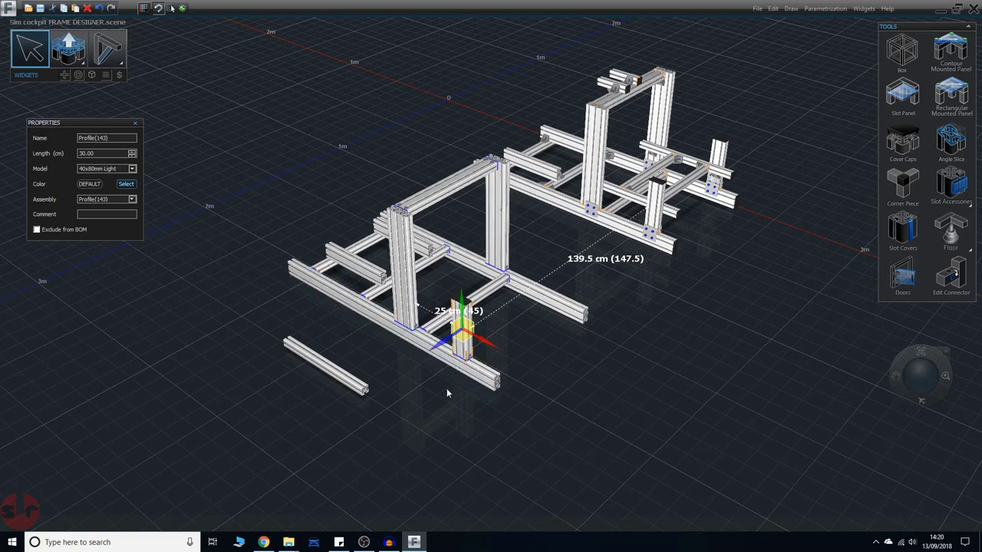
pyautogui.click(448, 392)
pyautogui.click(463, 325)
pyautogui.click(661, 334)
pyautogui.hotkey('ctrl', 'v')
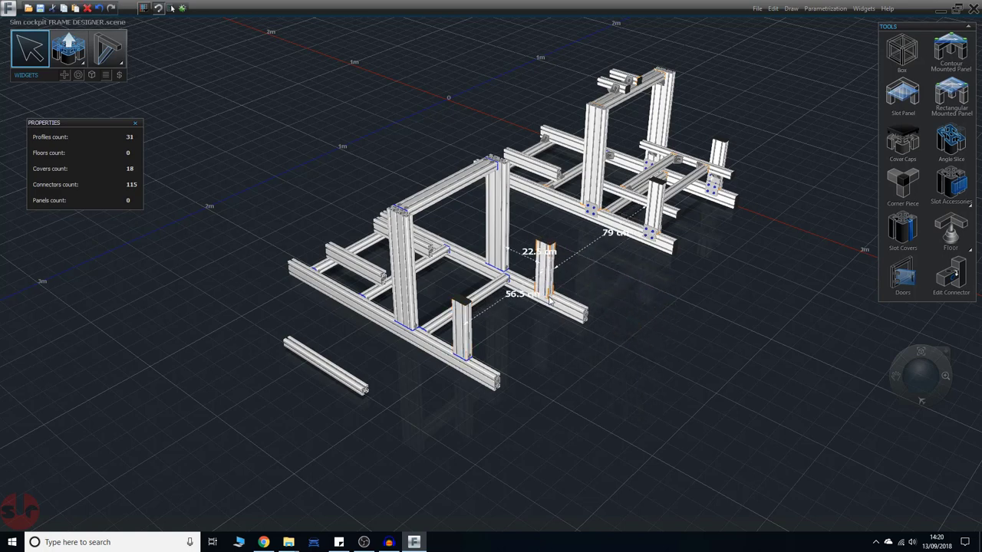
pyautogui.click(551, 301)
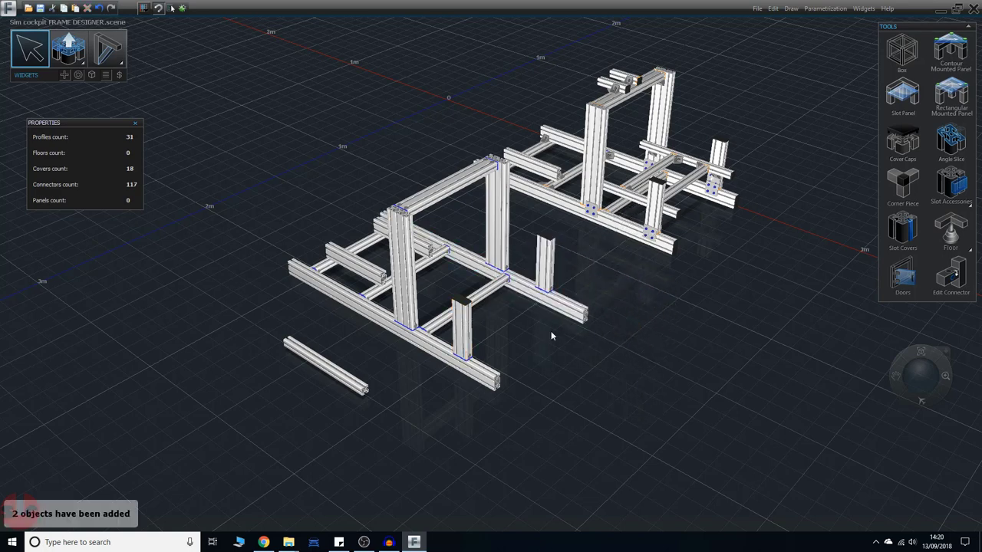
# Align the second short upright 25 cm from the far tall upright and compare it with the first short upright
pyautogui.moveTo(551, 330); pyautogui.dragTo(640, 384, button='middle')
pyautogui.moveTo(642, 407)
pyautogui.mouseDown(button='right')
pyautogui.moveTo(686, 419)
pyautogui.moveTo(675, 410)
pyautogui.mouseUp(button='right')
pyautogui.click(564, 312)
pyautogui.moveTo(587, 318)
pyautogui.mouseDown()
pyautogui.moveTo(599, 323)
pyautogui.moveTo(585, 325)
pyautogui.moveTo(591, 334)
pyautogui.mouseUp()
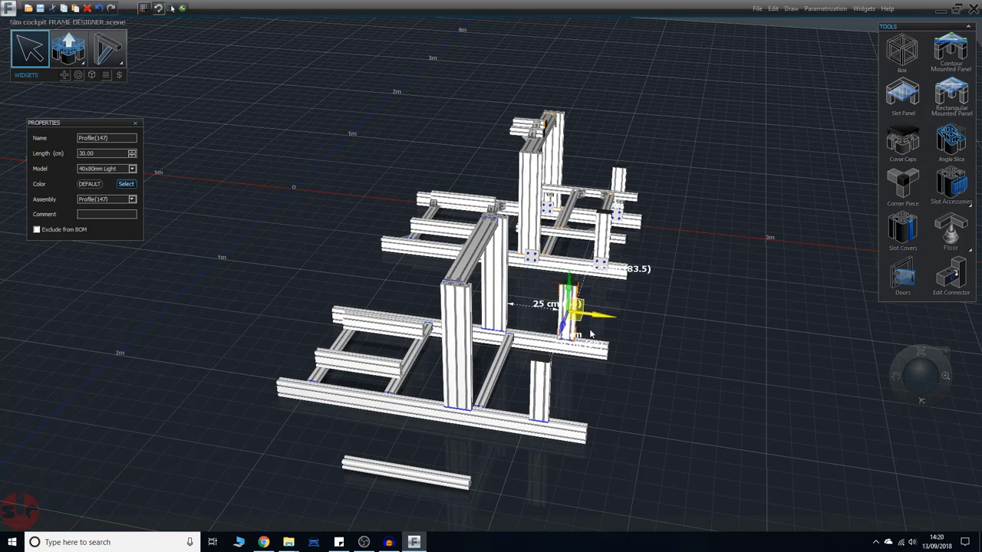
pyautogui.moveTo(629, 390)
pyautogui.mouseDown(button='middle')
pyautogui.moveTo(660, 403)
pyautogui.moveTo(673, 379)
pyautogui.moveTo(651, 407)
pyautogui.moveTo(640, 456)
pyautogui.moveTo(651, 467)
pyautogui.moveTo(649, 412)
pyautogui.moveTo(603, 416)
pyautogui.moveTo(625, 295)
pyautogui.mouseUp(button='middle')
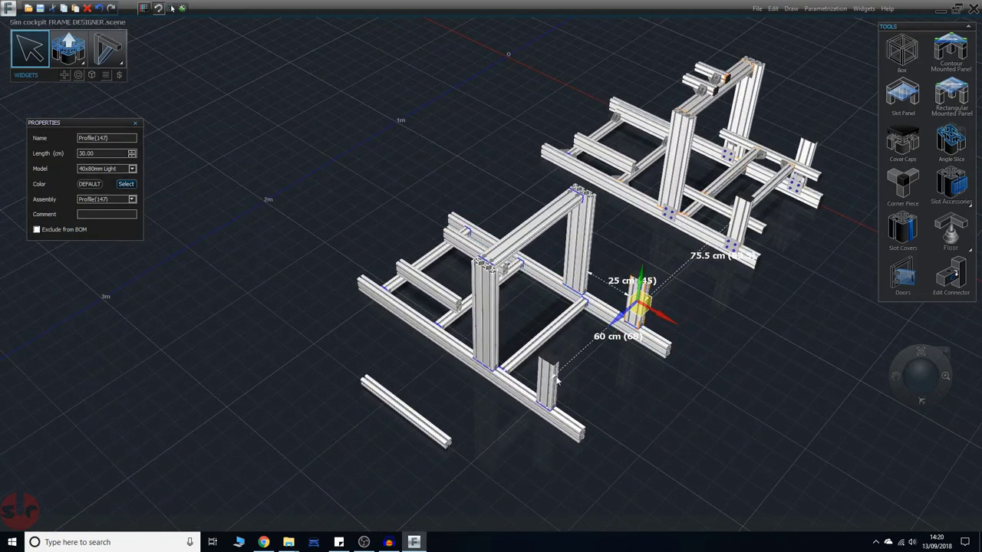
pyautogui.click(547, 382)
pyautogui.click(641, 302)
pyautogui.click(628, 416)
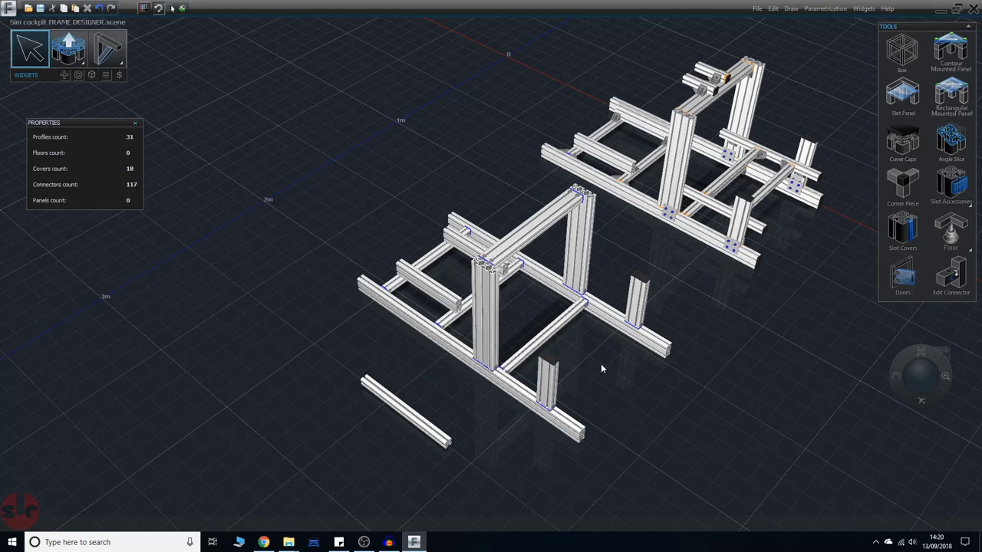
# Lift the loose 52 cm 40x40 profile and move it between the new frame's short uprights, parallel to the base rails
pyautogui.click(405, 412)
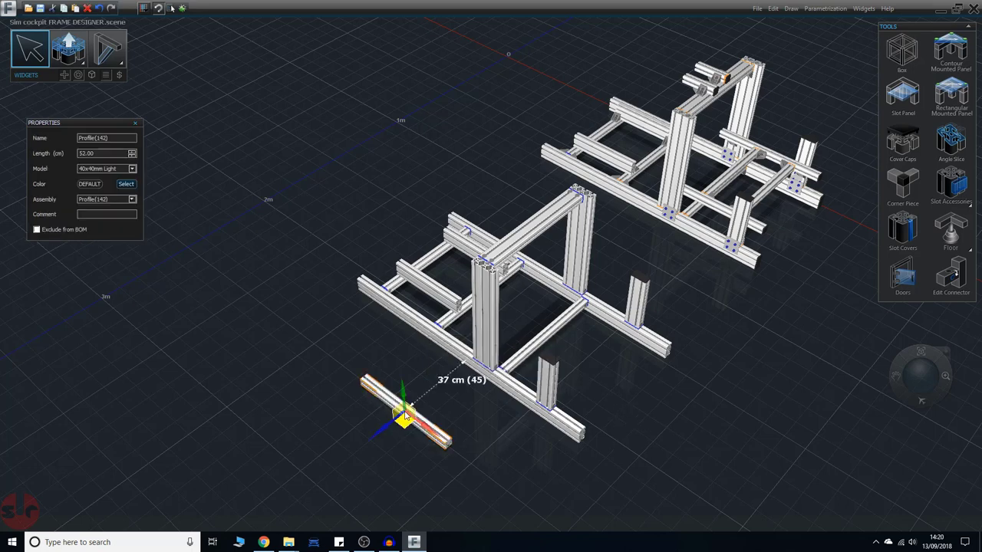
pyautogui.moveTo(400, 393); pyautogui.dragTo(478, 322)
pyautogui.moveTo(425, 384); pyautogui.dragTo(577, 289)
pyautogui.moveTo(724, 389); pyautogui.dragTo(688, 380, button='middle')
pyautogui.moveTo(688, 380)
pyautogui.mouseDown(button='right')
pyautogui.moveTo(618, 391)
pyautogui.moveTo(606, 311)
pyautogui.mouseUp(button='right')
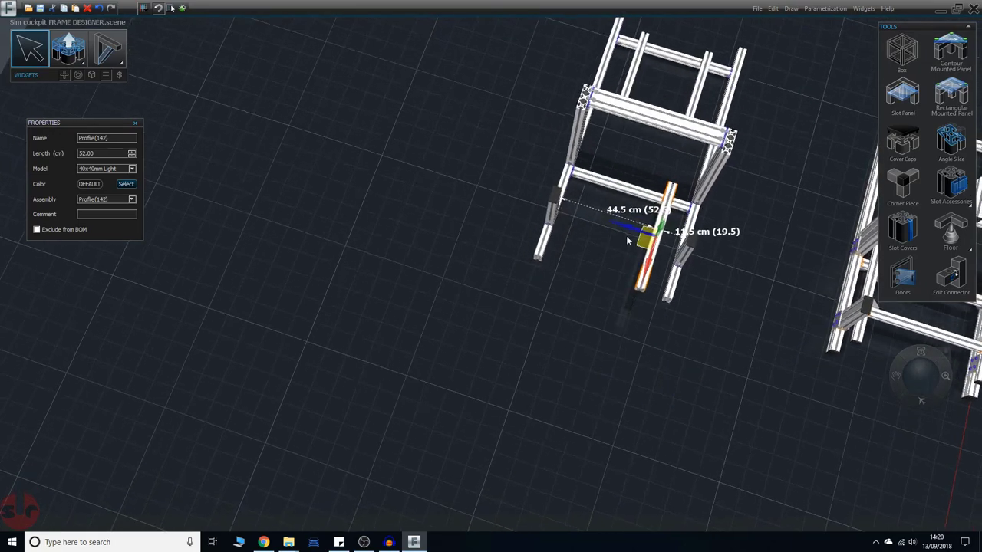
# Set the 52 cm bar flush against the inner face of the short upright on the side facing the original cockpit
pyautogui.moveTo(636, 233); pyautogui.dragTo(636, 277)
pyautogui.scroll(5, 650, 341)
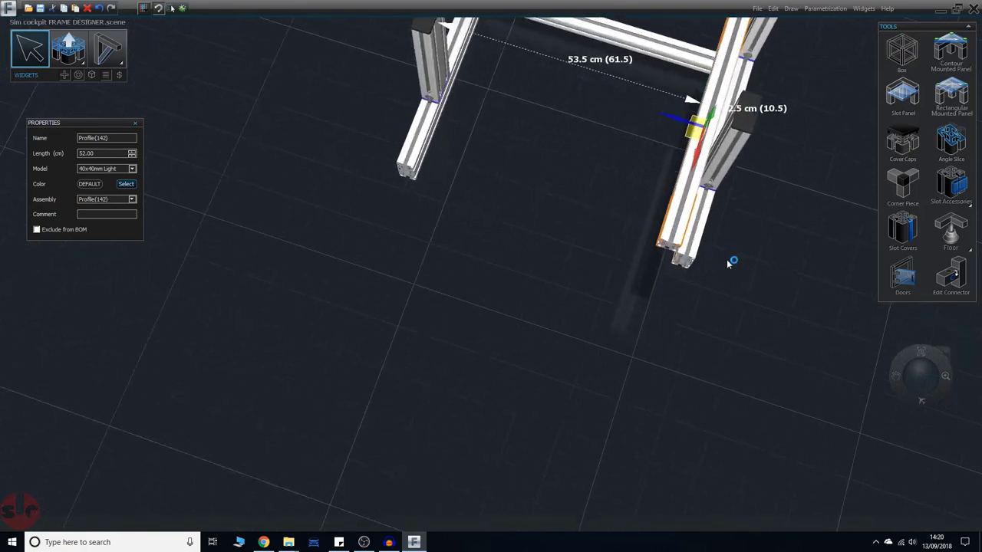
pyautogui.moveTo(710, 282); pyautogui.dragTo(639, 359, button='middle')
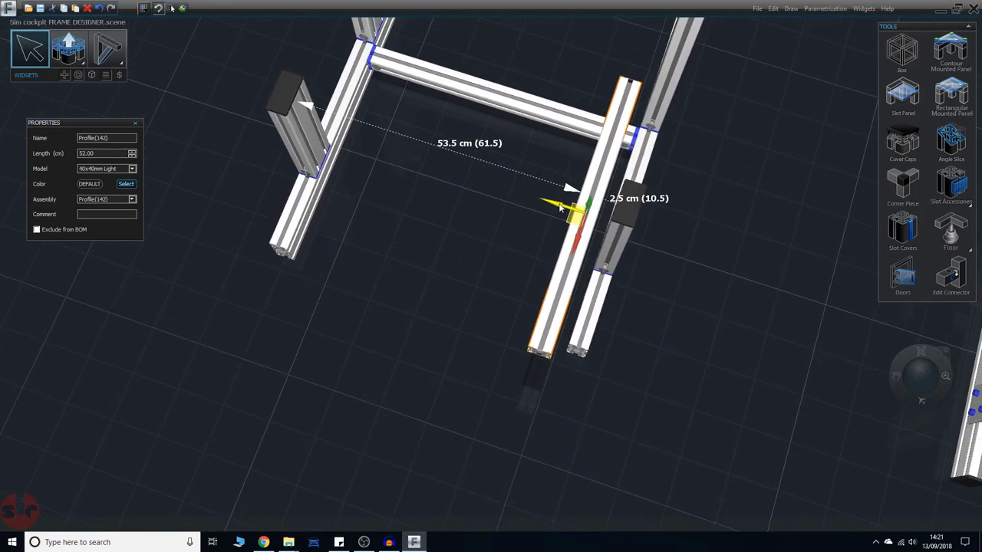
pyautogui.moveTo(559, 205); pyautogui.dragTo(574, 212)
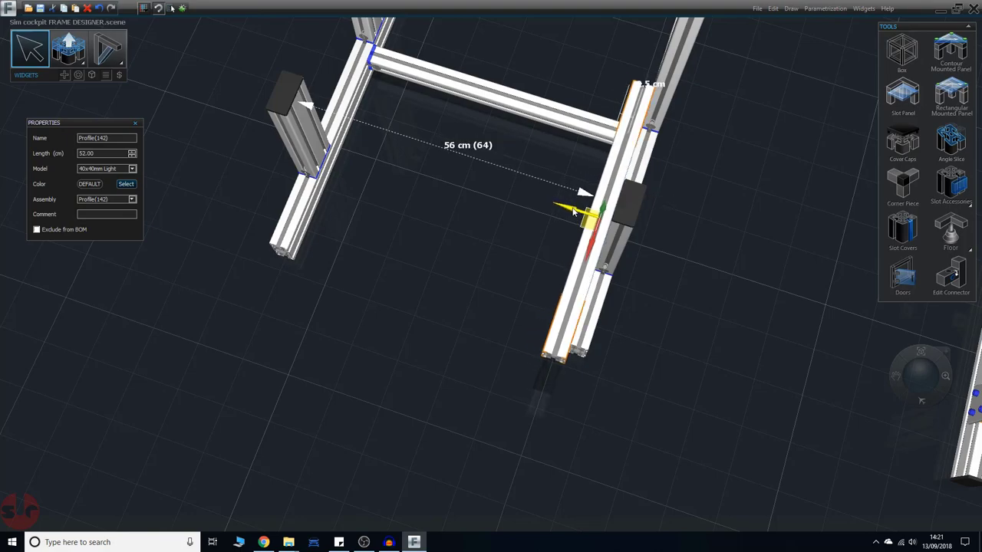
pyautogui.moveTo(468, 349); pyautogui.dragTo(358, 174, button='middle')
pyautogui.moveTo(449, 249); pyautogui.dragTo(495, 340, button='middle')
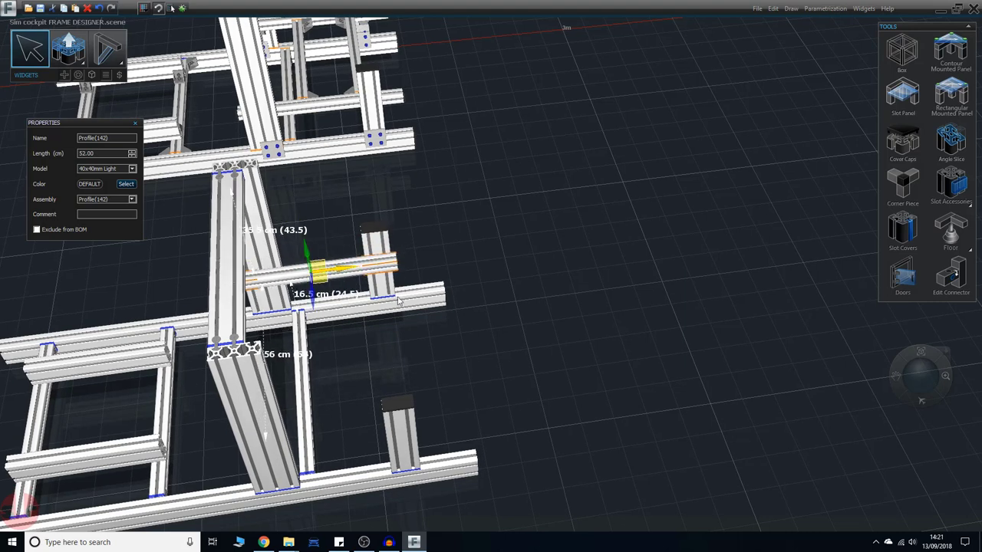
pyautogui.moveTo(530, 392); pyautogui.dragTo(422, 399, button='middle')
pyautogui.moveTo(486, 335)
pyautogui.mouseDown(button='middle')
pyautogui.moveTo(340, 368)
pyautogui.moveTo(345, 295)
pyautogui.mouseUp(button='middle')
pyautogui.moveTo(652, 147); pyautogui.dragTo(535, 354, button='right')
pyautogui.moveTo(535, 355)
pyautogui.mouseDown(button='middle')
pyautogui.moveTo(484, 362)
pyautogui.moveTo(432, 346)
pyautogui.moveTo(447, 383)
pyautogui.moveTo(434, 359)
pyautogui.moveTo(410, 372)
pyautogui.mouseUp(button='middle')
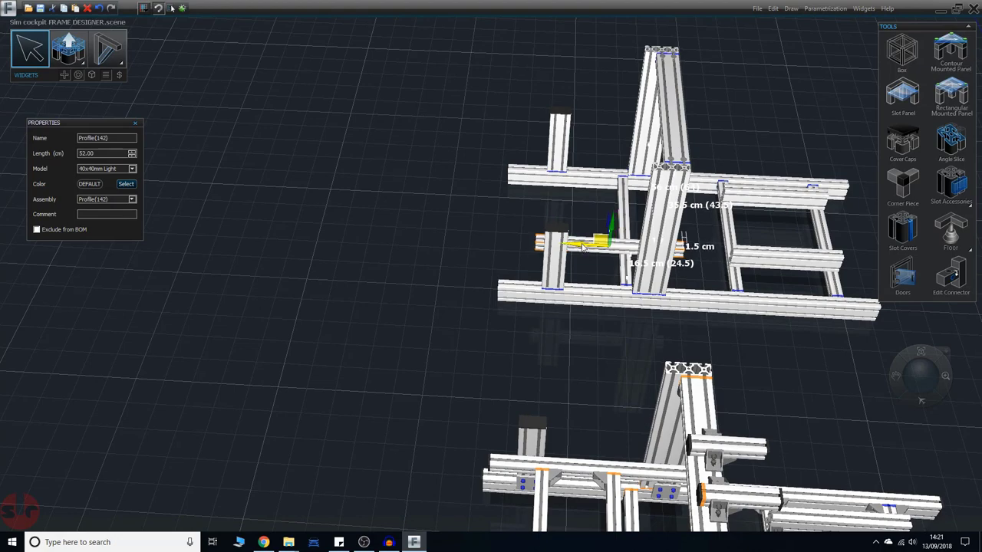
pyautogui.moveTo(342, 323); pyautogui.dragTo(346, 454, button='middle')
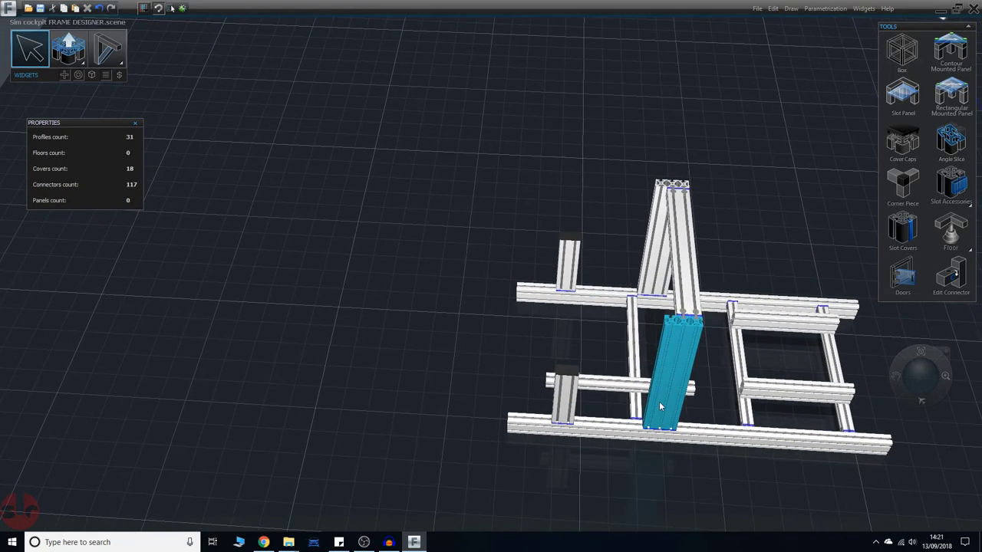
# Copy the 52 cm support bar and paste the duplicate at the same height beside the opposite short upright
pyautogui.click(593, 387)
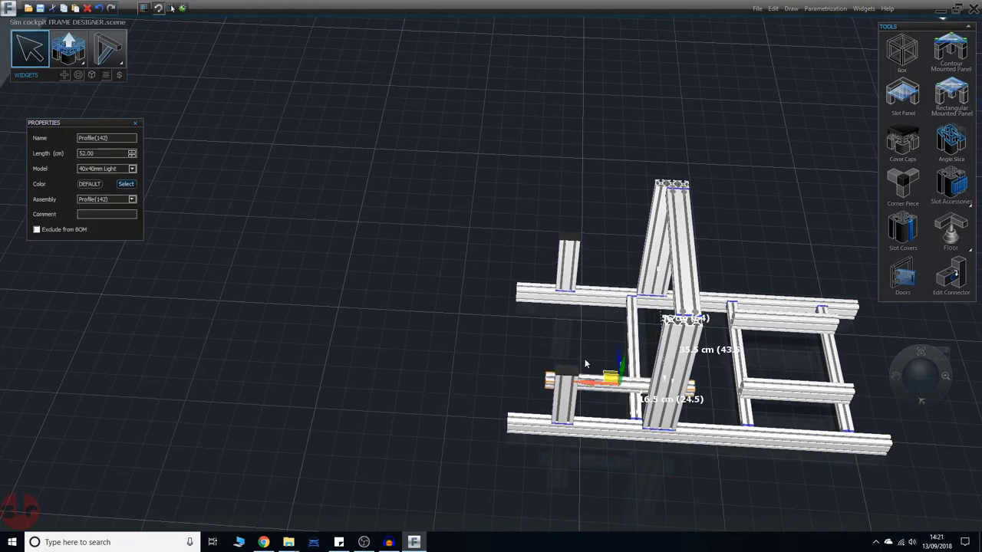
pyautogui.hotkey('ctrl', 'c')
pyautogui.hotkey('ctrl', 'v')
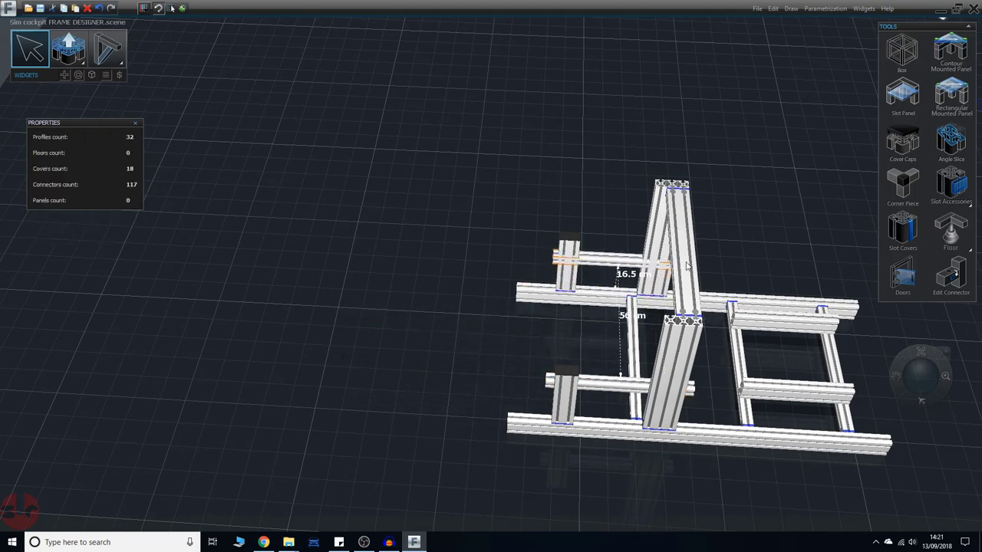
pyautogui.moveTo(414, 358); pyautogui.dragTo(538, 398, button='middle')
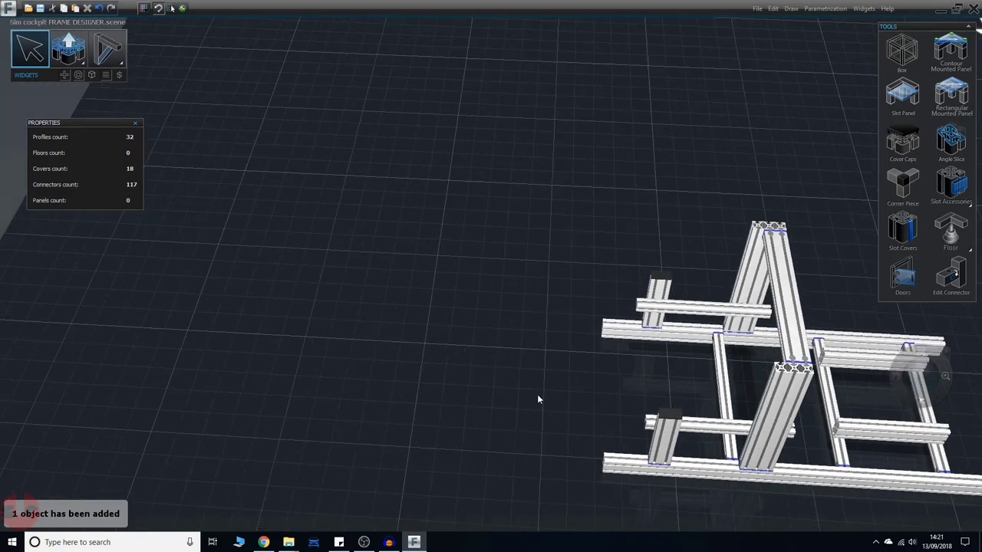
# Move the pasted bar against the inner face of its short upright, leaving 52 cm between the two support bars
pyautogui.moveTo(547, 370); pyautogui.dragTo(652, 396, button='right')
pyautogui.scroll(5, 527, 327)
pyautogui.moveTo(483, 329); pyautogui.dragTo(500, 311, button='right')
pyautogui.click(500, 310)
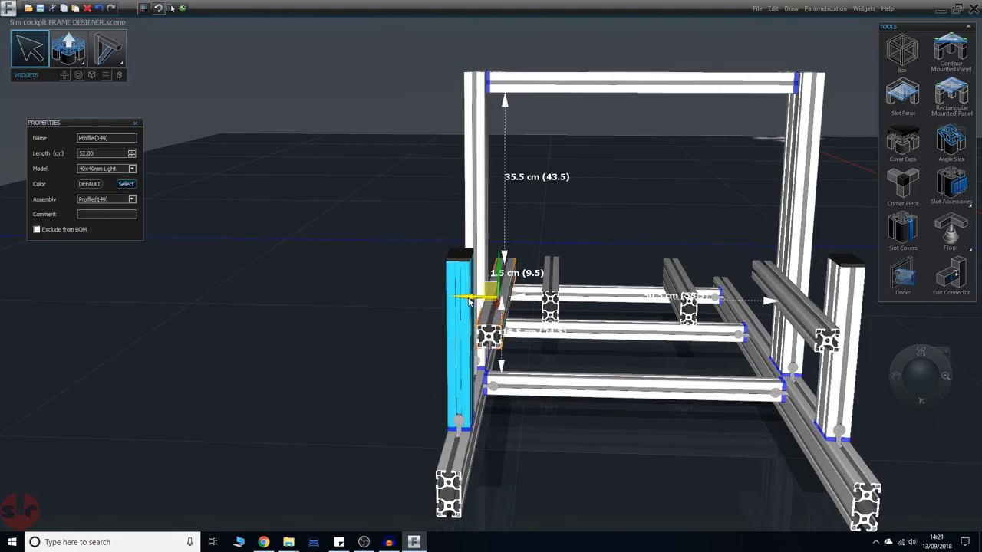
pyautogui.moveTo(319, 451); pyautogui.dragTo(329, 478, button='middle')
pyautogui.moveTo(641, 350); pyautogui.dragTo(733, 324, button='right')
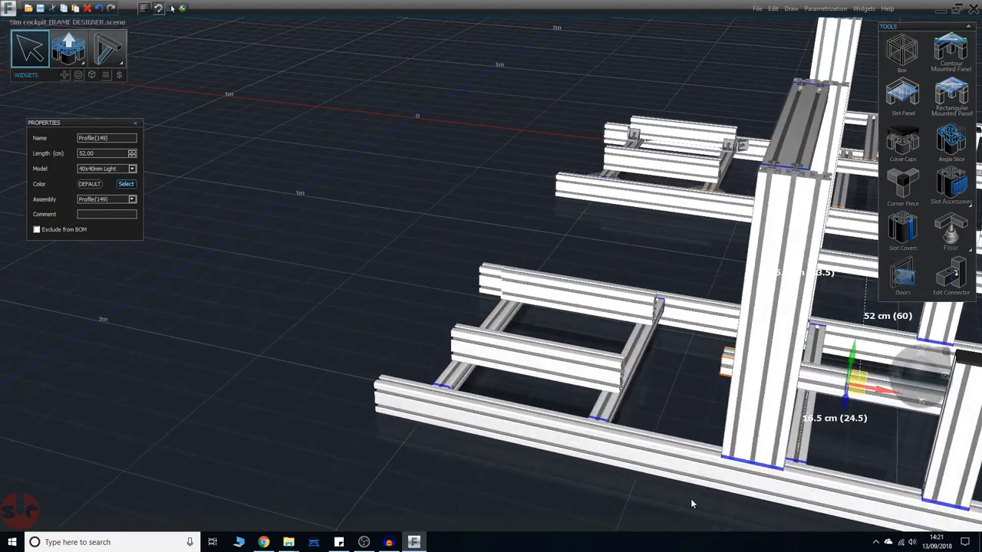
pyautogui.moveTo(662, 491); pyautogui.dragTo(686, 452, button='right')
pyautogui.moveTo(687, 449); pyautogui.dragTo(508, 380, button='middle')
pyautogui.moveTo(764, 295); pyautogui.dragTo(742, 307, button='right')
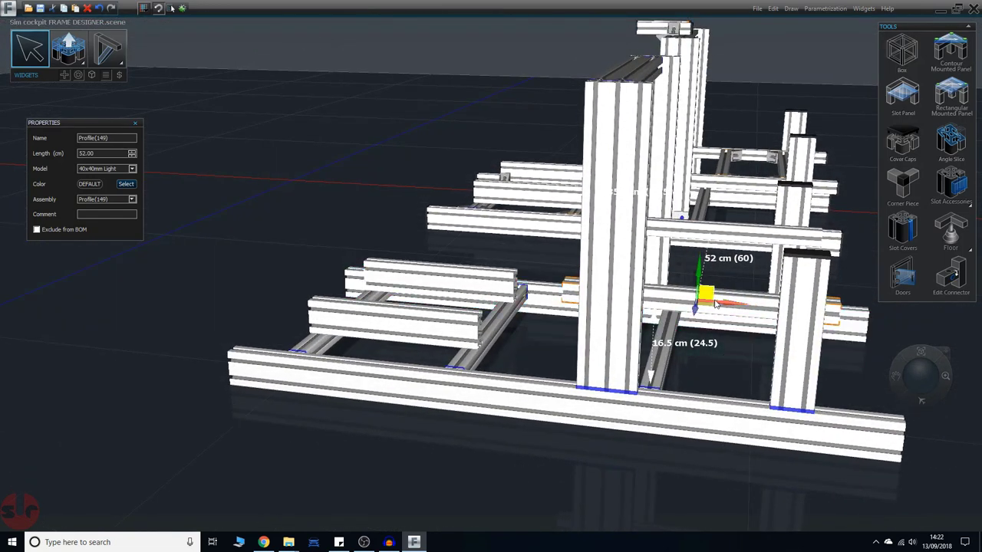
# Compare the new frame's pedal-support bars with the crossbar arrangement on the original cockpit
pyautogui.moveTo(754, 379); pyautogui.dragTo(650, 491, button='middle')
pyautogui.moveTo(780, 397); pyautogui.dragTo(605, 320, button='right')
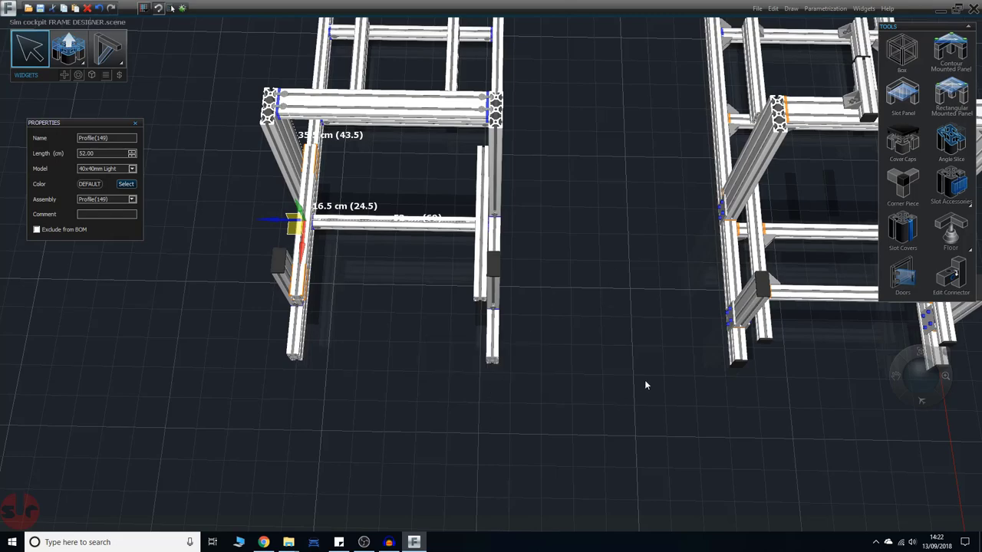
pyautogui.moveTo(646, 385); pyautogui.dragTo(623, 405, button='right')
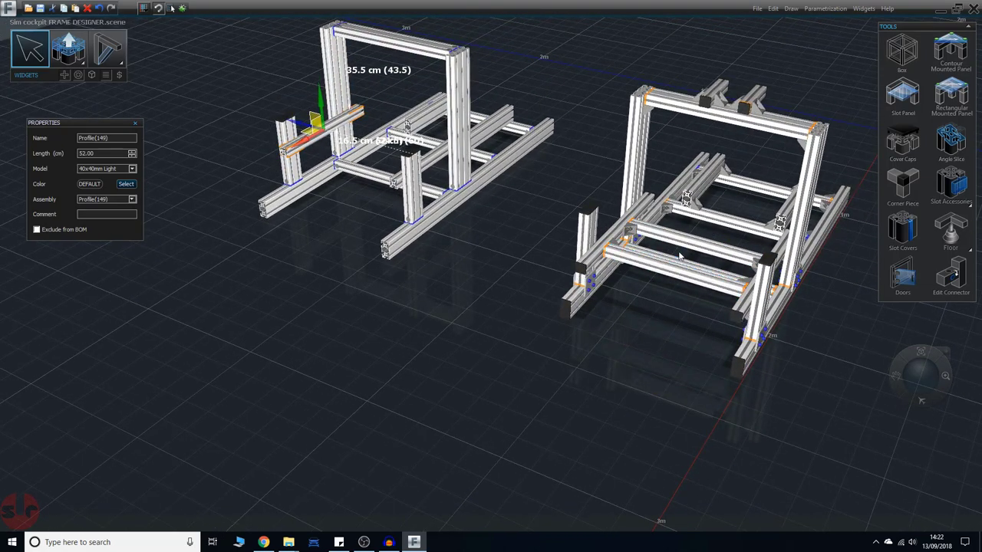
pyautogui.moveTo(566, 327); pyautogui.dragTo(434, 301, button='right')
pyautogui.scroll(4, 439, 292)
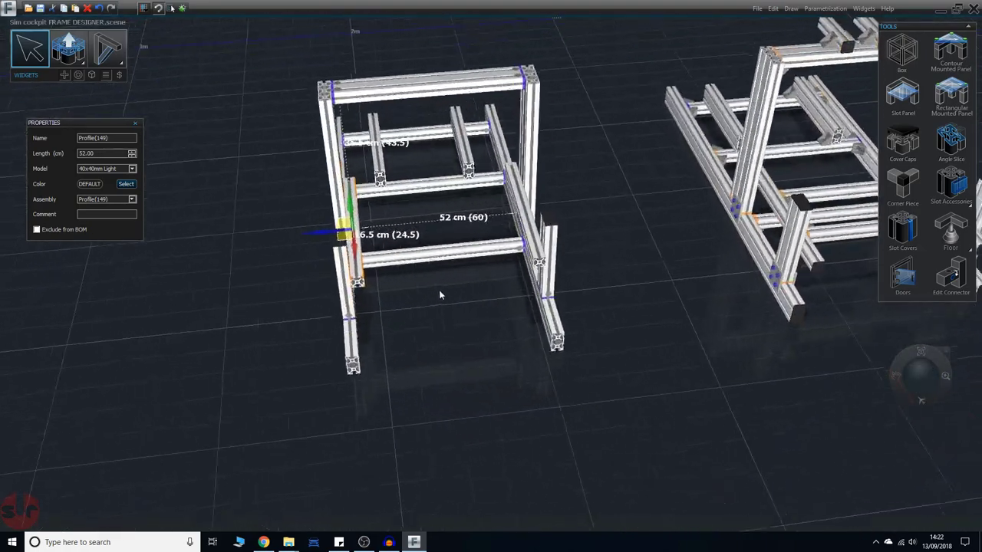
pyautogui.moveTo(425, 326); pyautogui.dragTo(388, 352, button='middle')
pyautogui.scroll(3, 388, 347)
pyautogui.scroll(-2, 391, 346)
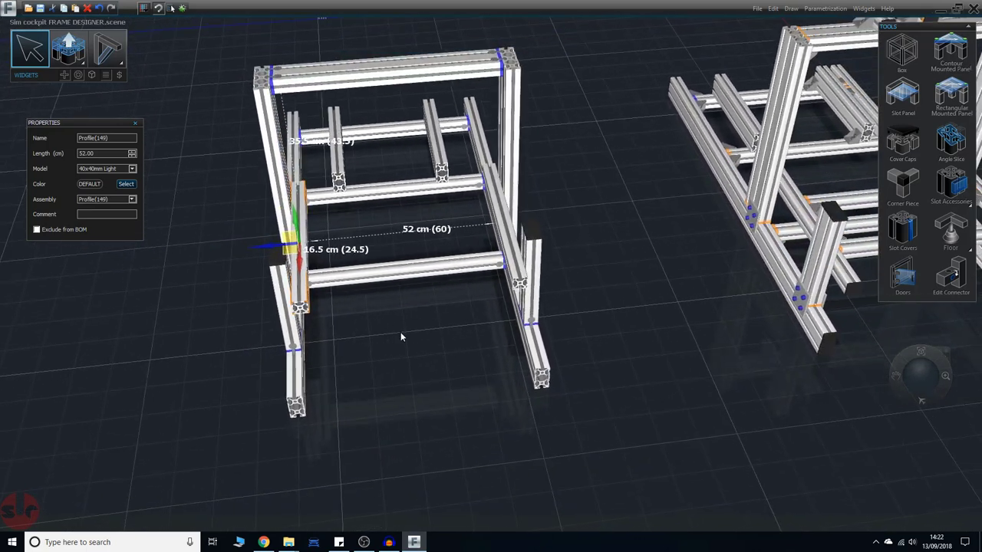
# Add a 52 cm crossbar of 40mm Lite (40-4040-LITE) profile between the two support bars, near the tall uprights
pyautogui.click(83, 65)
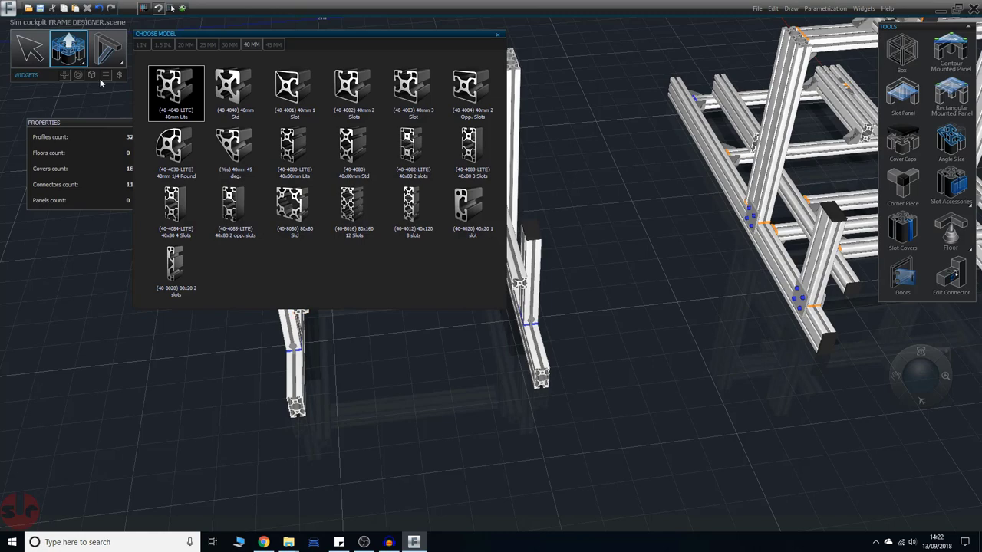
pyautogui.click(166, 99)
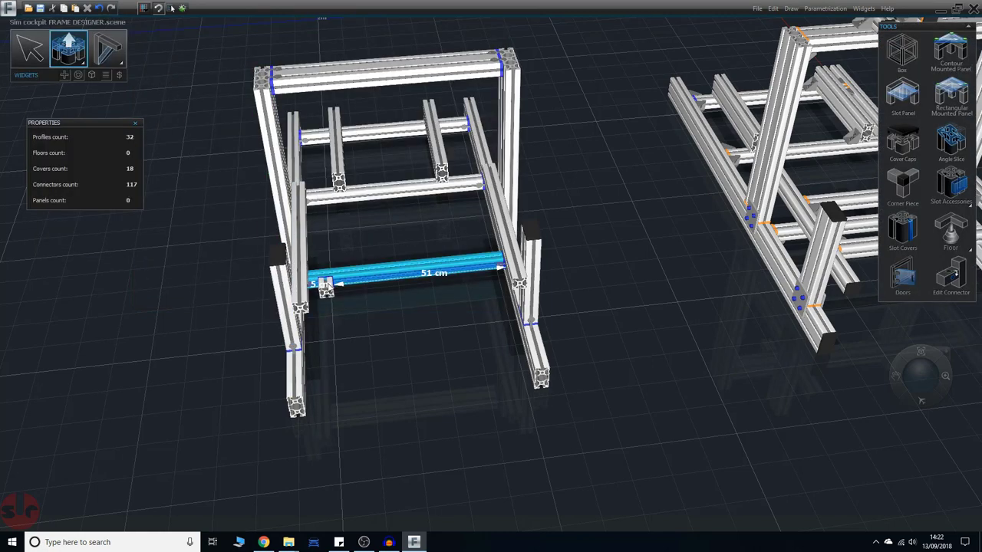
pyautogui.scroll(3, 361, 315)
pyautogui.moveTo(366, 321)
pyautogui.mouseDown(button='middle')
pyautogui.moveTo(398, 324)
pyautogui.moveTo(375, 325)
pyautogui.mouseUp(button='middle')
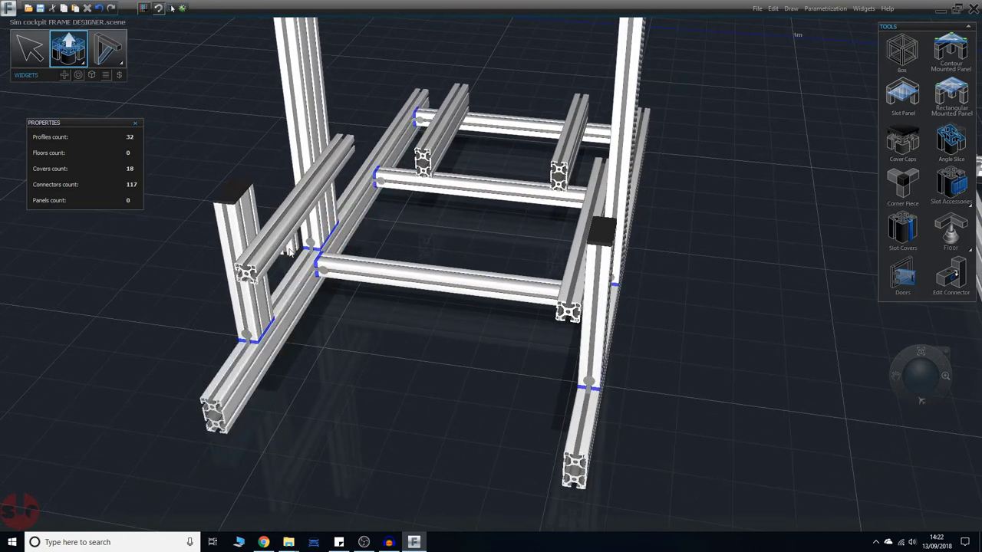
pyautogui.scroll(3, 300, 234)
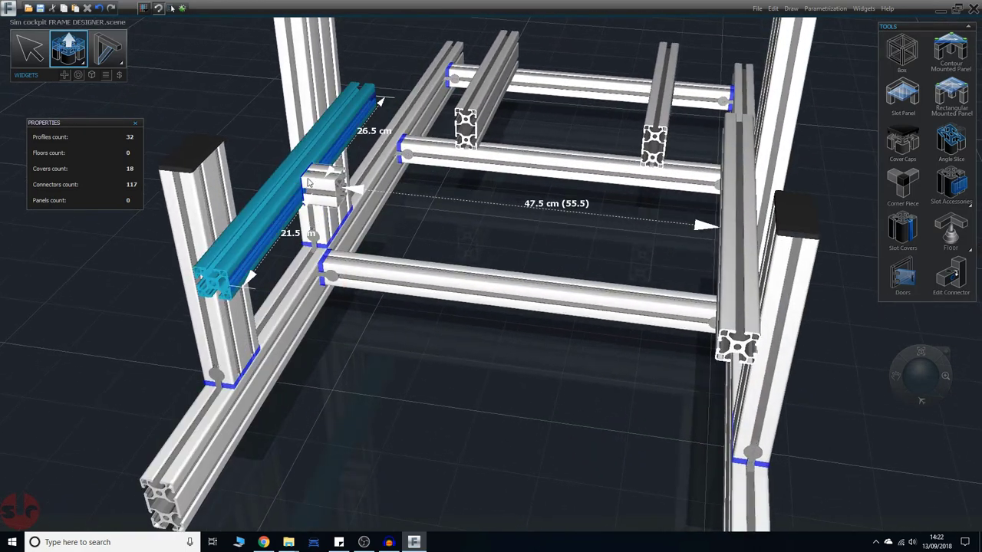
pyautogui.click(292, 217)
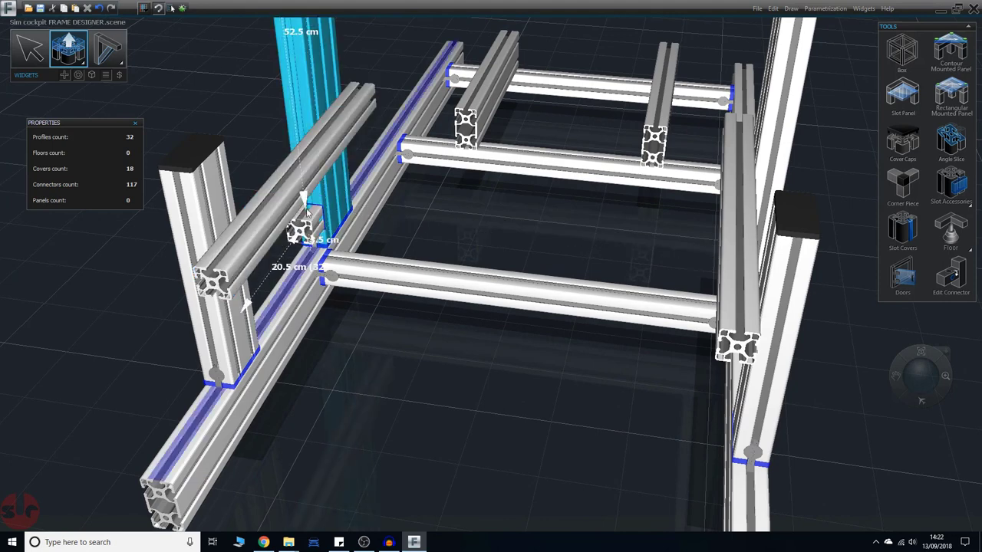
pyautogui.click(343, 158)
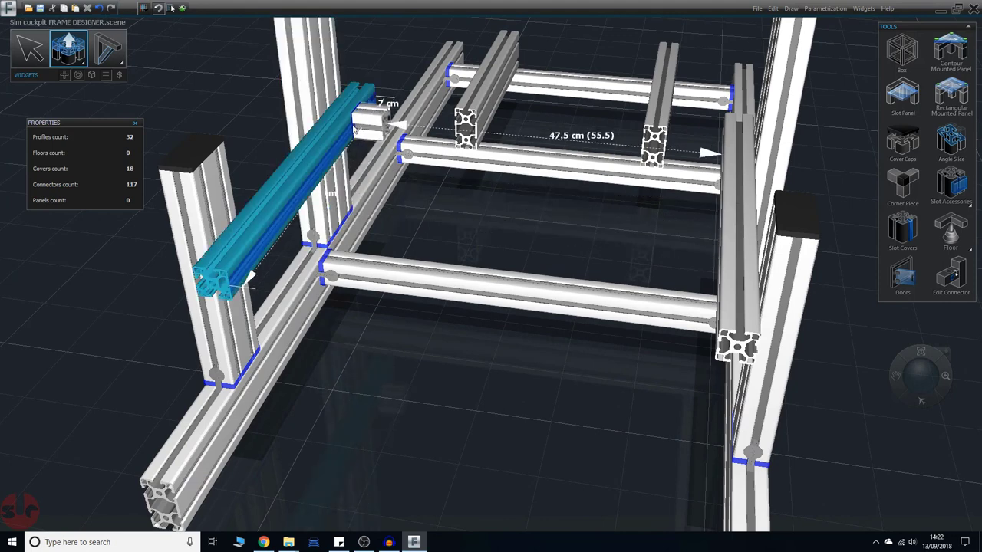
pyautogui.click(350, 129)
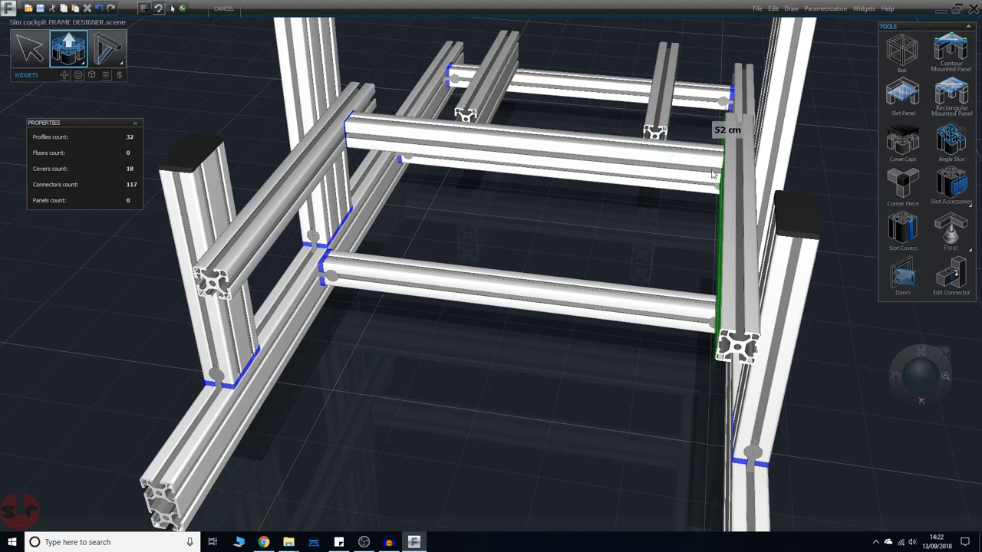
pyautogui.click(712, 175)
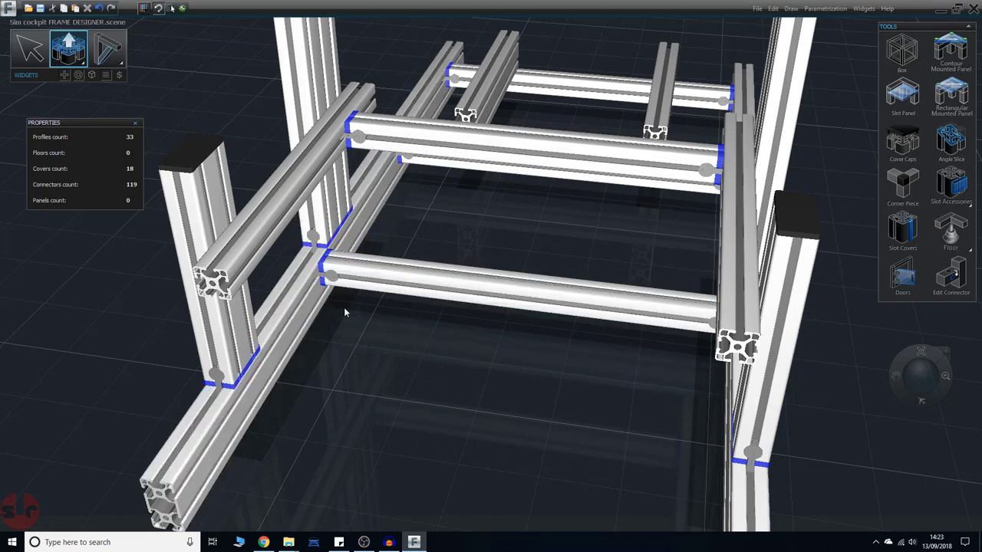
# Add a second 52 cm 40mm Lite crossbar between the support bars, closer to the short uprights
pyautogui.scroll(-3, 345, 312)
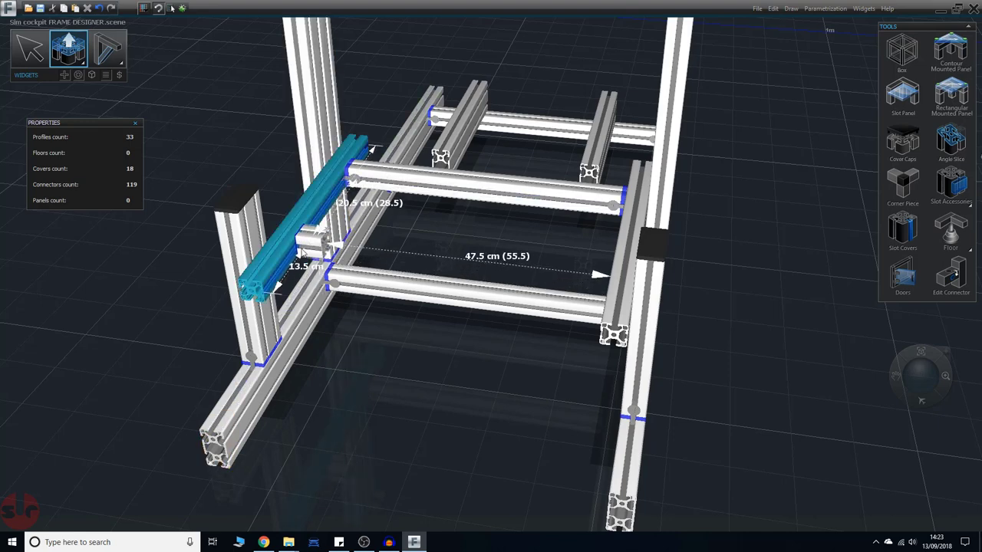
pyautogui.click(326, 261)
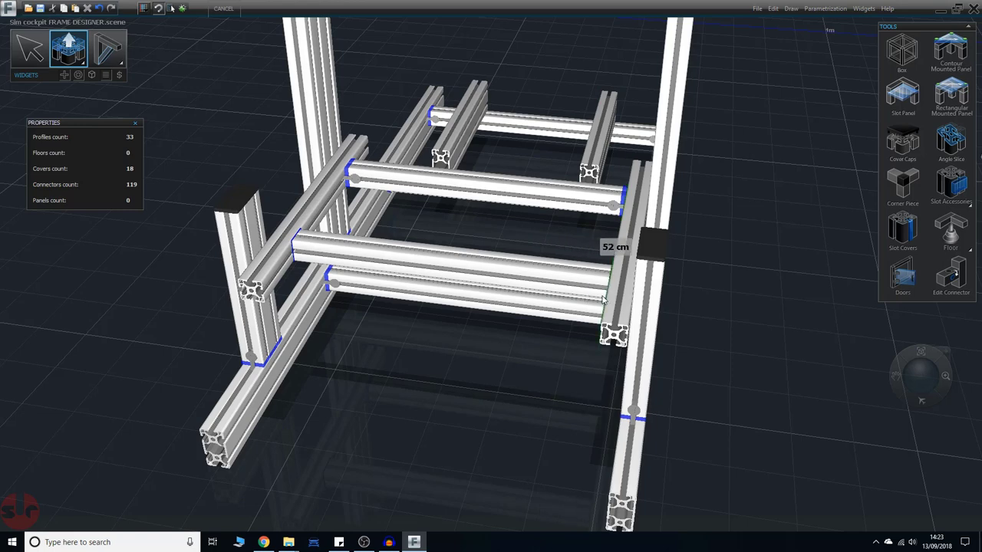
pyautogui.click(603, 299)
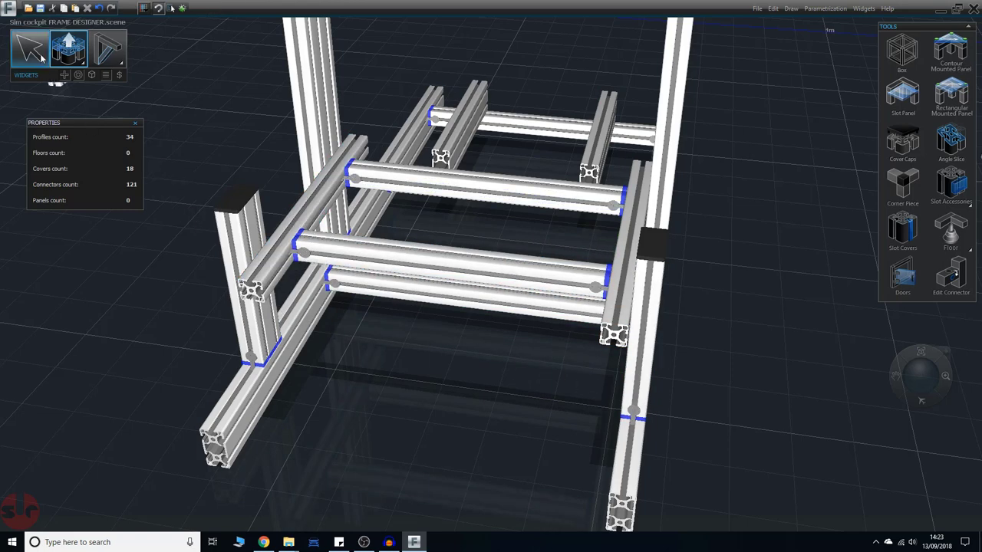
# Check the spacing between the two new crossbars and compare it with the matching pair on the original cockpit
pyautogui.moveTo(499, 396); pyautogui.dragTo(553, 420, button='middle')
pyautogui.click(500, 293)
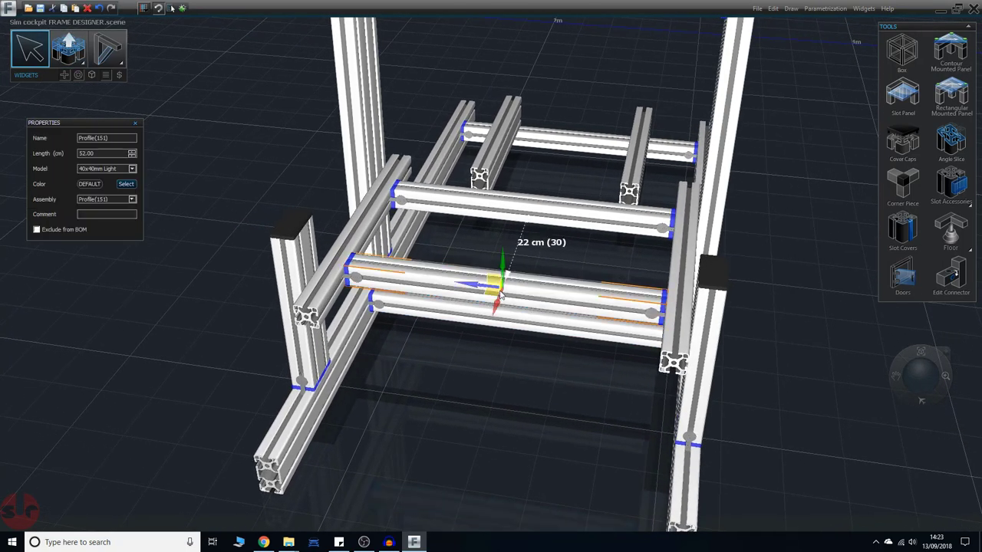
pyautogui.click(534, 223)
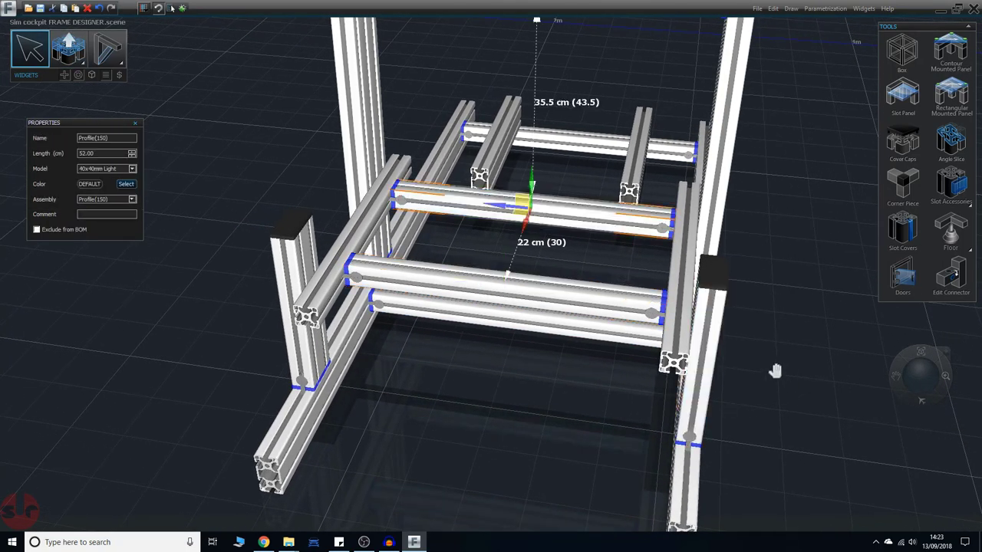
pyautogui.moveTo(777, 371); pyautogui.dragTo(263, 159, button='middle')
pyautogui.click(783, 241)
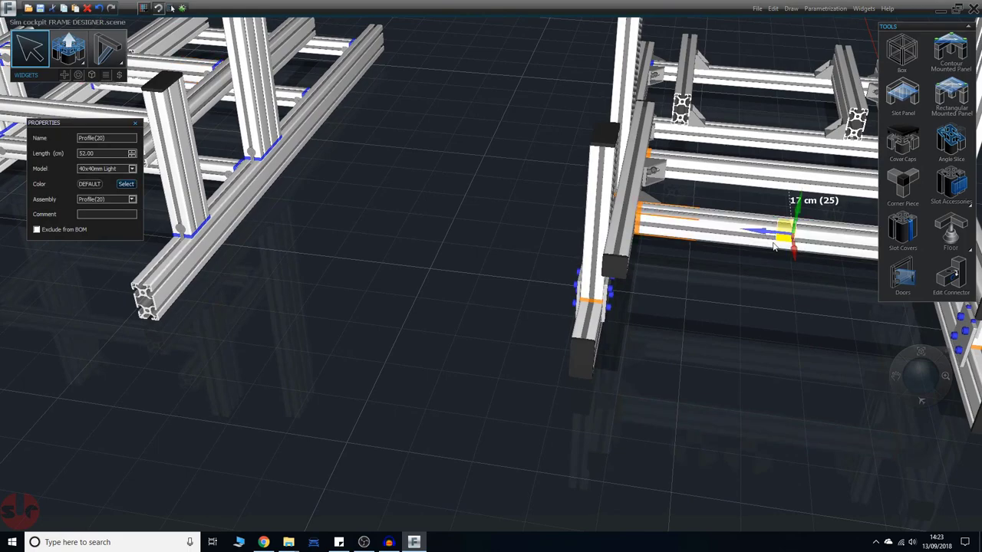
# Compare the top beam and its two short bars on the original cockpit with the bare beam on the new frame
pyautogui.moveTo(774, 244)
pyautogui.mouseDown(button='middle')
pyautogui.moveTo(566, 323)
pyautogui.moveTo(527, 366)
pyautogui.moveTo(351, 353)
pyautogui.moveTo(336, 370)
pyautogui.moveTo(375, 402)
pyautogui.moveTo(473, 445)
pyautogui.moveTo(561, 456)
pyautogui.moveTo(575, 452)
pyautogui.moveTo(542, 452)
pyautogui.moveTo(499, 368)
pyautogui.moveTo(561, 346)
pyautogui.moveTo(375, 468)
pyautogui.moveTo(396, 476)
pyautogui.moveTo(421, 456)
pyautogui.moveTo(377, 461)
pyautogui.moveTo(387, 462)
pyautogui.mouseUp(button='middle')
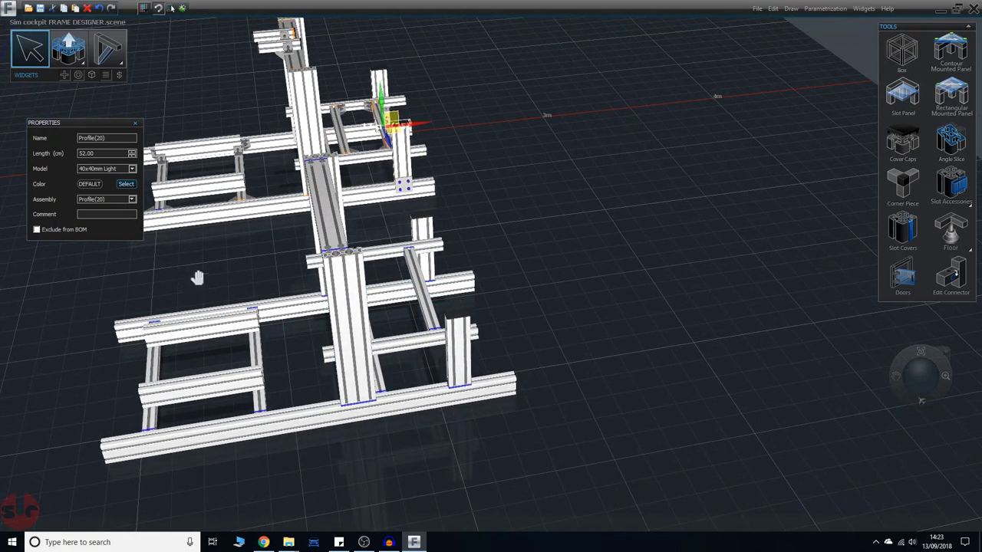
pyautogui.moveTo(198, 278)
pyautogui.mouseDown(button='middle')
pyautogui.moveTo(261, 363)
pyautogui.moveTo(278, 418)
pyautogui.mouseUp(button='middle')
pyautogui.moveTo(221, 212)
pyautogui.mouseDown(button='middle')
pyautogui.moveTo(261, 334)
pyautogui.moveTo(288, 367)
pyautogui.mouseUp(button='middle')
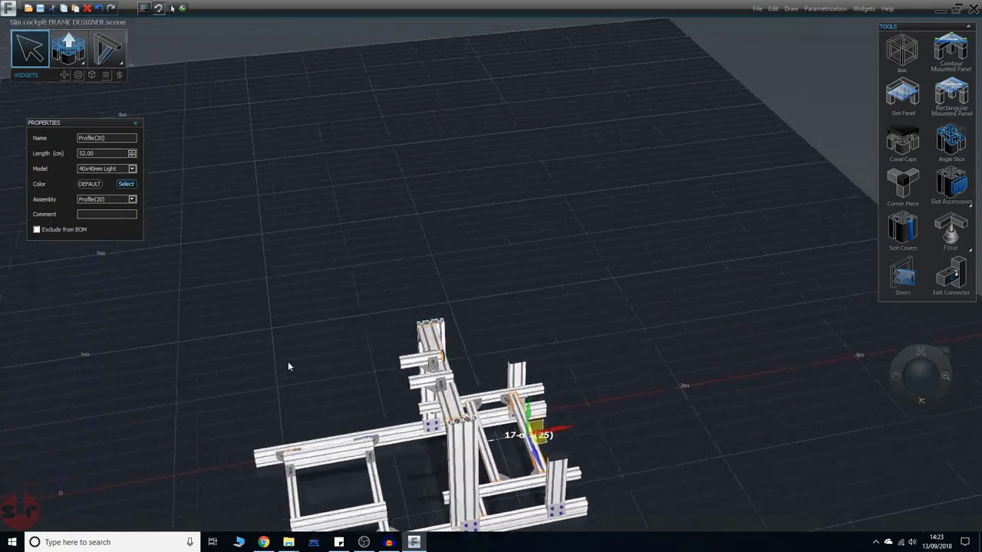
pyautogui.scroll(6, 288, 367)
pyautogui.moveTo(443, 380); pyautogui.dragTo(415, 319, button='middle')
pyautogui.moveTo(384, 362)
pyautogui.mouseDown(button='middle')
pyautogui.moveTo(372, 372)
pyautogui.moveTo(417, 373)
pyautogui.moveTo(469, 402)
pyautogui.moveTo(467, 373)
pyautogui.moveTo(412, 361)
pyautogui.moveTo(376, 370)
pyautogui.moveTo(399, 368)
pyautogui.mouseUp(button='middle')
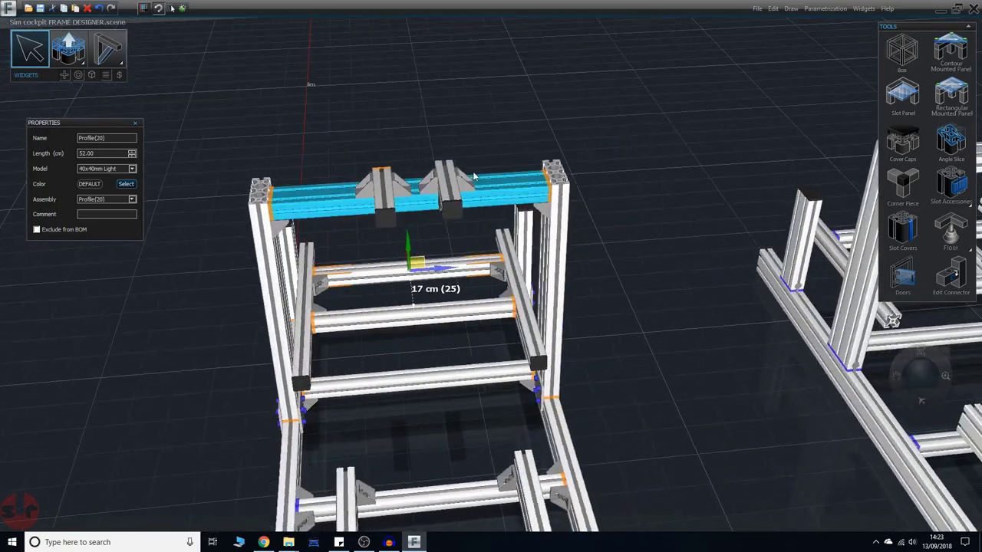
pyautogui.moveTo(719, 386); pyautogui.dragTo(635, 439, button='middle')
pyautogui.scroll(-2, 500, 347)
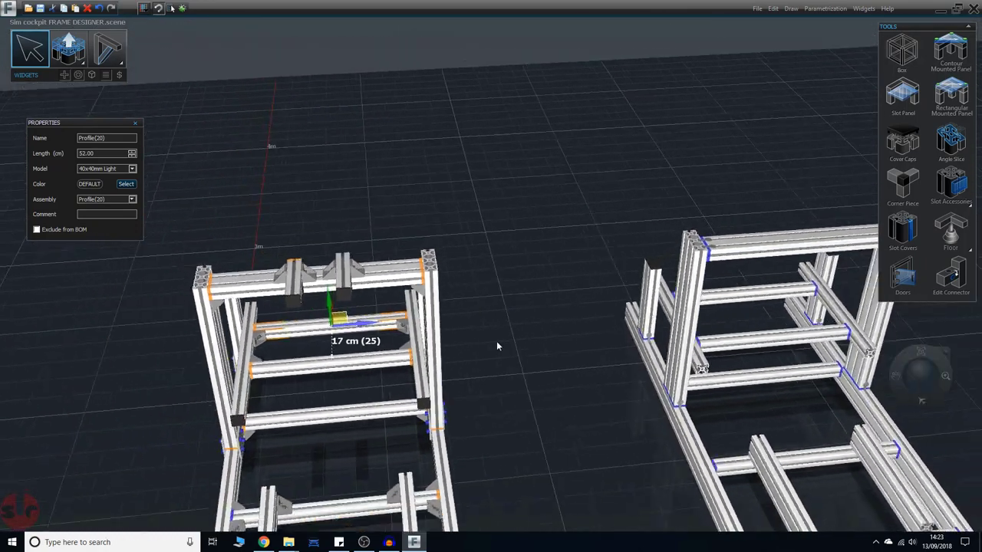
# Place two copies of the original cockpit's 18 cm 40x40mm Light bar, with their gussets, across the new frame's top beam
pyautogui.moveTo(496, 347); pyautogui.dragTo(366, 287, button='middle')
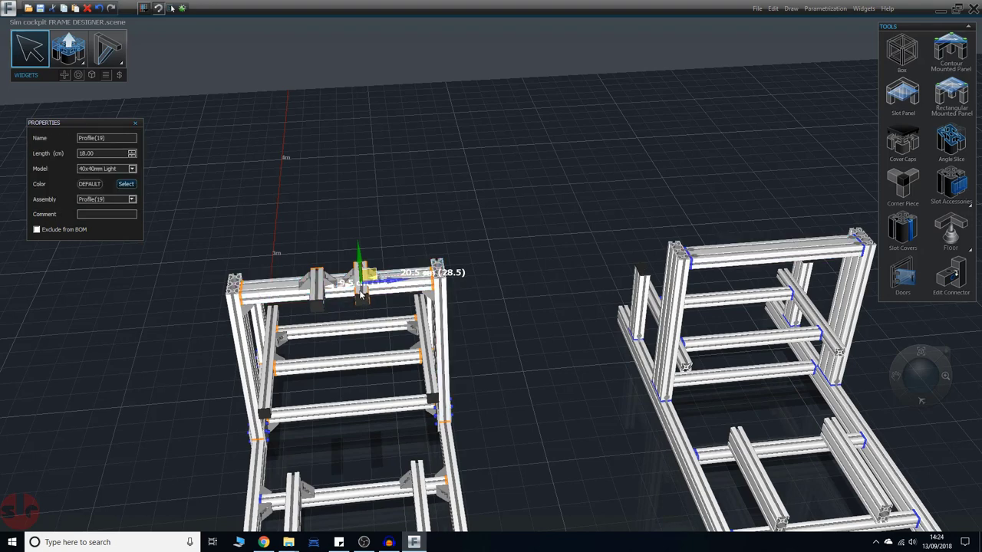
pyautogui.hotkey('ctrl', 'v')
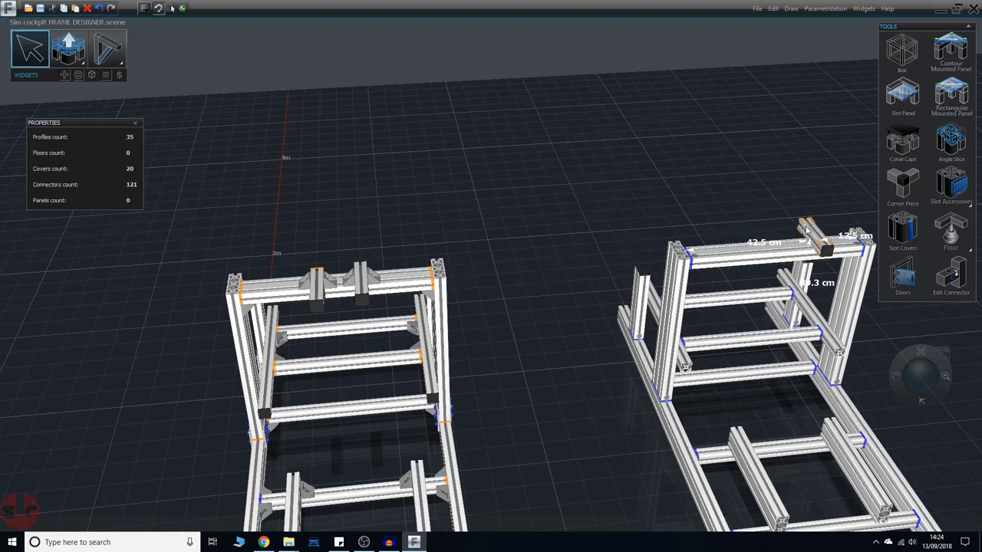
pyautogui.moveTo(806, 232); pyautogui.dragTo(806, 231)
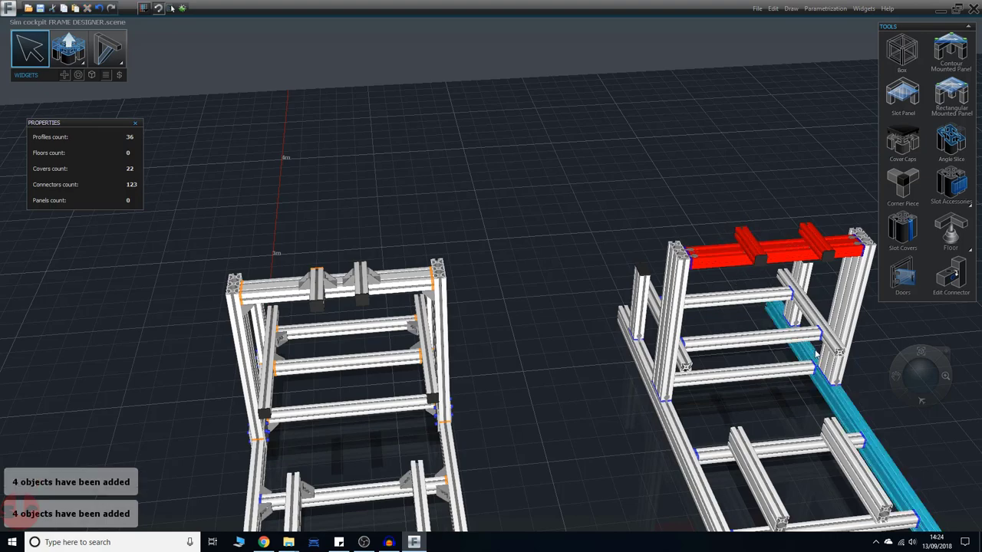
# Try to shift the new frame's top beam vertically to clear its overlap with the short bars
pyautogui.moveTo(801, 384); pyautogui.dragTo(684, 443, button='middle')
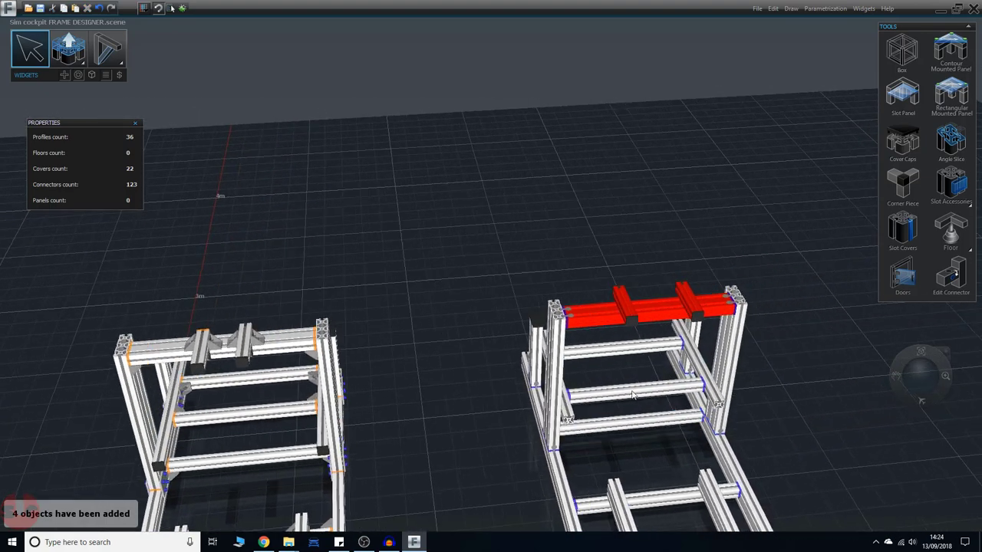
pyautogui.scroll(4, 637, 388)
pyautogui.moveTo(813, 330); pyautogui.dragTo(669, 252, button='right')
pyautogui.scroll(4, 669, 251)
pyautogui.moveTo(617, 249); pyautogui.dragTo(500, 205, button='middle')
pyautogui.moveTo(720, 145); pyautogui.dragTo(717, 213, button='middle')
pyautogui.moveTo(721, 213); pyautogui.dragTo(718, 135, button='right')
pyautogui.click(483, 106)
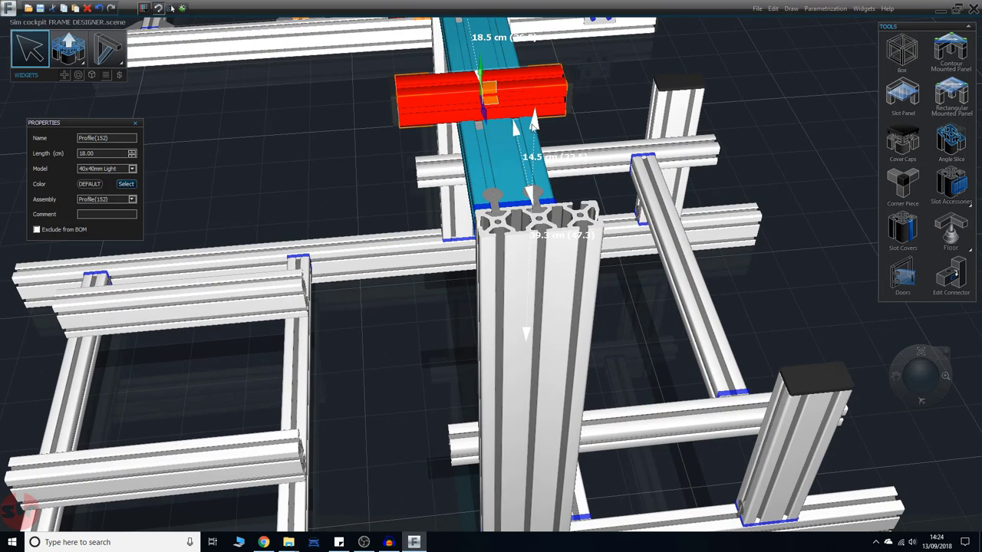
pyautogui.click(533, 123)
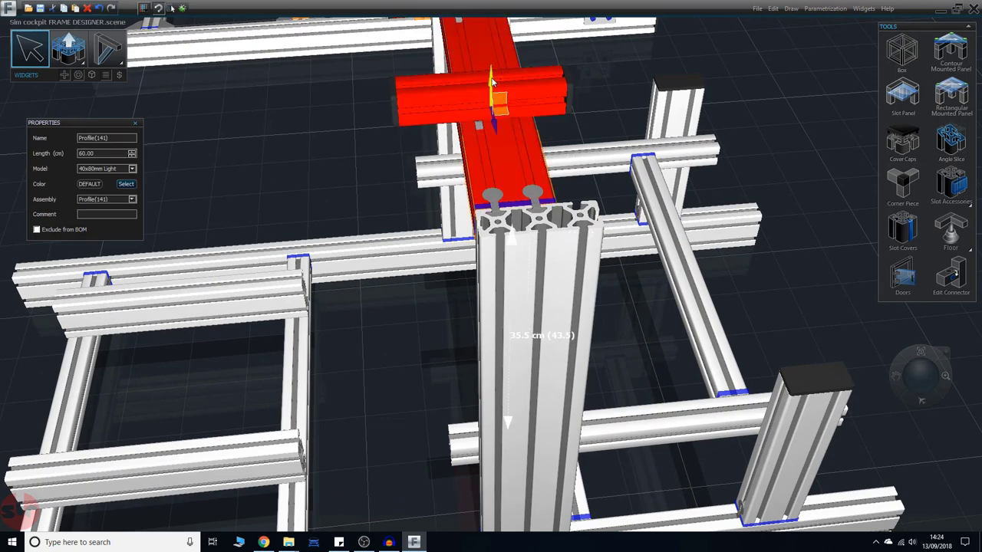
pyautogui.moveTo(492, 82); pyautogui.dragTo(490, 66)
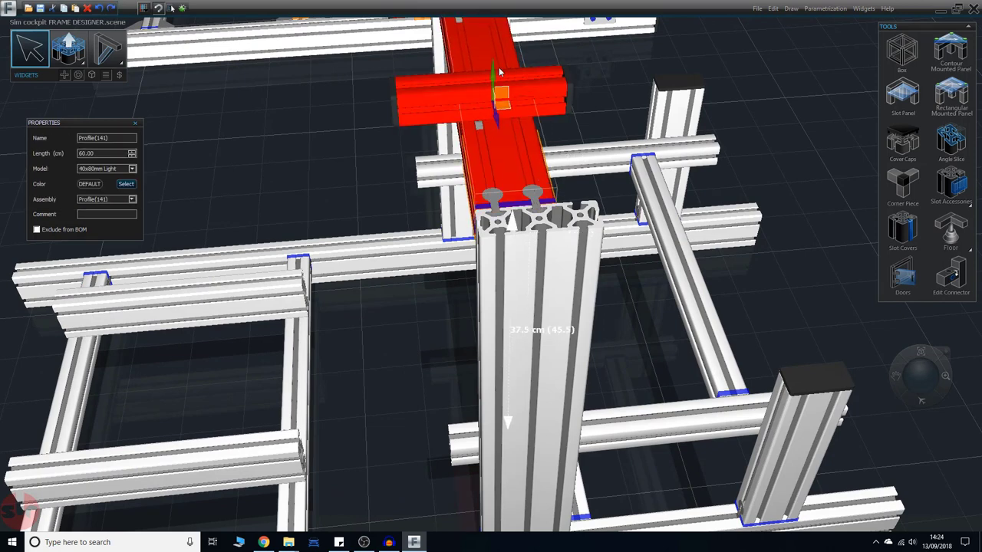
pyautogui.moveTo(493, 74); pyautogui.dragTo(497, 51)
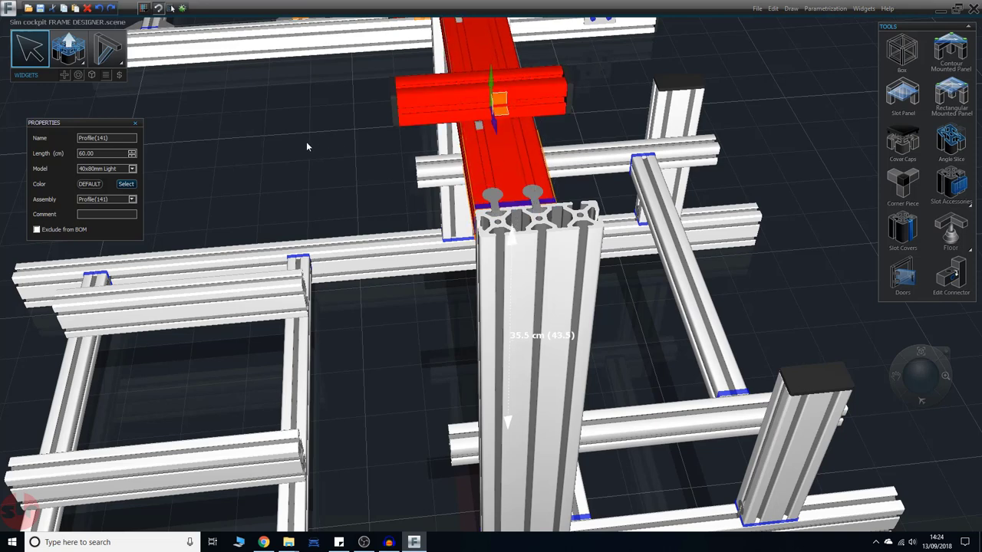
# Raise both short bars about 5.8 cm above the new frame's top beam and delete the gusset under the nearer bar
pyautogui.click(427, 102)
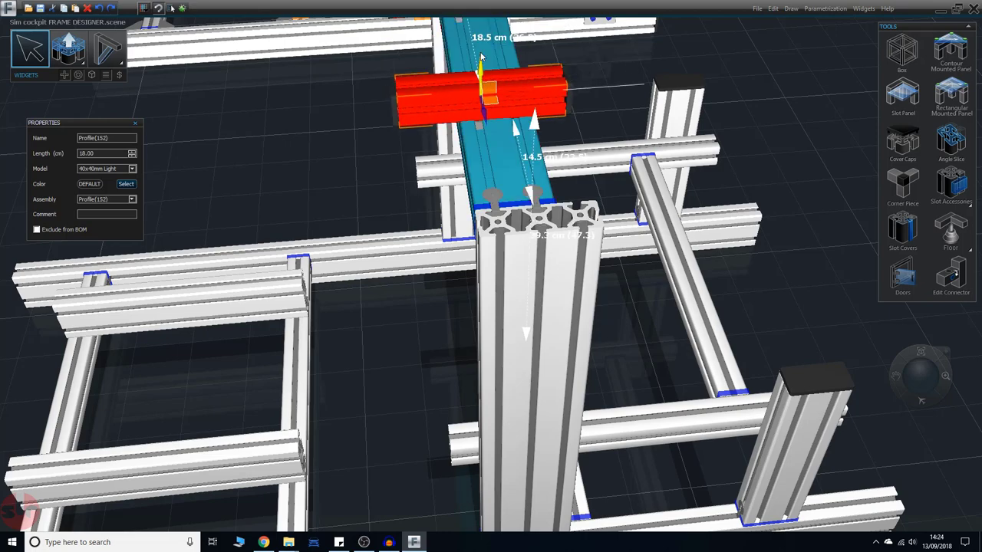
pyautogui.scroll(5, 557, 260)
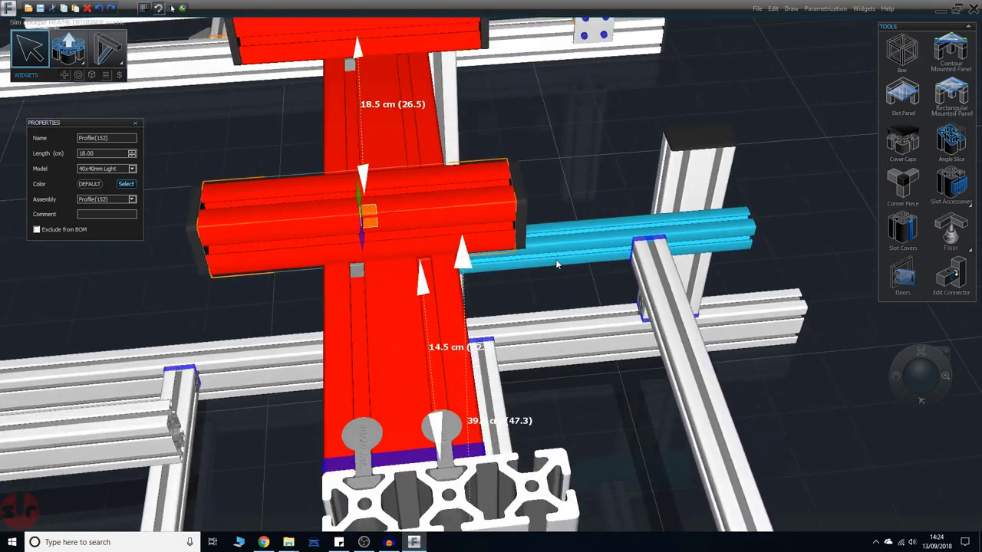
pyautogui.scroll(-5, 480, 247)
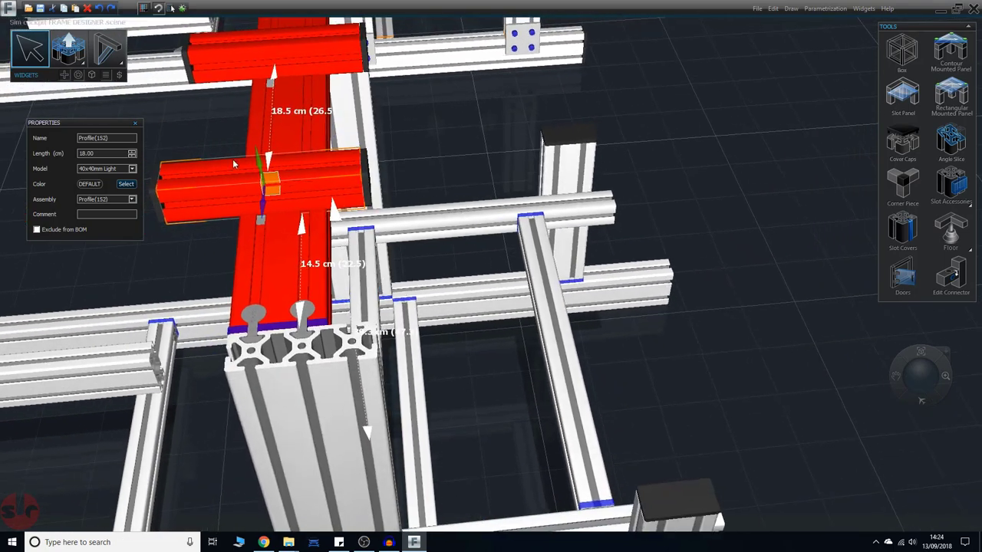
pyautogui.moveTo(257, 141); pyautogui.dragTo(270, 2)
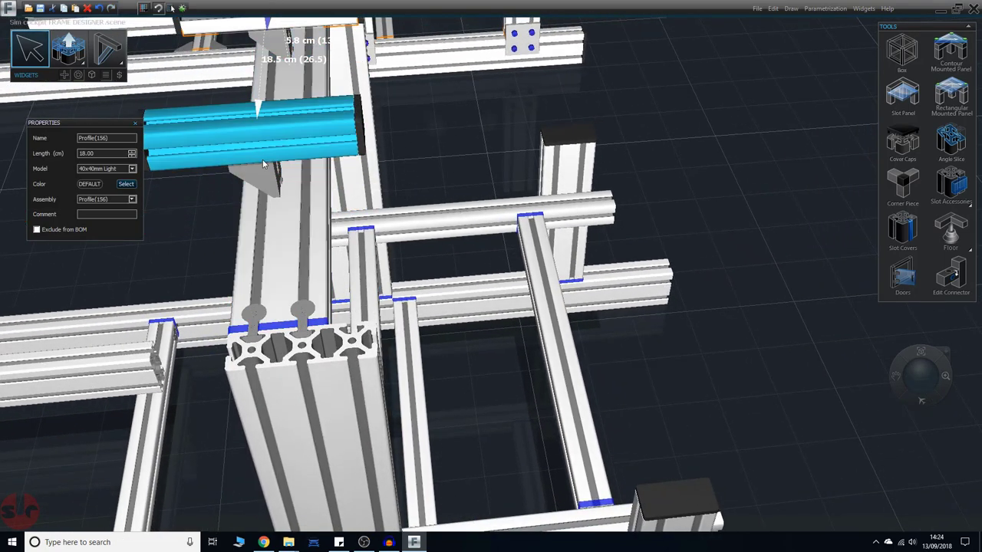
pyautogui.moveTo(127, 246); pyautogui.dragTo(270, 271, button='middle')
pyautogui.scroll(5, 347, 236)
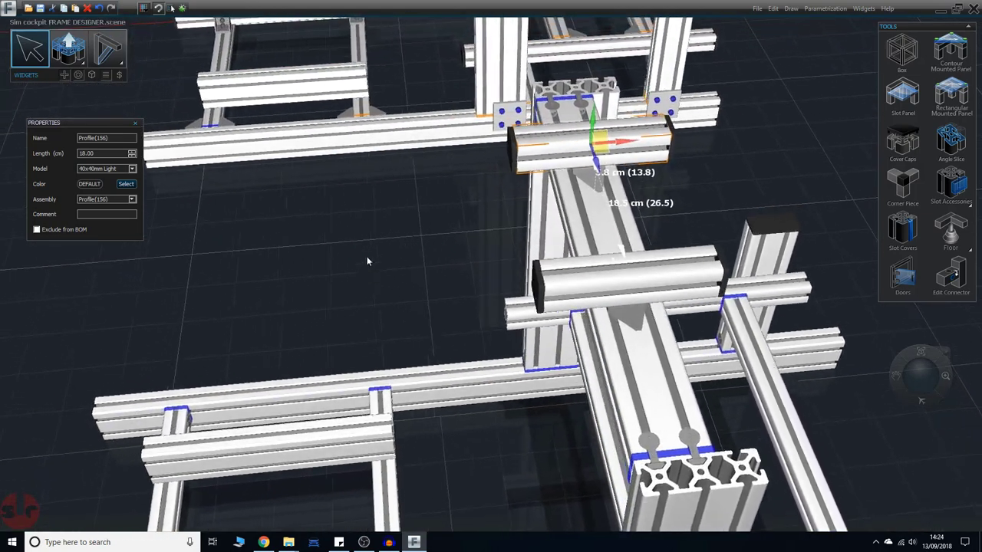
pyautogui.click(629, 322)
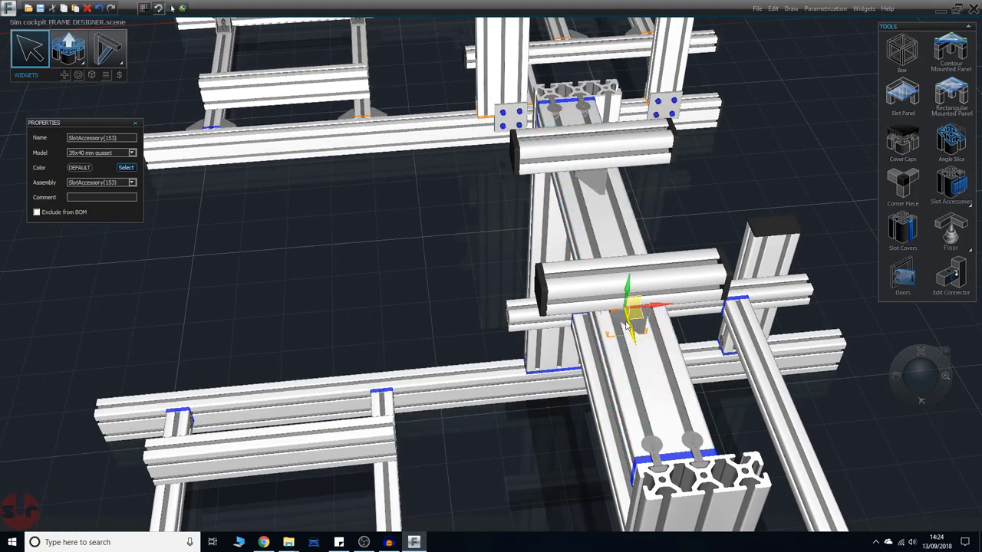
pyautogui.press('Delete')
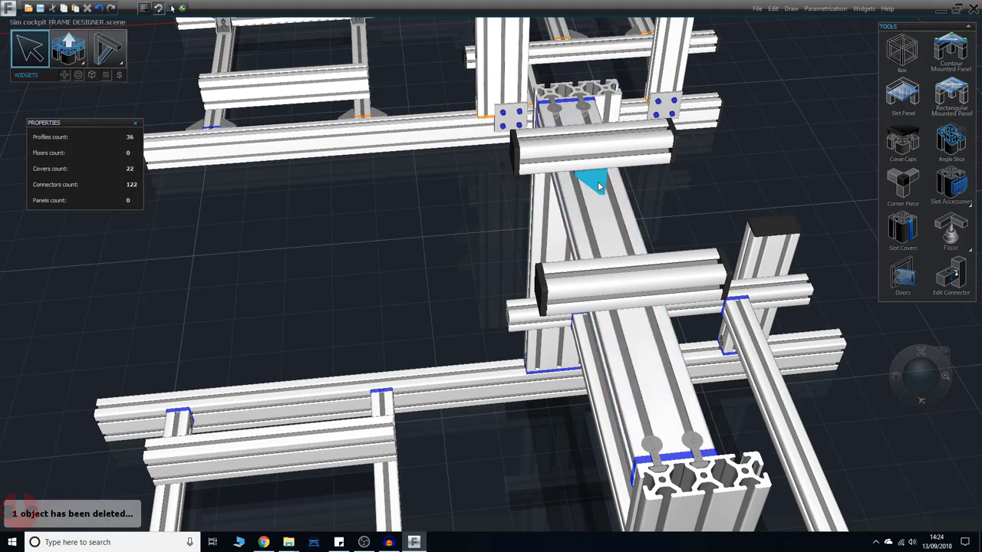
# Try to delete the gusset under the second short bar, inspect both frames, and undo that deletion
pyautogui.click(598, 181)
pyautogui.press('Delete')
pyautogui.moveTo(371, 200); pyautogui.dragTo(433, 462, button='middle')
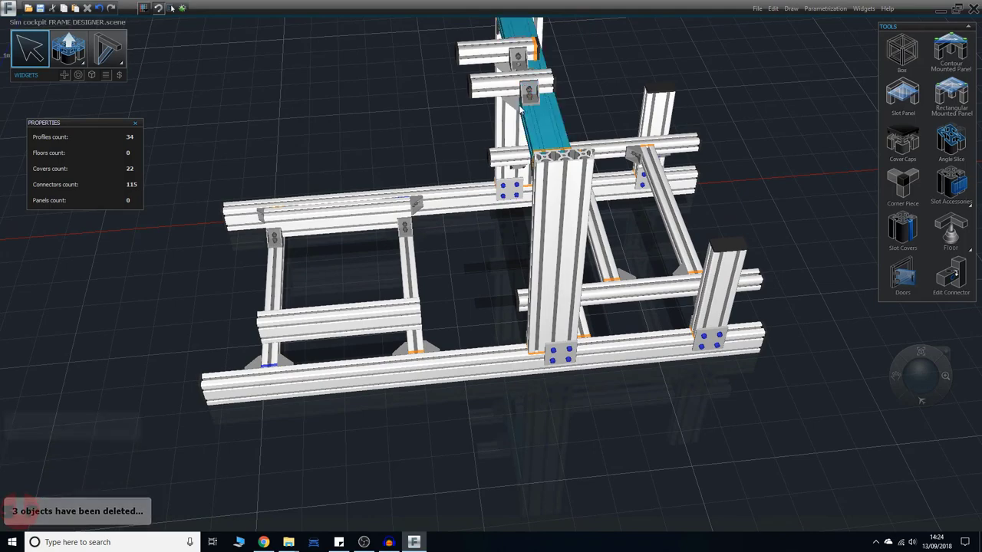
pyautogui.moveTo(548, 348); pyautogui.dragTo(566, 315, button='middle')
pyautogui.scroll(-3, 396, 334)
pyautogui.moveTo(399, 422); pyautogui.dragTo(543, 356, button='middle')
pyautogui.moveTo(477, 300); pyautogui.dragTo(525, 294, button='right')
pyautogui.moveTo(525, 294)
pyautogui.mouseDown(button='middle')
pyautogui.moveTo(502, 287)
pyautogui.moveTo(508, 328)
pyautogui.mouseUp(button='middle')
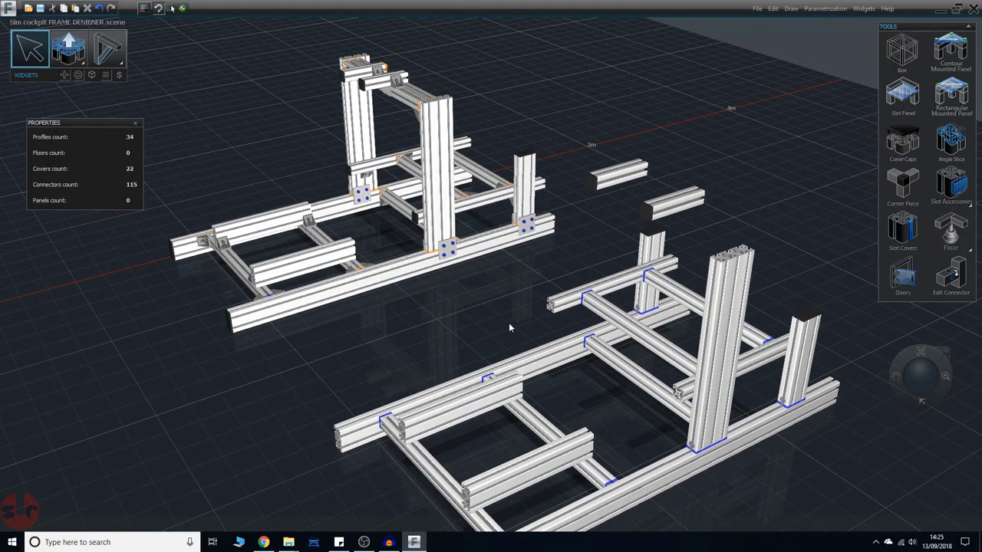
pyautogui.hotkey('ctrl', 'z')
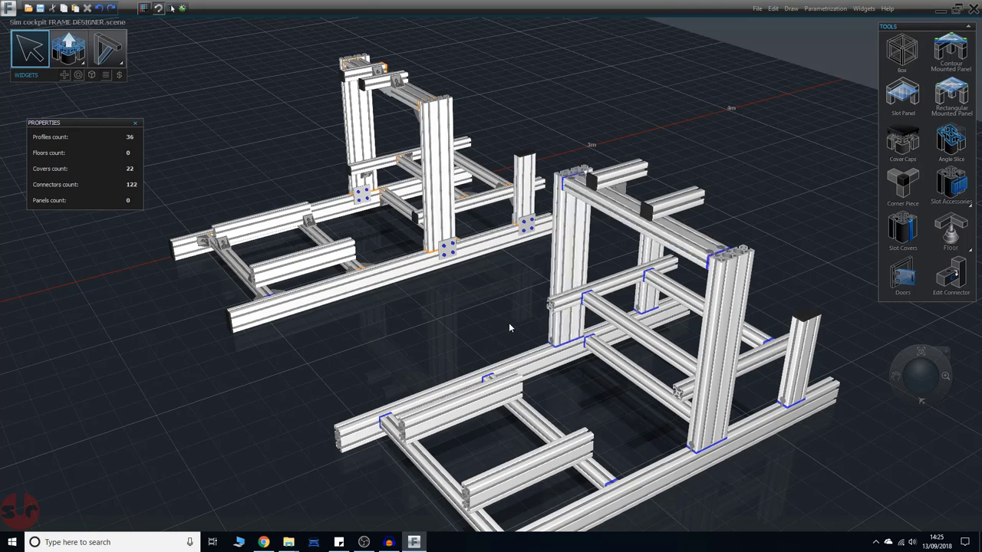
# Move both short bars lengthwise clear of the new frame's top beam and delete the remaining gusset
pyautogui.click(681, 204)
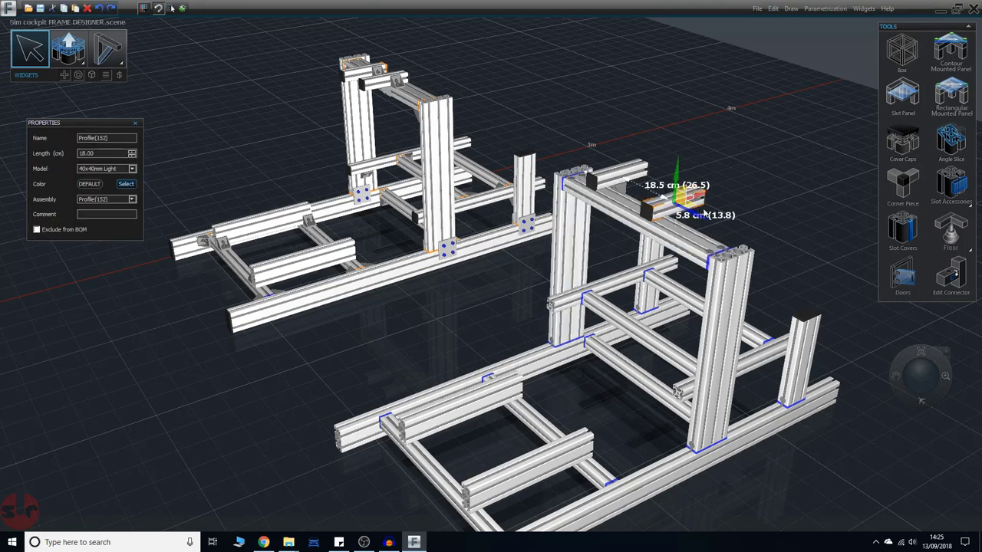
pyautogui.moveTo(703, 198); pyautogui.dragTo(767, 169)
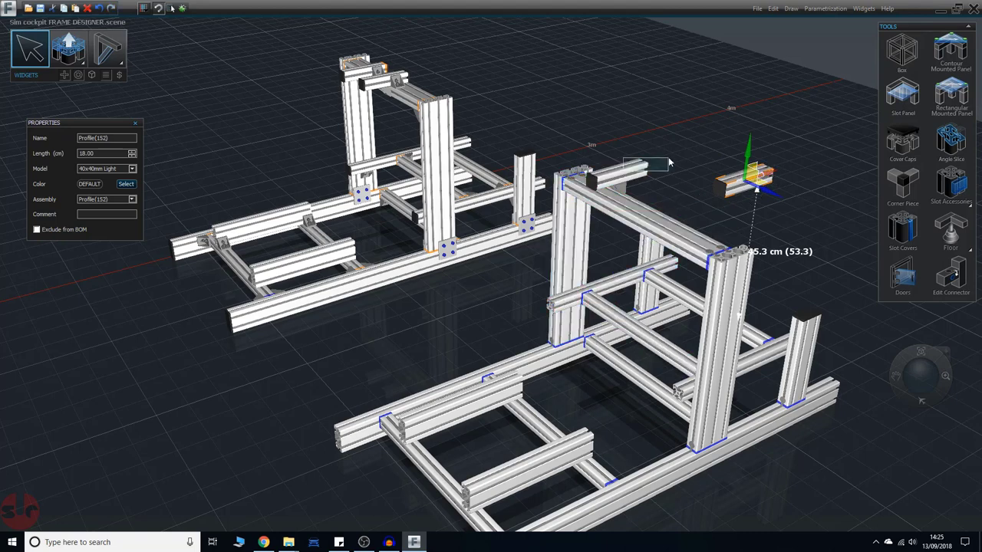
pyautogui.moveTo(669, 159); pyautogui.dragTo(707, 145)
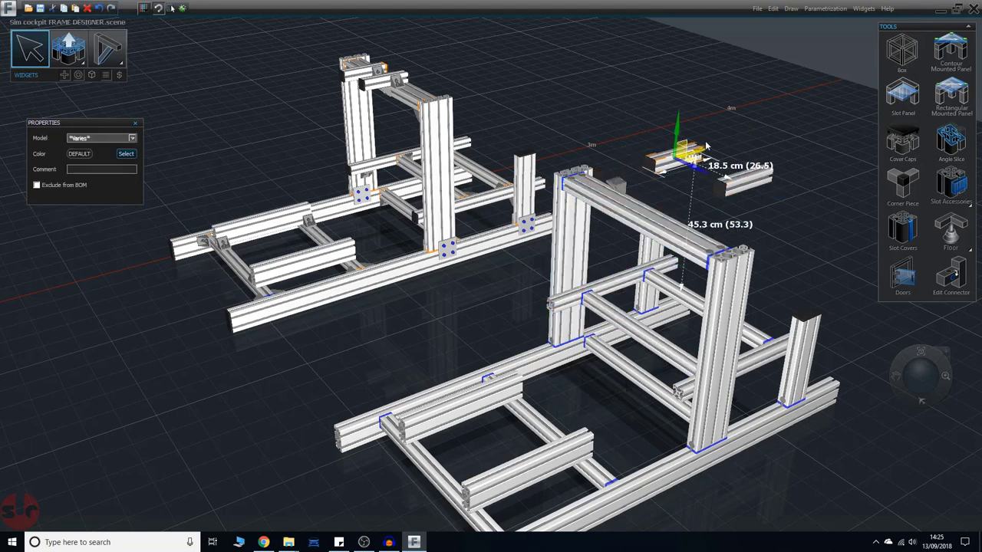
pyautogui.click(623, 187)
pyautogui.press('Delete')
# Bring the nearer 18 cm bar back across the new frame's top beam and lower it onto the beam
pyautogui.moveTo(711, 214); pyautogui.dragTo(721, 327, button='middle')
pyautogui.scroll(5, 721, 331)
pyautogui.moveTo(666, 273); pyautogui.dragTo(539, 202, button='middle')
pyautogui.click(539, 201)
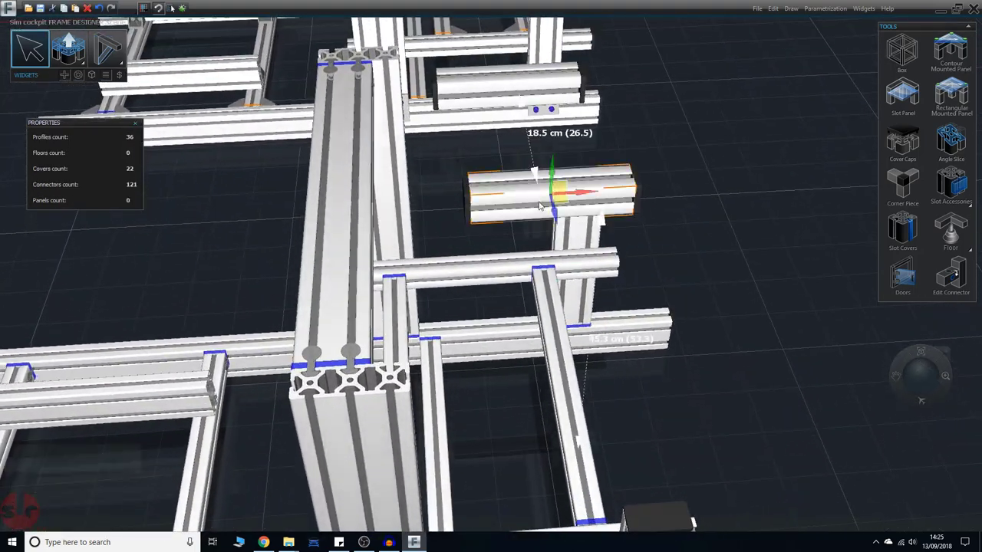
pyautogui.moveTo(585, 194); pyautogui.dragTo(355, 222)
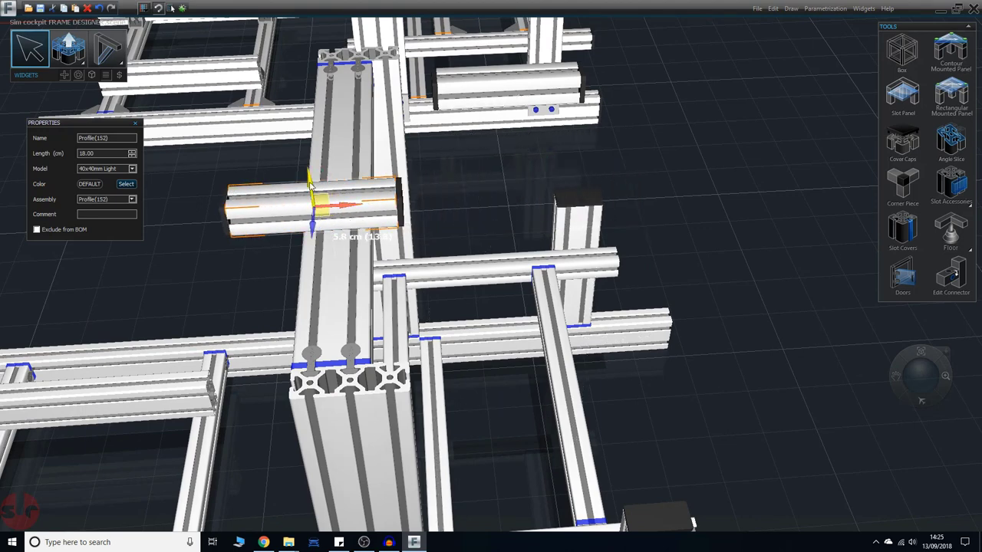
pyautogui.moveTo(309, 181); pyautogui.dragTo(309, 201)
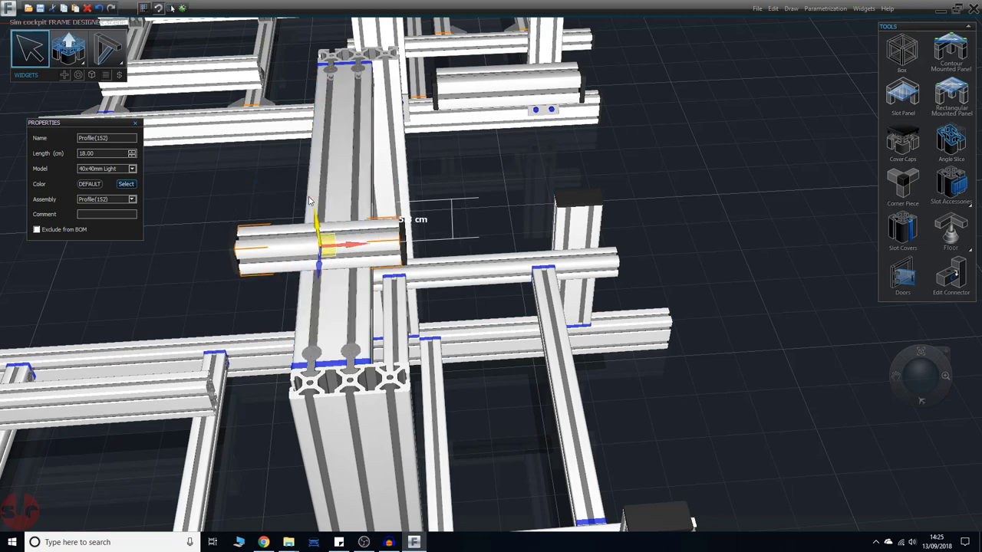
# Bring the other 18 cm bar back across the top beam and lower it to the first bar's height
pyautogui.click(527, 84)
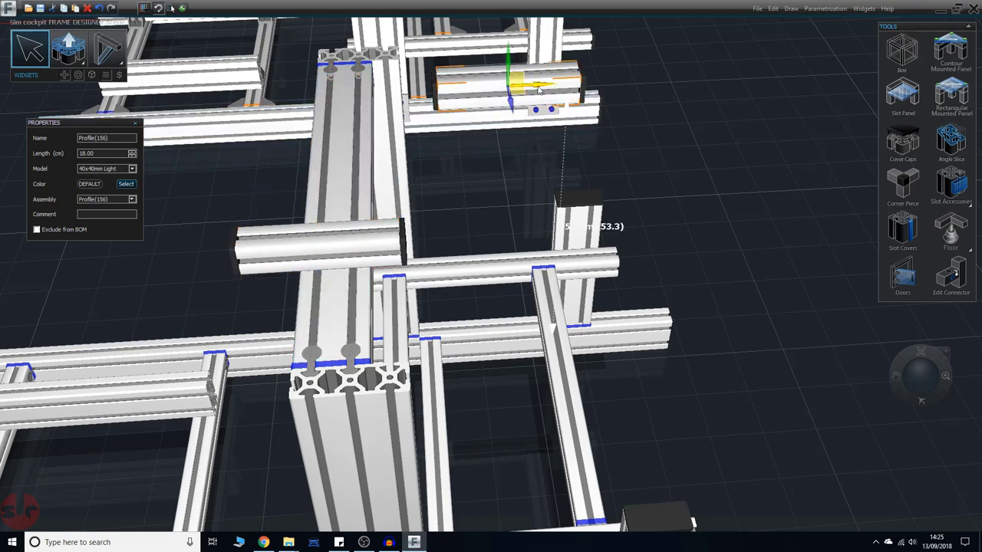
pyautogui.moveTo(539, 90); pyautogui.dragTo(343, 106)
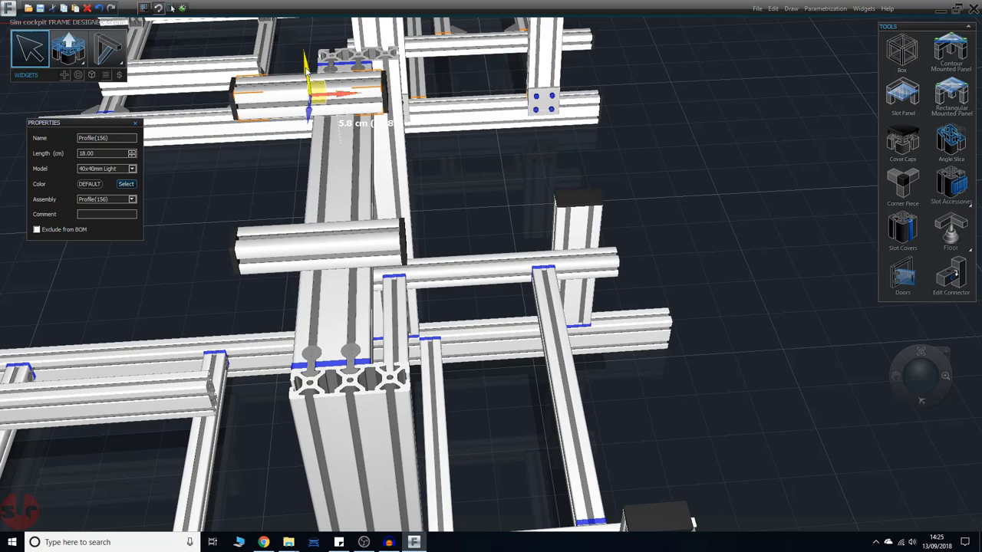
pyautogui.moveTo(305, 69); pyautogui.dragTo(316, 248)
# Slide both short bars further out over the seat side of the top beam and bring them closer together
pyautogui.click(351, 248)
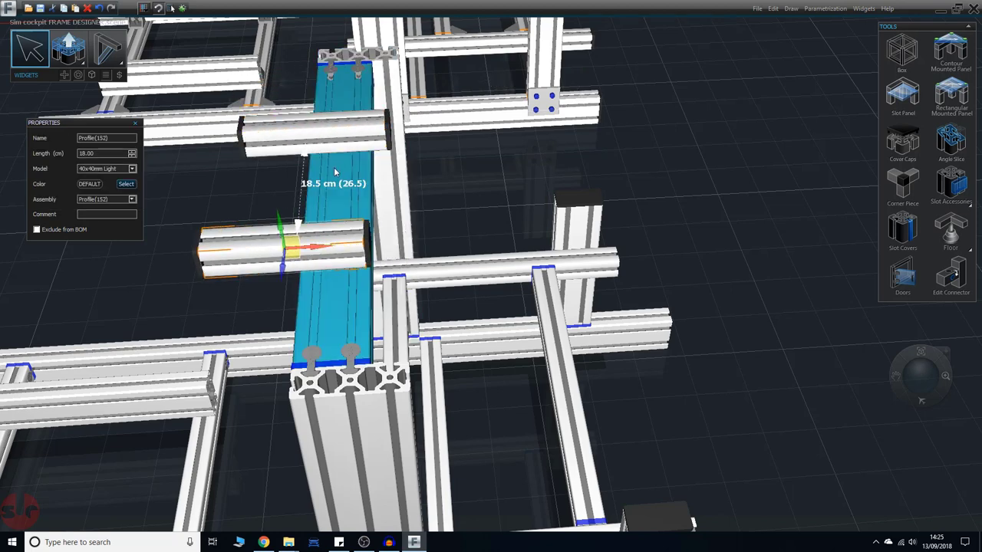
pyautogui.click(376, 129)
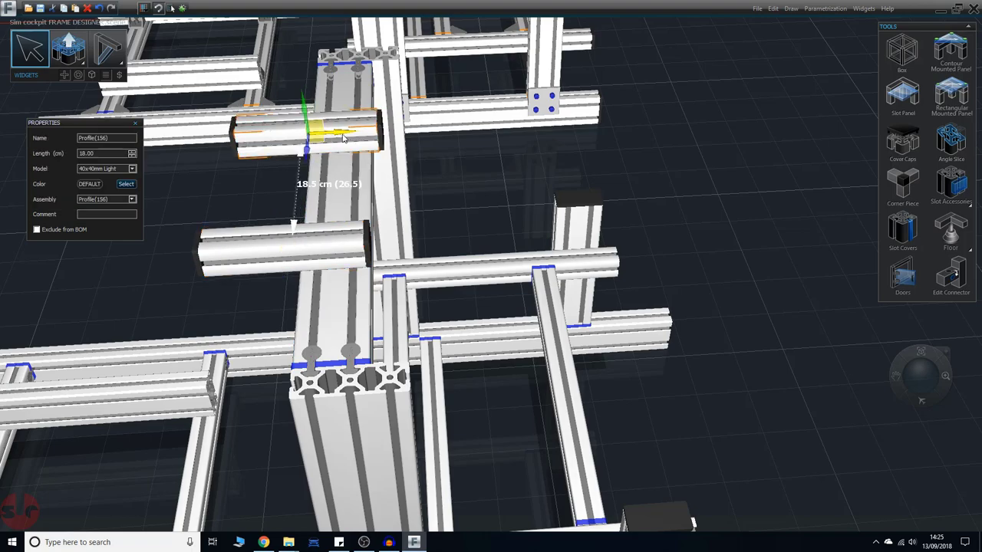
pyautogui.moveTo(261, 263); pyautogui.dragTo(349, 96, button='middle')
pyautogui.moveTo(352, 91); pyautogui.dragTo(400, 88)
pyautogui.click(483, 74)
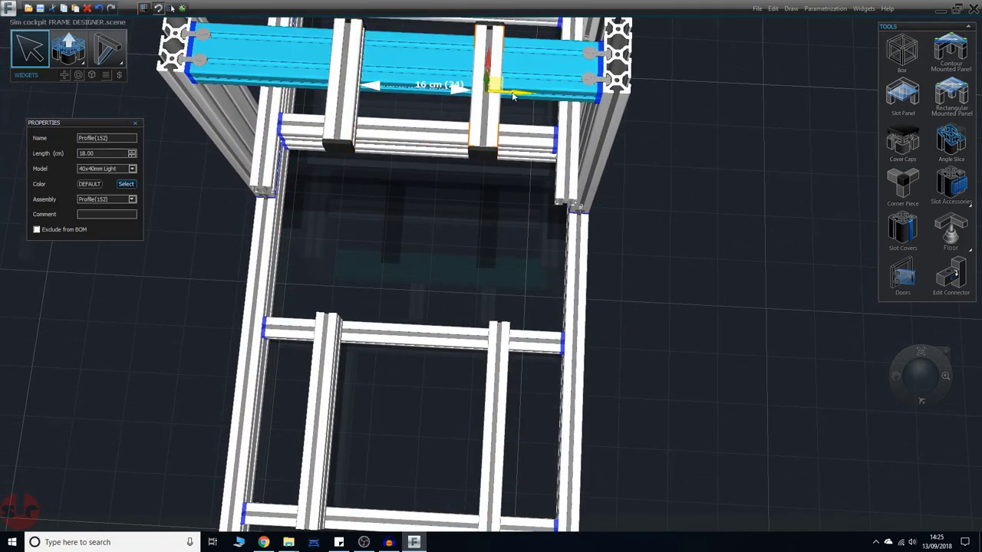
pyautogui.moveTo(517, 95); pyautogui.dragTo(491, 95)
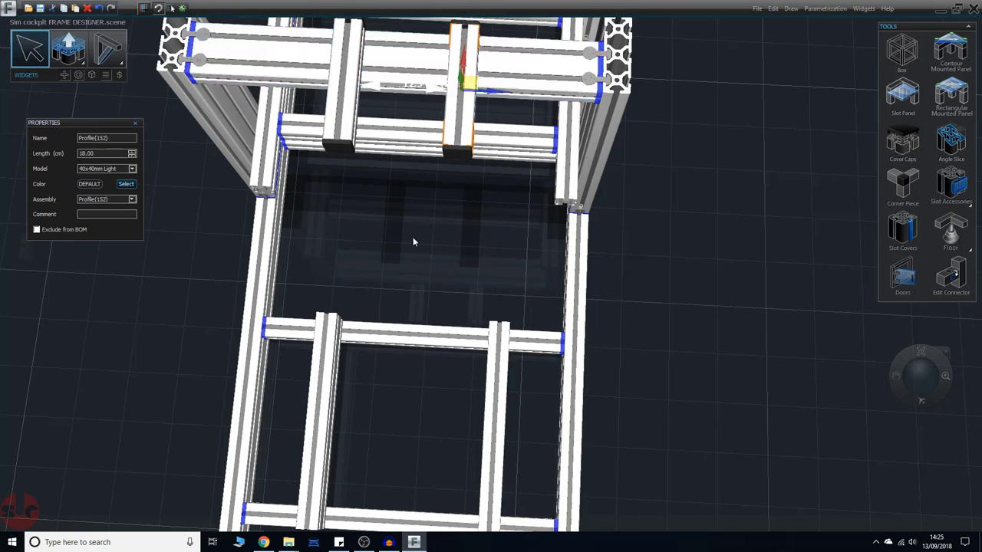
pyautogui.moveTo(410, 238); pyautogui.dragTo(564, 288, button='middle')
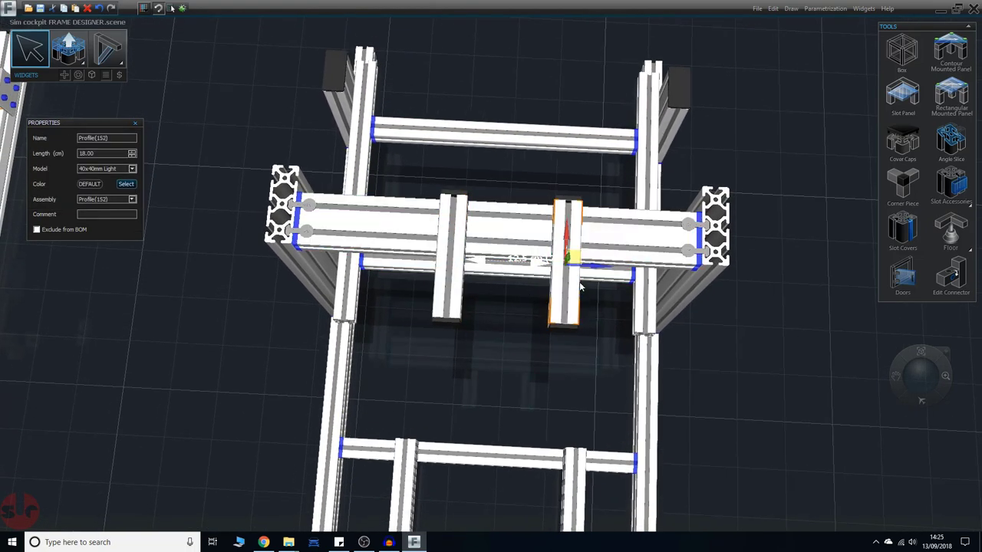
# Slide the selected 18 cm bar along the new frame's top beam slightly closer to the other short bar
pyautogui.moveTo(601, 268); pyautogui.dragTo(587, 271)
pyautogui.click(546, 375)
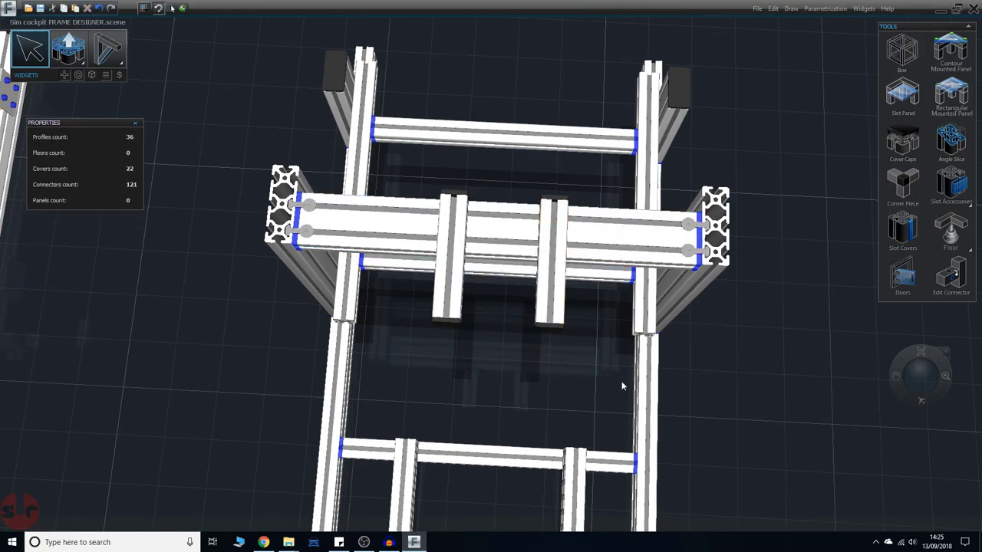
pyautogui.moveTo(666, 352); pyautogui.dragTo(654, 227, button='middle')
pyautogui.scroll(-3, 662, 230)
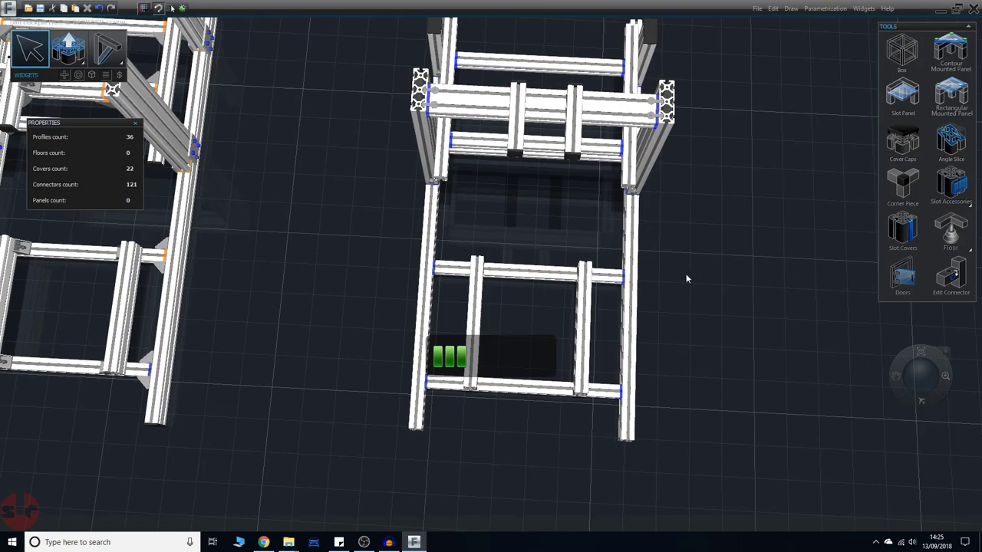
# Examine the new frame's top-beam bars and crossbars, and the gusset joints on the original cockpit's seat-support bars
pyautogui.moveTo(766, 201); pyautogui.dragTo(739, 242, button='middle')
pyautogui.moveTo(722, 255); pyautogui.dragTo(686, 317, button='right')
pyautogui.scroll(-3, 587, 207)
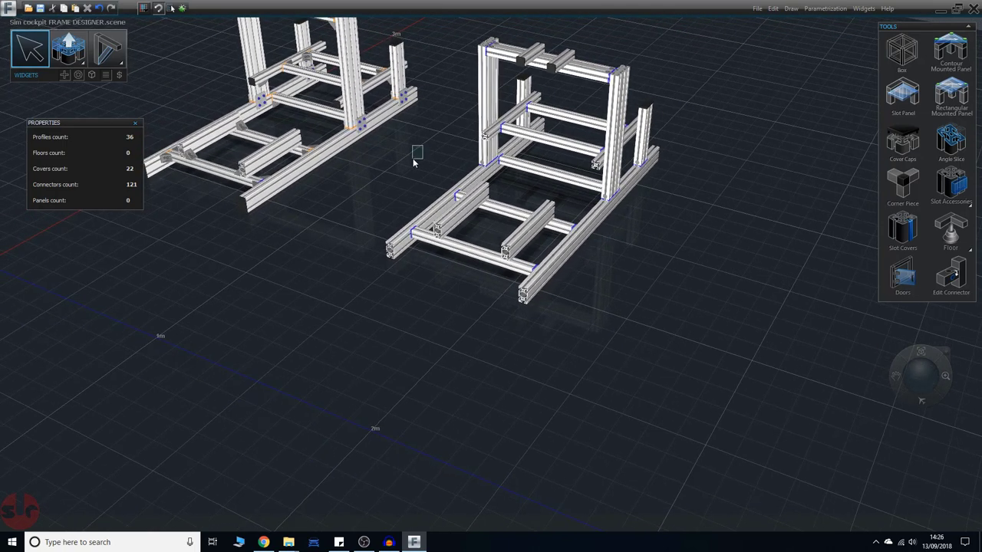
pyautogui.moveTo(683, 165); pyautogui.dragTo(718, 311, button='middle')
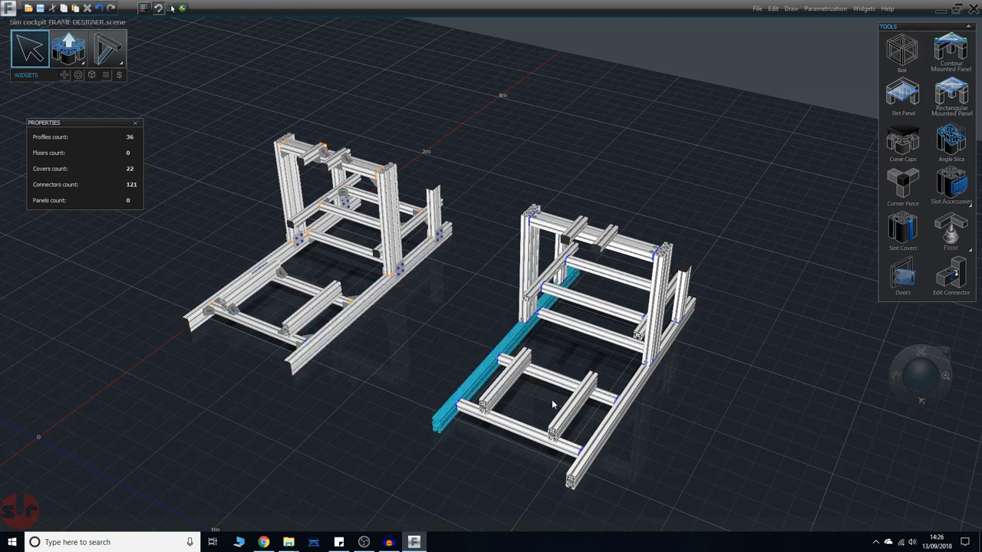
pyautogui.moveTo(747, 326); pyautogui.dragTo(755, 392, button='middle')
pyautogui.scroll(4, 755, 397)
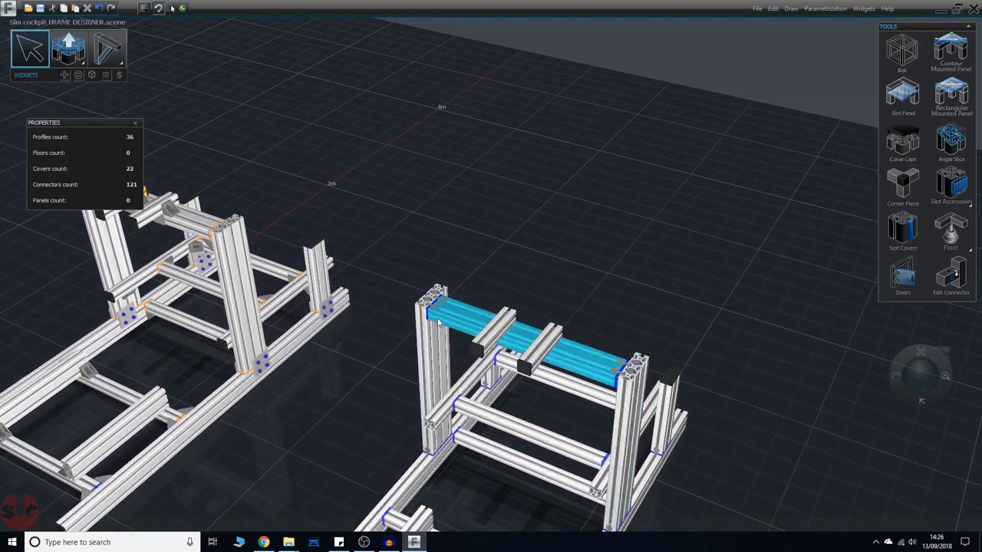
pyautogui.scroll(-3, 611, 339)
pyautogui.scroll(-3, 612, 337)
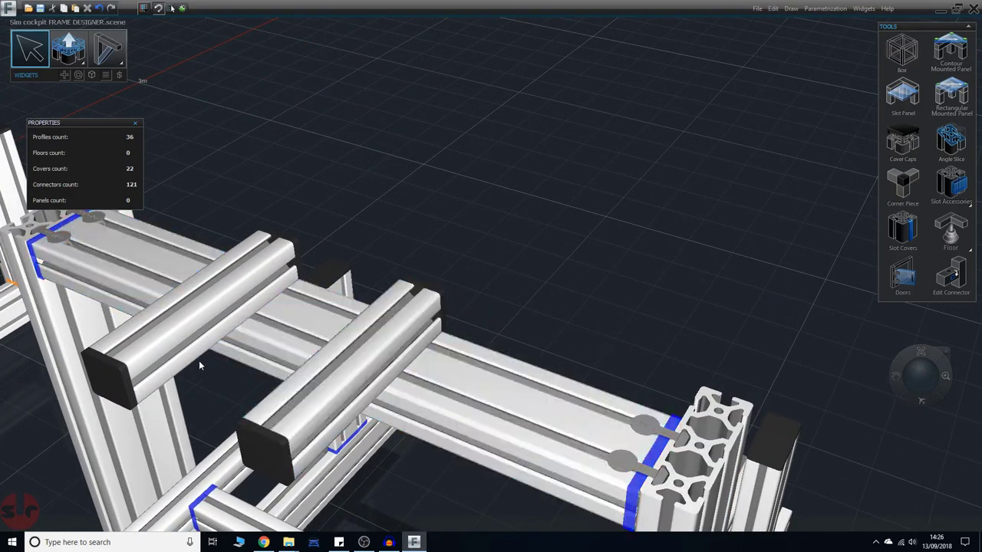
pyautogui.scroll(3, 589, 307)
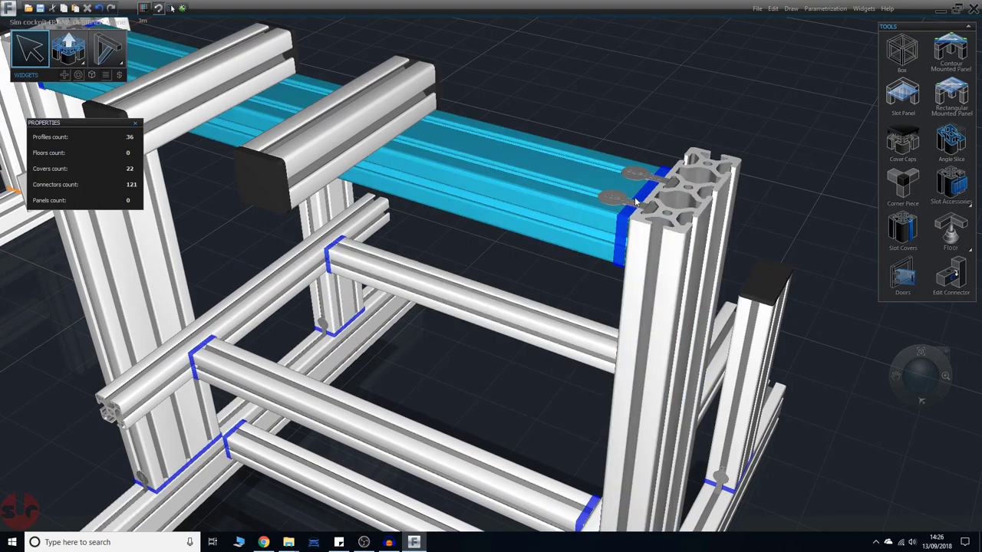
pyautogui.scroll(3, 550, 300)
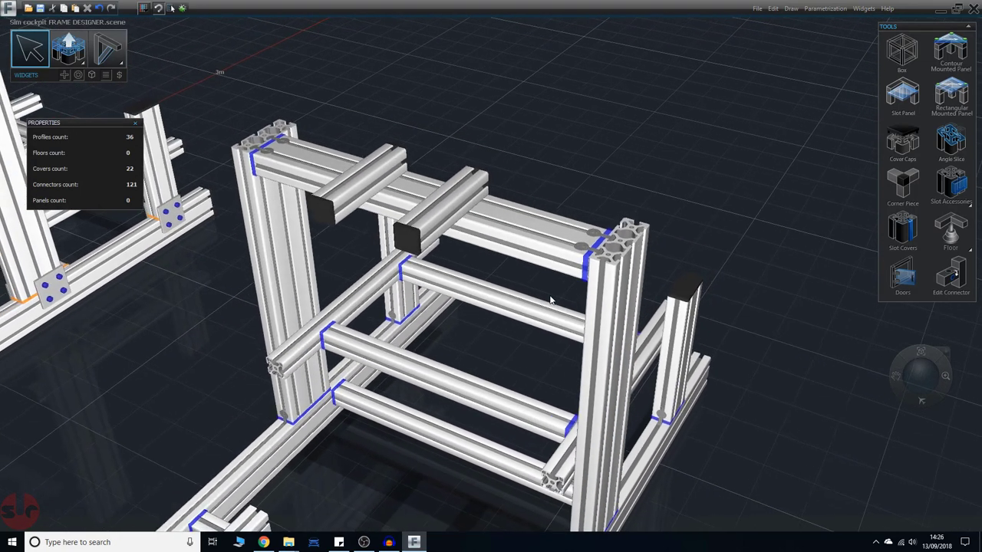
pyautogui.scroll(2, 507, 303)
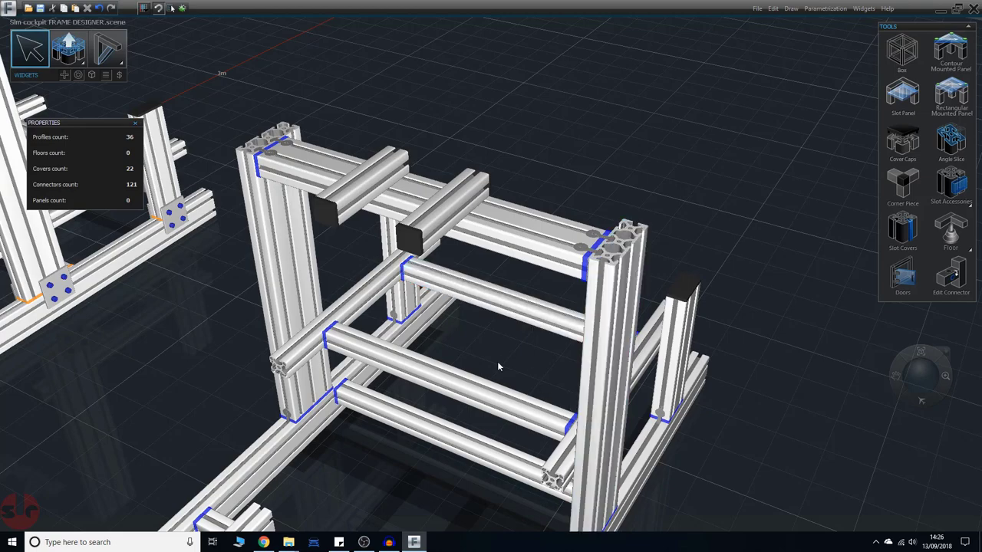
pyautogui.scroll(4, 497, 361)
pyautogui.moveTo(655, 422); pyautogui.dragTo(682, 281, button='middle')
pyautogui.moveTo(321, 306); pyautogui.dragTo(510, 379, button='middle')
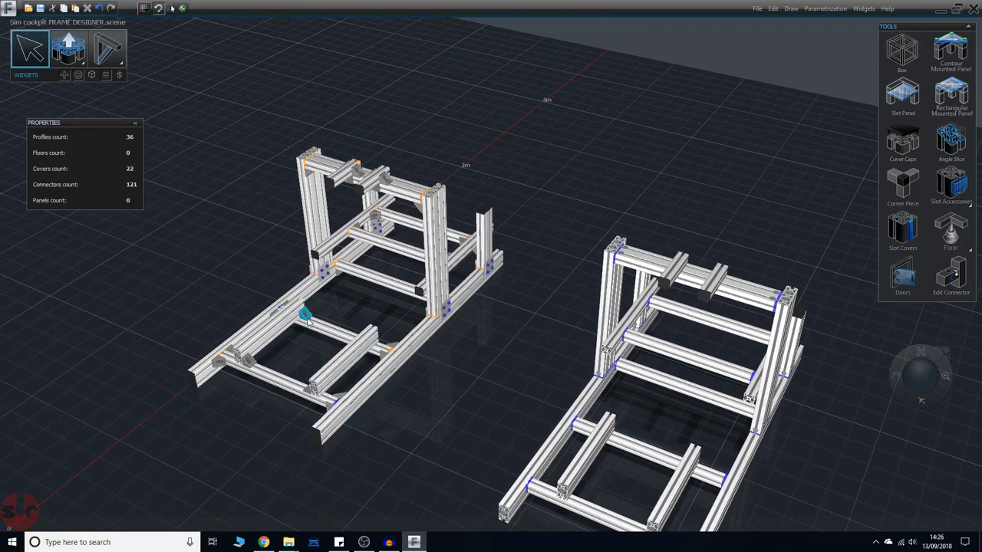
pyautogui.scroll(8, 306, 323)
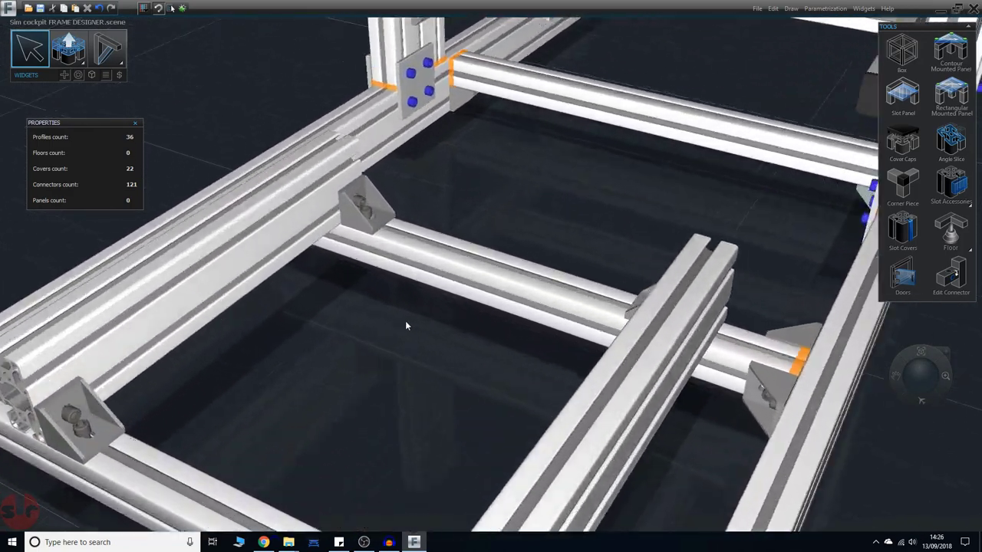
pyautogui.scroll(2, 406, 324)
pyautogui.moveTo(529, 226); pyautogui.dragTo(601, 377, button='middle')
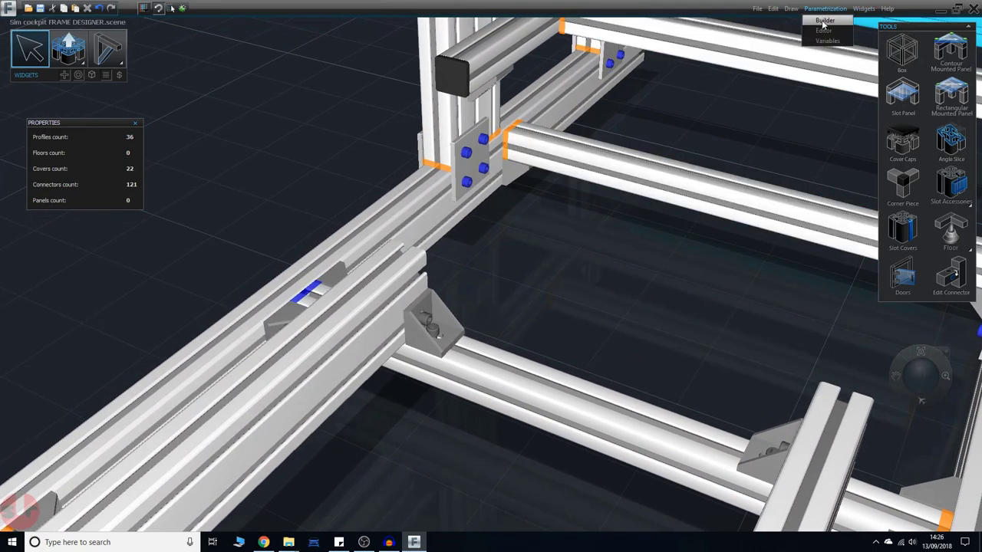
pyautogui.click(827, 32)
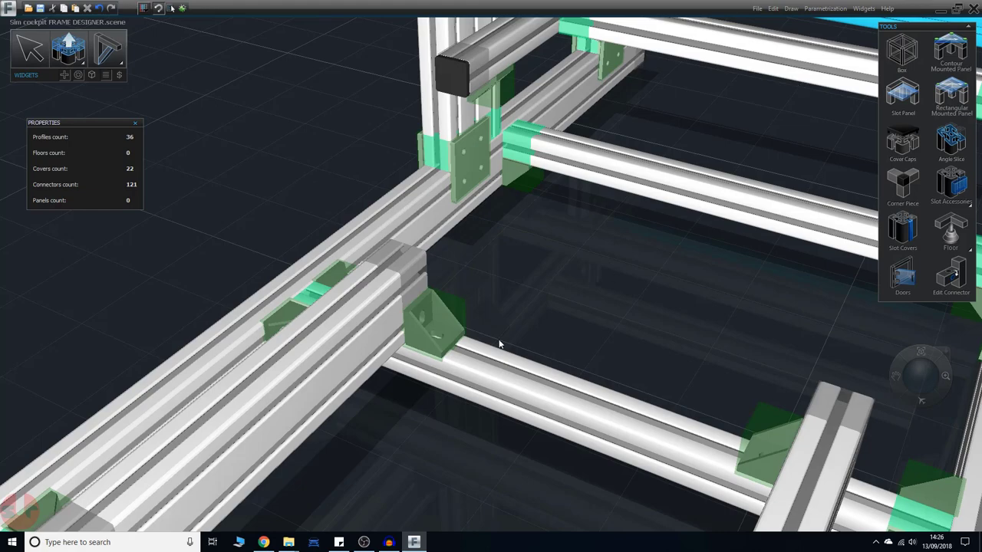
pyautogui.moveTo(571, 345); pyautogui.dragTo(697, 149, button='middle')
pyautogui.moveTo(698, 149); pyautogui.dragTo(597, 274, button='right')
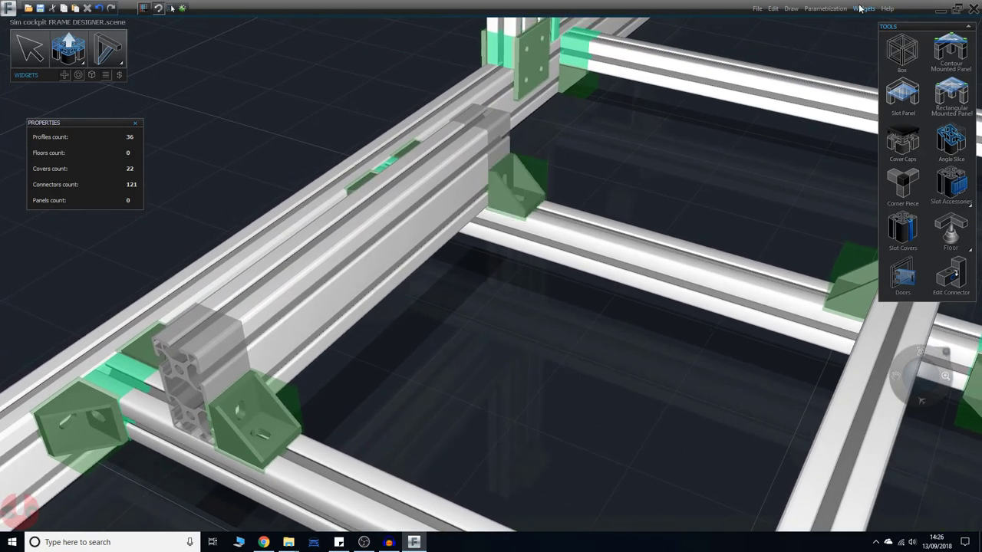
pyautogui.click(867, 12)
pyautogui.moveTo(838, 16)
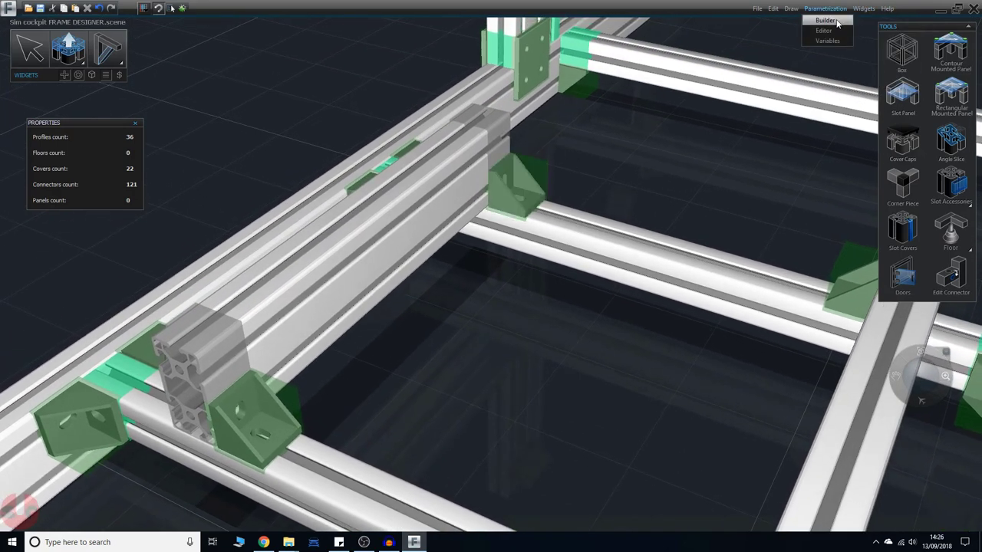
pyautogui.click(38, 65)
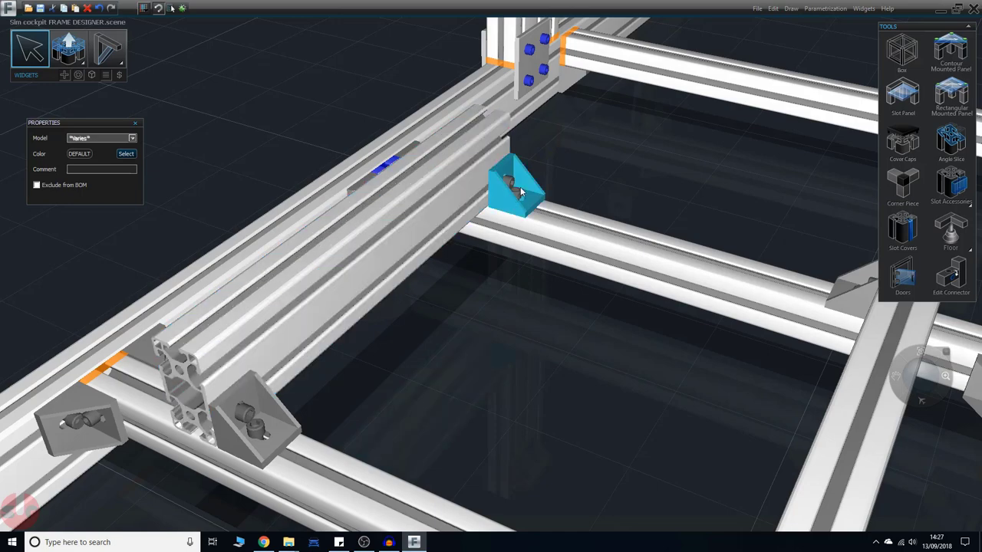
# Open for connector editing the gusset joining the original frame's seat-support bar to the crossbar nearest the tall uprights
pyautogui.click(953, 281)
pyautogui.scroll(5, 521, 247)
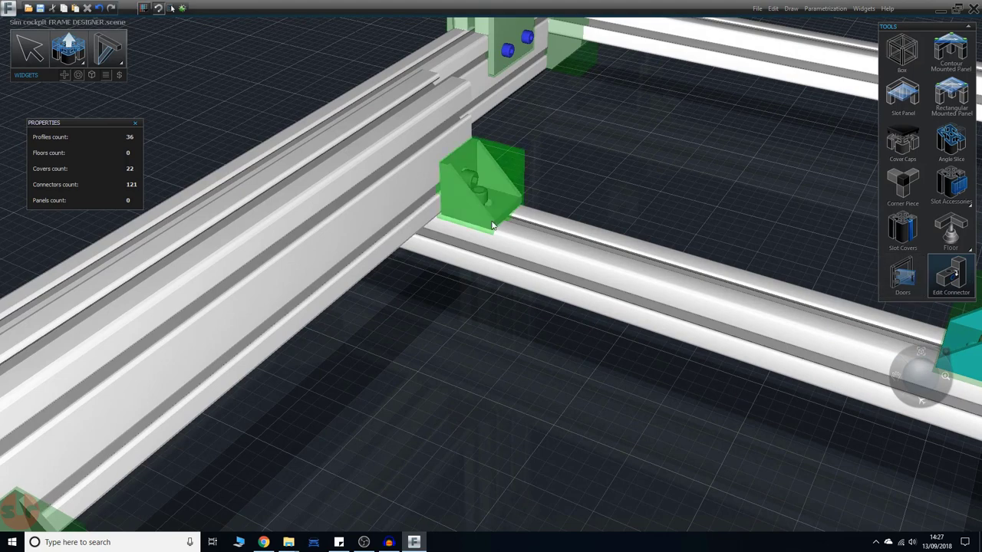
pyautogui.click(480, 188)
pyautogui.moveTo(667, 345); pyautogui.dragTo(573, 291, button='middle')
pyautogui.moveTo(640, 269); pyautogui.dragTo(323, 231, button='middle')
pyautogui.moveTo(235, 227); pyautogui.dragTo(382, 385, button='middle')
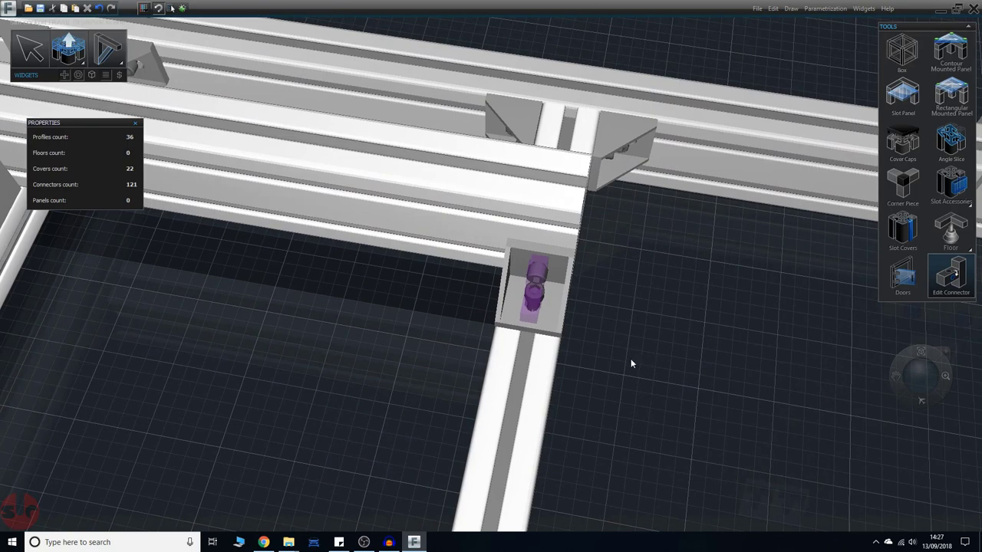
# Examine the gusset's bolts and highlighted slots where the seat-support bar meets the crossbar, from above and from the bar's end
pyautogui.moveTo(622, 359); pyautogui.dragTo(591, 262, button='middle')
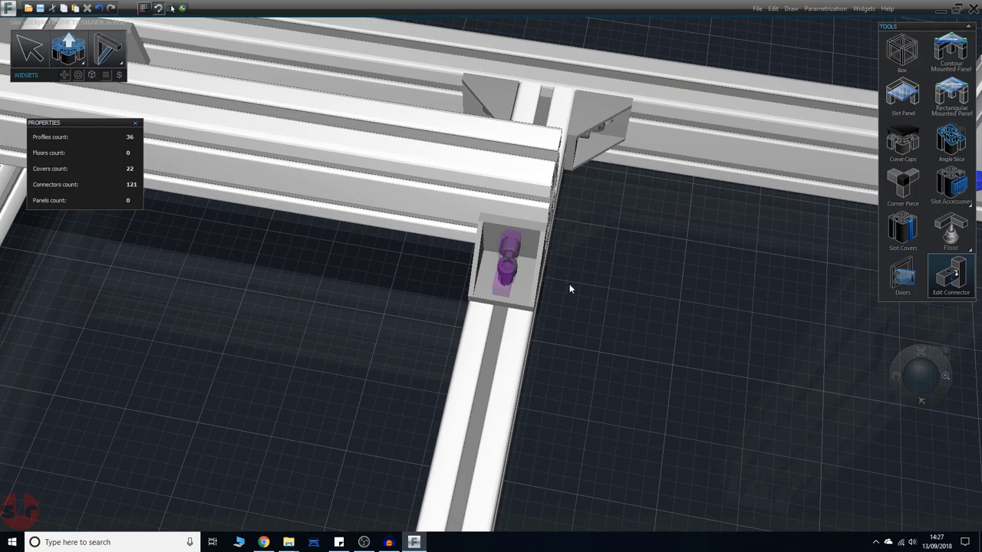
pyautogui.moveTo(745, 253); pyautogui.dragTo(527, 268, button='middle')
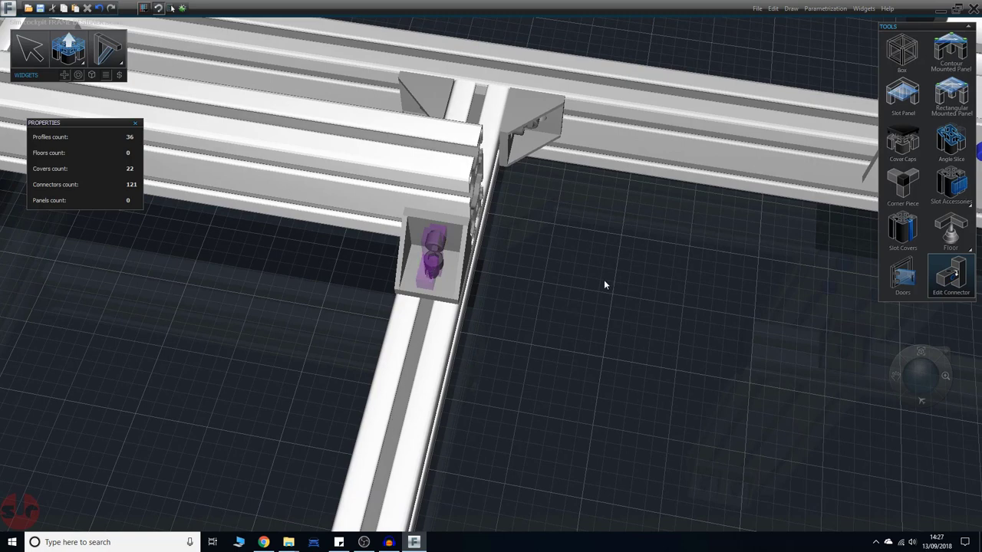
pyautogui.moveTo(571, 302); pyautogui.dragTo(569, 288, button='middle')
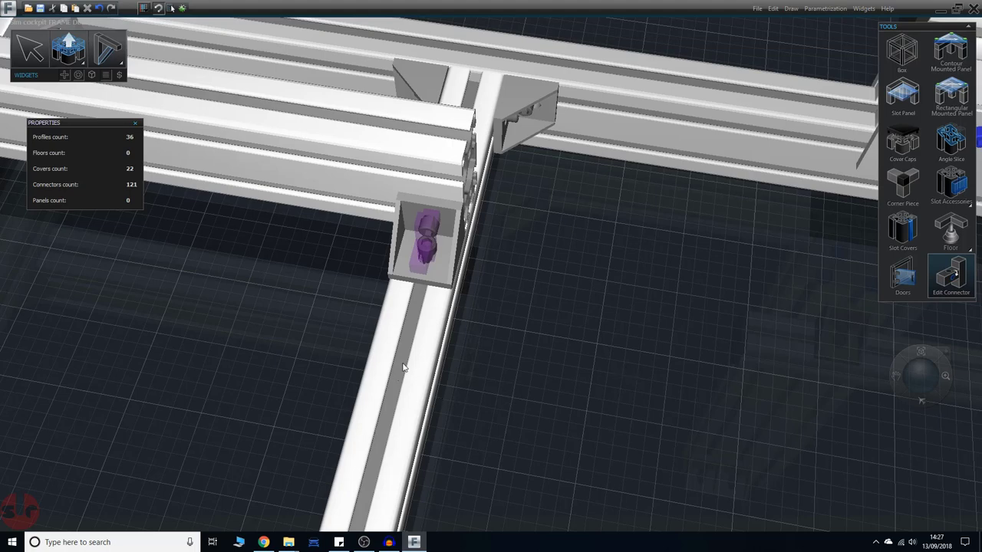
pyautogui.moveTo(305, 290); pyautogui.dragTo(311, 366, button='middle')
pyautogui.moveTo(619, 307); pyautogui.dragTo(537, 355, button='middle')
pyautogui.moveTo(653, 432); pyautogui.dragTo(438, 349, button='middle')
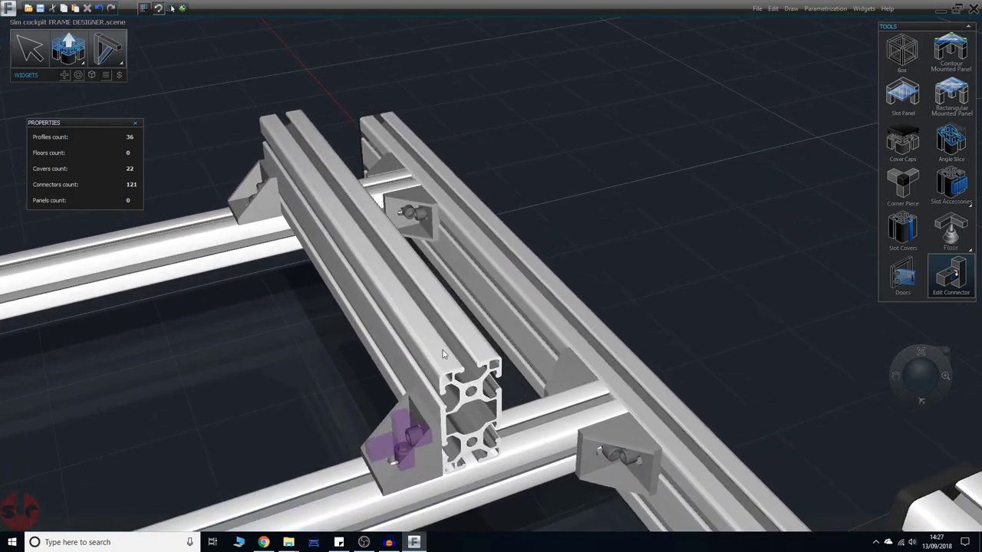
pyautogui.scroll(4, 349, 371)
pyautogui.moveTo(315, 372)
pyautogui.mouseDown(button='middle')
pyautogui.moveTo(315, 382)
pyautogui.moveTo(548, 429)
pyautogui.moveTo(466, 345)
pyautogui.mouseUp(button='middle')
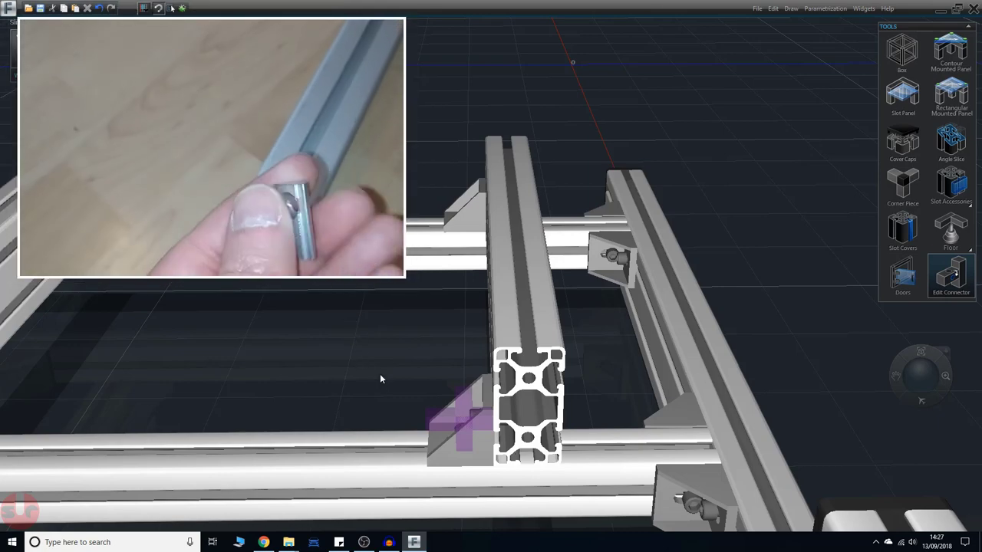
pyautogui.moveTo(400, 343); pyautogui.dragTo(377, 351, button='middle')
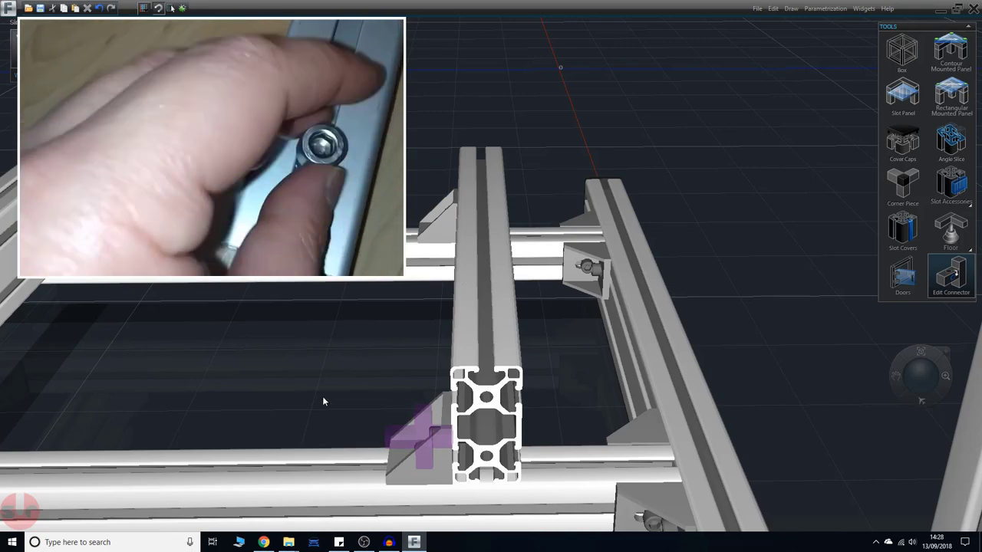
pyautogui.moveTo(324, 400); pyautogui.dragTo(388, 419, button='middle')
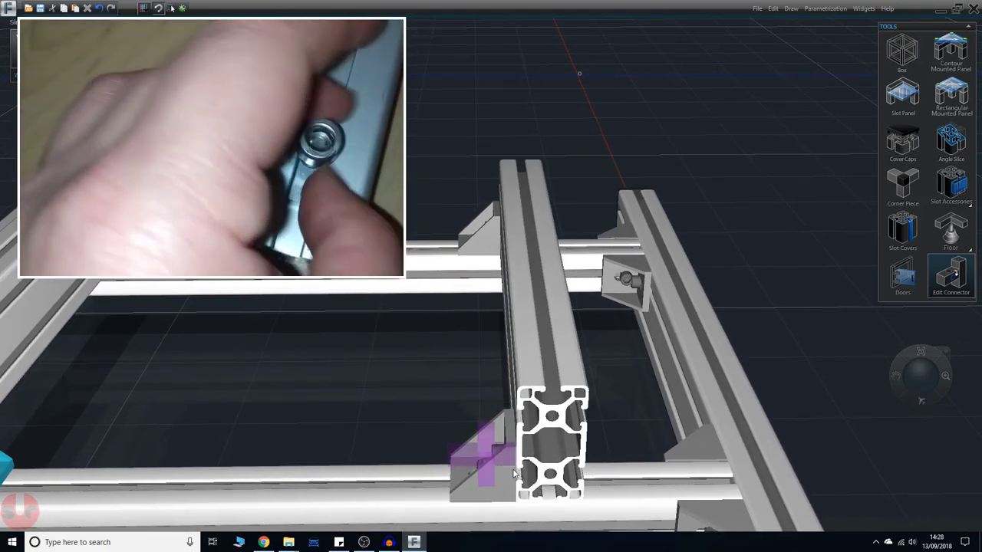
pyautogui.moveTo(377, 373); pyautogui.dragTo(448, 363, button='middle')
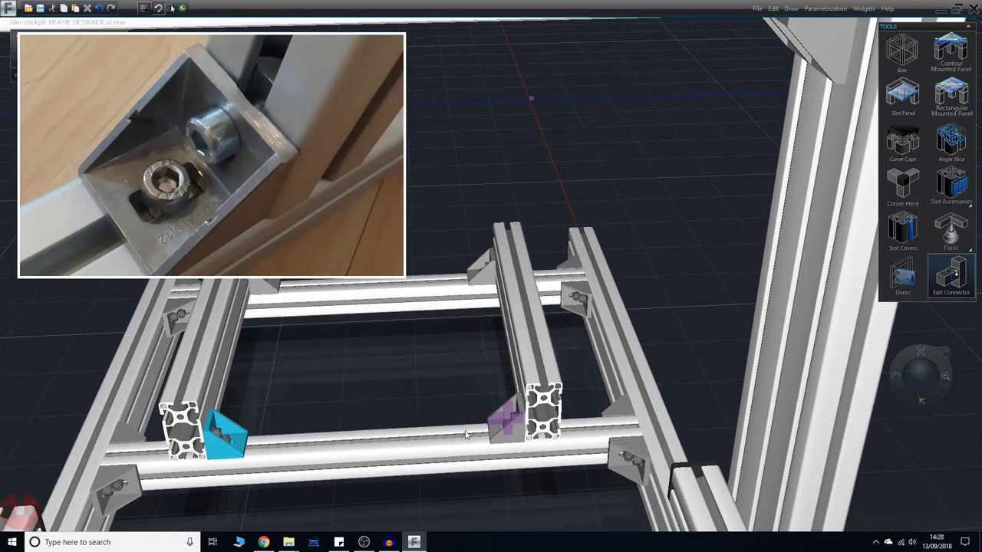
# Examine the gussets, bolted plates and top-beam bar joints across the whole original cockpit frame from behind and from the side
pyautogui.scroll(-2, 418, 352)
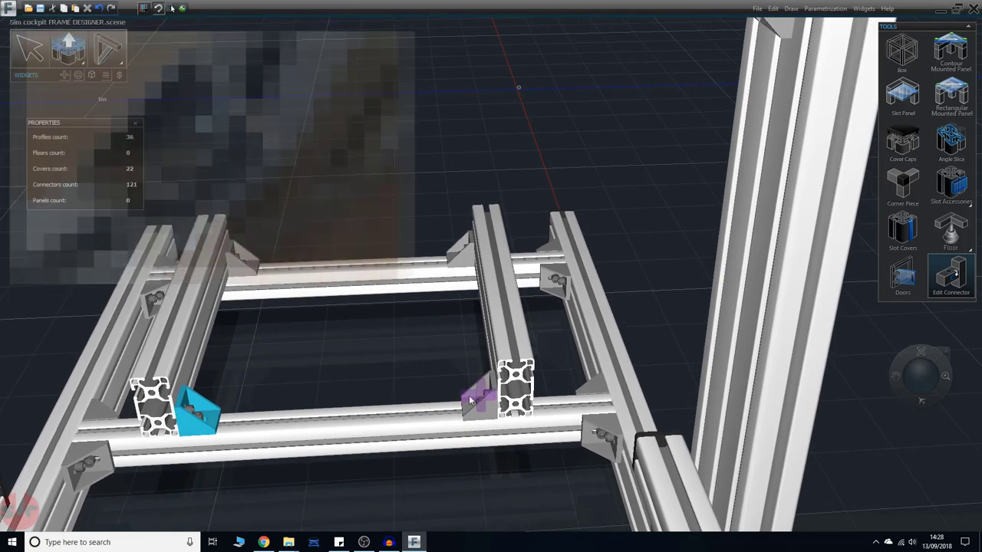
pyautogui.scroll(-3, 406, 338)
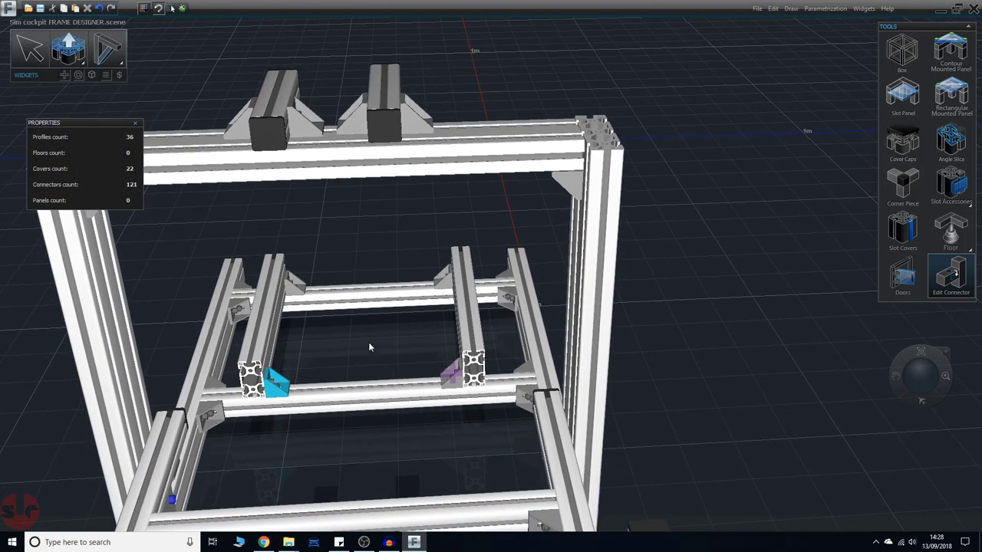
pyautogui.scroll(-2, 418, 452)
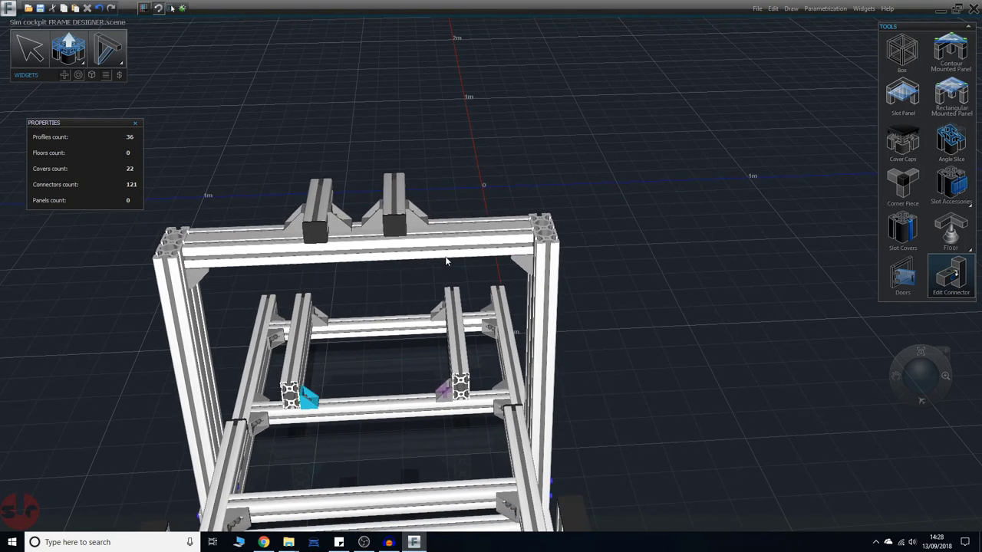
pyautogui.moveTo(429, 430); pyautogui.dragTo(565, 374, button='middle')
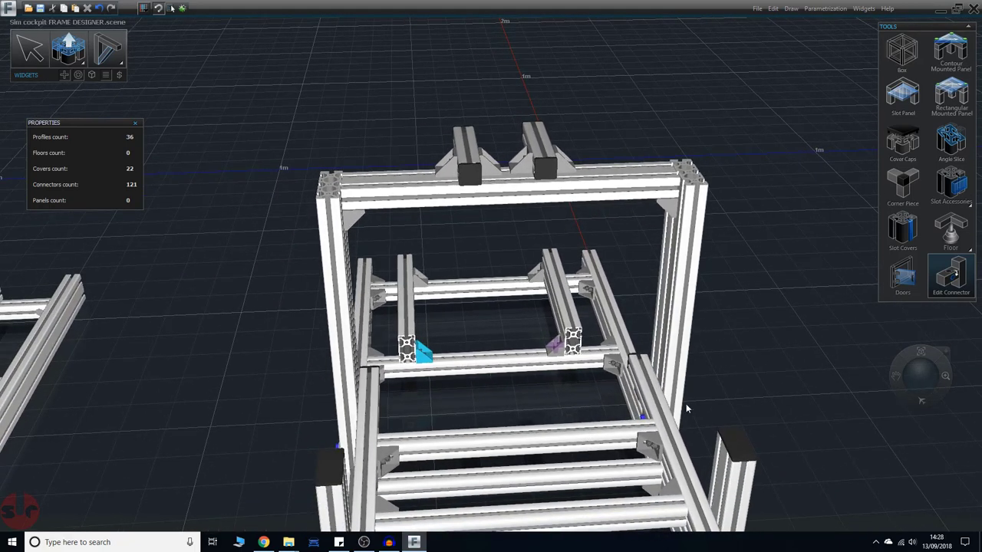
pyautogui.moveTo(471, 396); pyautogui.dragTo(373, 389, button='middle')
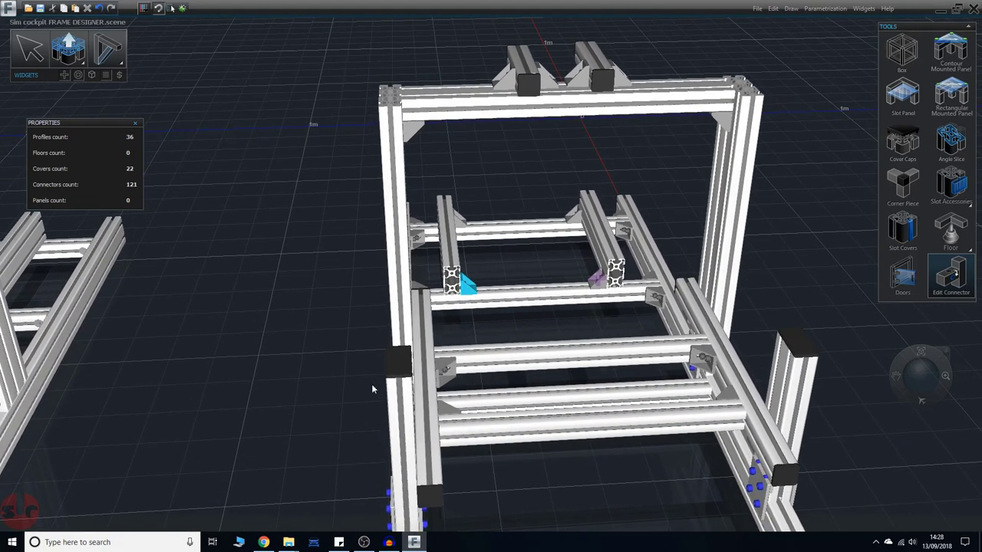
pyautogui.moveTo(304, 363)
pyautogui.mouseDown(button='middle')
pyautogui.moveTo(313, 373)
pyautogui.moveTo(307, 314)
pyautogui.moveTo(333, 335)
pyautogui.moveTo(395, 297)
pyautogui.moveTo(430, 310)
pyautogui.mouseUp(button='middle')
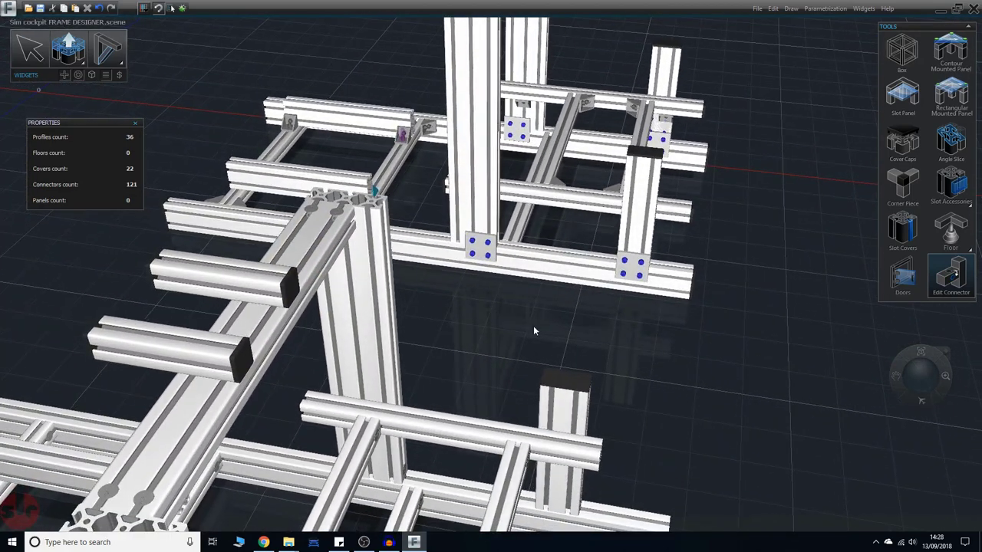
pyautogui.moveTo(507, 254); pyautogui.dragTo(495, 371, button='middle')
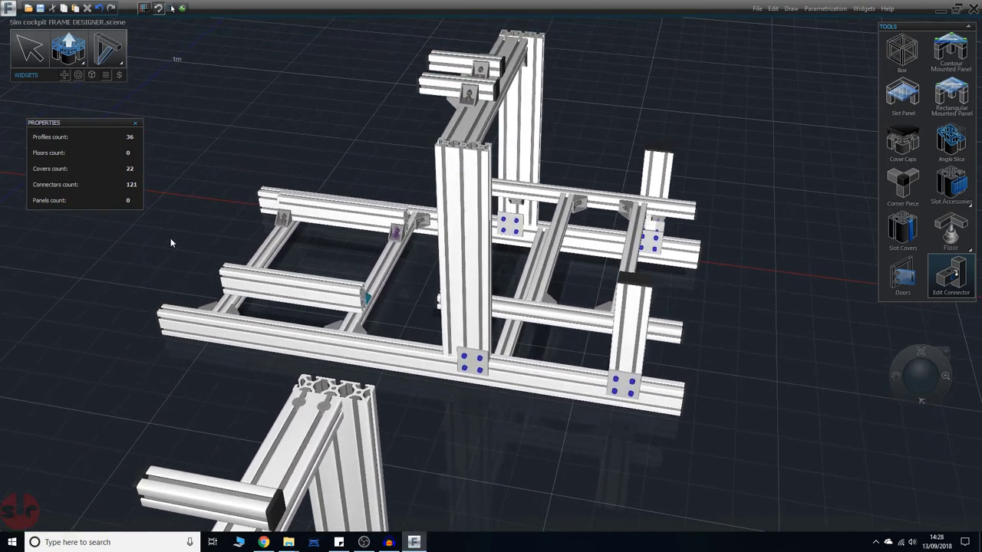
pyautogui.moveTo(170, 243); pyautogui.dragTo(322, 233, button='middle')
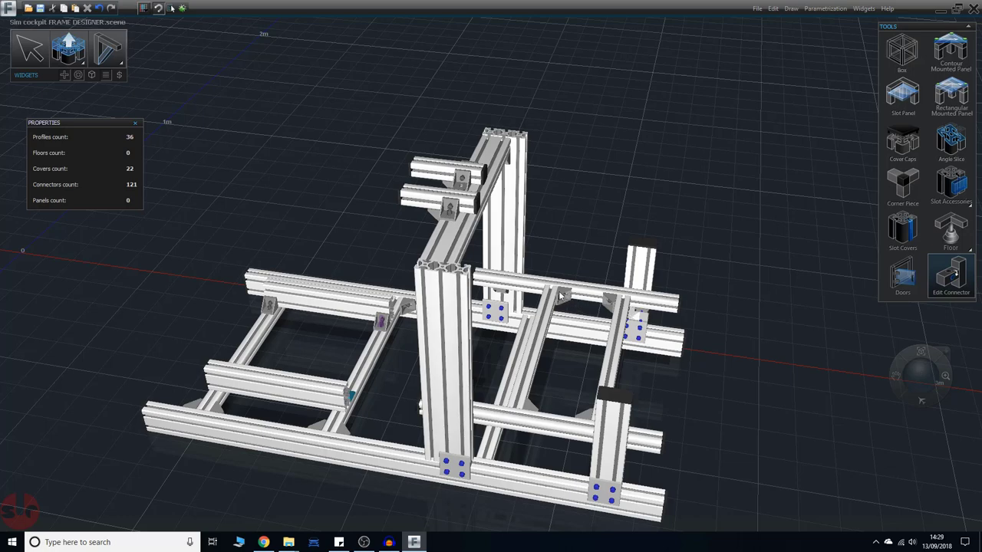
pyautogui.moveTo(544, 373); pyautogui.dragTo(546, 412, button='middle')
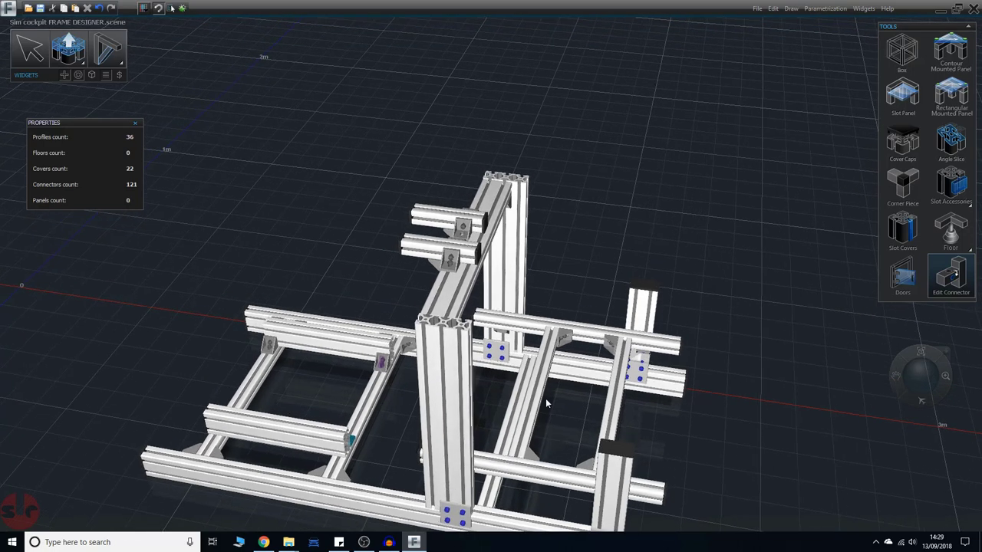
# Examine the original cockpit frame's seat-support bars, uprights and base joints from above and along its side
pyautogui.moveTo(404, 386); pyautogui.dragTo(300, 423, button='middle')
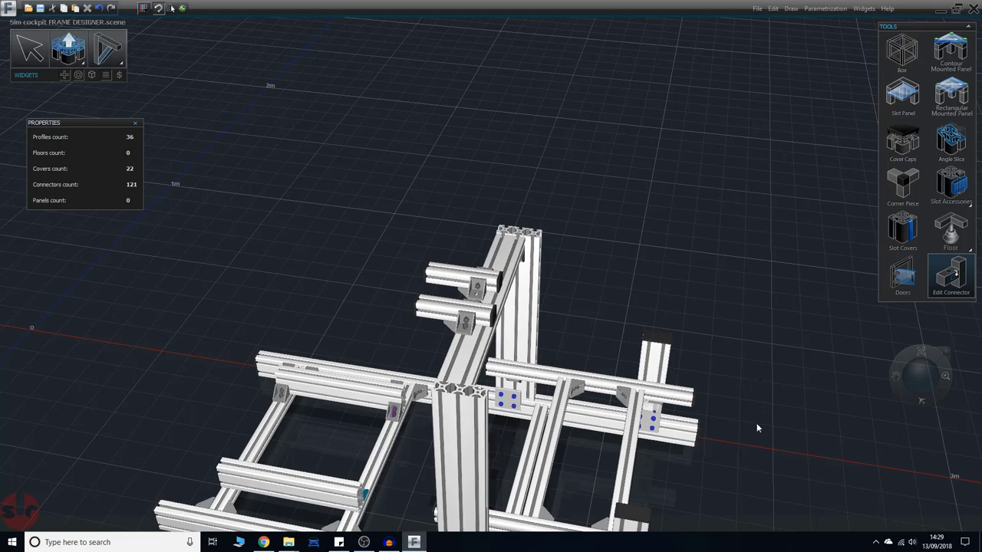
pyautogui.moveTo(756, 428); pyautogui.dragTo(356, 307, button='middle')
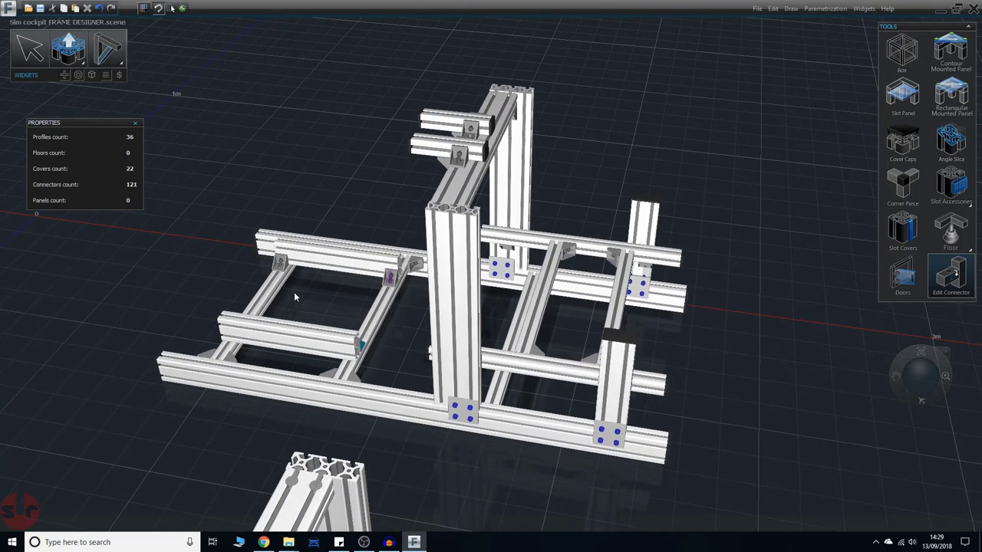
pyautogui.moveTo(294, 293); pyautogui.dragTo(411, 342, button='middle')
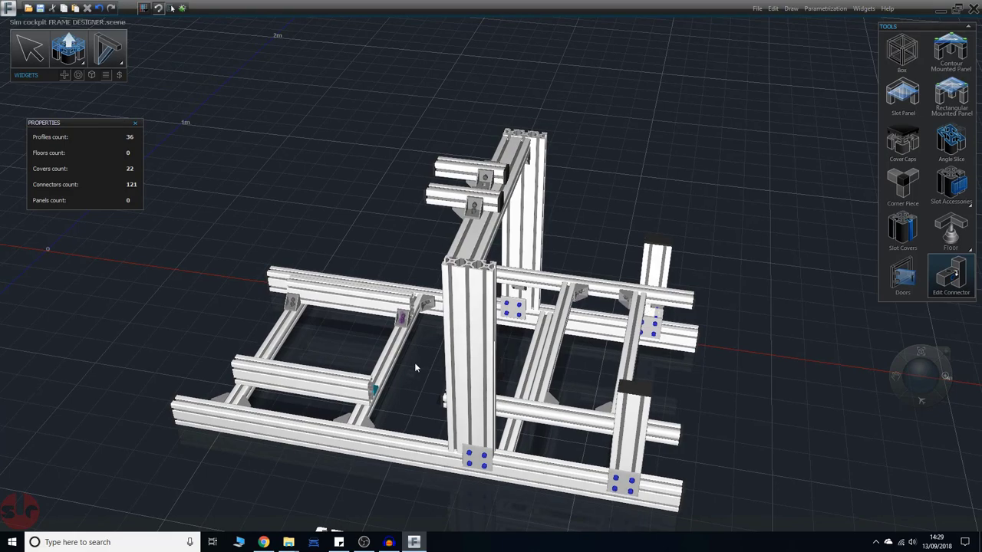
pyautogui.moveTo(707, 344); pyautogui.dragTo(729, 256, button='middle')
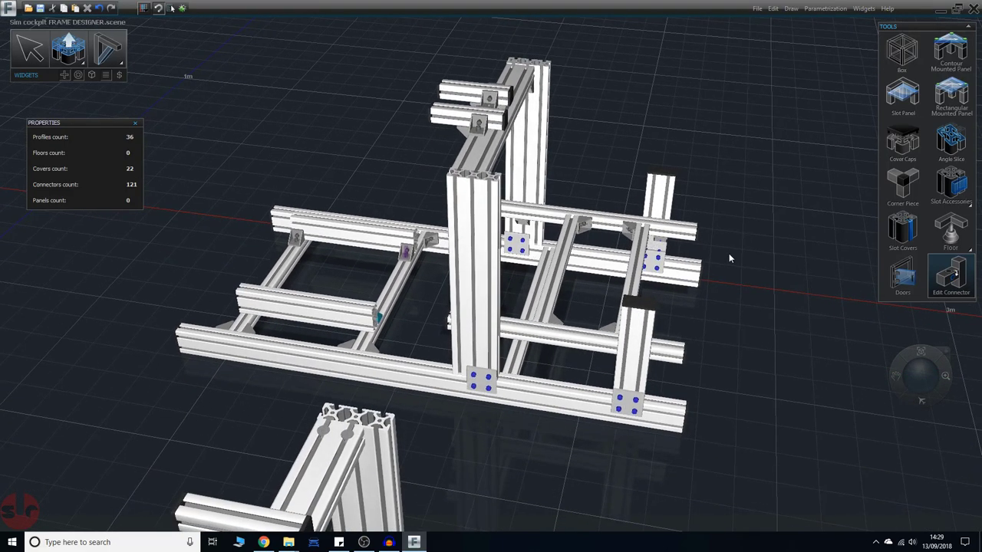
pyautogui.moveTo(748, 243); pyautogui.dragTo(816, 241, button='right')
pyautogui.moveTo(816, 241); pyautogui.dragTo(771, 225, button='middle')
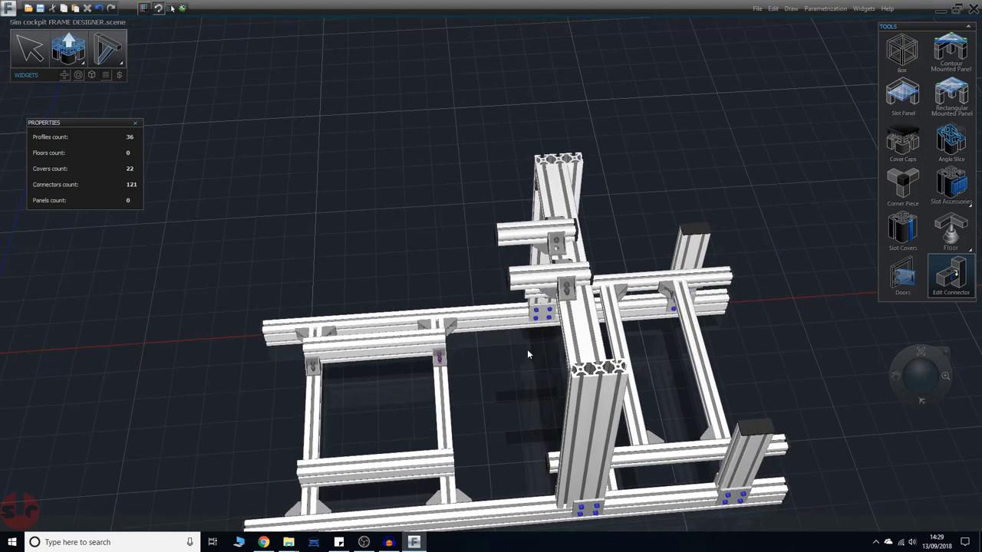
pyautogui.moveTo(503, 379); pyautogui.dragTo(489, 358, button='middle')
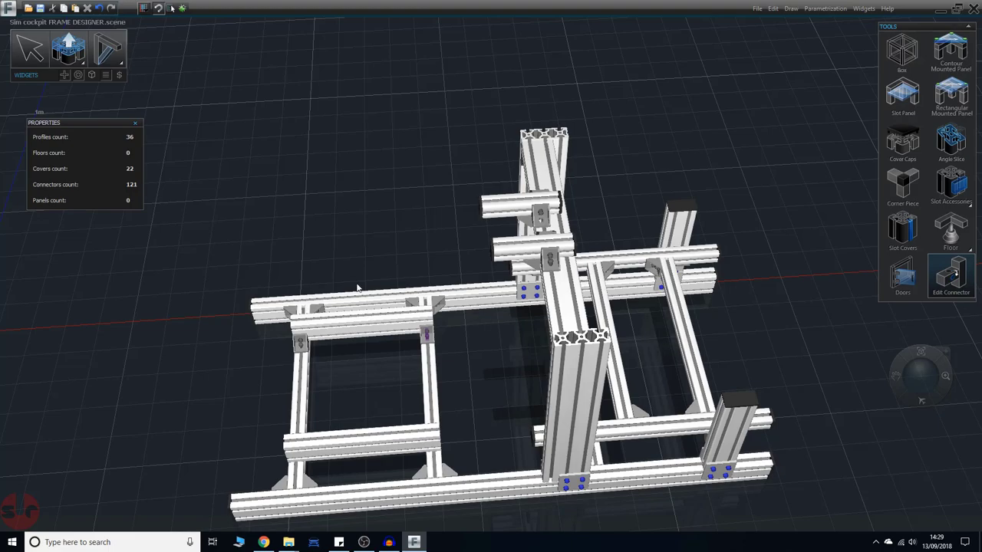
pyautogui.moveTo(496, 364); pyautogui.dragTo(358, 318, button='middle')
# Attach a gusset to the tall upright's inner face on the new frame, directly beneath the top beam
pyautogui.press('Escape')
pyautogui.scroll(6, 358, 319)
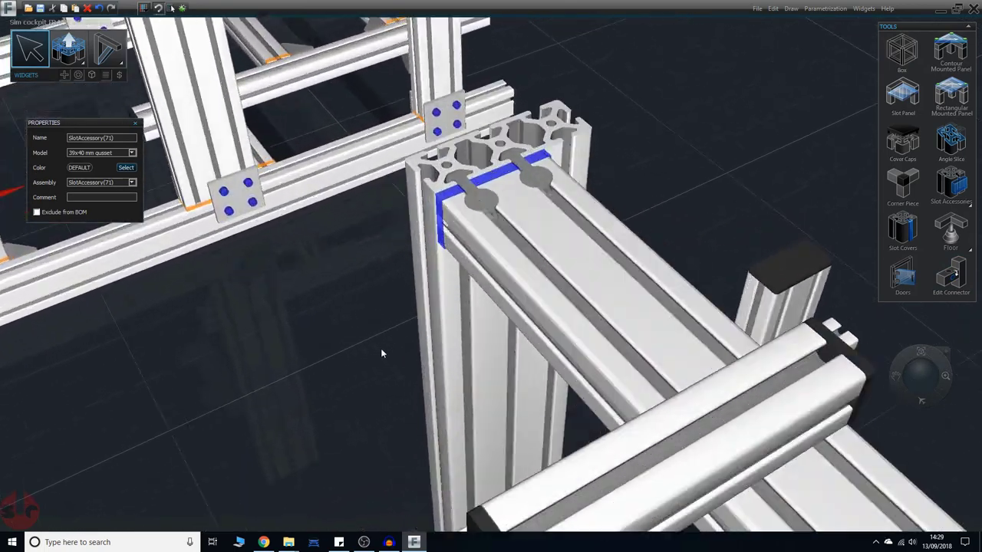
pyautogui.scroll(2, 382, 350)
pyautogui.moveTo(546, 387); pyautogui.dragTo(548, 458, button='middle')
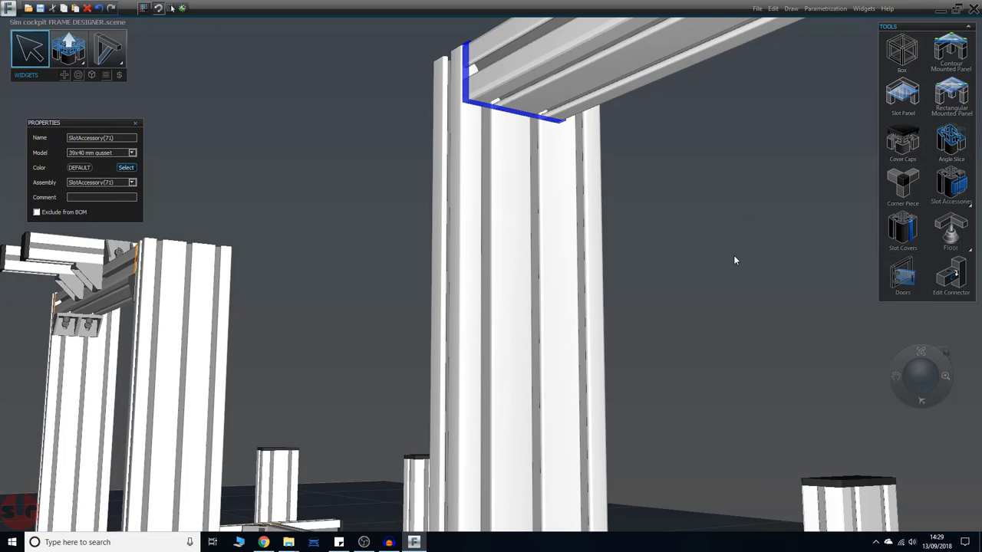
pyautogui.click(970, 208)
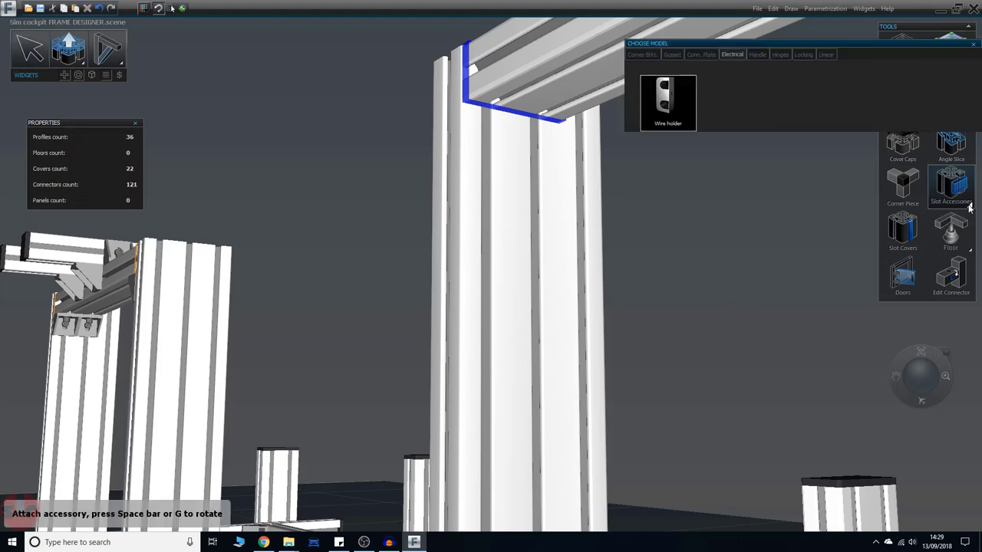
pyautogui.click(673, 55)
pyautogui.click(650, 160)
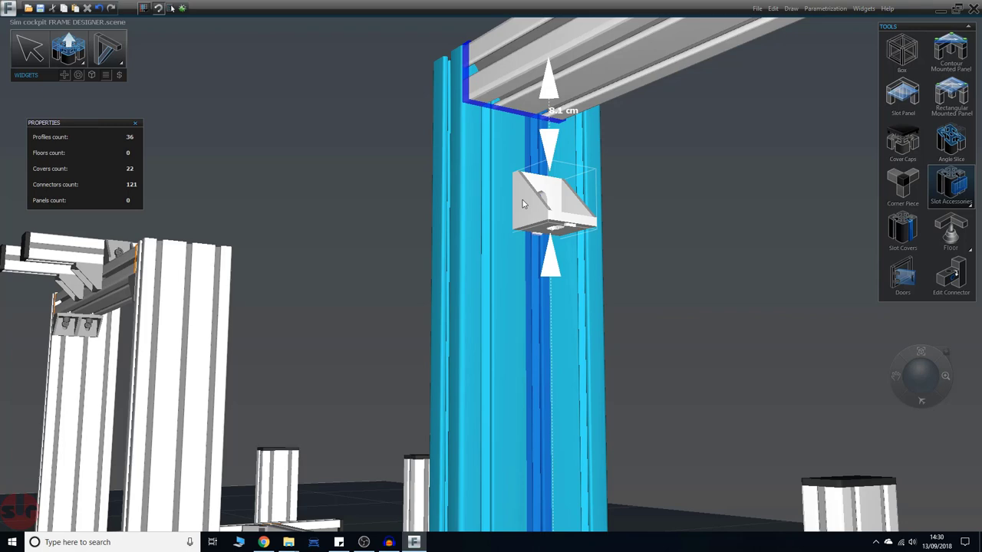
pyautogui.moveTo(523, 203); pyautogui.dragTo(544, 142)
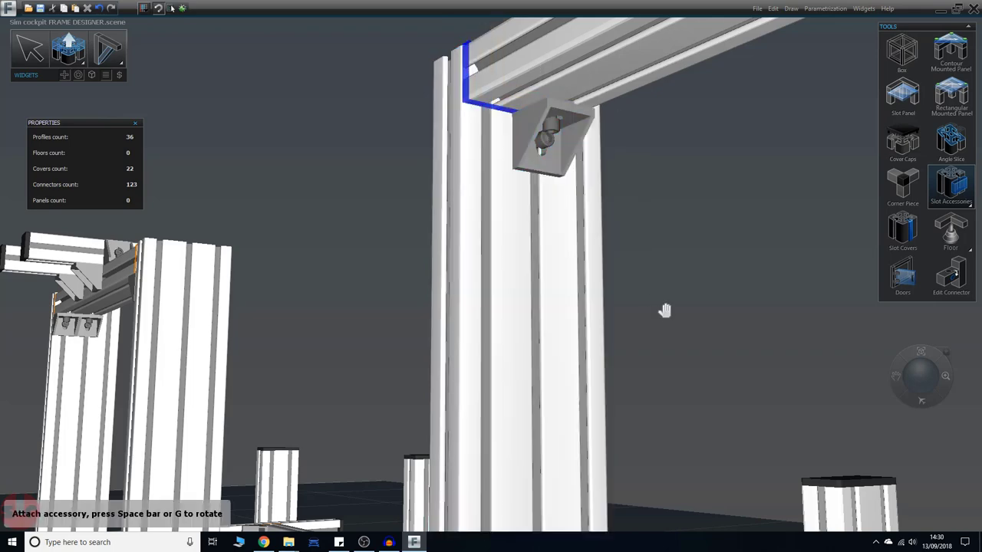
# Position and rotate a second gusset beside the first, beneath the top beam in the same upright's neighbouring slot
pyautogui.moveTo(665, 310)
pyautogui.mouseDown(button='middle')
pyautogui.moveTo(653, 327)
pyautogui.moveTo(656, 294)
pyautogui.mouseUp(button='middle')
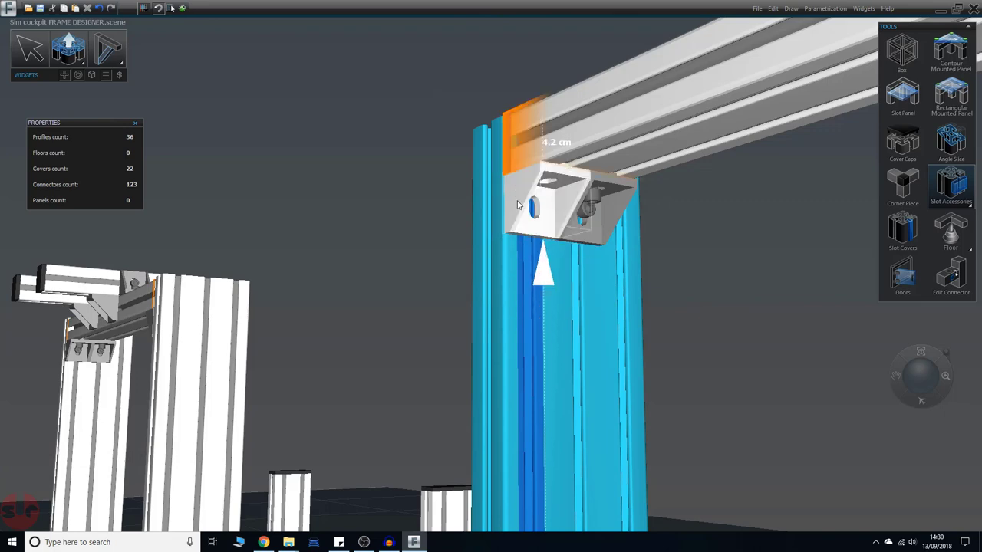
pyautogui.moveTo(518, 206); pyautogui.dragTo(528, 251)
pyautogui.press('space')
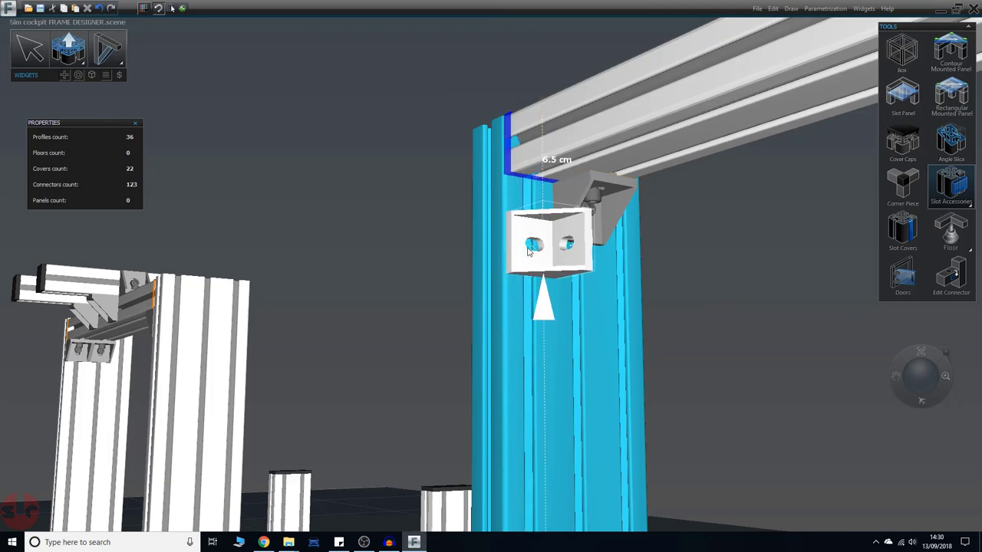